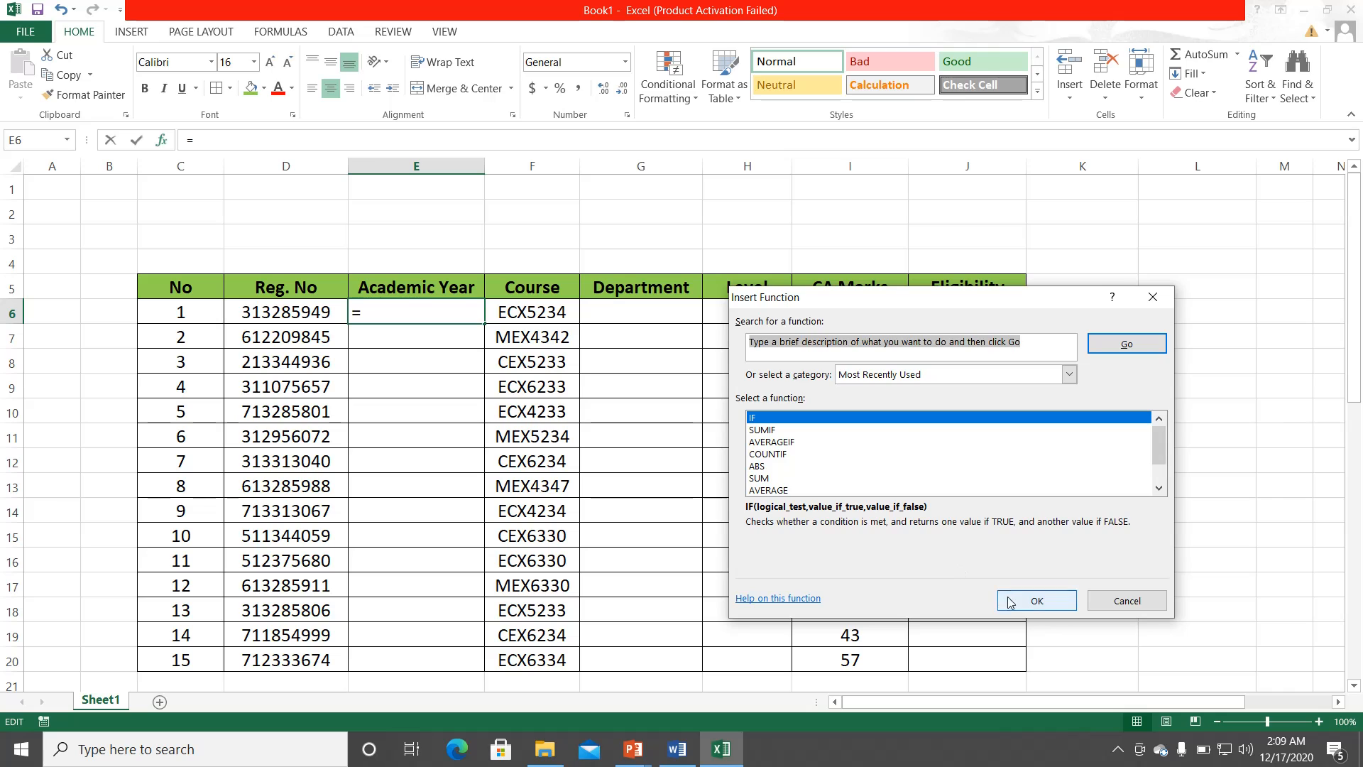
# Step: Insert an IF function in cell E6 with the logical test MID(D6,2,2)="11"
pyautogui.click(1036, 601)
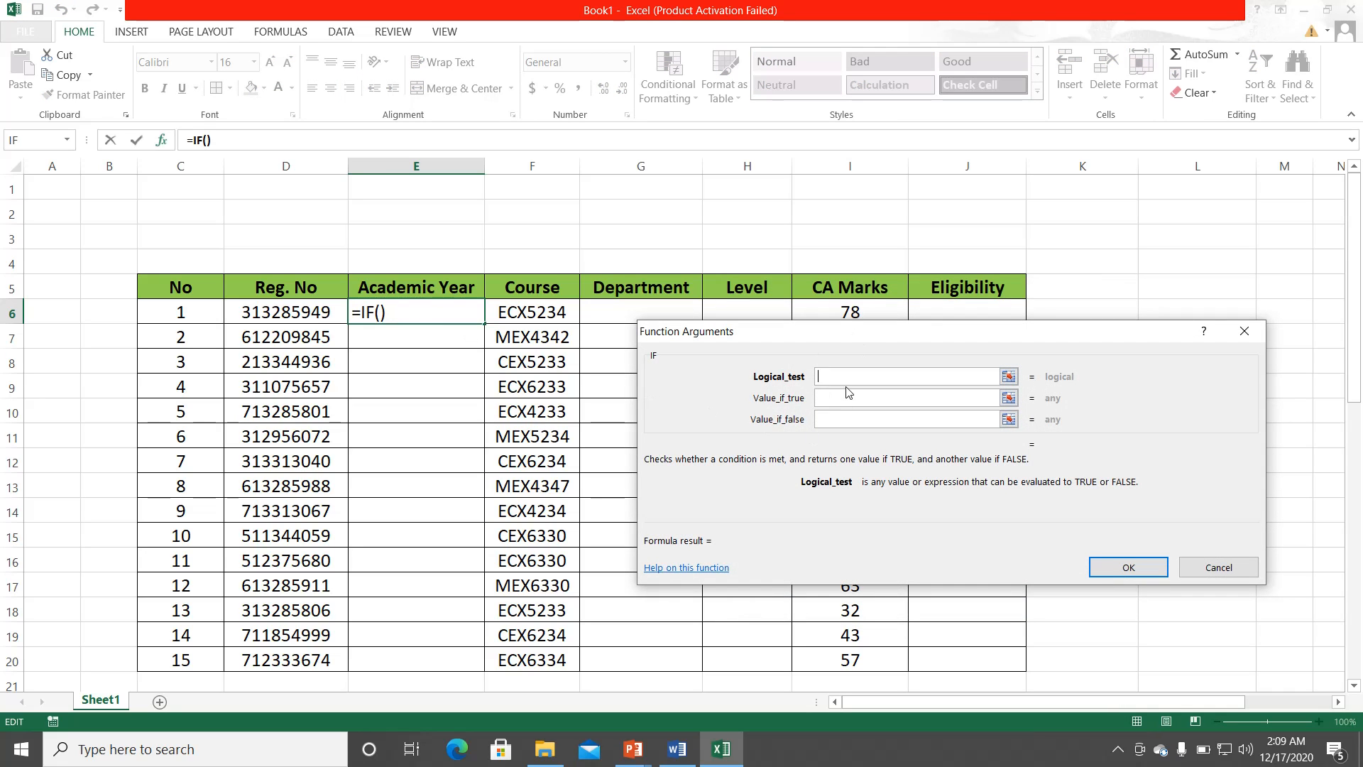
pyautogui.write('MID')
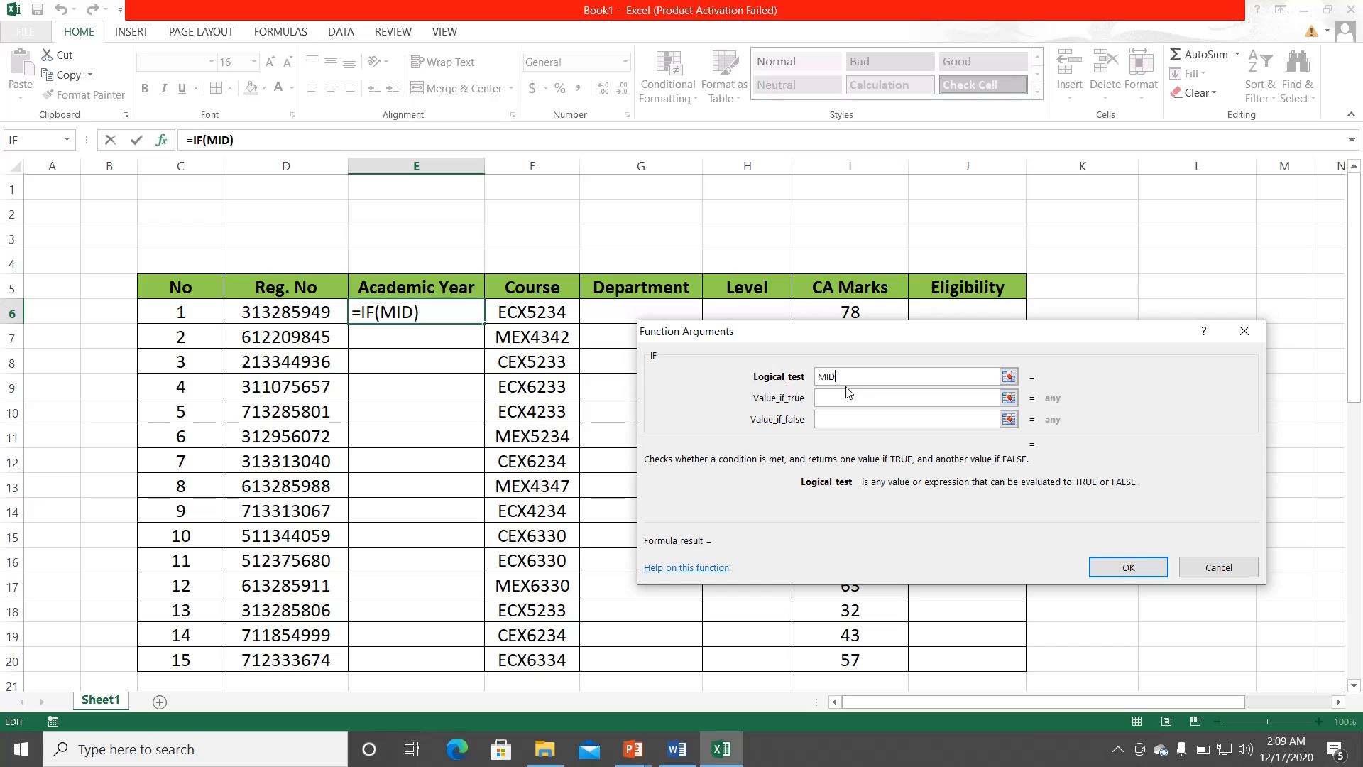
pyautogui.write('(')
pyautogui.click(298, 316)
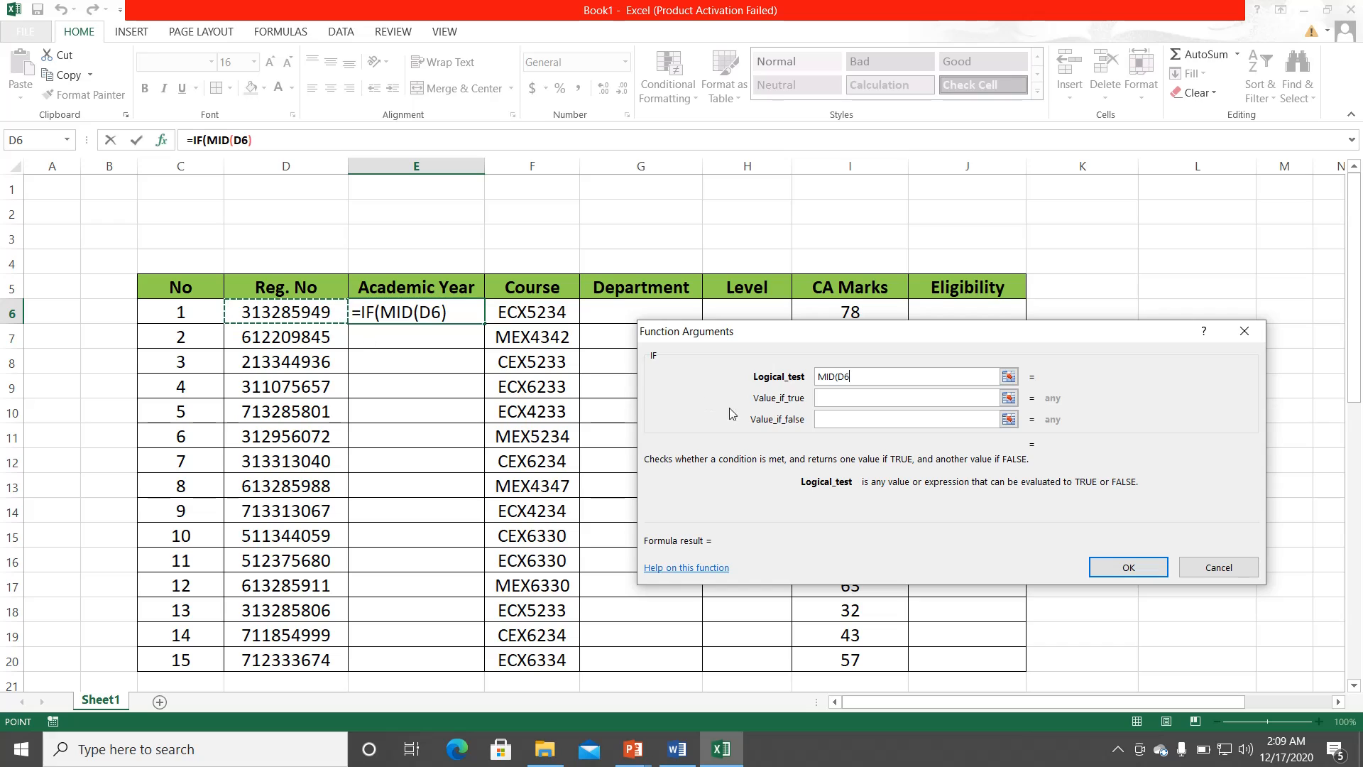
pyautogui.write(',2')
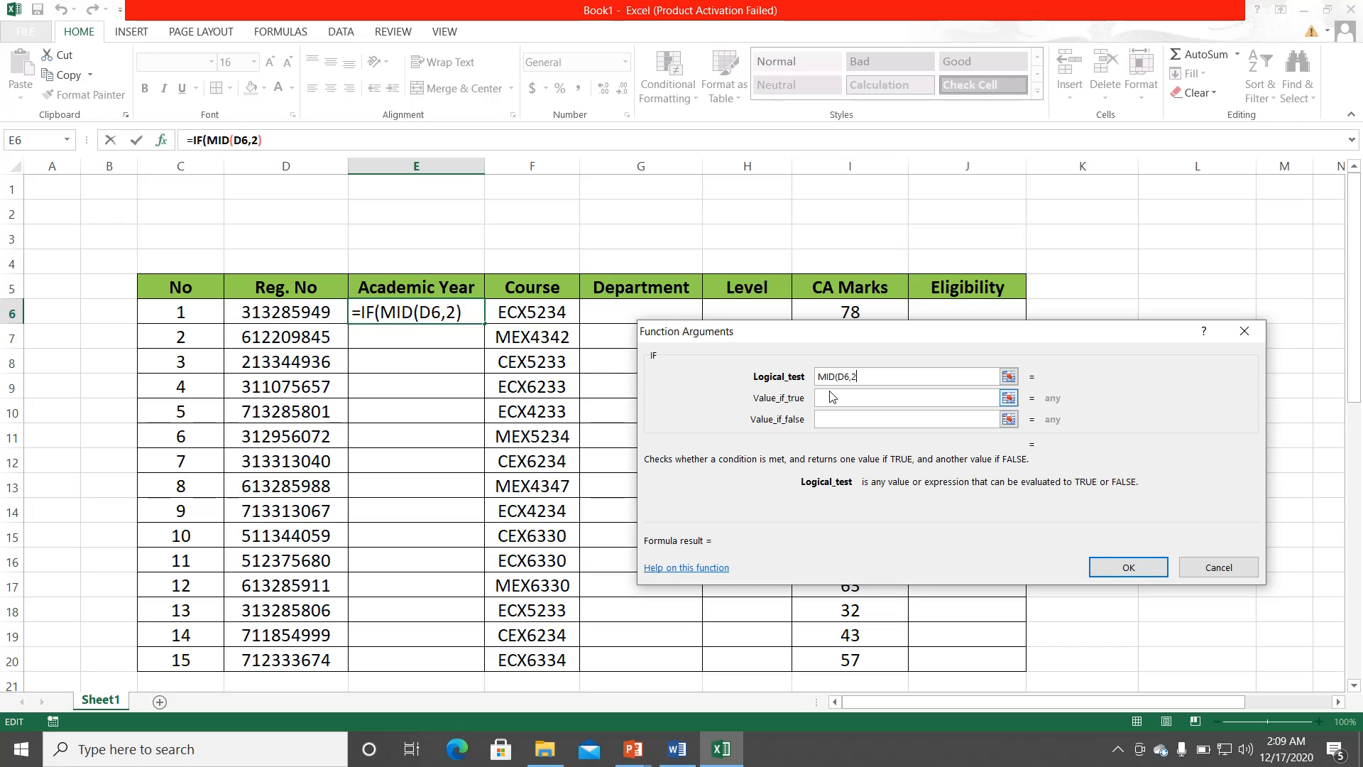
pyautogui.write(',2)=11')
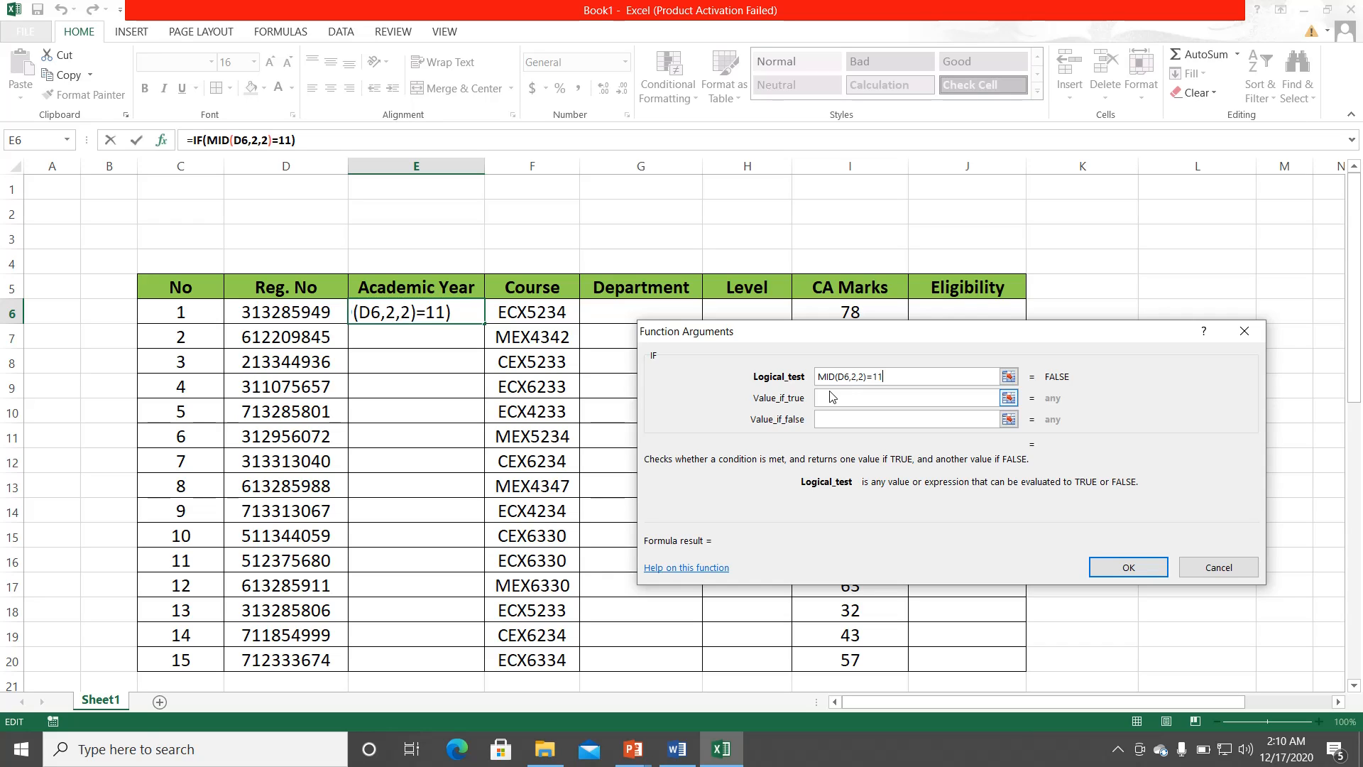
pyautogui.press('BackSpace')
pyautogui.press('BackSpace')
pyautogui.write('"')
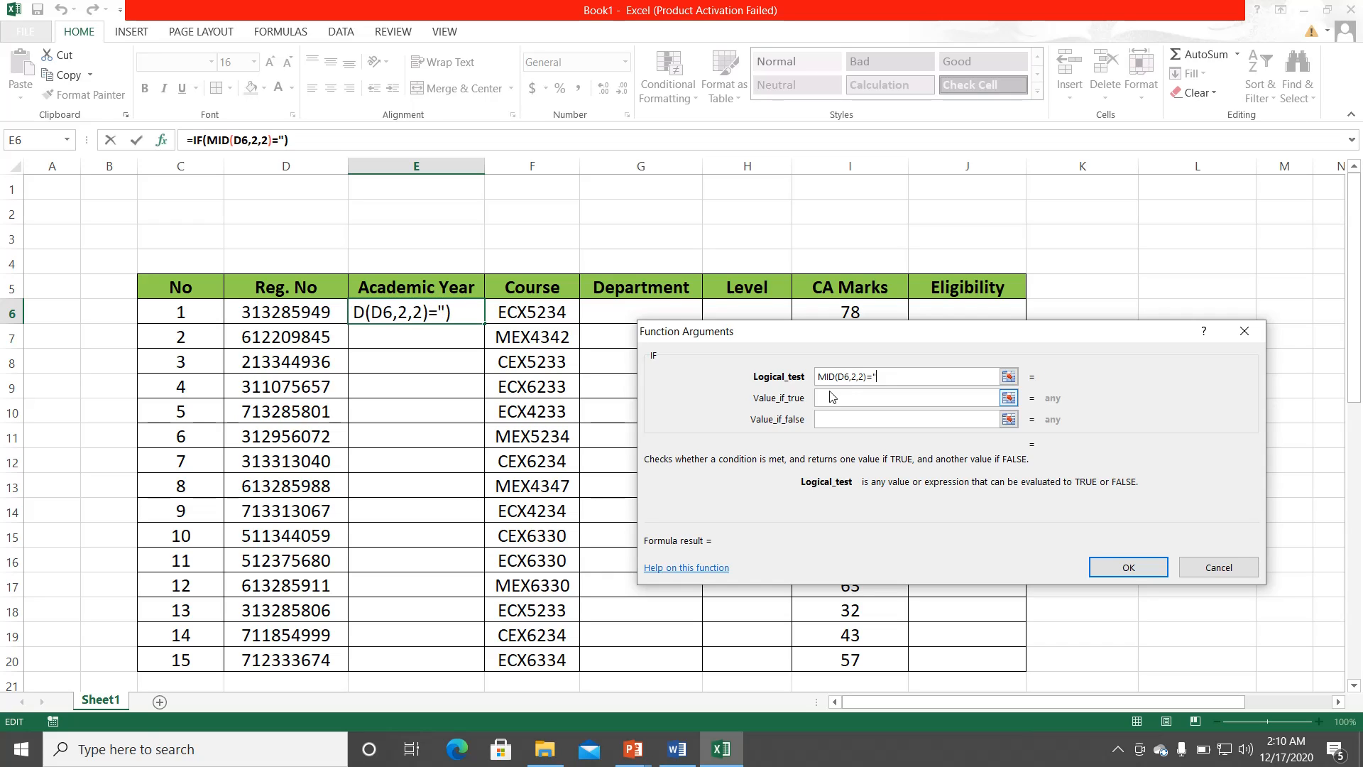
pyautogui.write('11"')
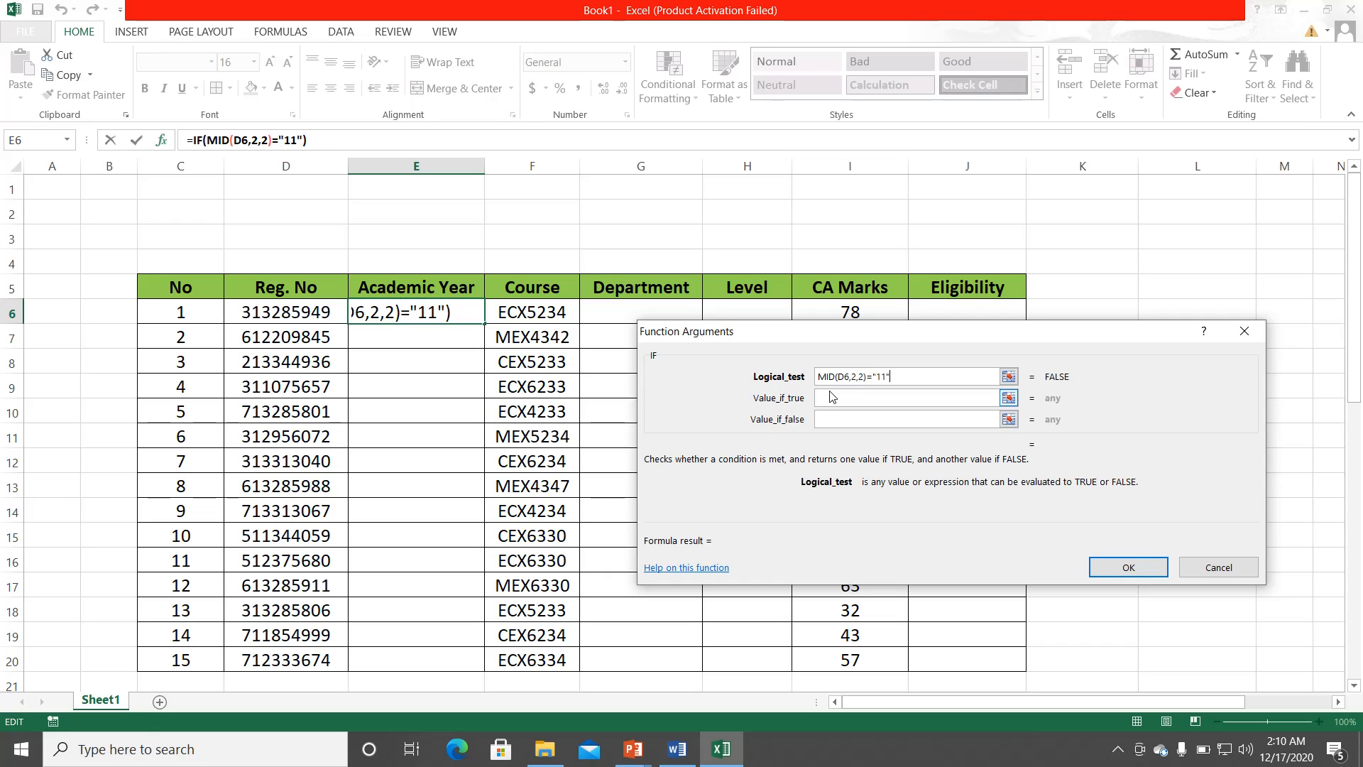
# Step: Set the IF function's value if true to the text "2011/2012", enclosed in quotation marks
pyautogui.click(840, 398)
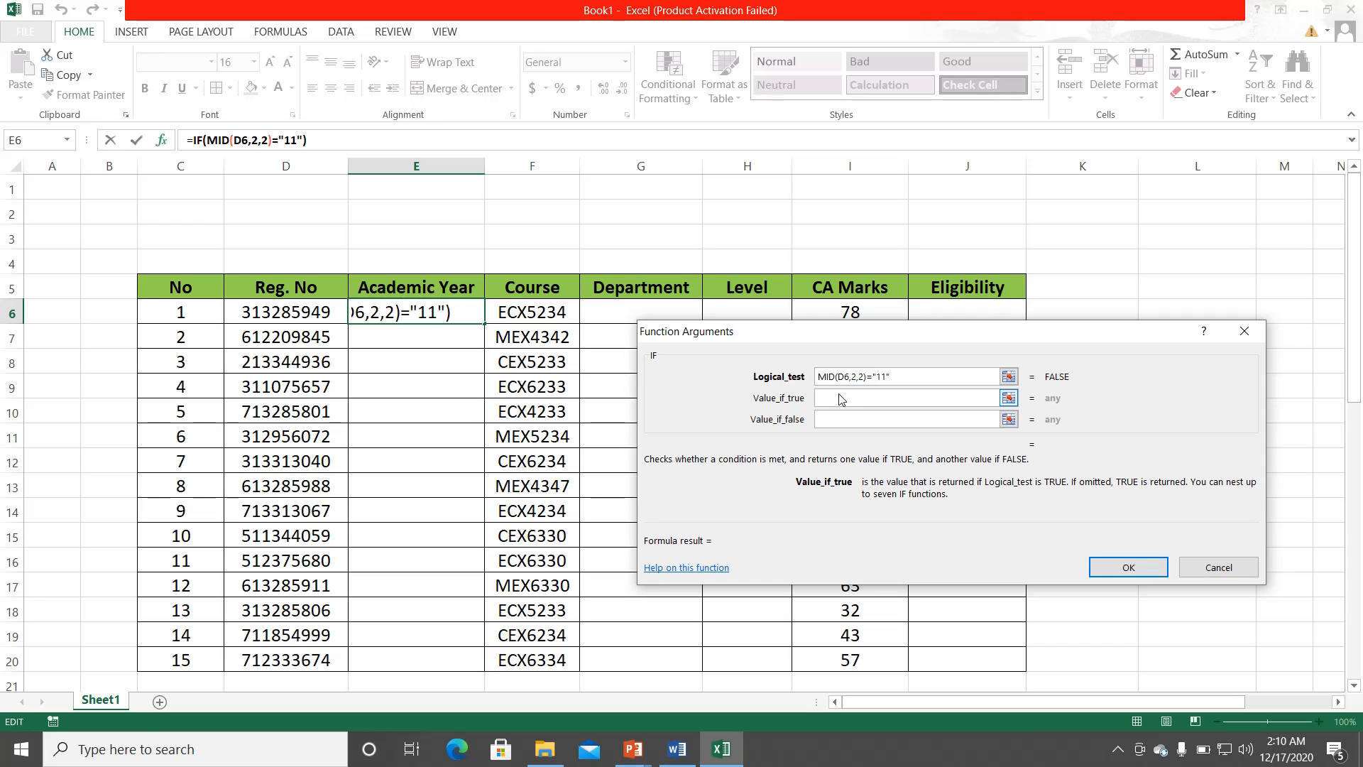
pyautogui.write('200')
pyautogui.press('BackSpace')
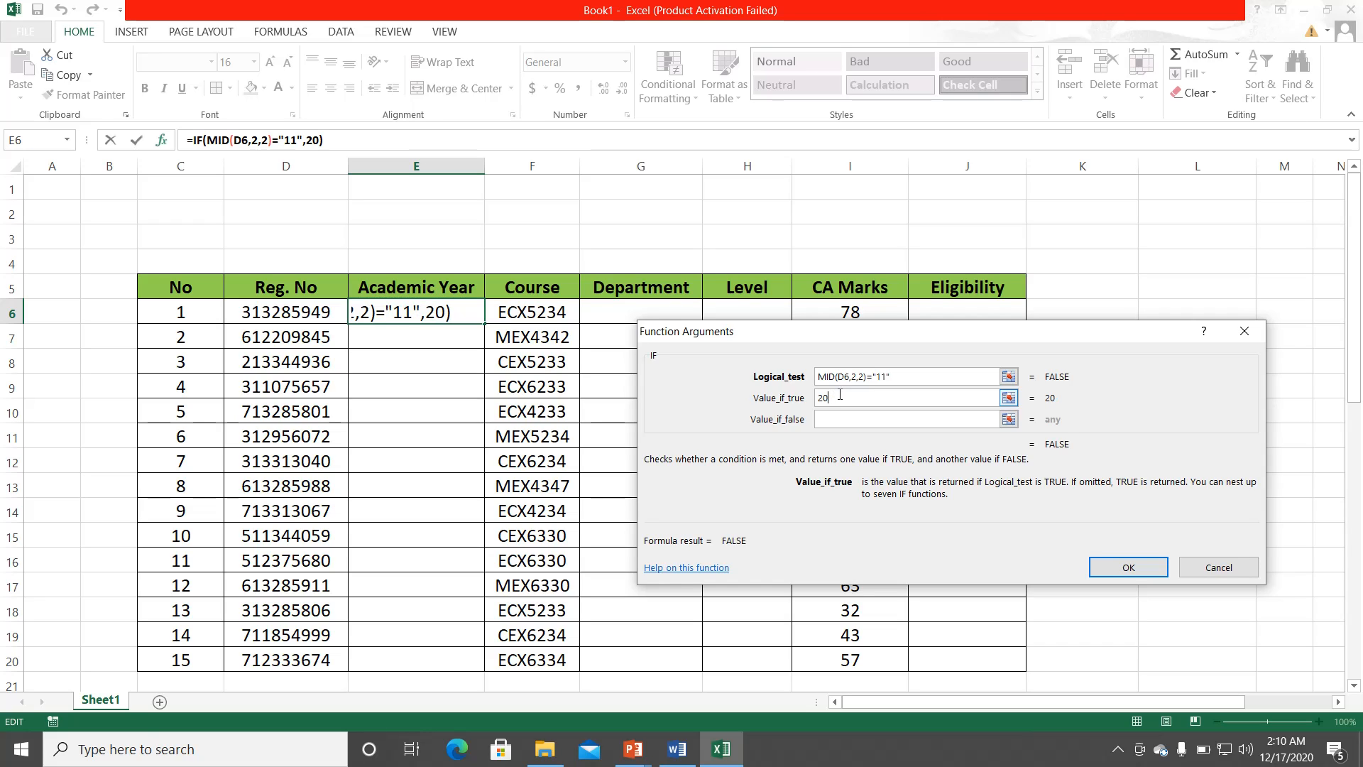
pyautogui.write('11/')
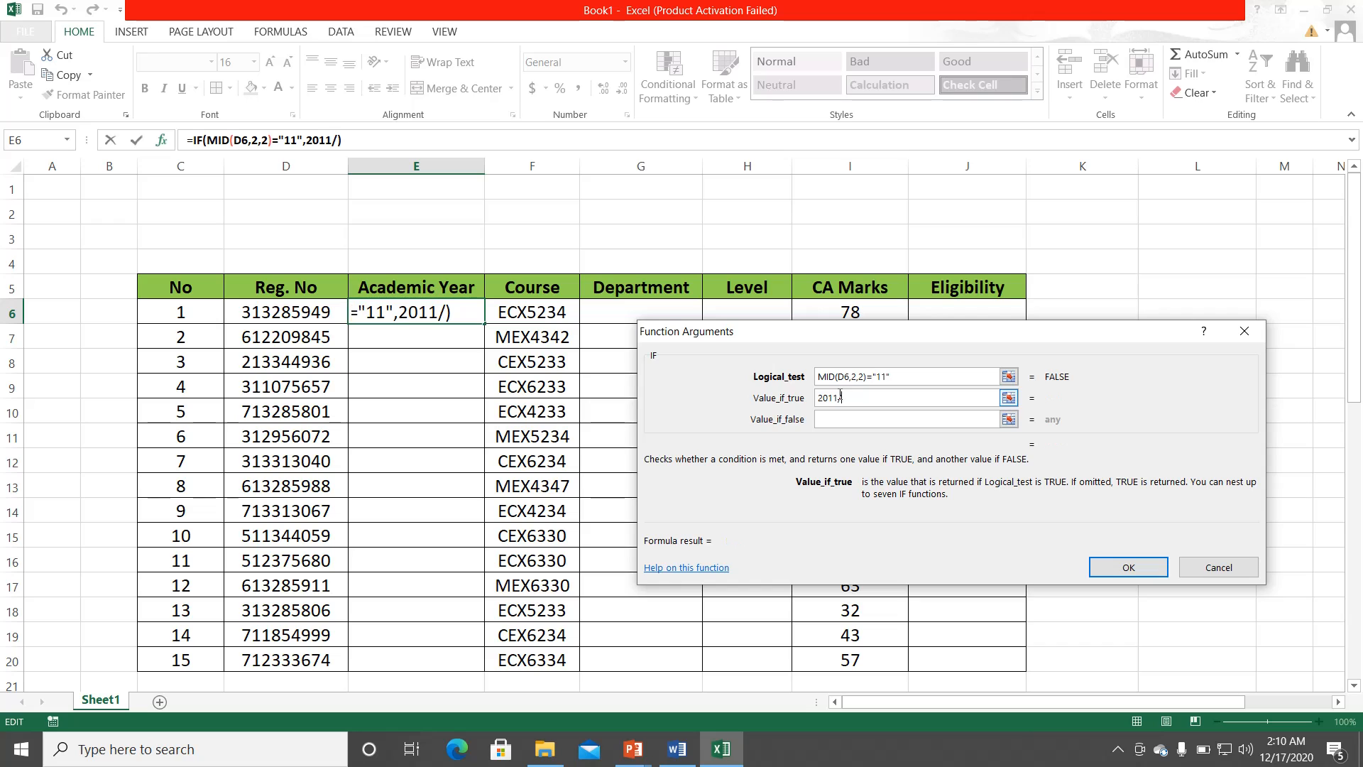
pyautogui.write('2012')
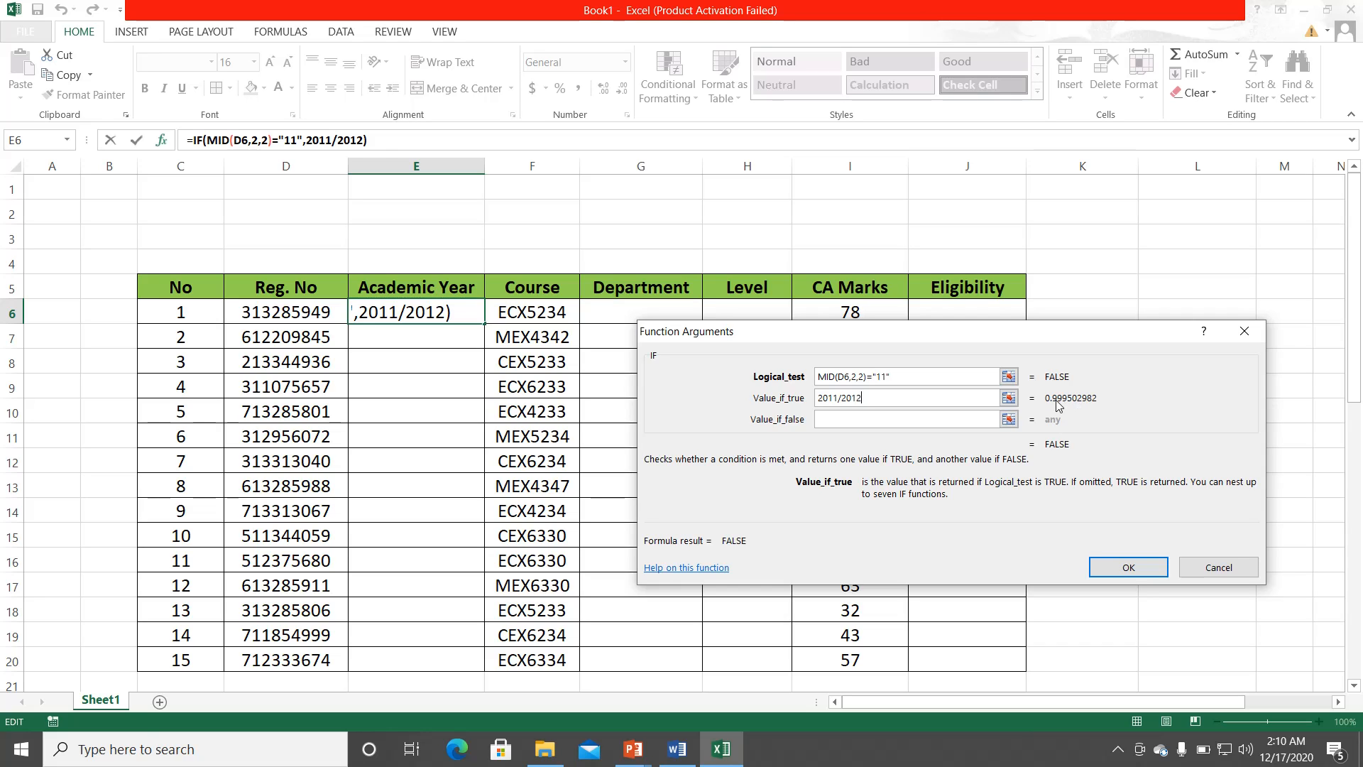
pyautogui.click(820, 398)
pyautogui.write('"')
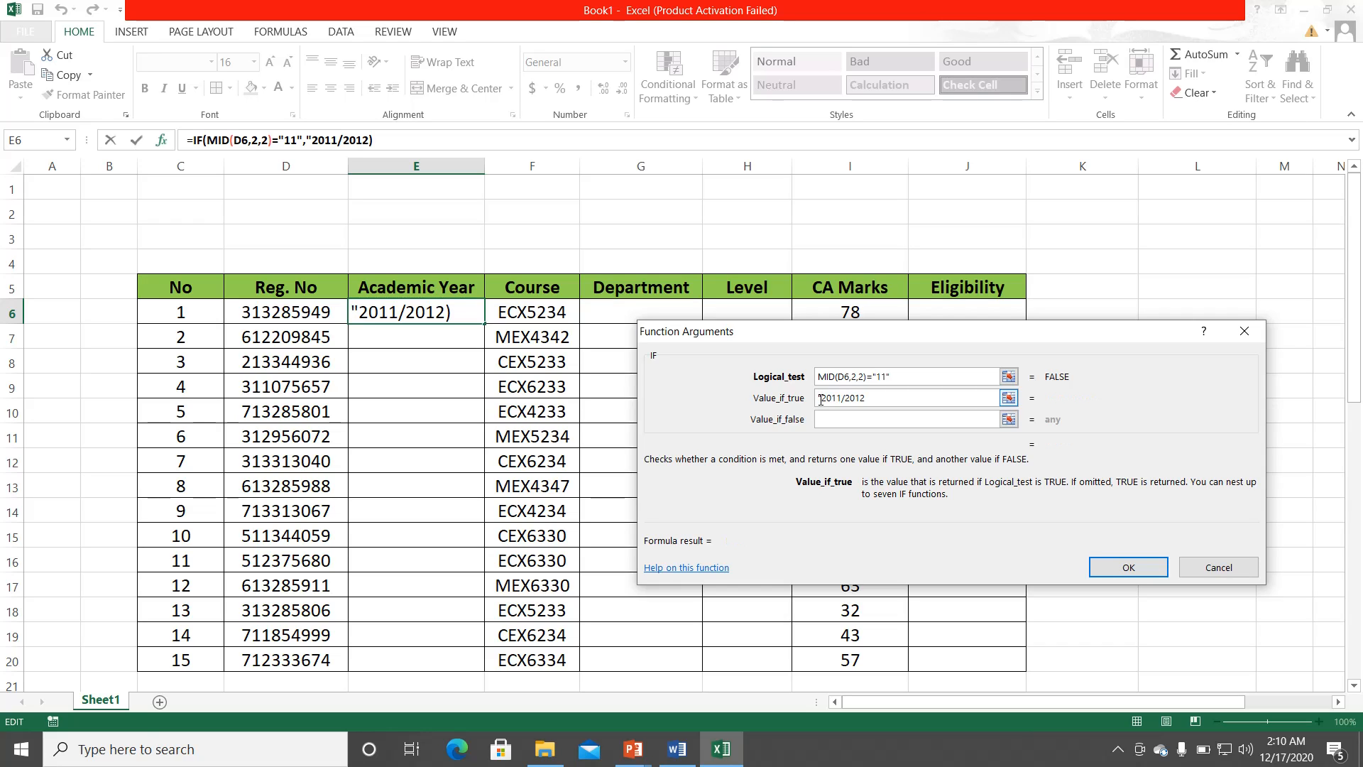
pyautogui.click(867, 398)
pyautogui.write('"')
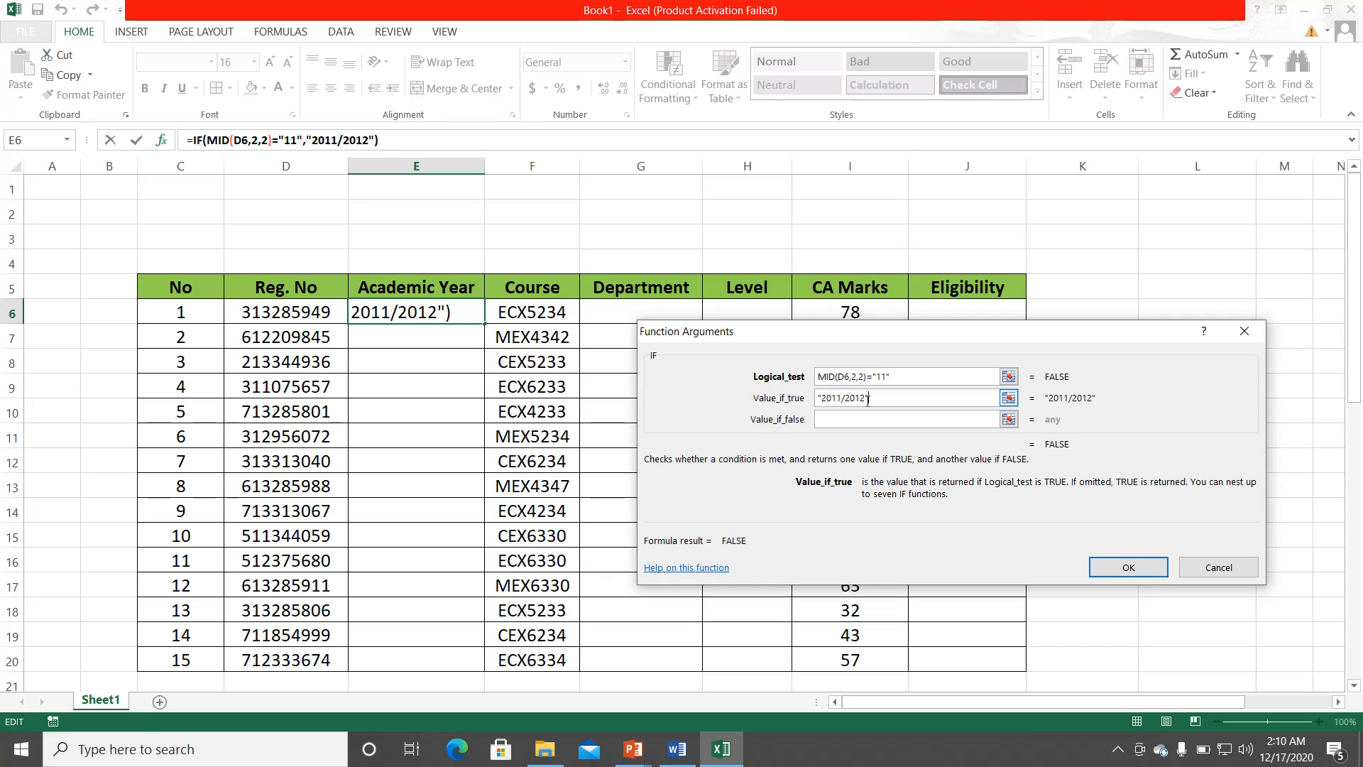
# Step: Nest a second IF function as the value if false, with the logical test MID(D6,2,2)="12"
pyautogui.click(832, 420)
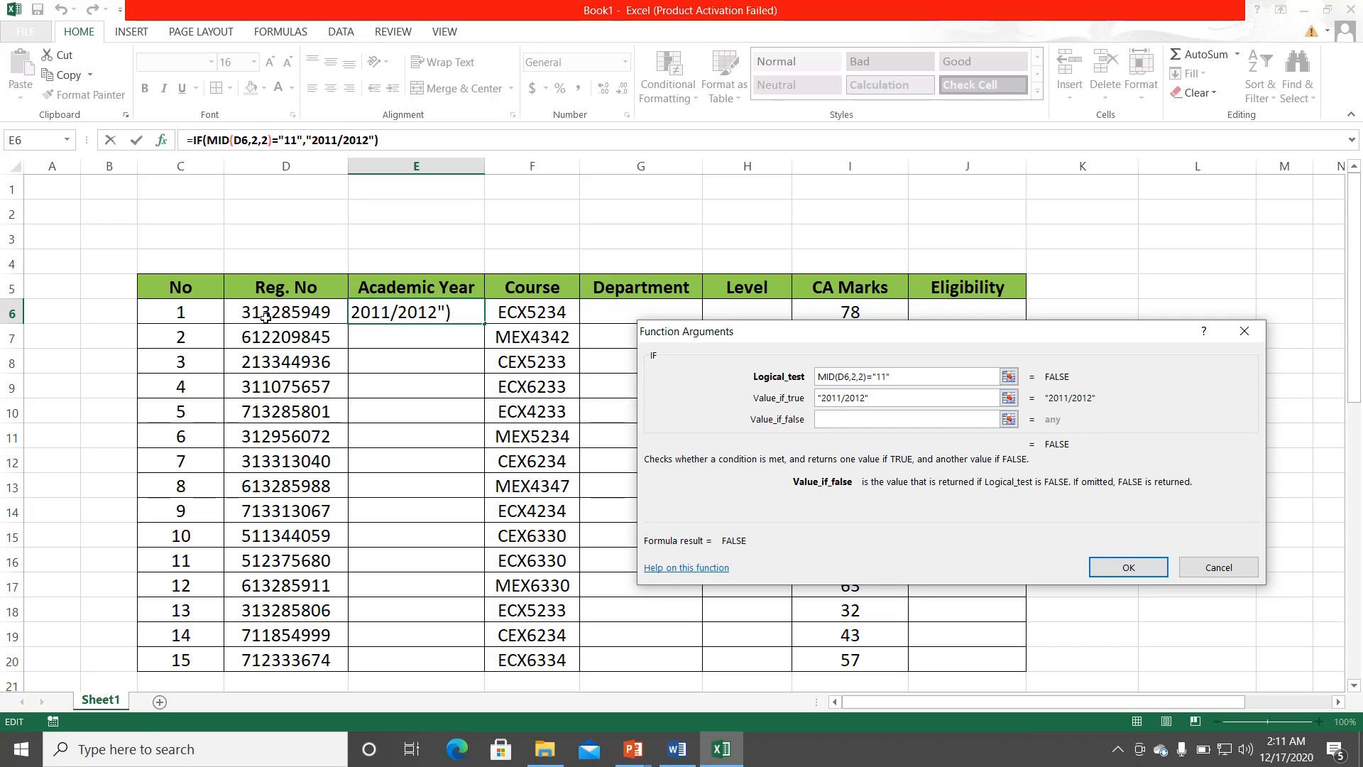
pyautogui.click(25, 140)
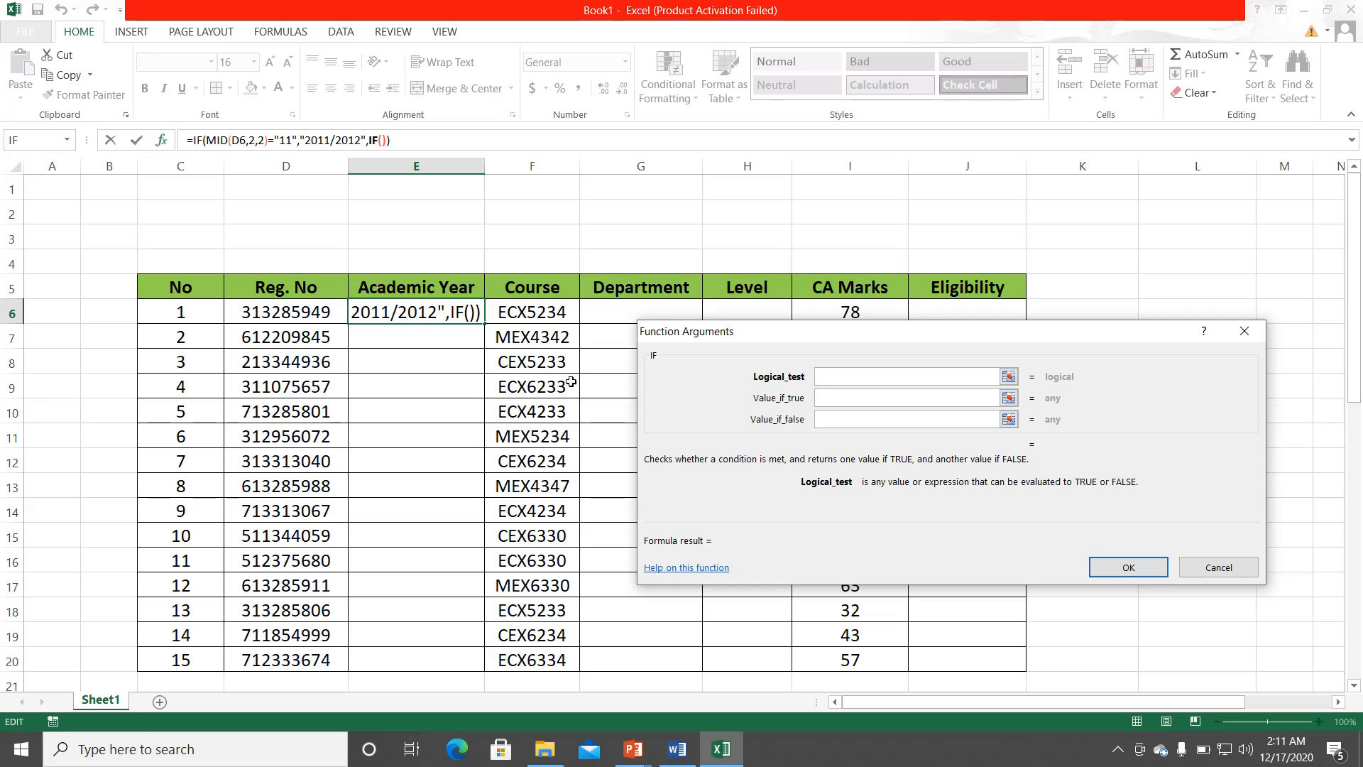
pyautogui.write('MID(')
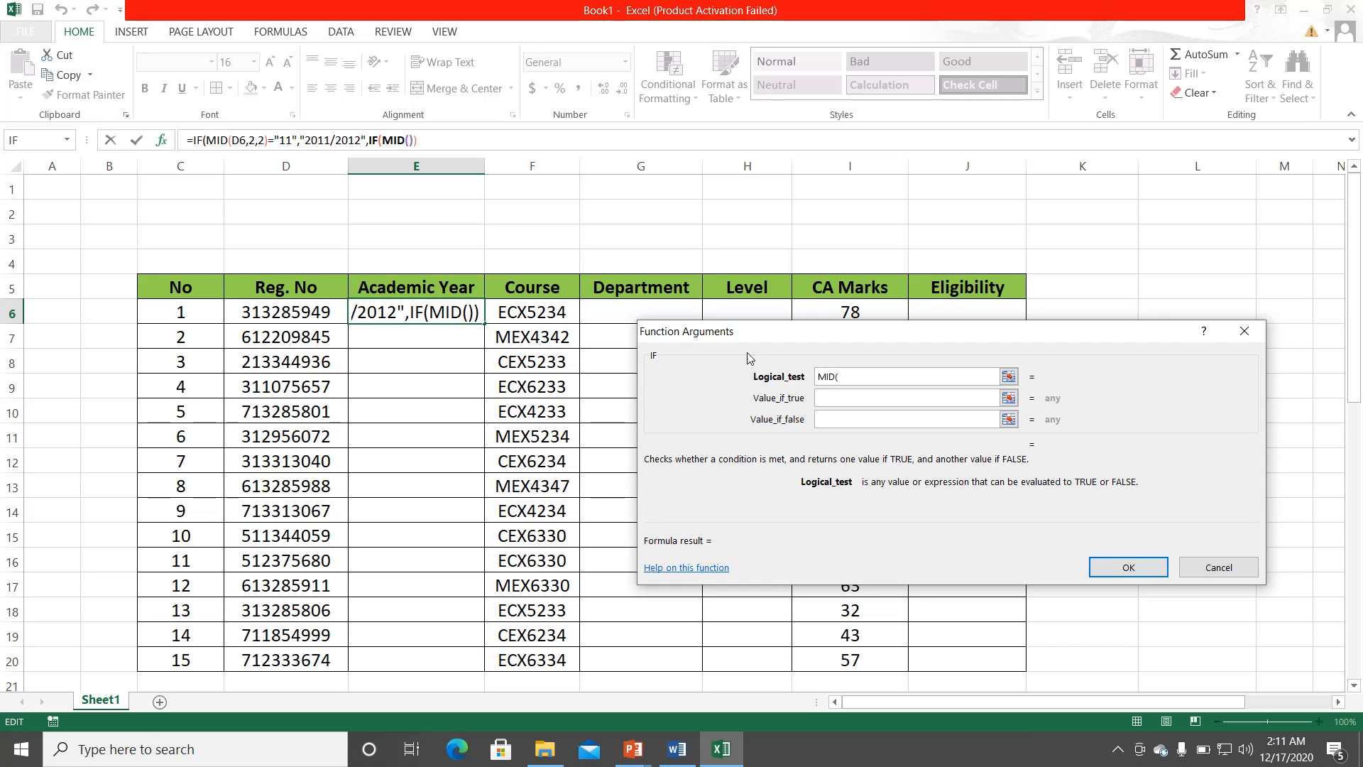
pyautogui.click(283, 313)
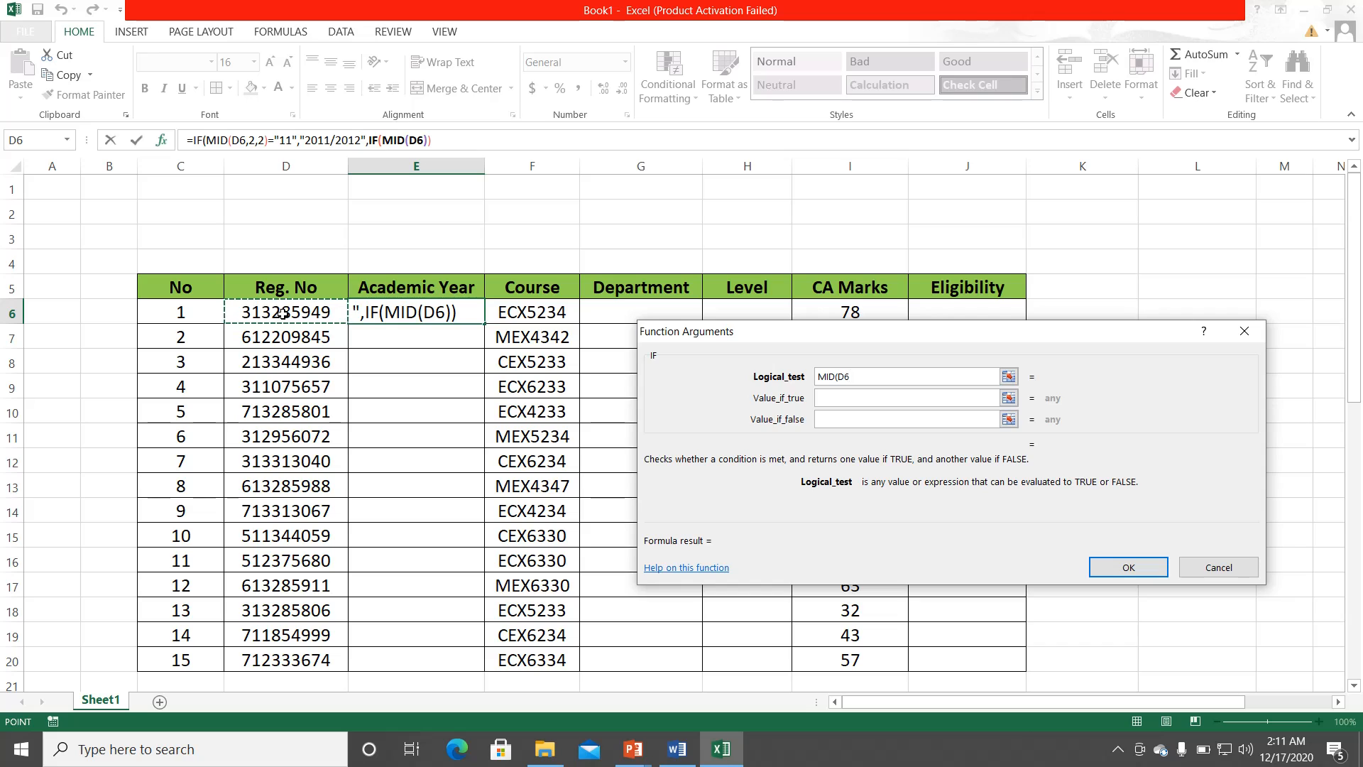
pyautogui.write(',2,')
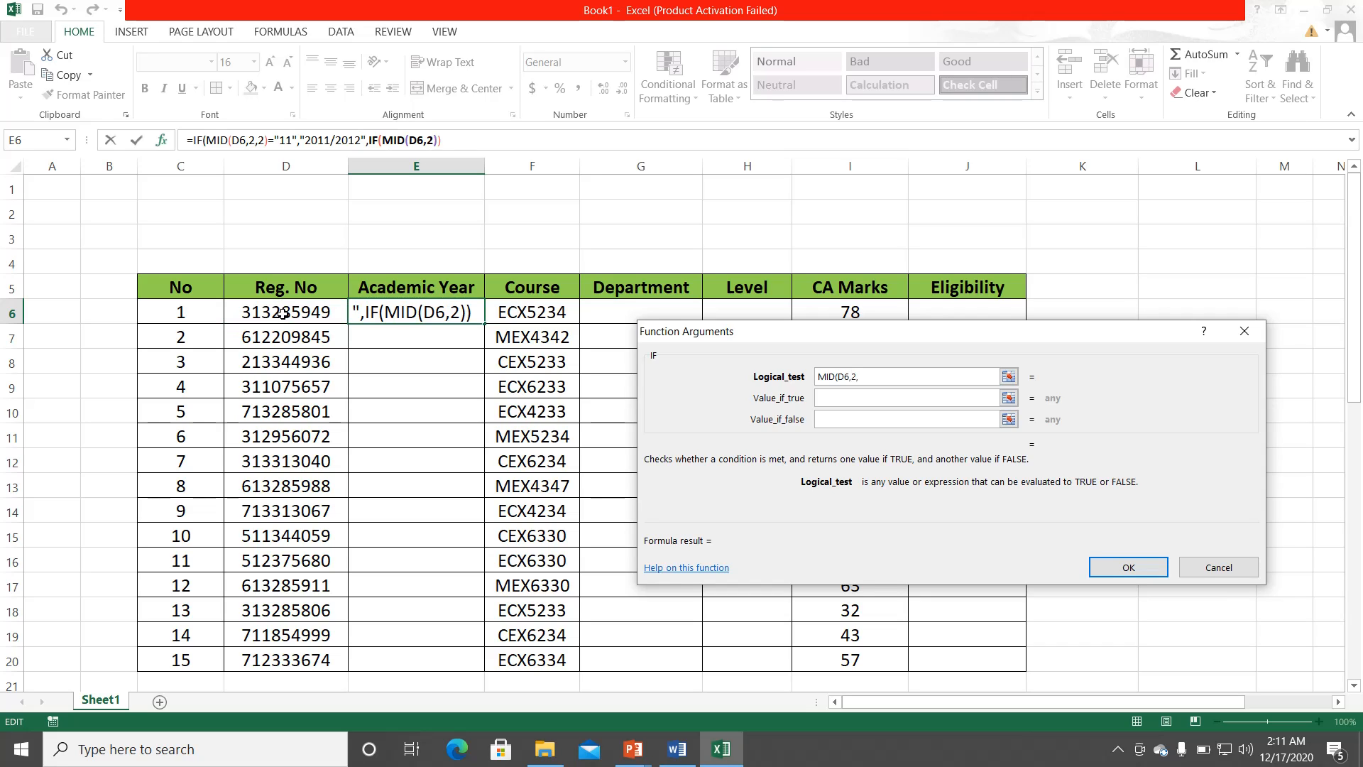
pyautogui.write('2)=')
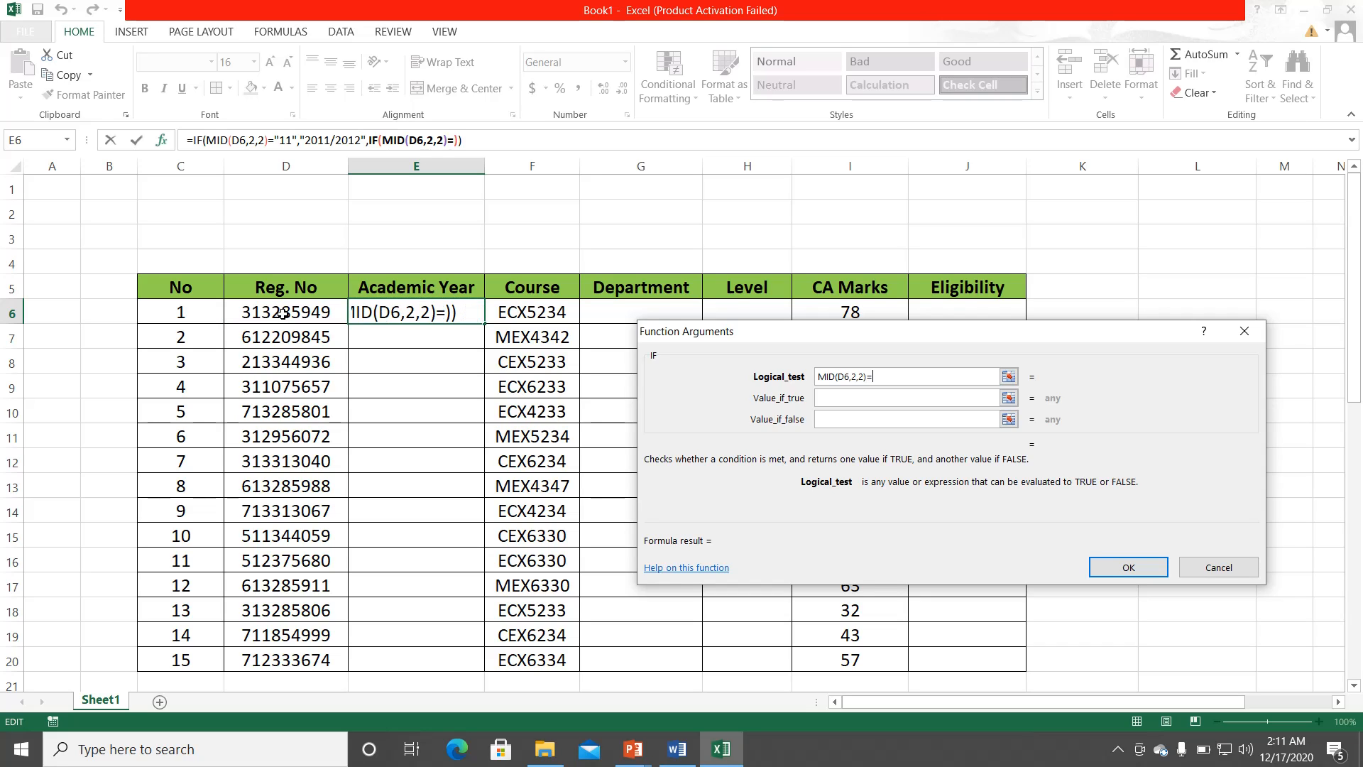
pyautogui.write('12')
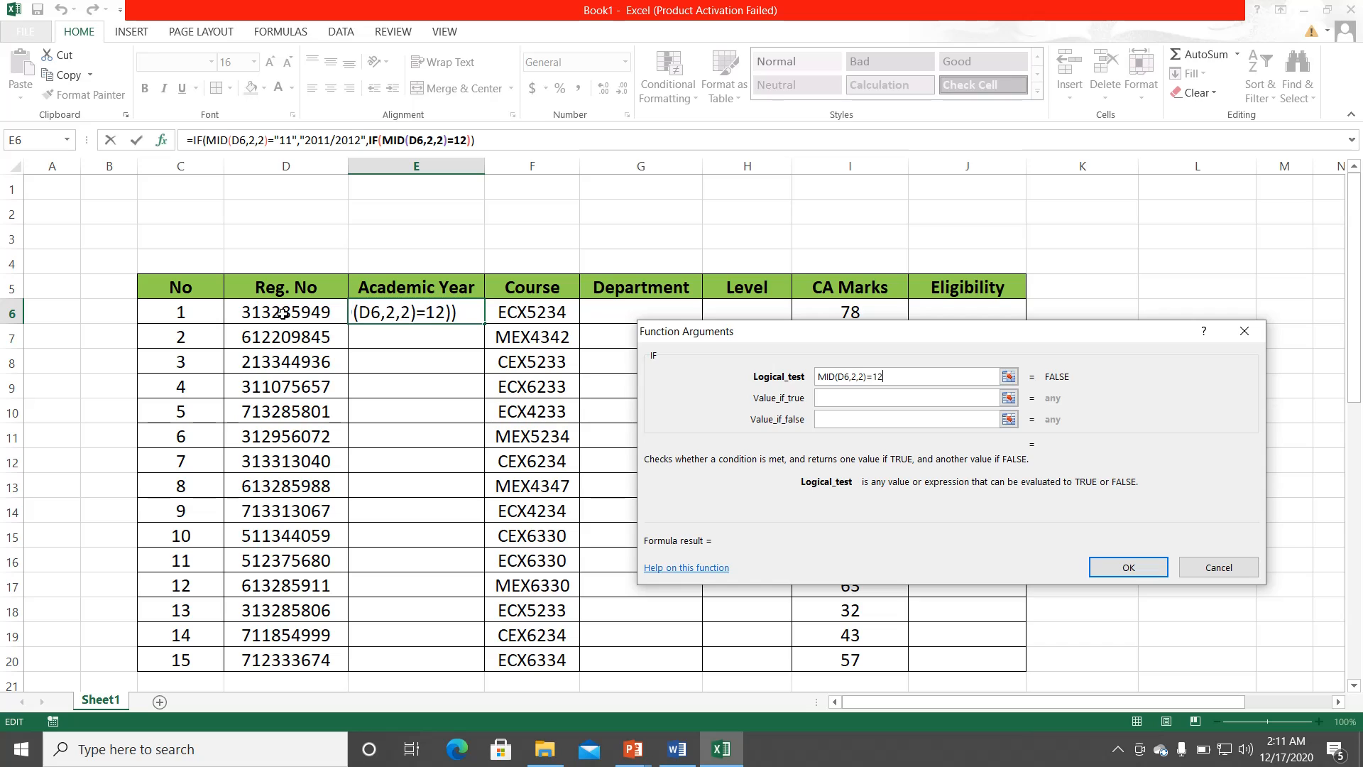
pyautogui.press('BackSpace')
pyautogui.press('BackSpace')
pyautogui.write('"12"')
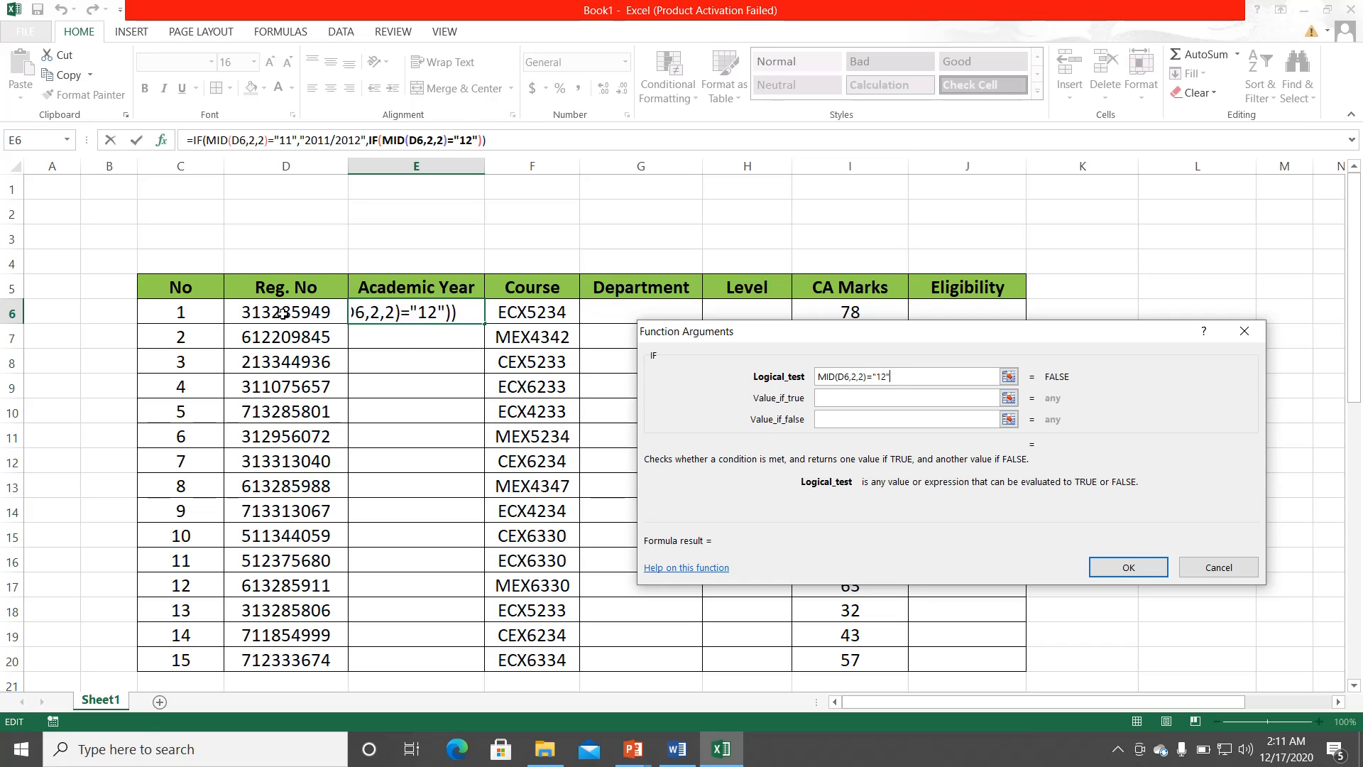
# Step: Set the nested IF function's value if true to the text "2012/2013"
pyautogui.click(839, 397)
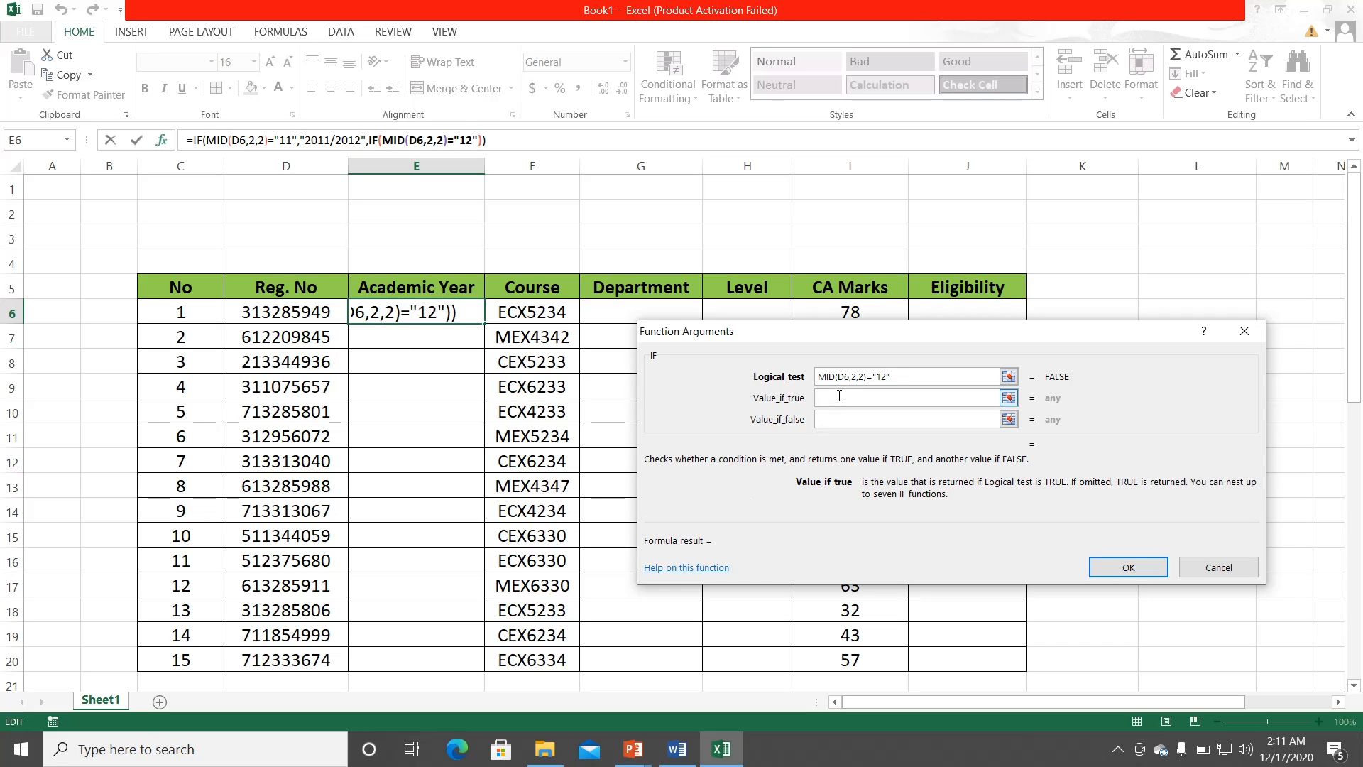
pyautogui.write('"2')
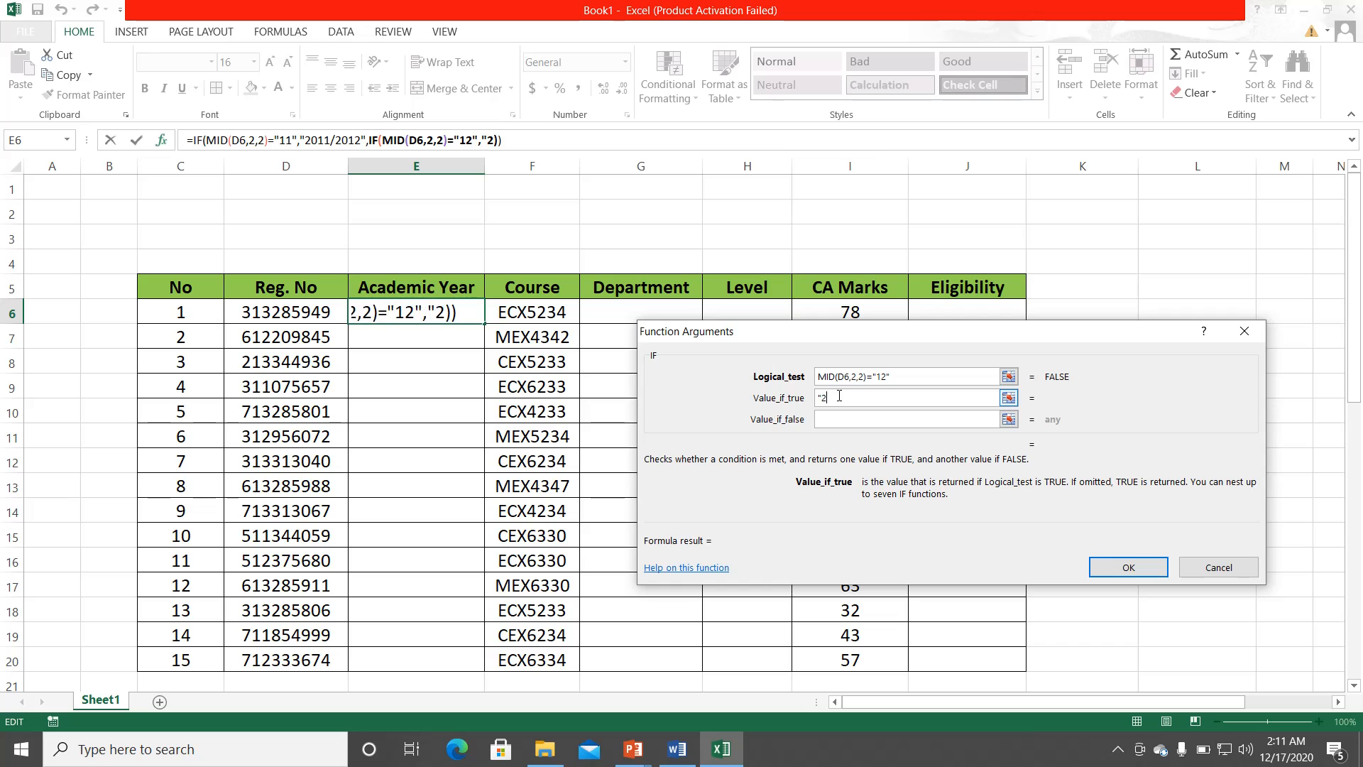
pyautogui.write('012/')
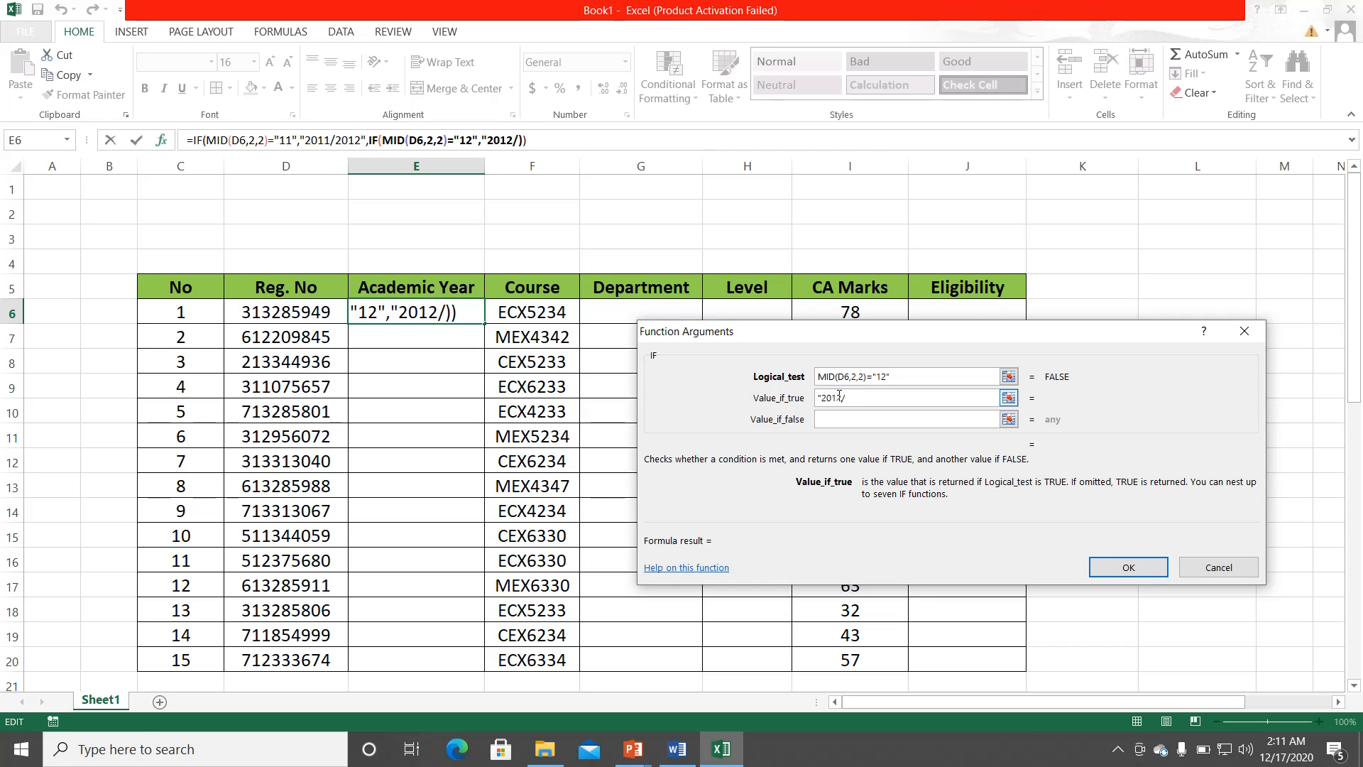
pyautogui.write('2013')
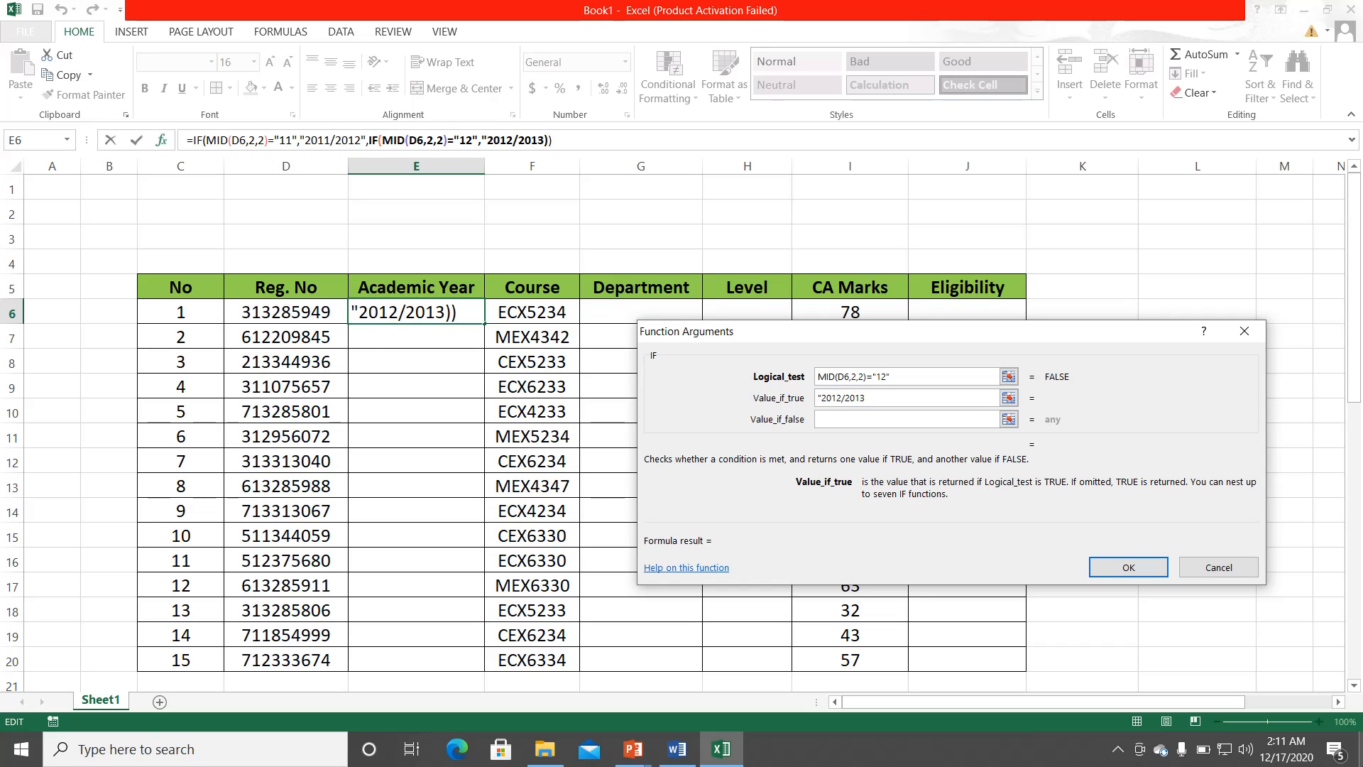
pyautogui.write('"')
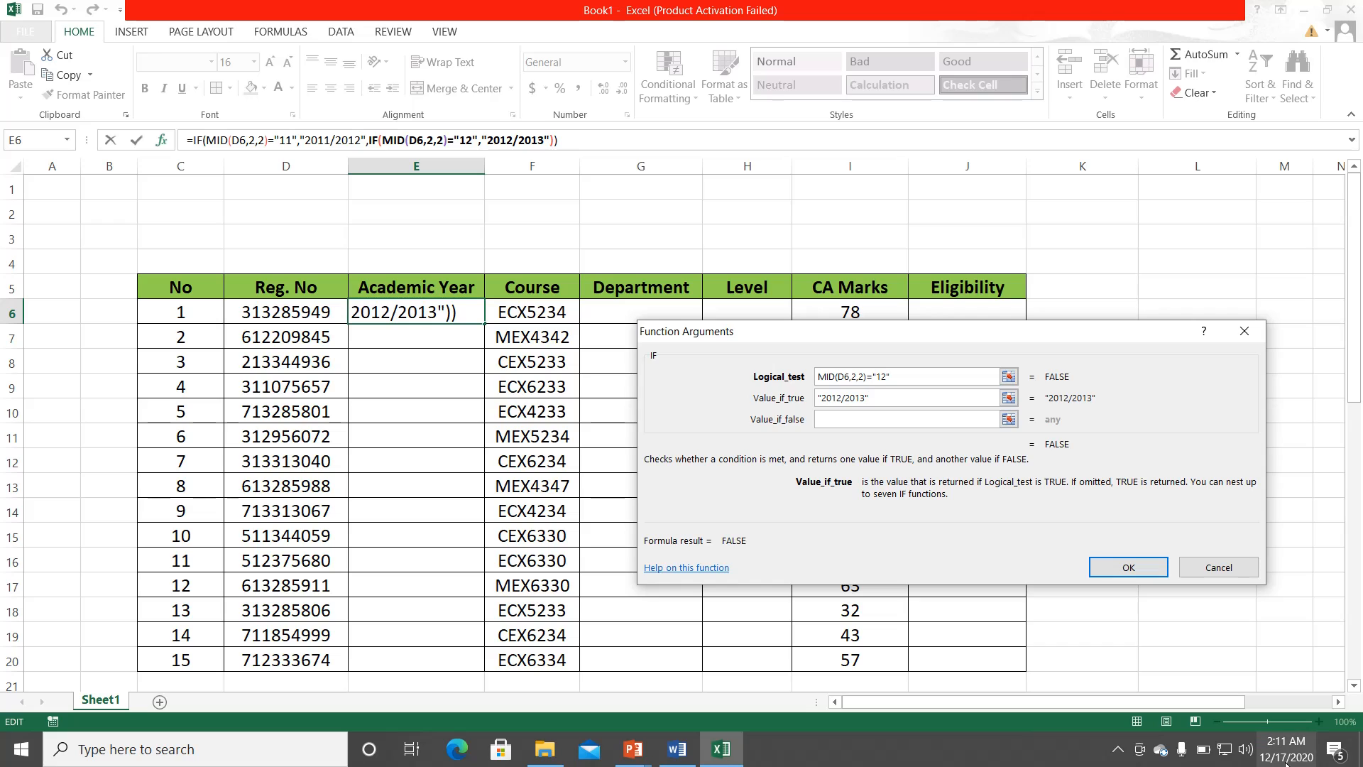
# Step: Set the nested IF function's value if false to the text "2013/2014" and enter the completed formula in E6
pyautogui.click(867, 420)
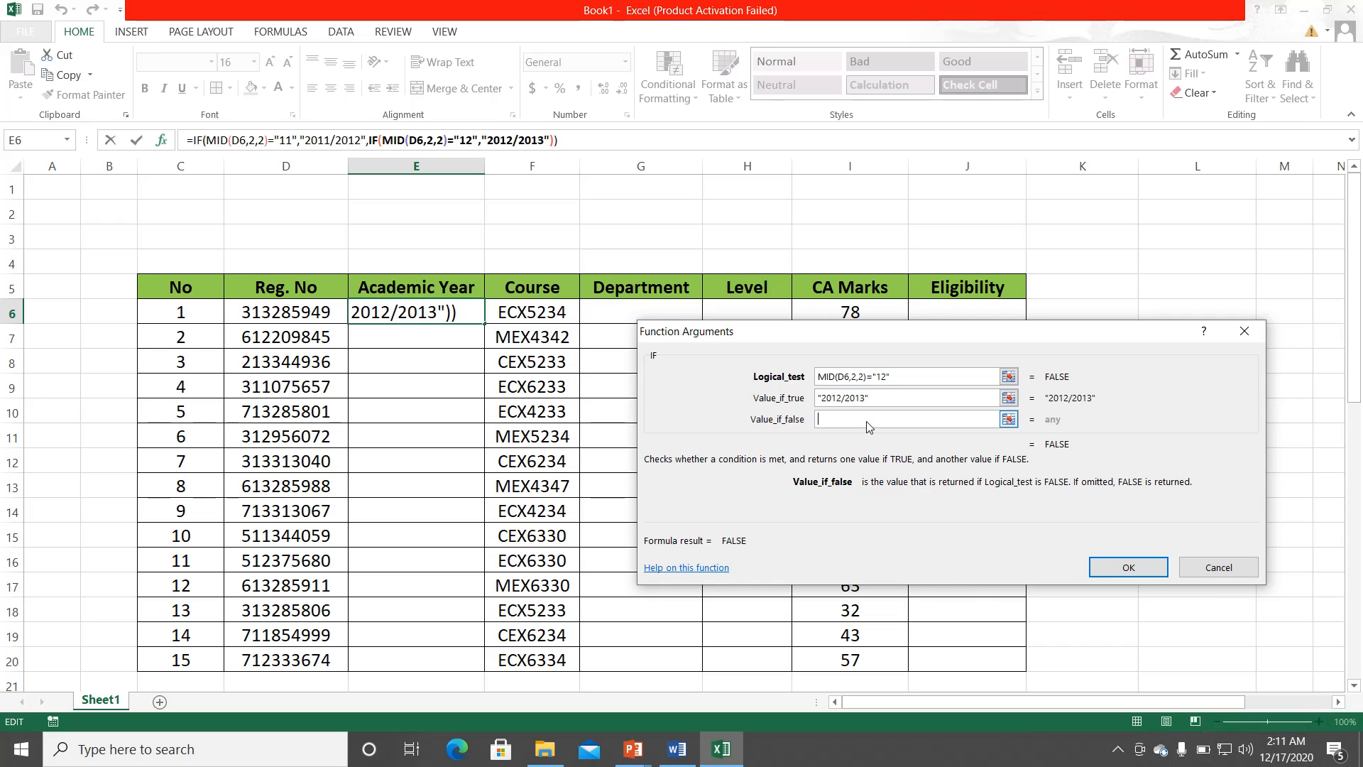
pyautogui.write('"2')
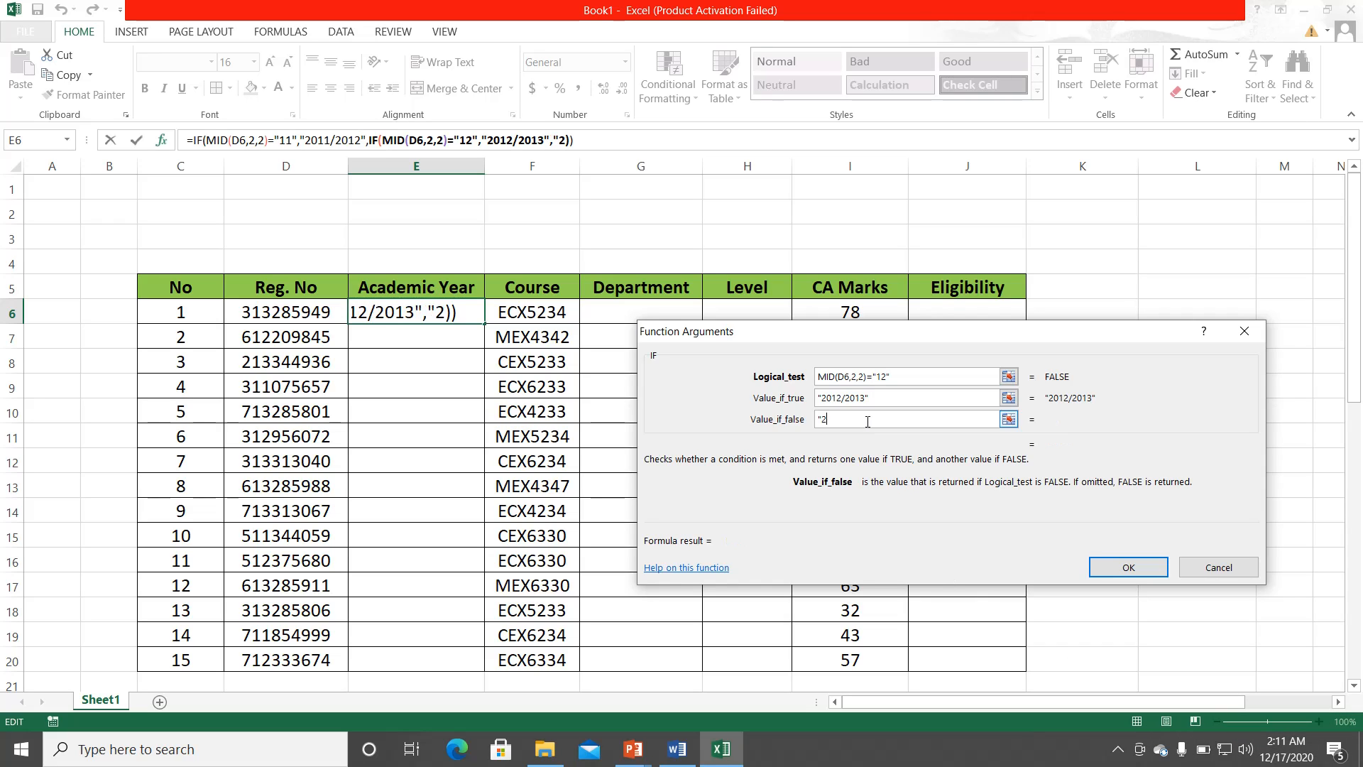
pyautogui.write('013/')
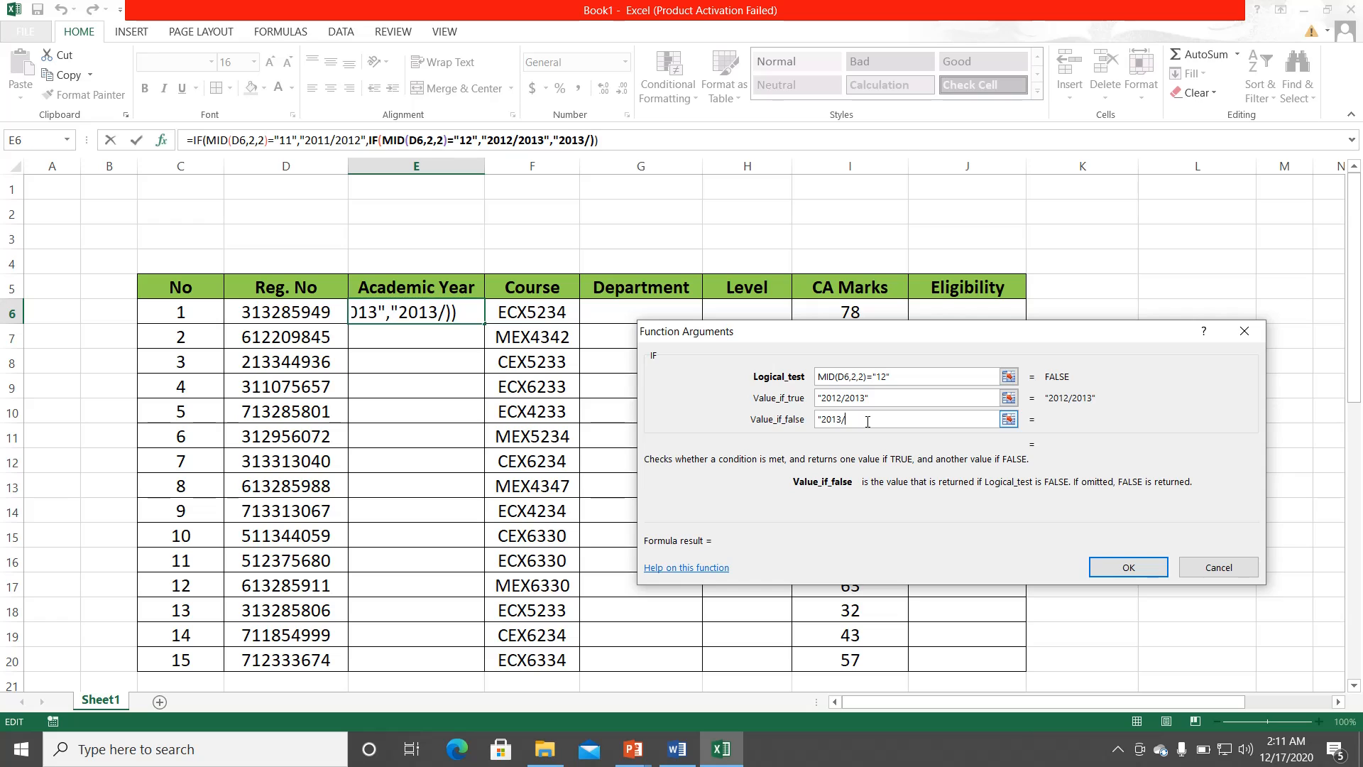
pyautogui.write('2014')
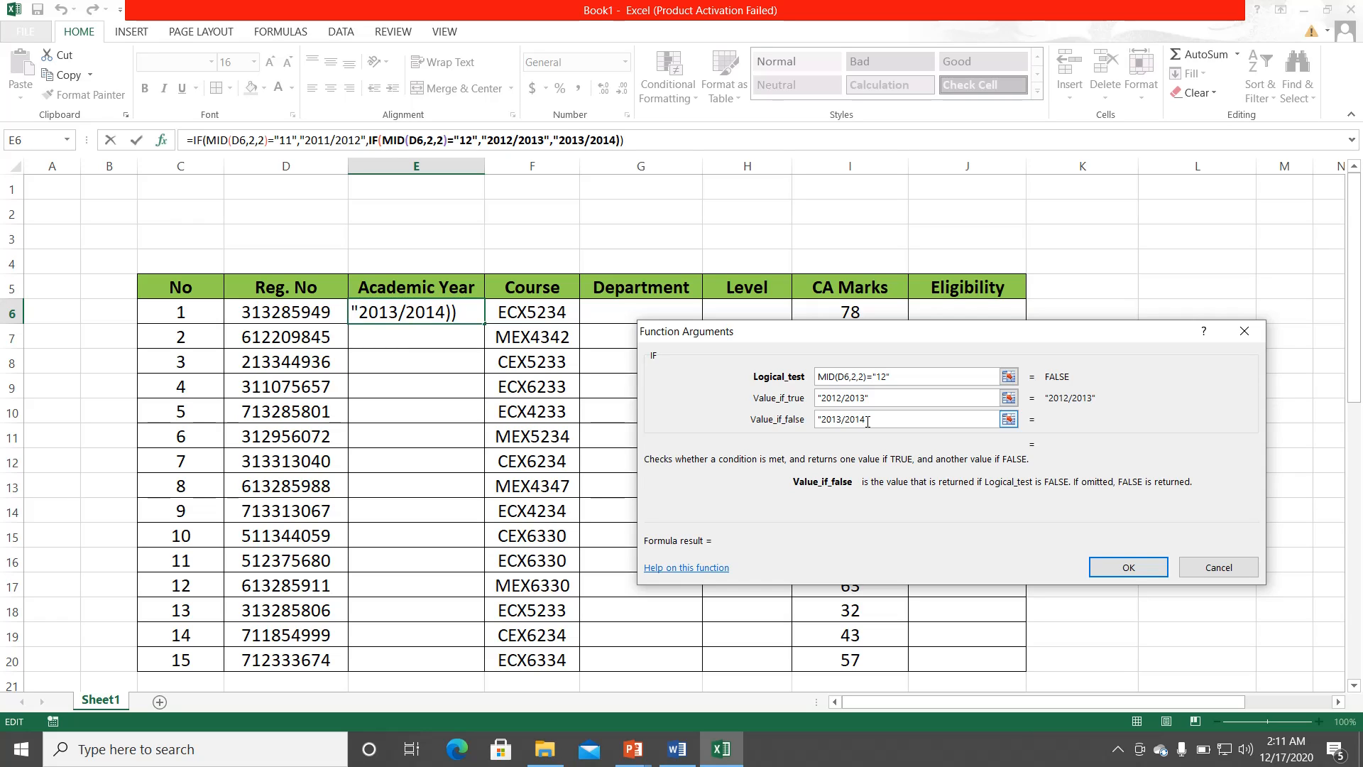
pyautogui.write('"')
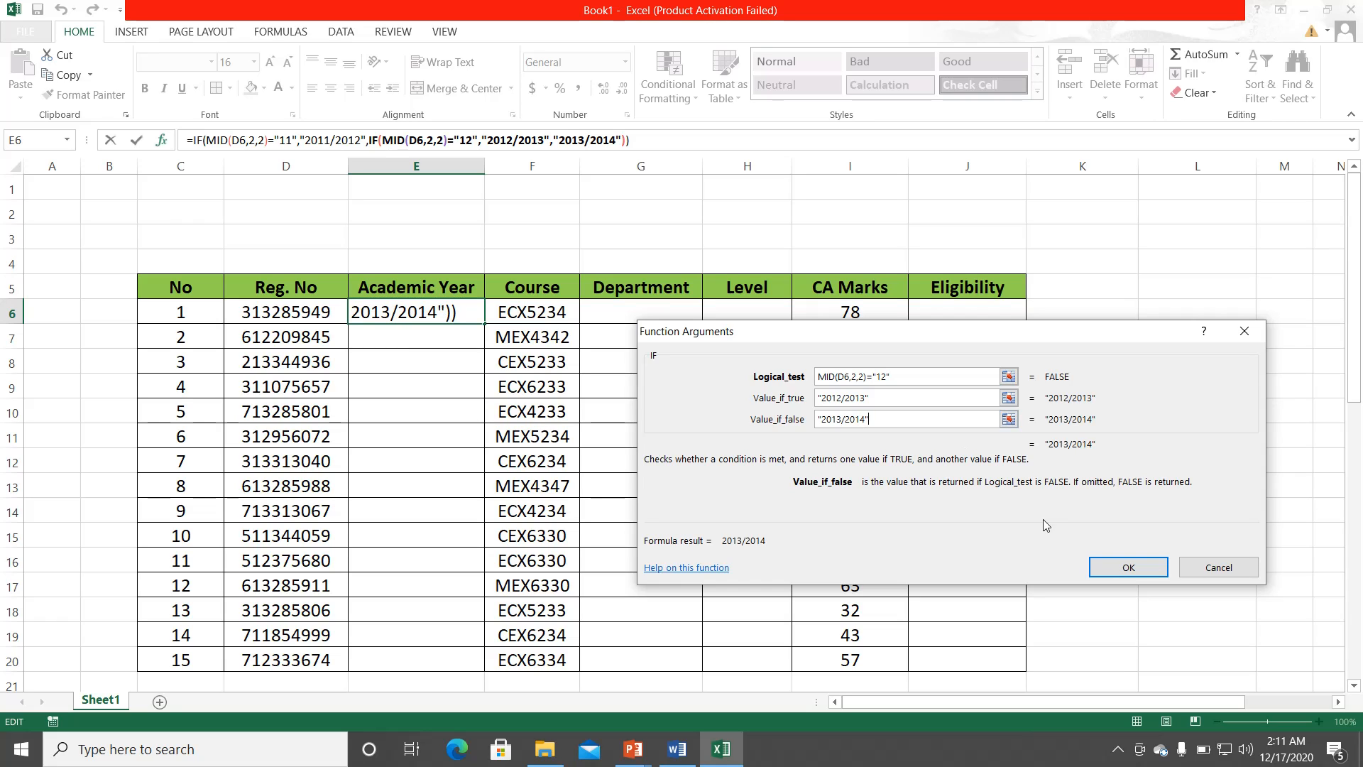
pyautogui.click(1134, 568)
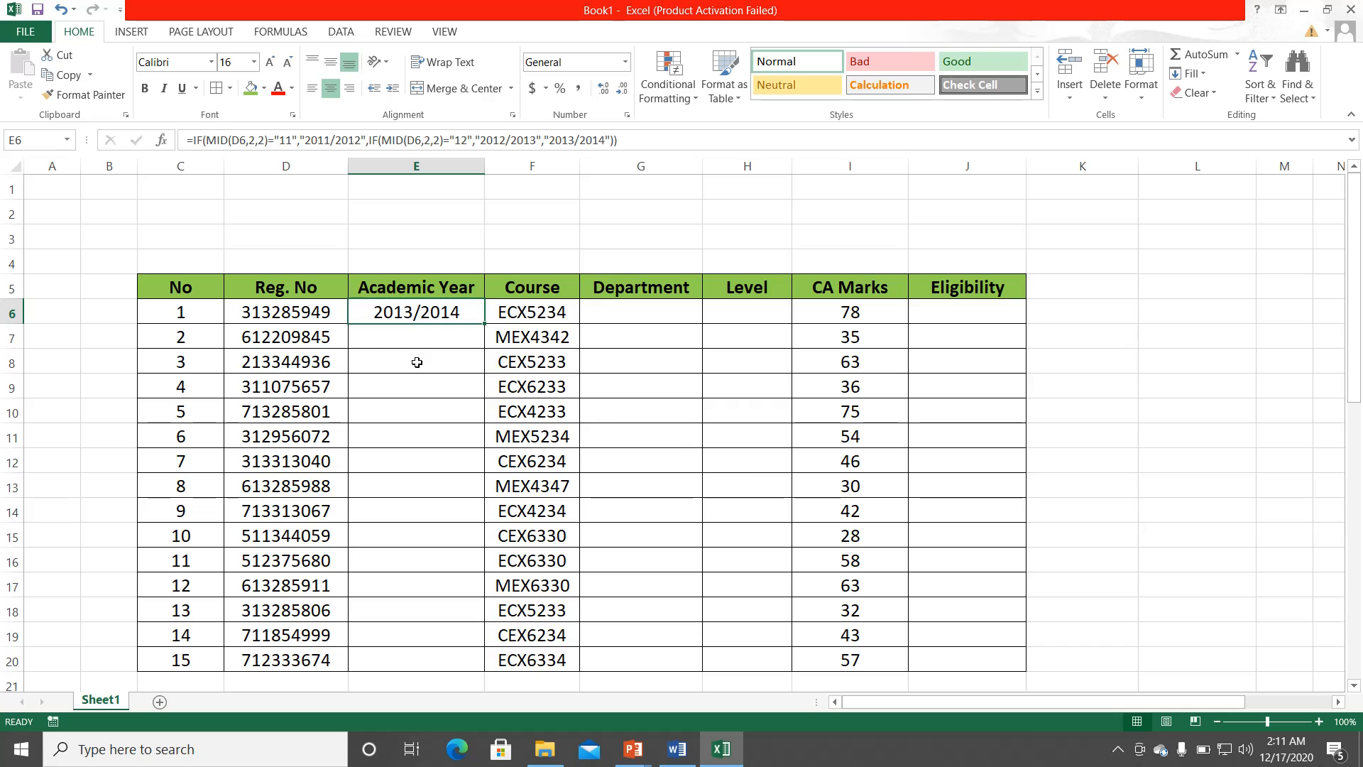
# Step: Remove the quotation marks around 2011/2012 in the formula in E6
pyautogui.doubleClick(399, 312)
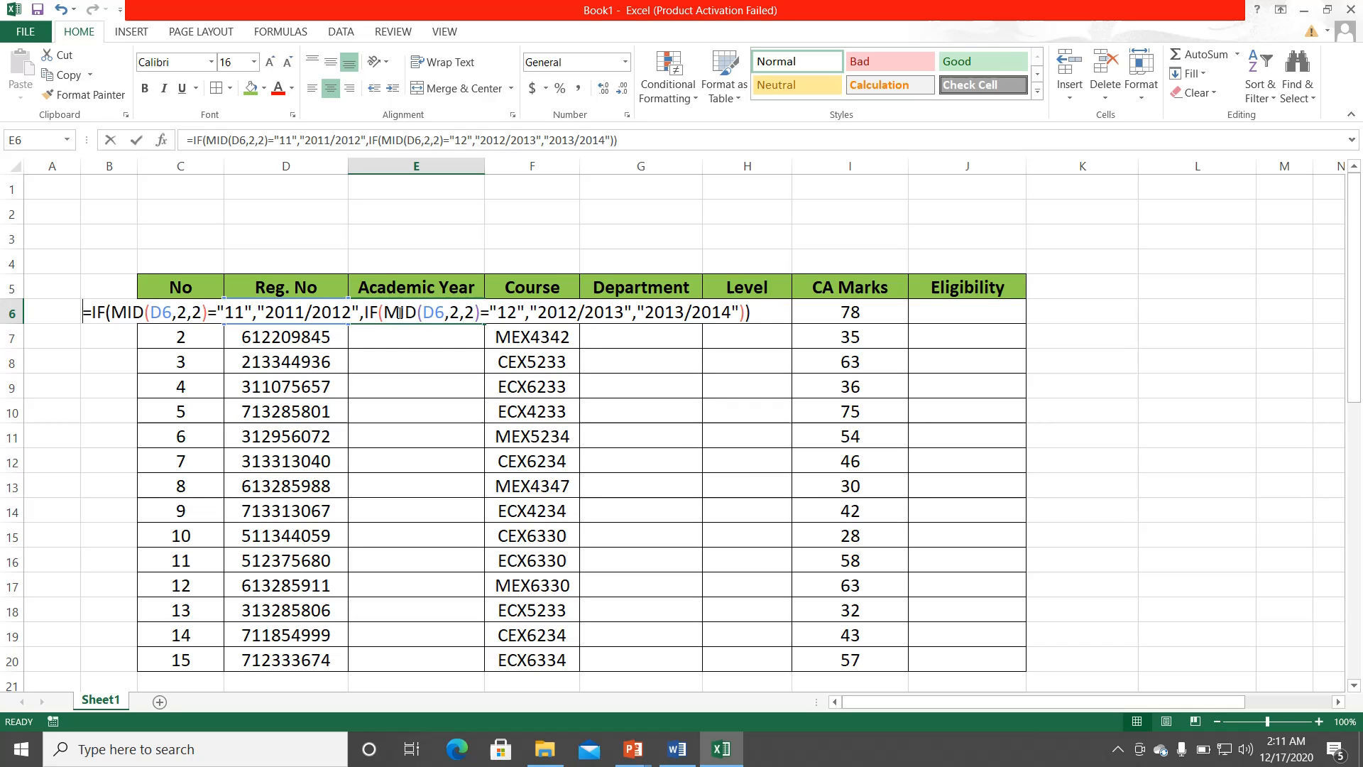
pyautogui.click(268, 310)
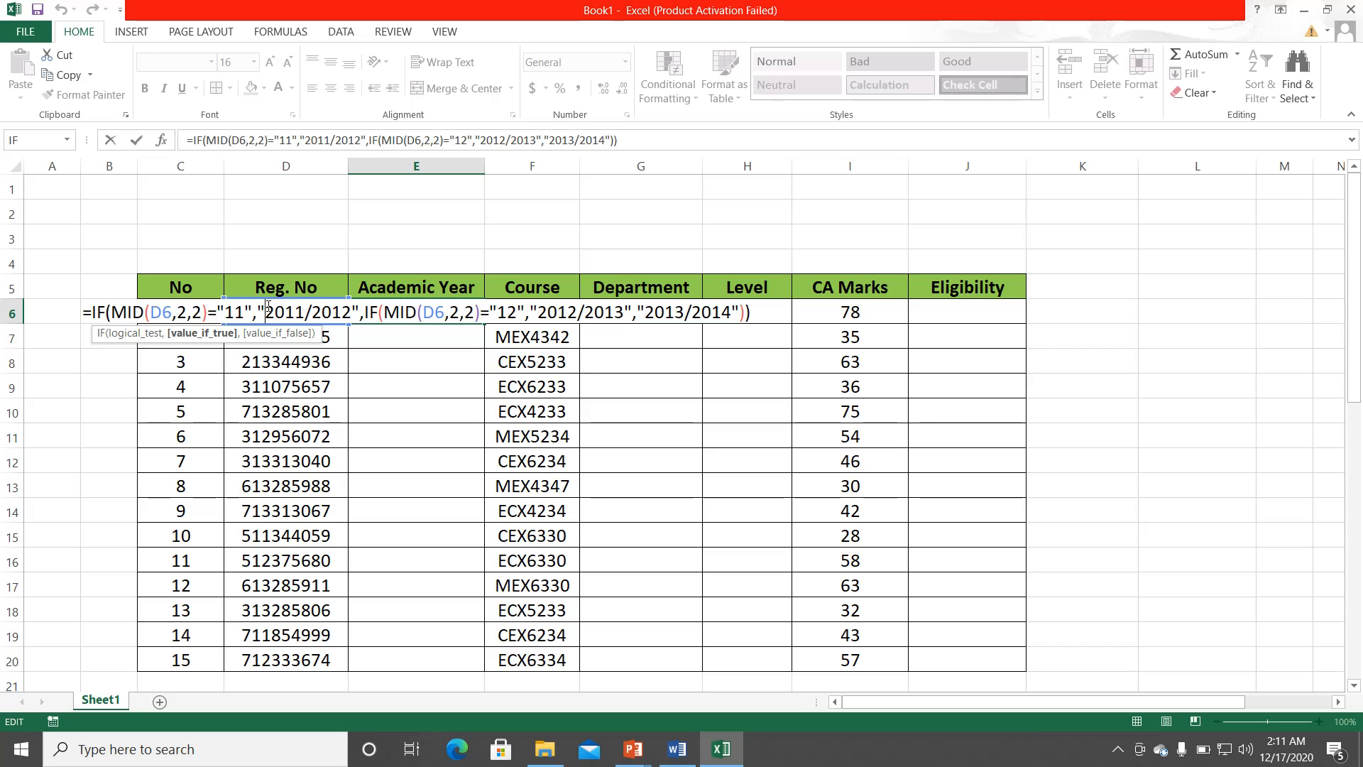
pyautogui.press('BackSpace')
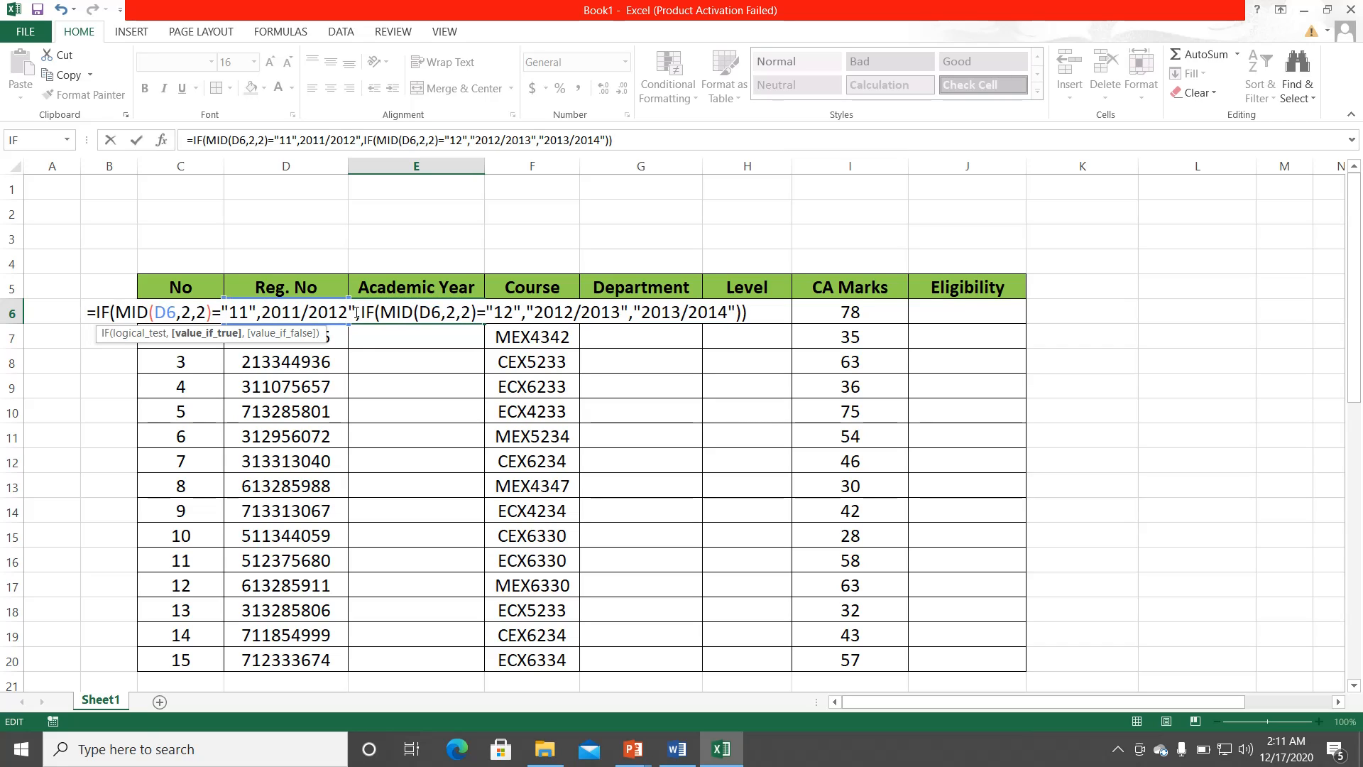
pyautogui.click(357, 313)
pyautogui.press('BackSpace')
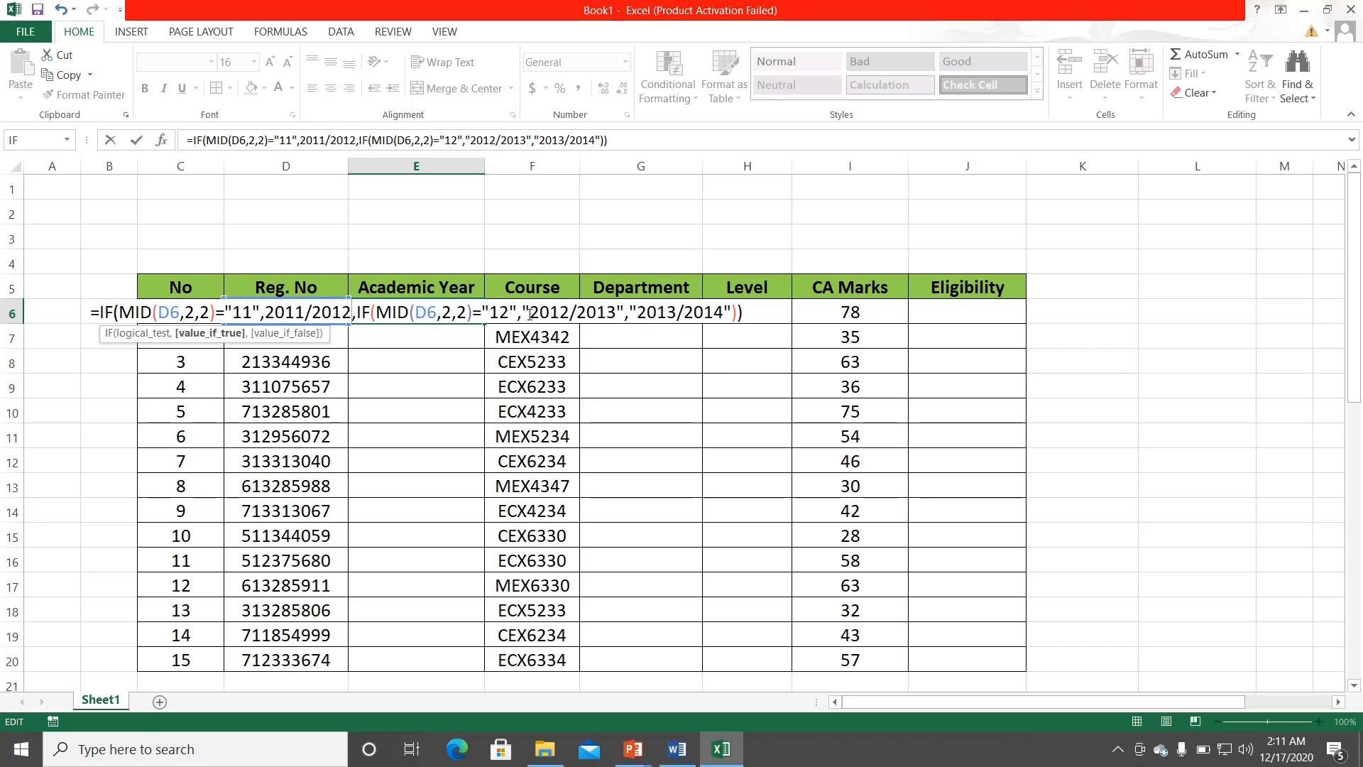
# Step: Remove the quotation marks around 2012/2013 and 2013/2014 in the nested IF and enter the formula in E6
pyautogui.click(530, 313)
pyautogui.press('BackSpace')
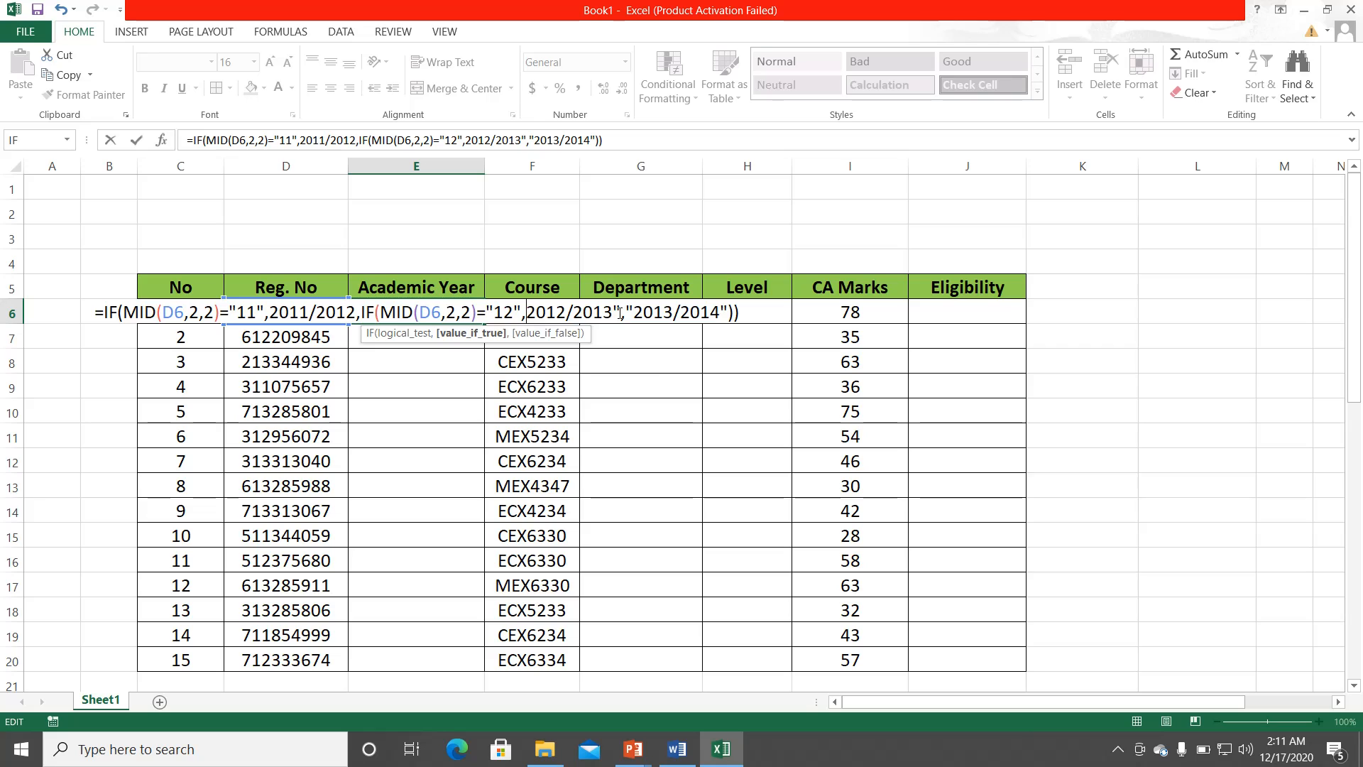
pyautogui.click(620, 314)
pyautogui.press('BackSpace')
pyautogui.click(628, 313)
pyautogui.press('BackSpace')
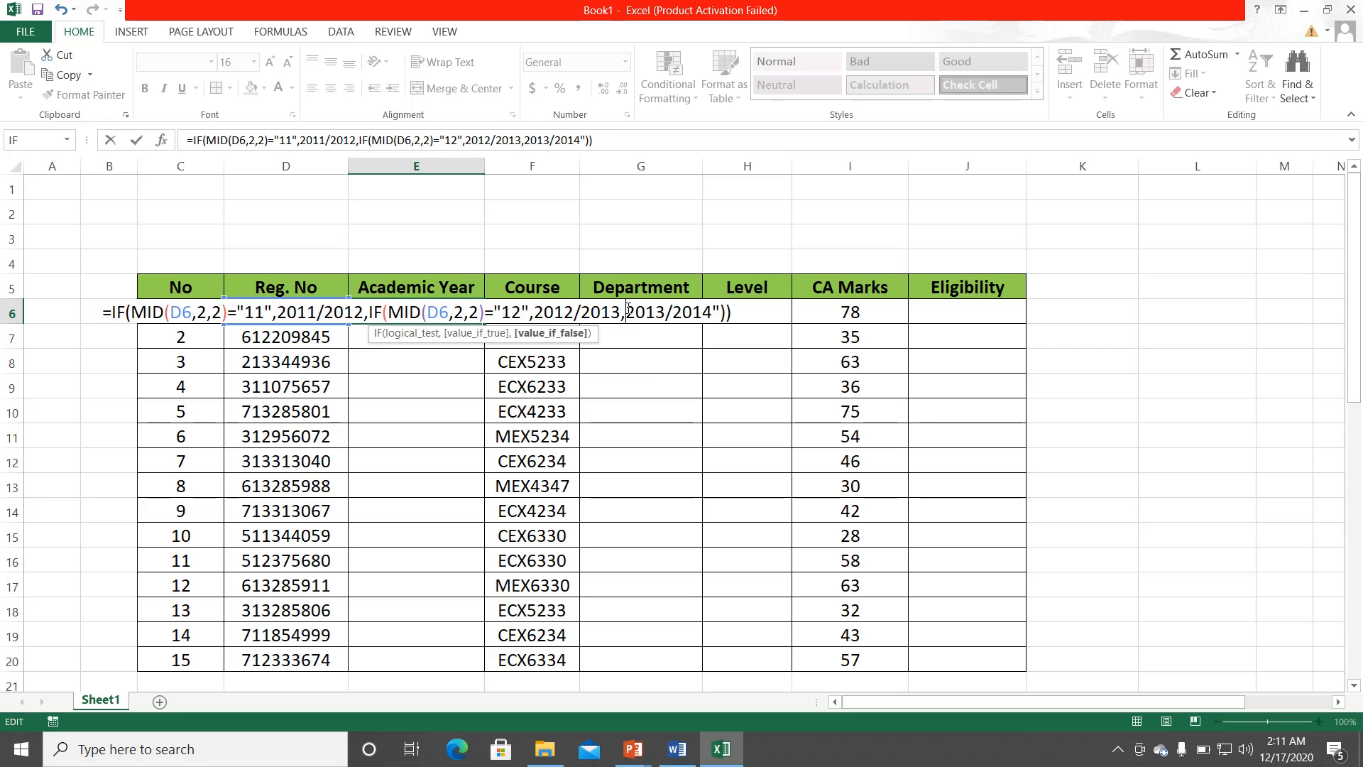
pyautogui.click(718, 312)
pyautogui.press('BackSpace')
pyautogui.press('Return')
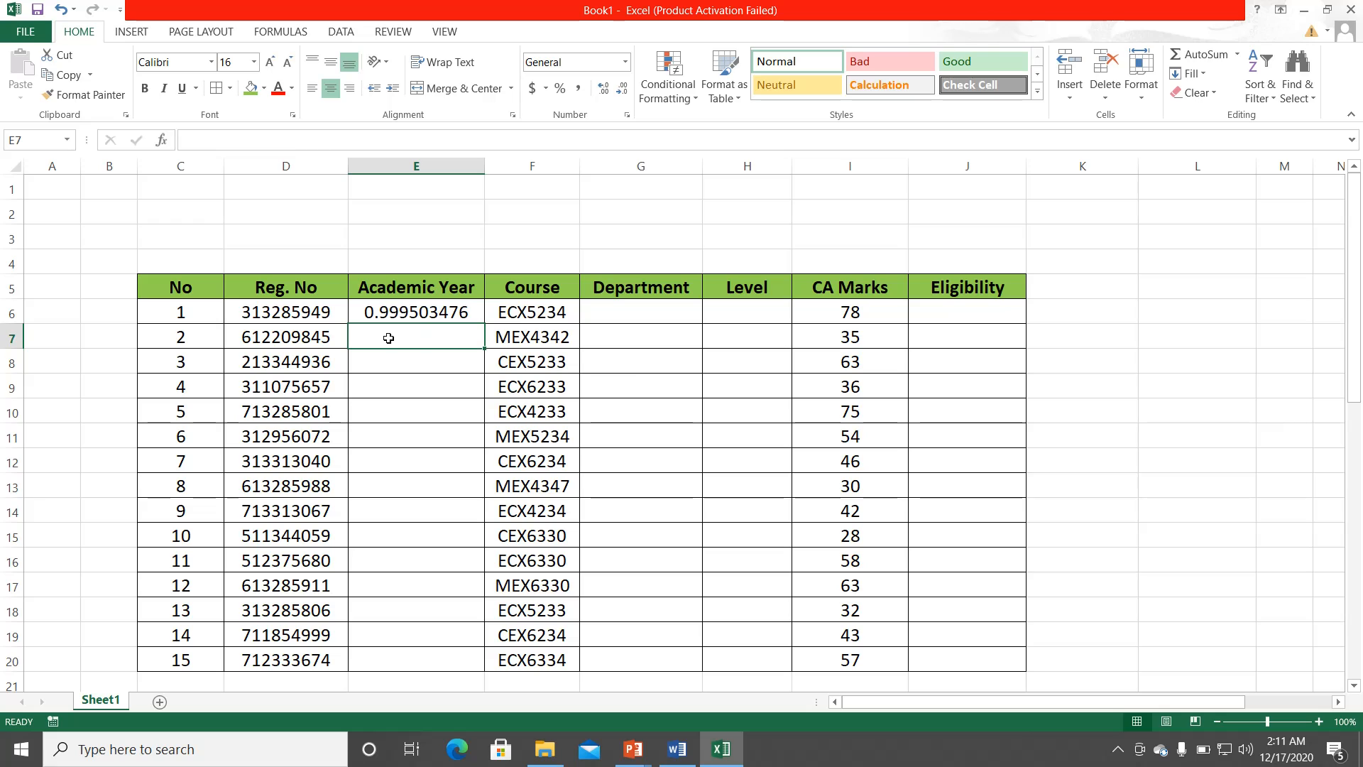
# Step: Reopen the formula in E6 and put quotation marks back around 2011/2012
pyautogui.doubleClick(423, 319)
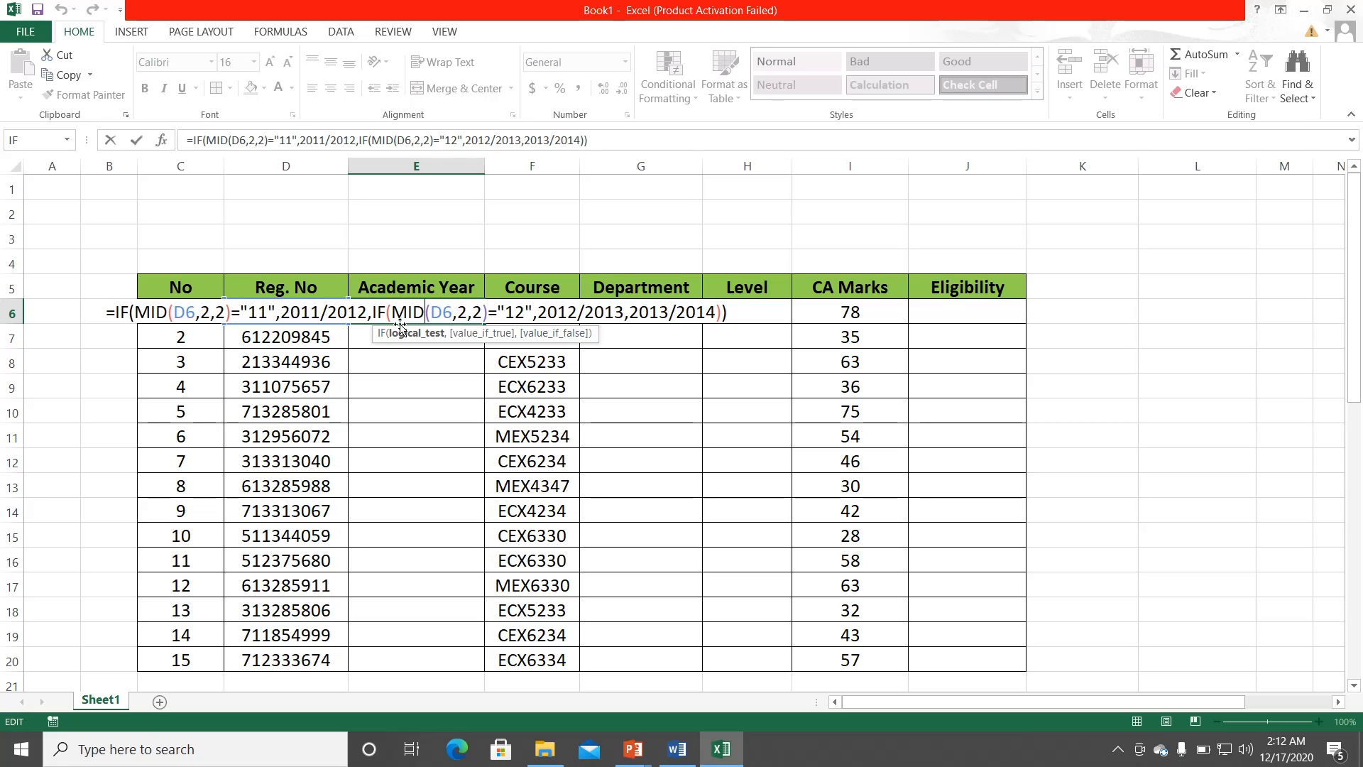
pyautogui.press('Return')
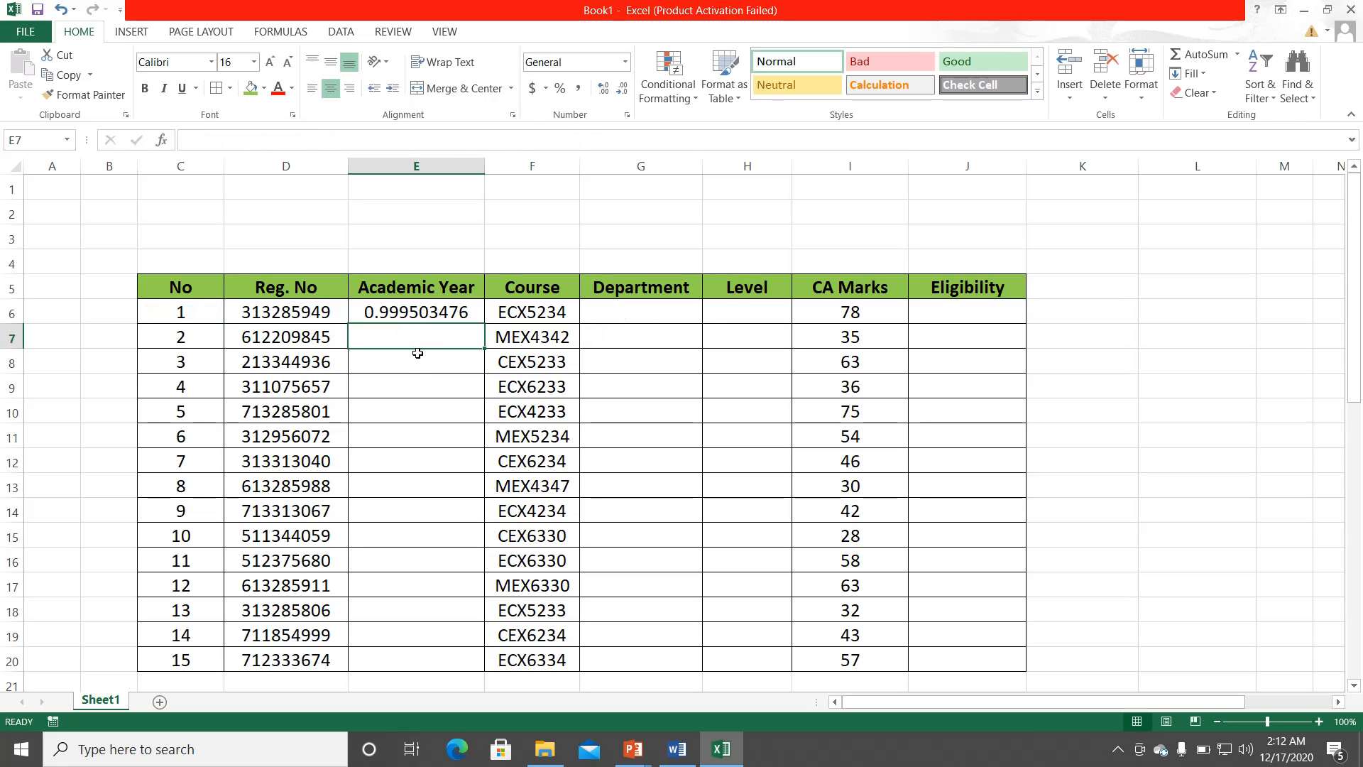
pyautogui.click(426, 313)
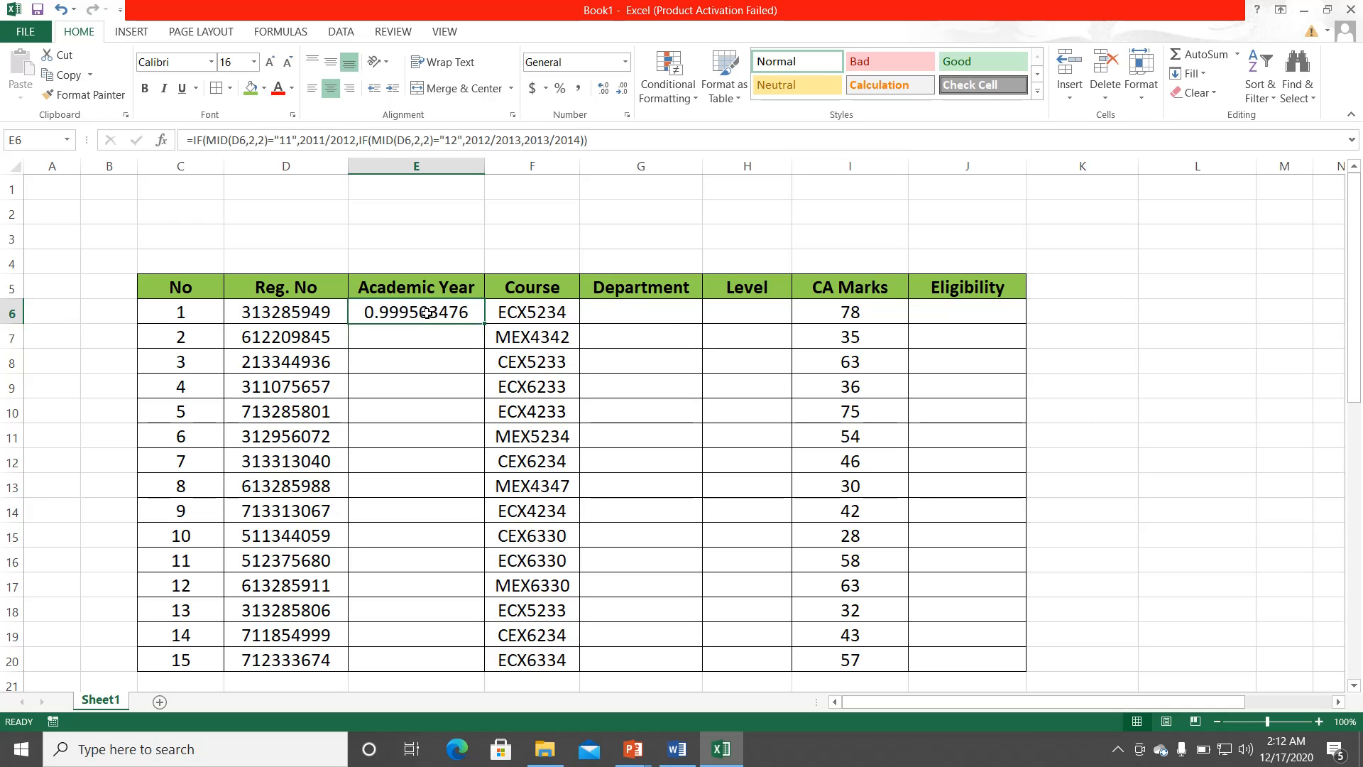
pyautogui.doubleClick(426, 313)
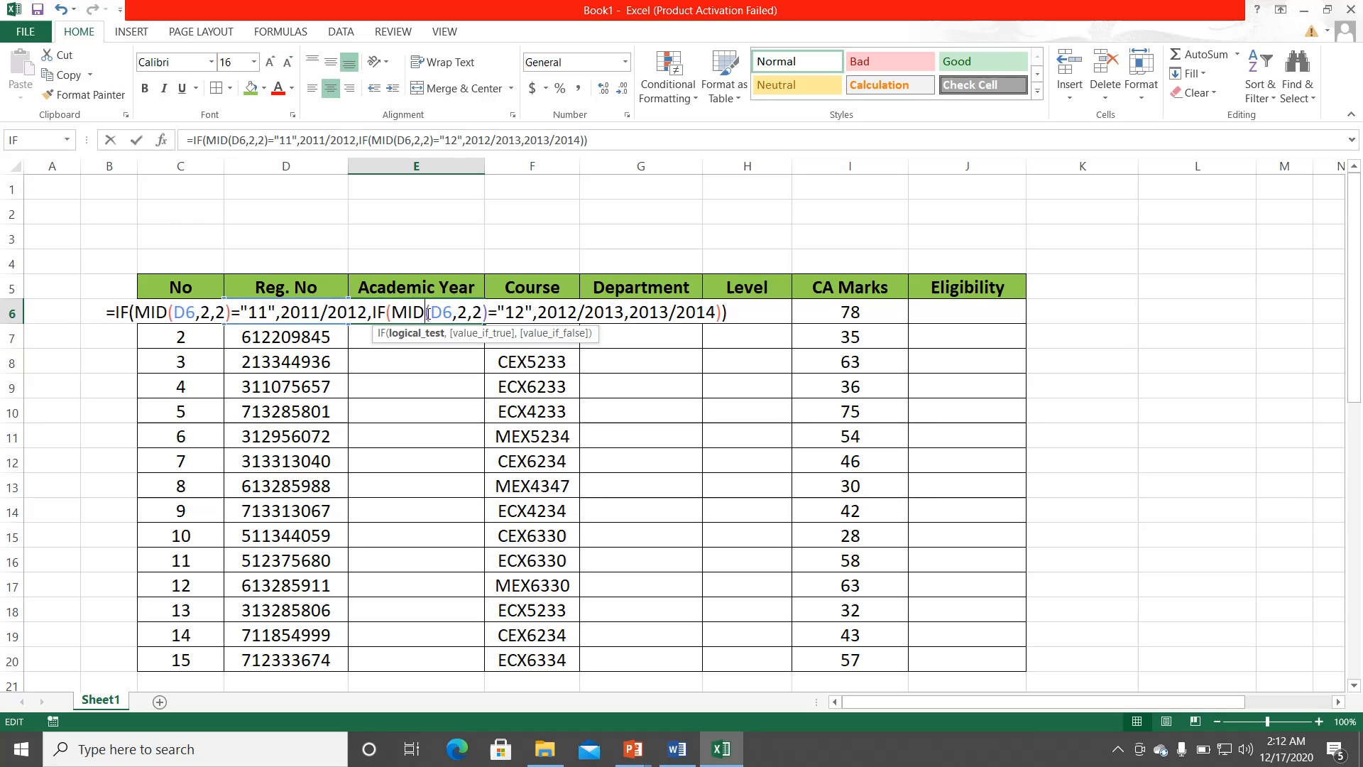
pyautogui.click(281, 311)
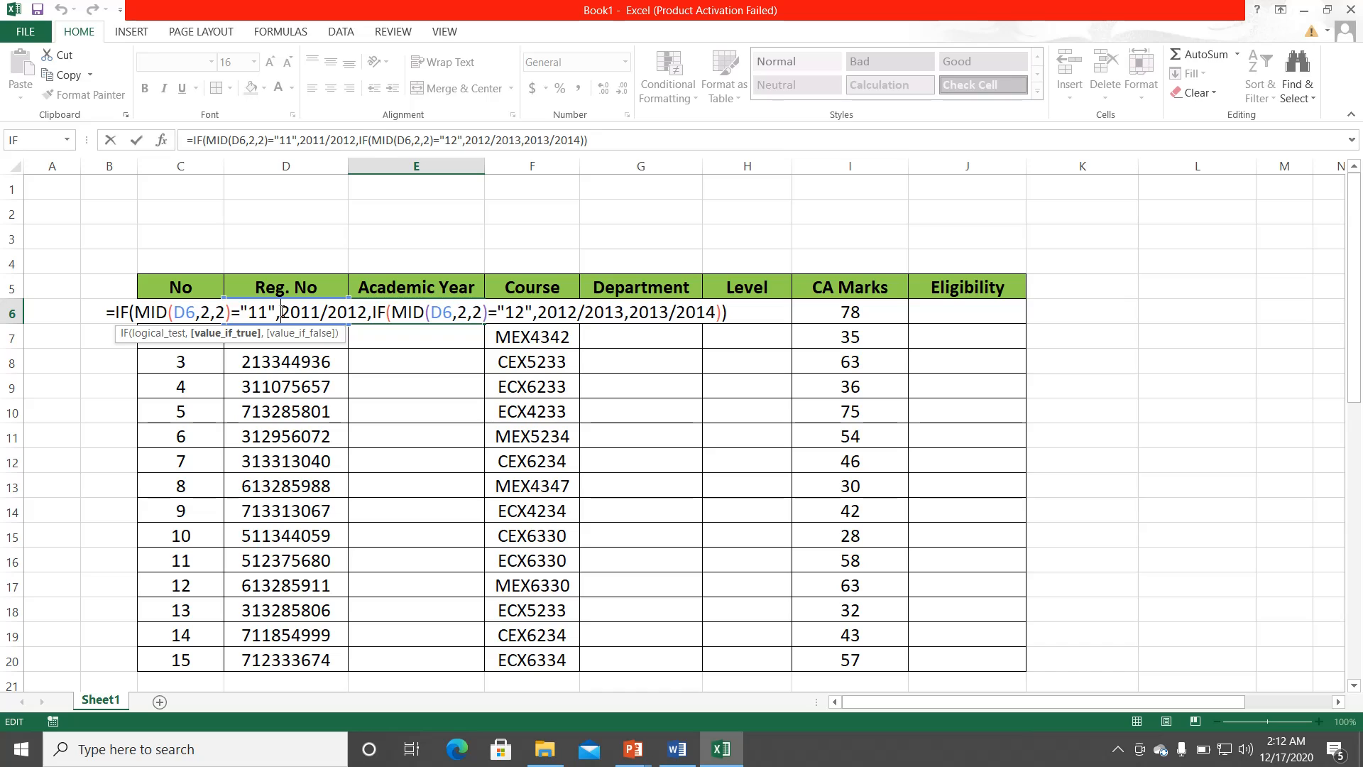
pyautogui.write('"')
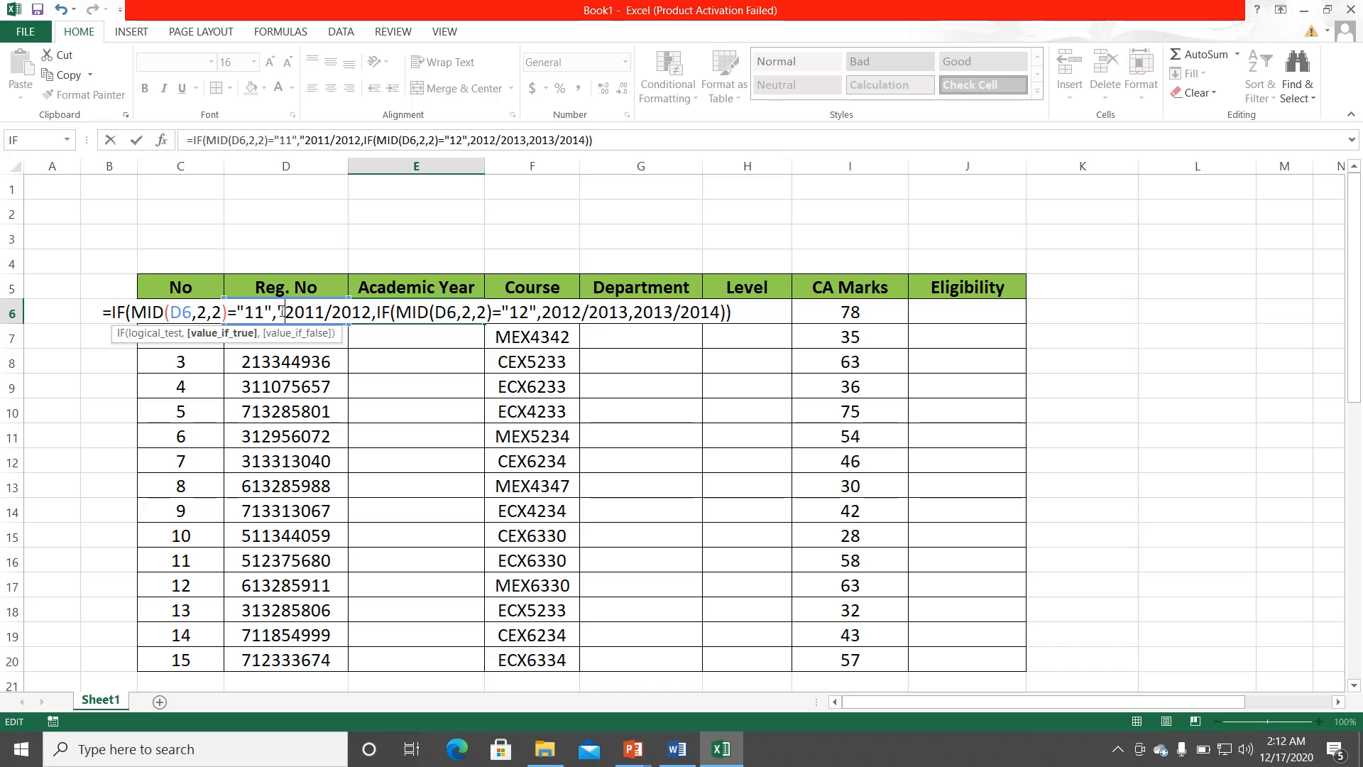
pyautogui.click(372, 312)
pyautogui.write('"')
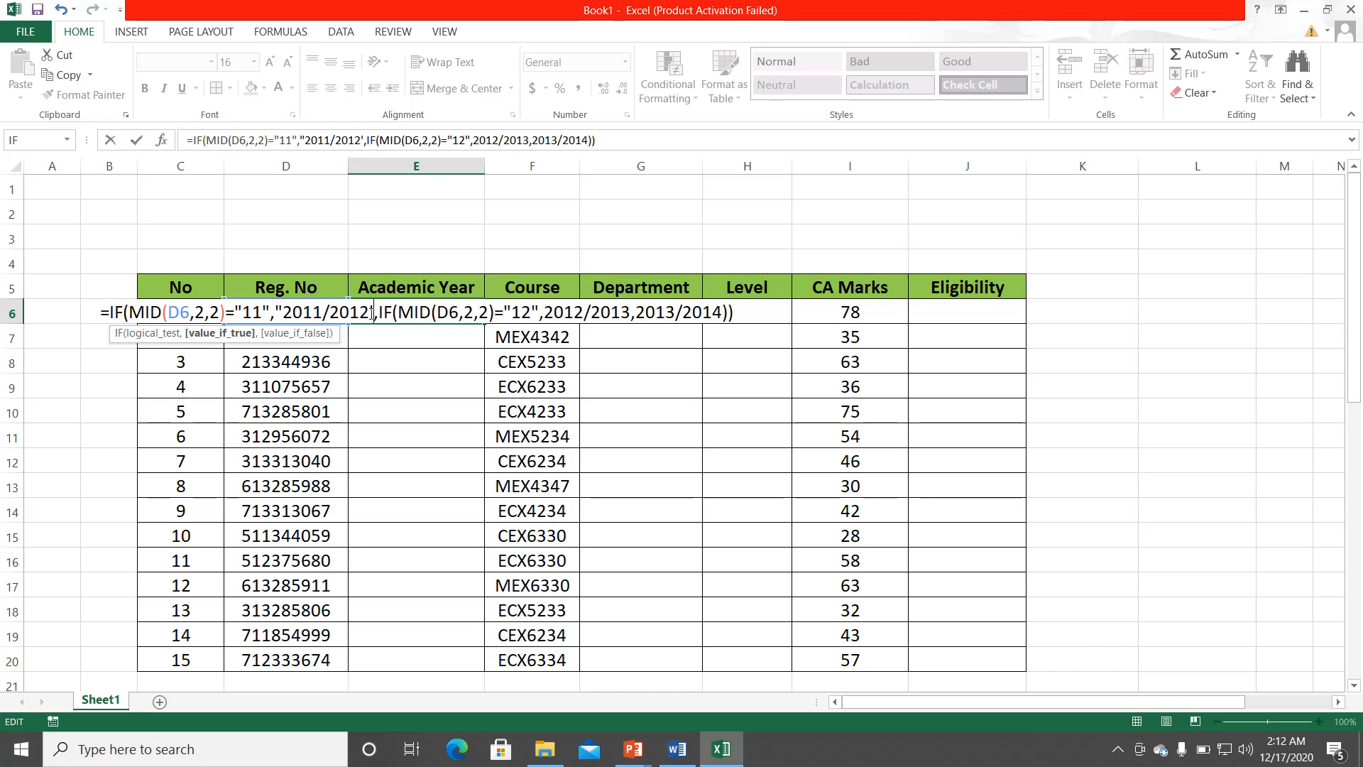
pyautogui.press('BackSpace')
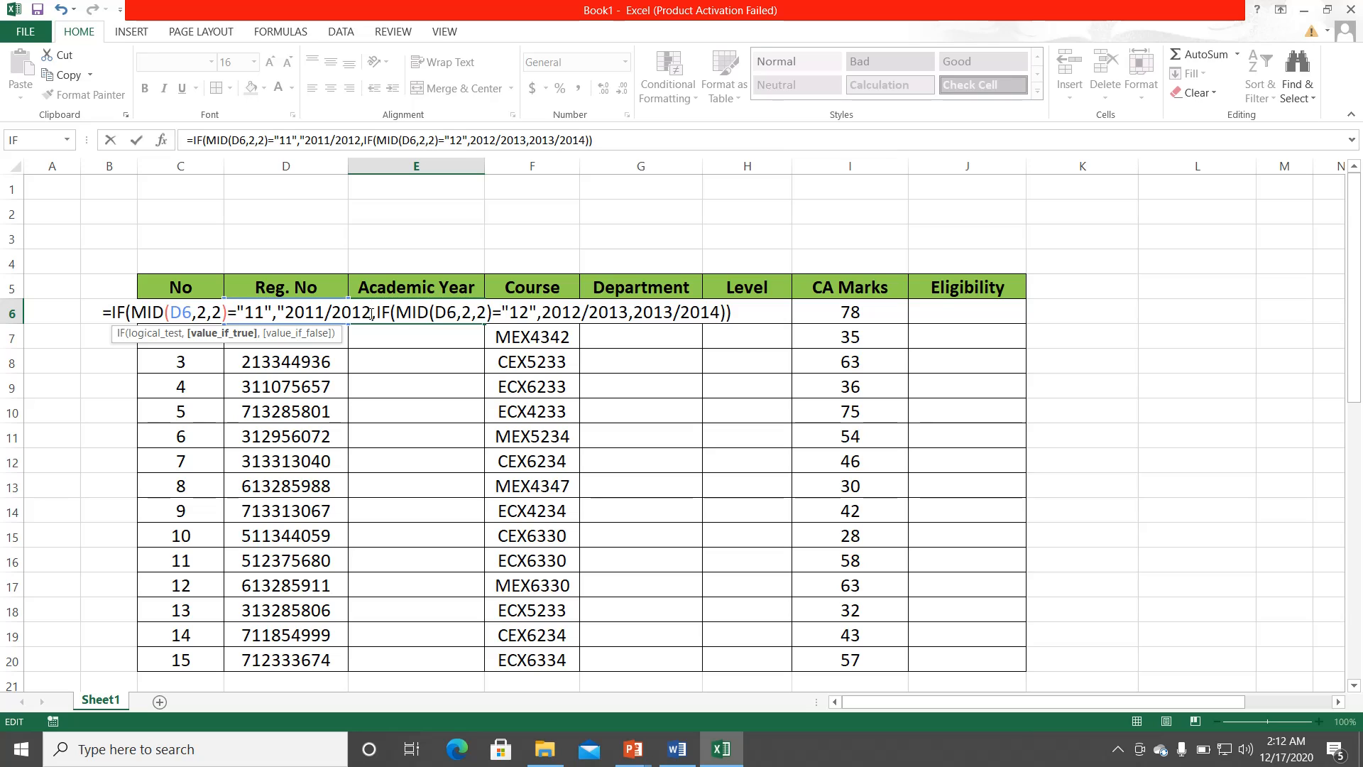
pyautogui.write('"')
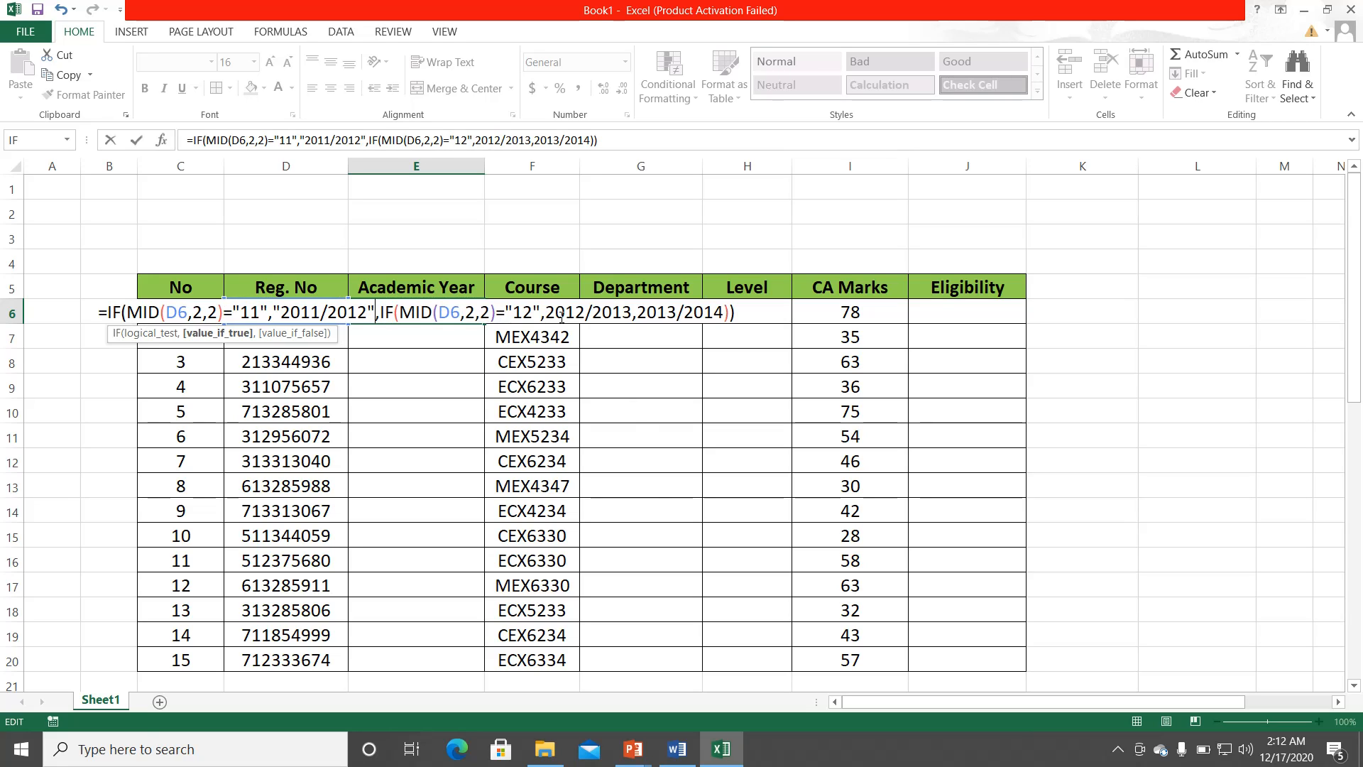
# Step: Put quotation marks back around 2012/2013 and 2013/2014 in the nested IF and enter the formula in E6
pyautogui.click(548, 316)
pyautogui.write('"')
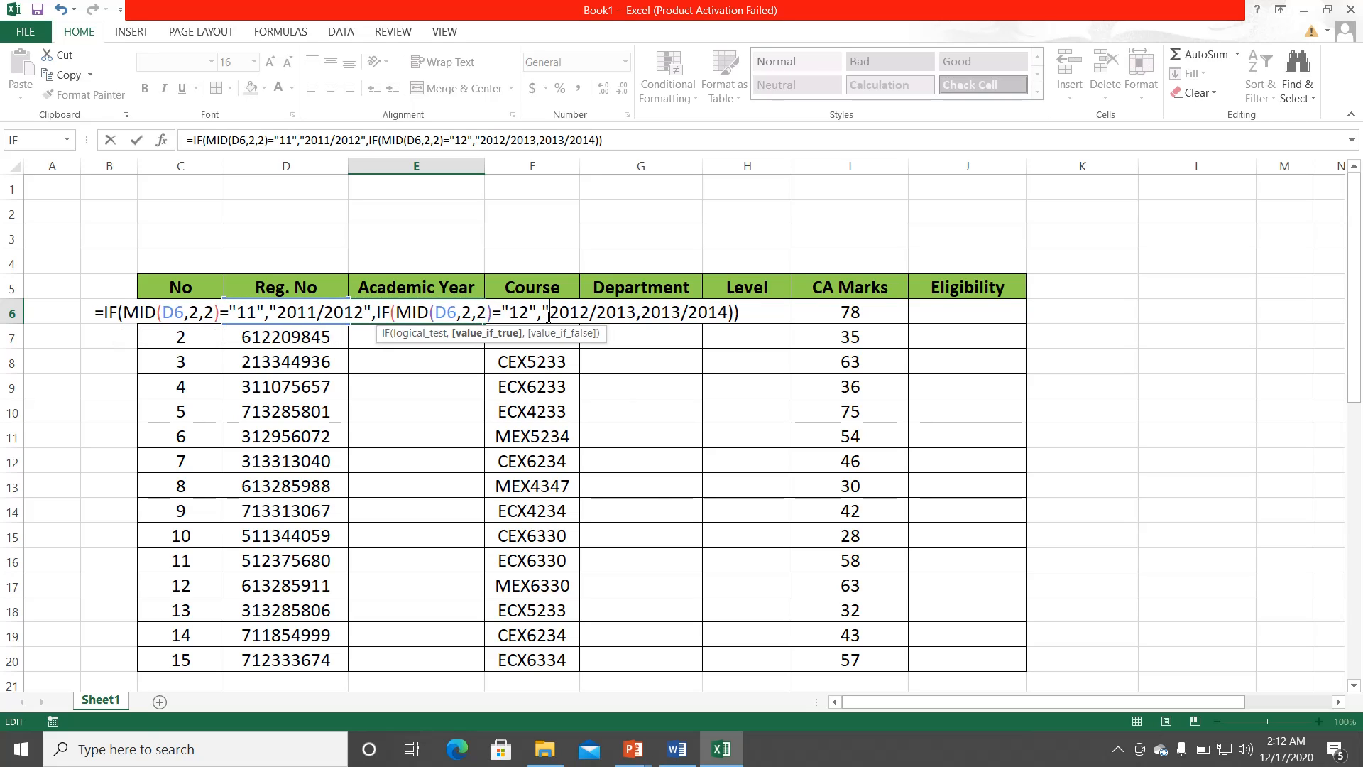
pyautogui.click(636, 313)
pyautogui.write('"')
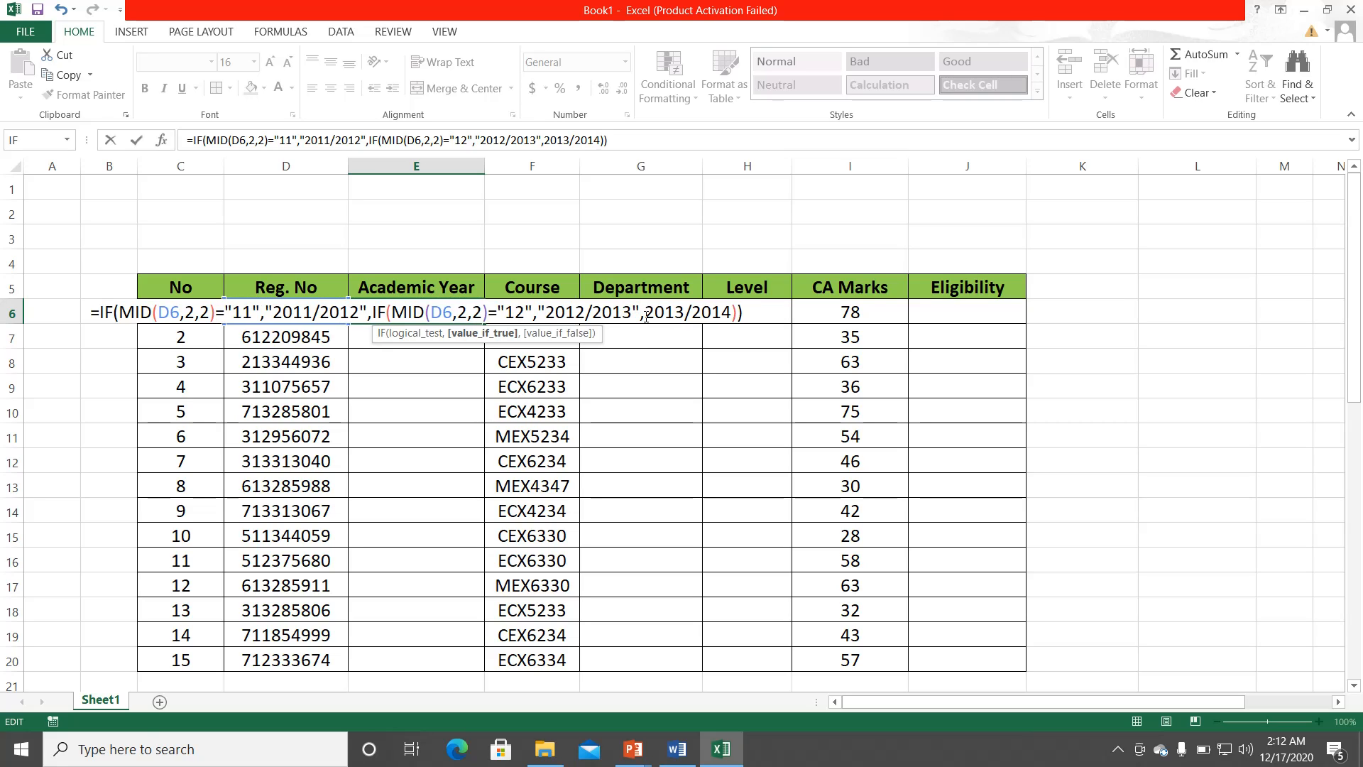
pyautogui.click(646, 314)
pyautogui.write('"')
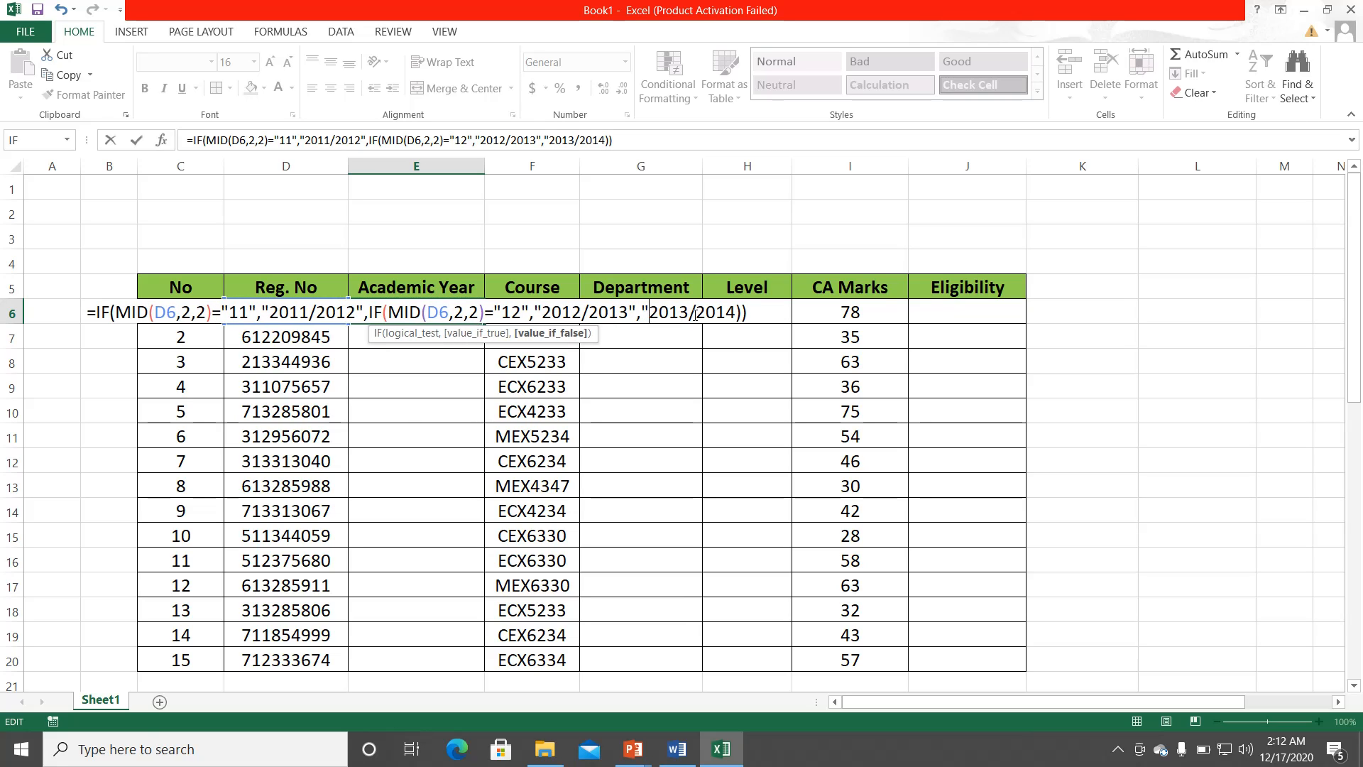
pyautogui.click(737, 313)
pyautogui.write('"')
pyautogui.press('Return')
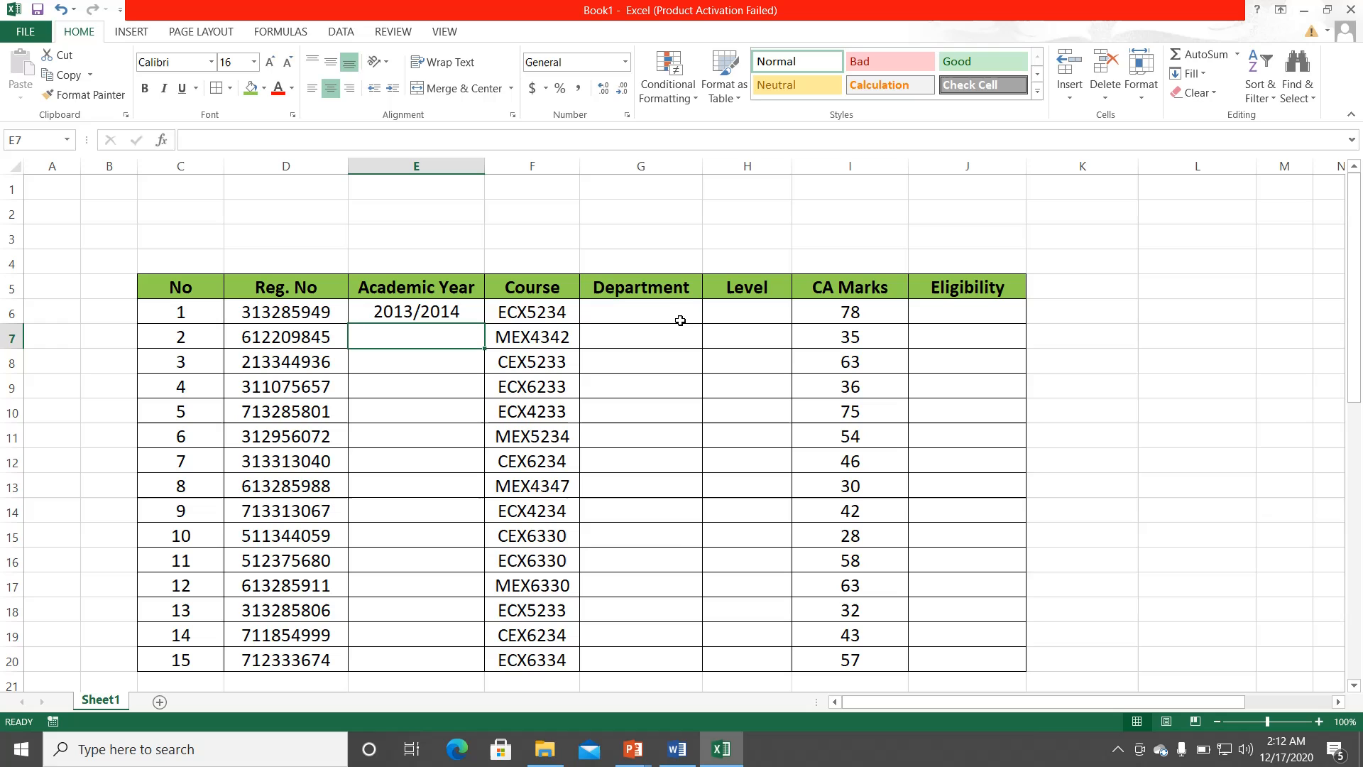
# Step: Fill the Academic Year formula from E6 down to E20
pyautogui.click(476, 318)
pyautogui.doubleClick(485, 323)
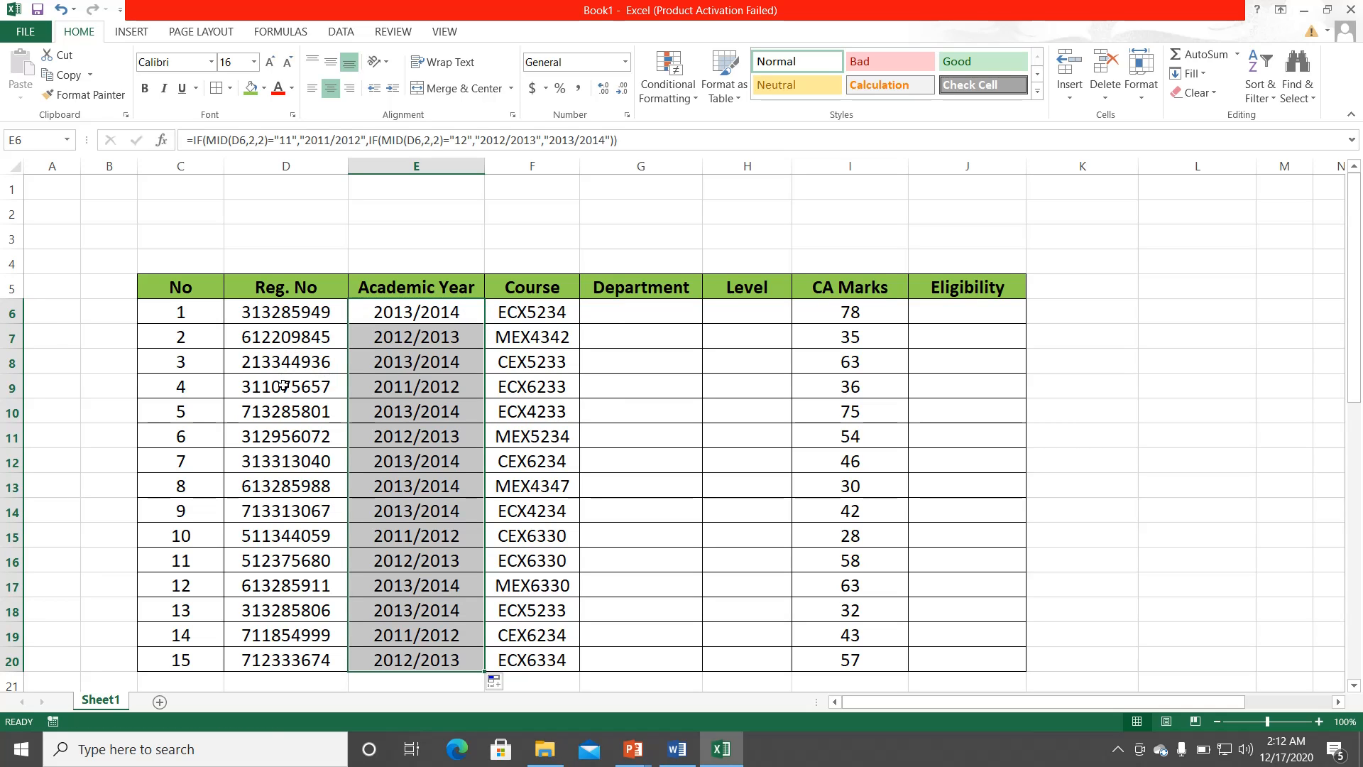
# Step: Select G6, read the Department rule in the PowerPoint slide show of the project brief, and return to Excel
pyautogui.click(618, 314)
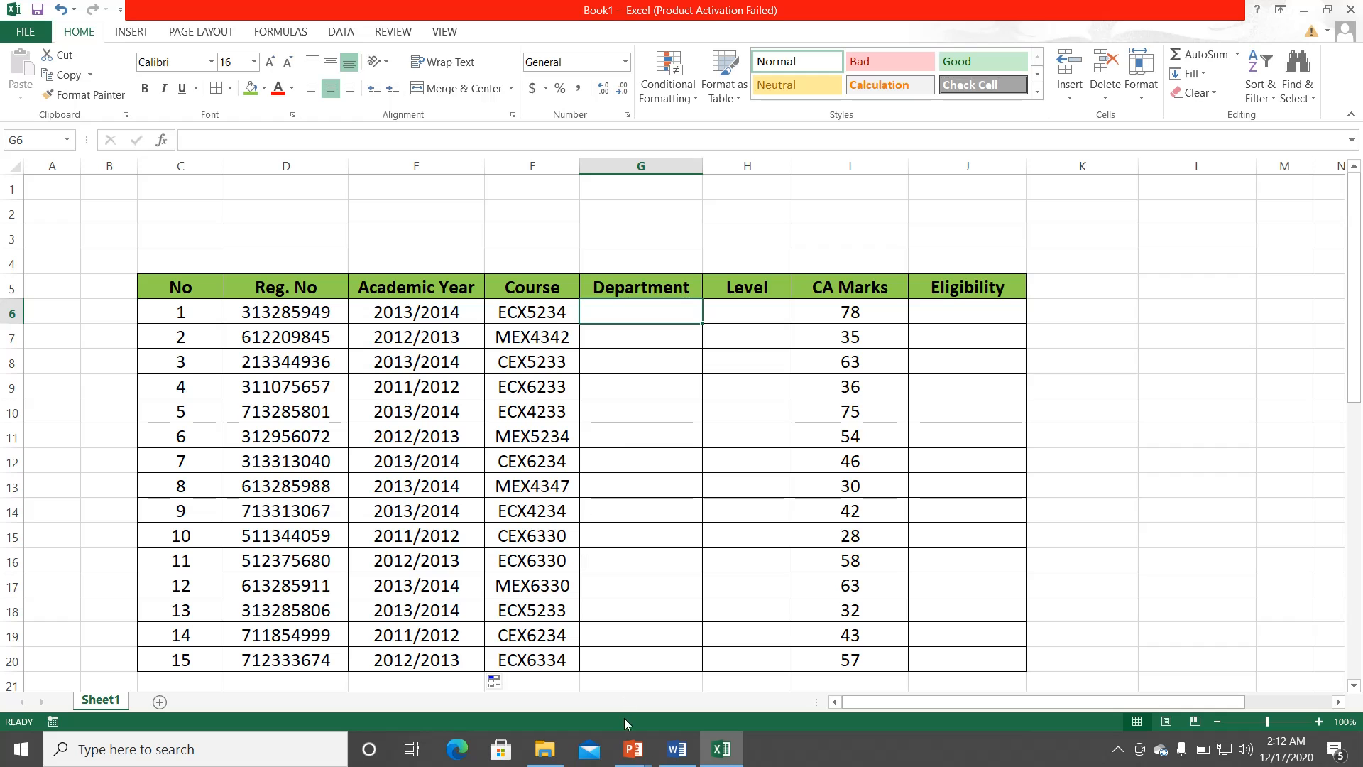
pyautogui.moveTo(633, 747)
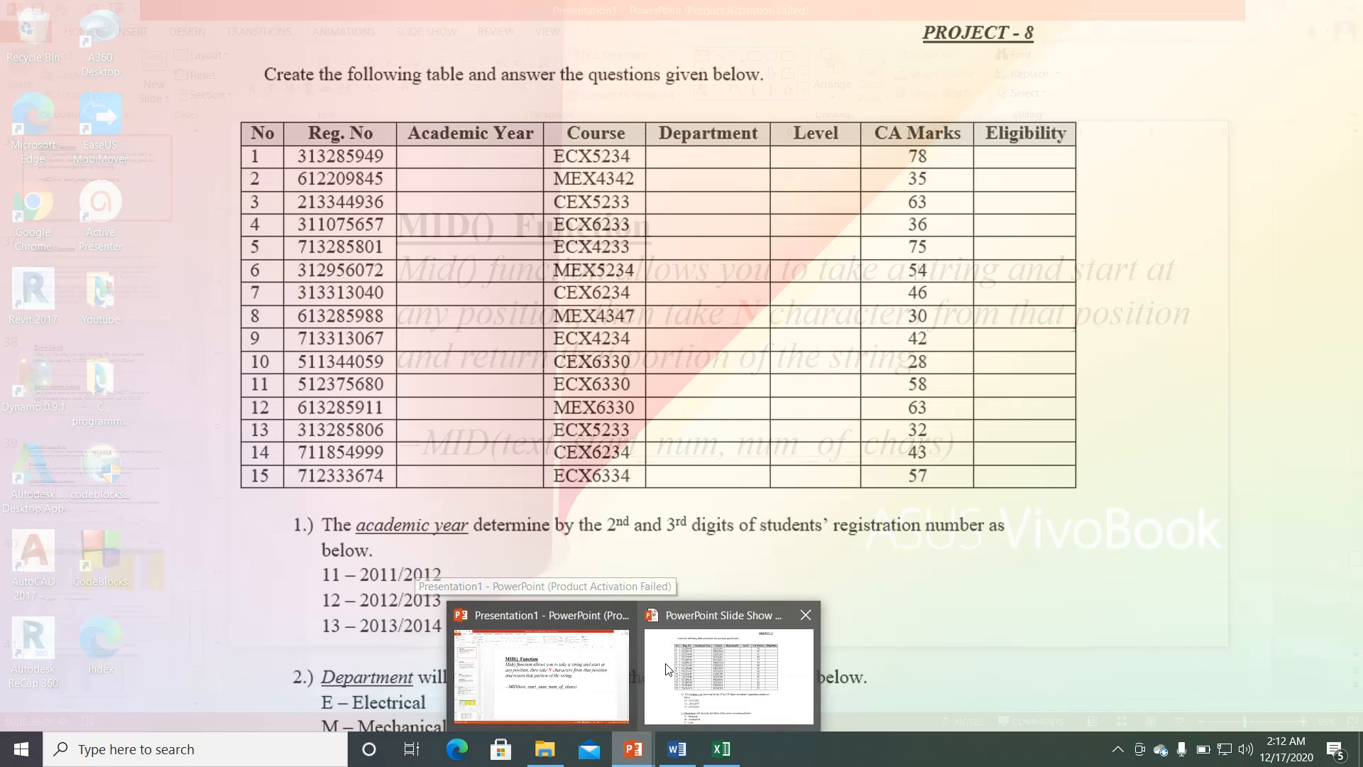
pyautogui.click(669, 648)
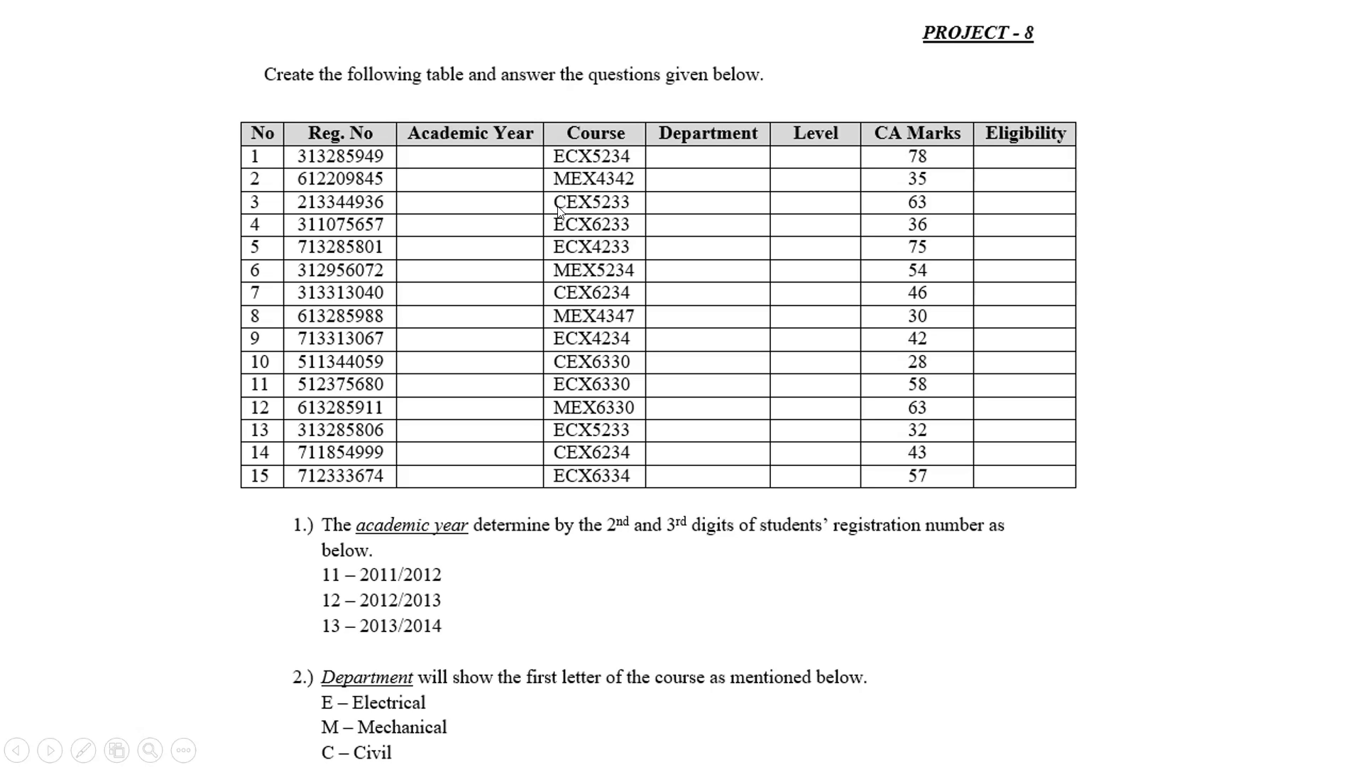
pyautogui.press('super')
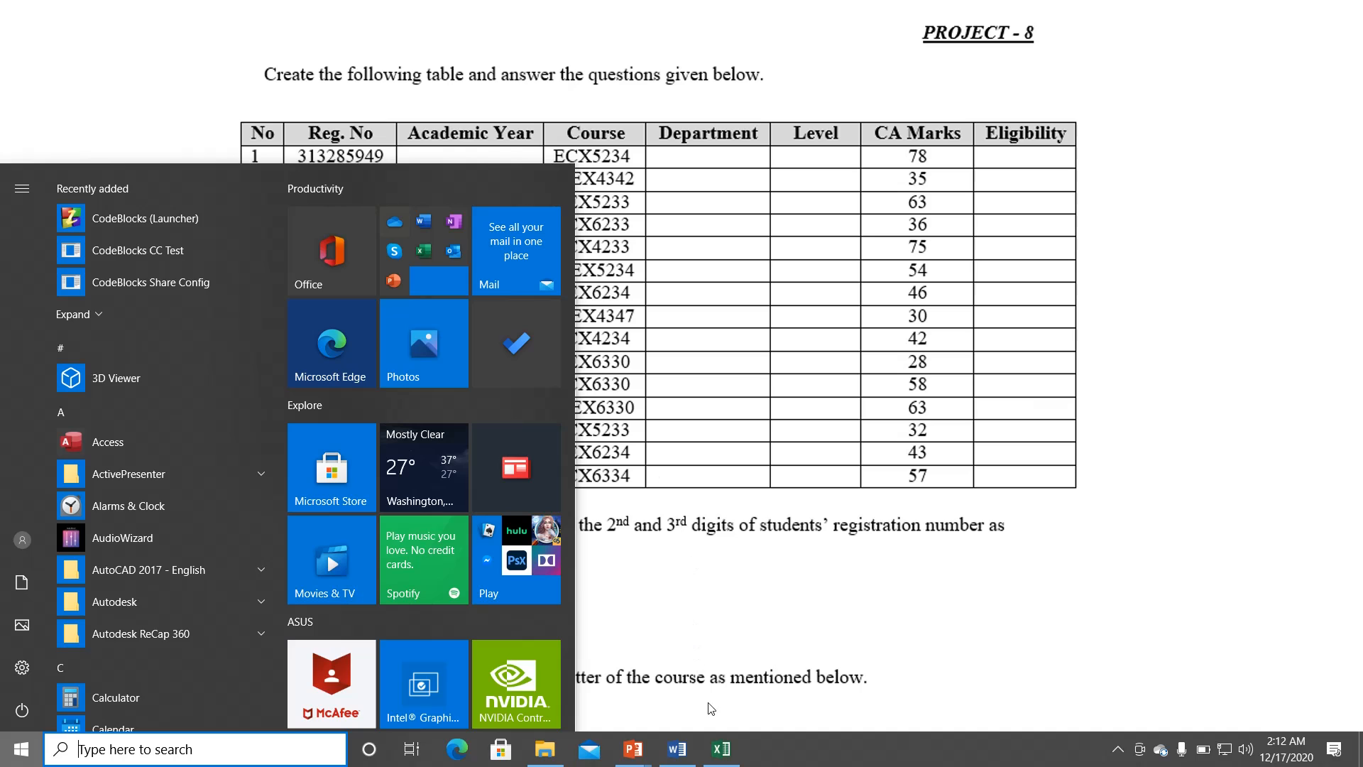
pyautogui.click(722, 749)
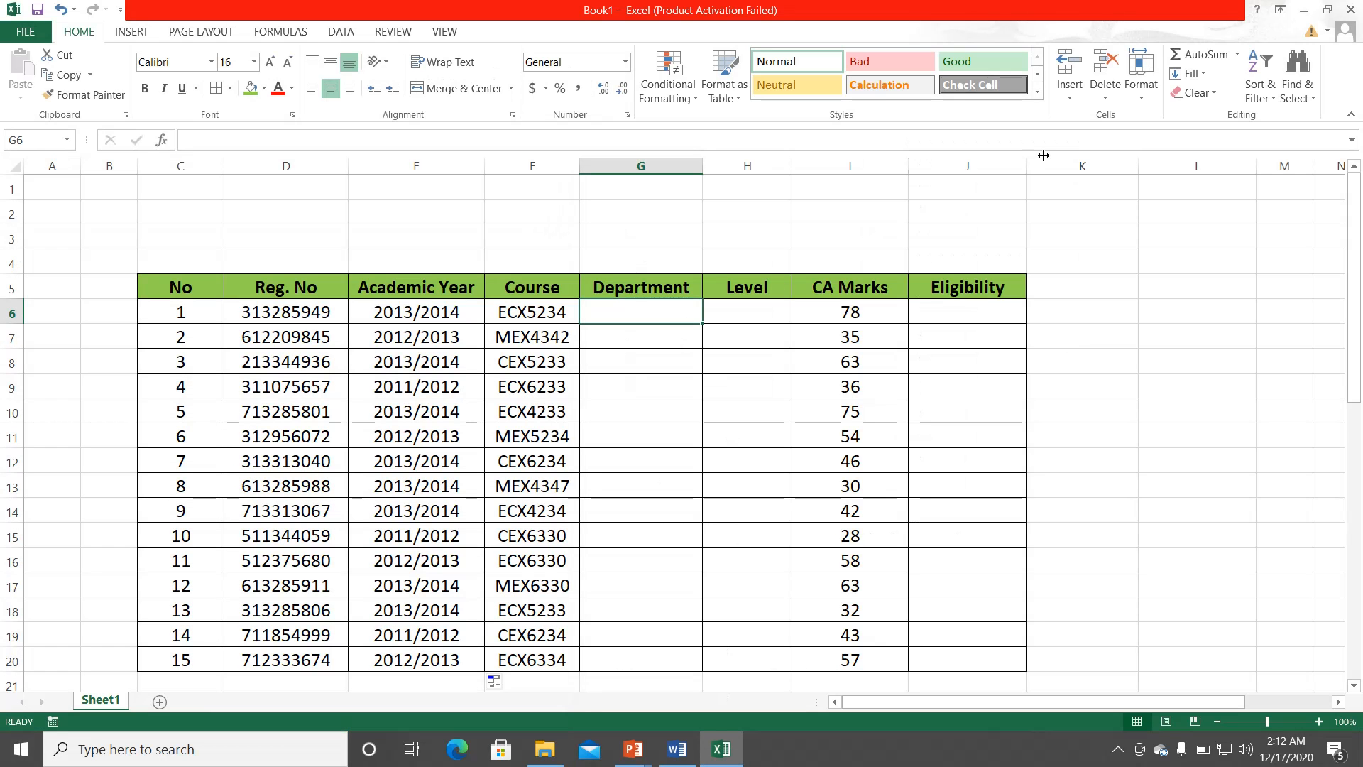
pyautogui.click(1222, 54)
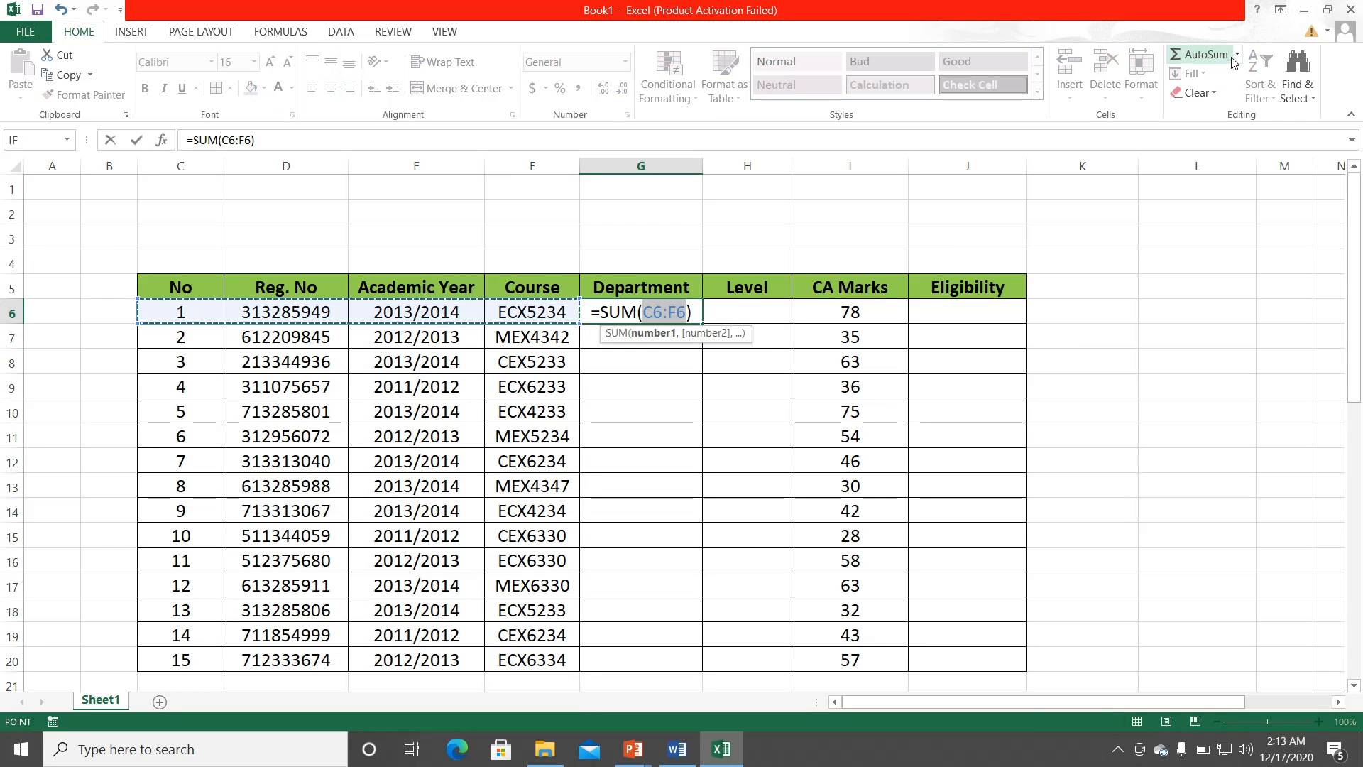
pyautogui.click(1237, 55)
pyautogui.click(1243, 184)
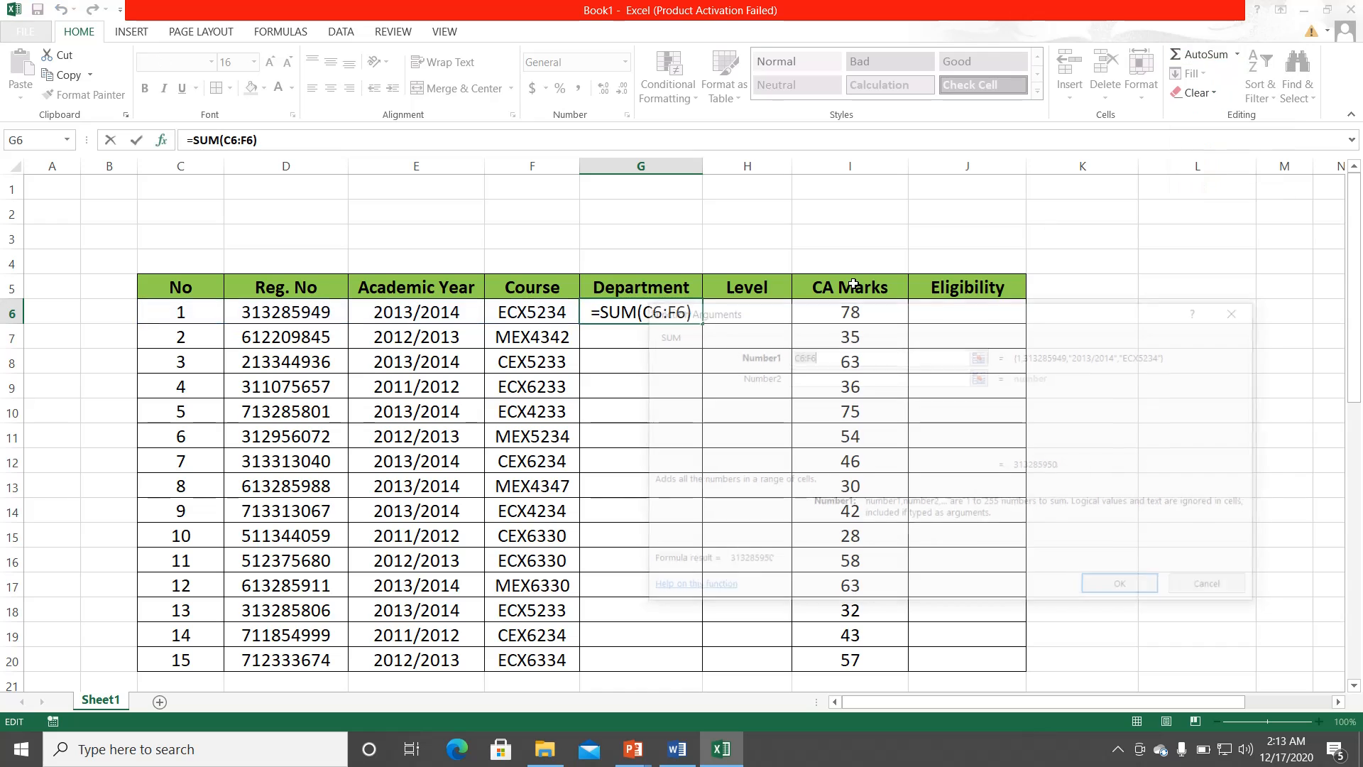
pyautogui.click(1216, 588)
# Step: Insert an IF function in G6 with the logical test LEFT(F6,1)="E"
pyautogui.click(1236, 55)
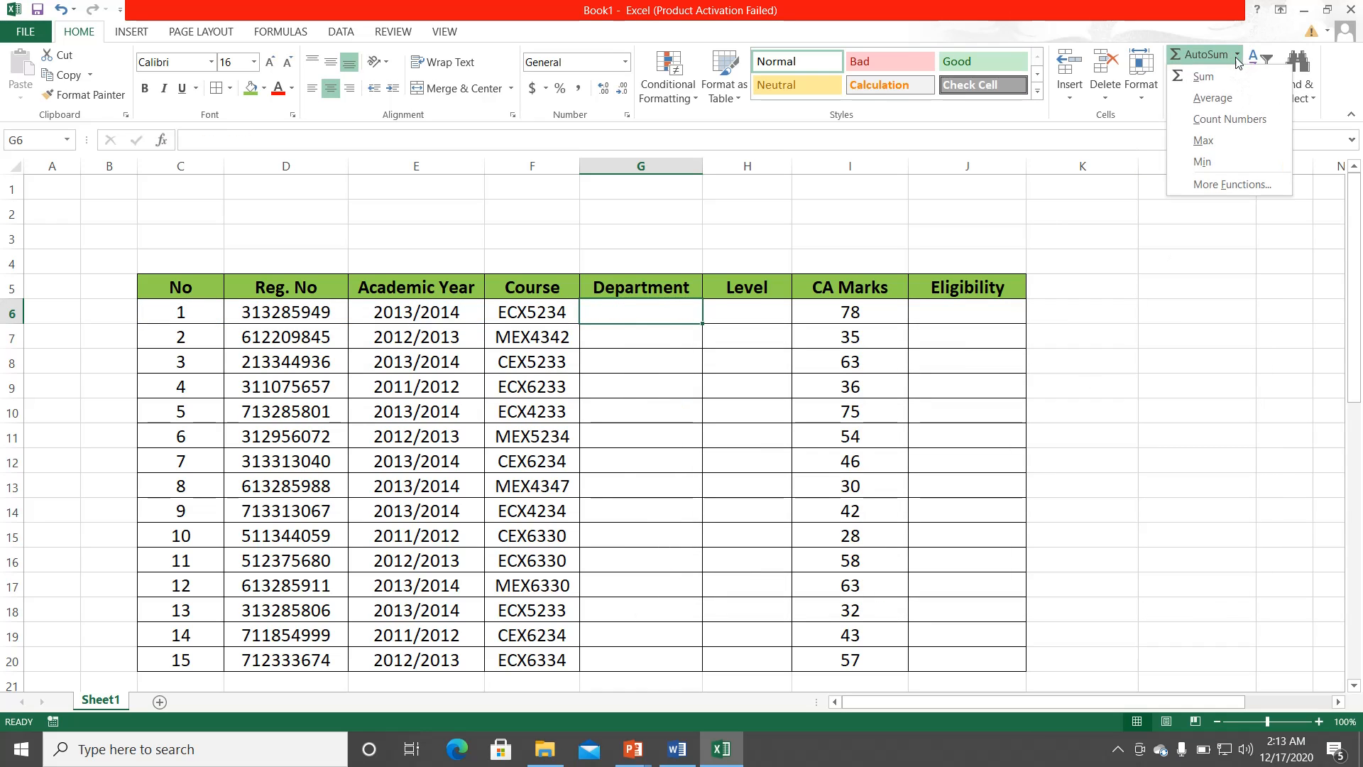
pyautogui.click(1216, 181)
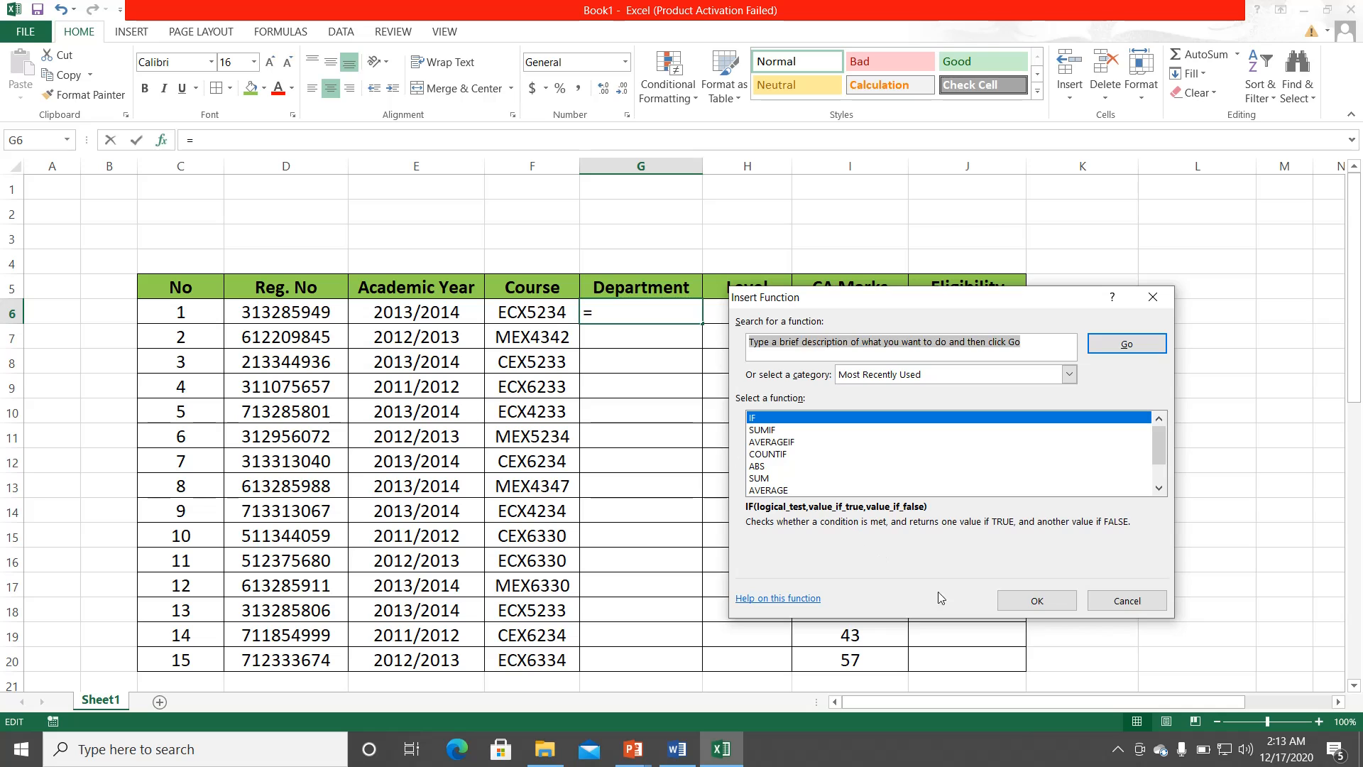
pyautogui.click(1037, 600)
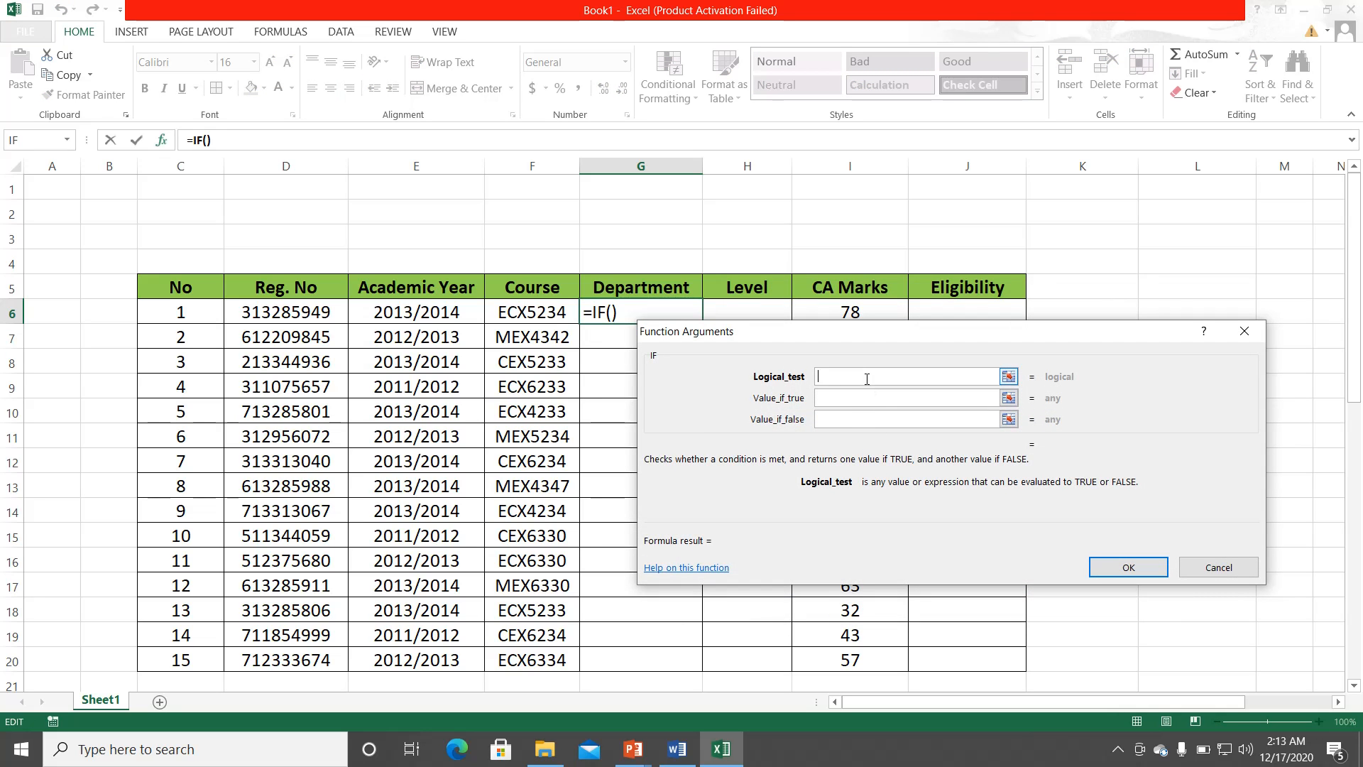
pyautogui.write('LEF')
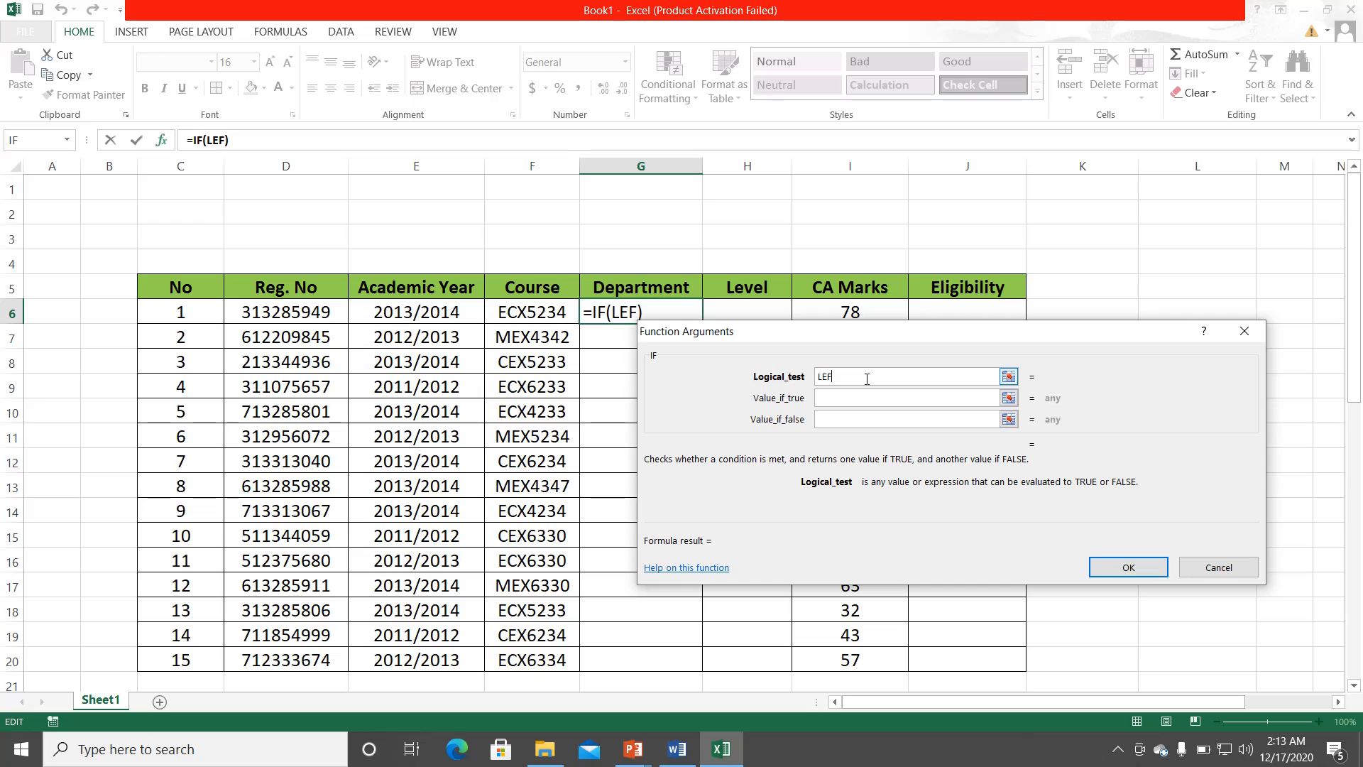
pyautogui.write('T(')
pyautogui.click(561, 311)
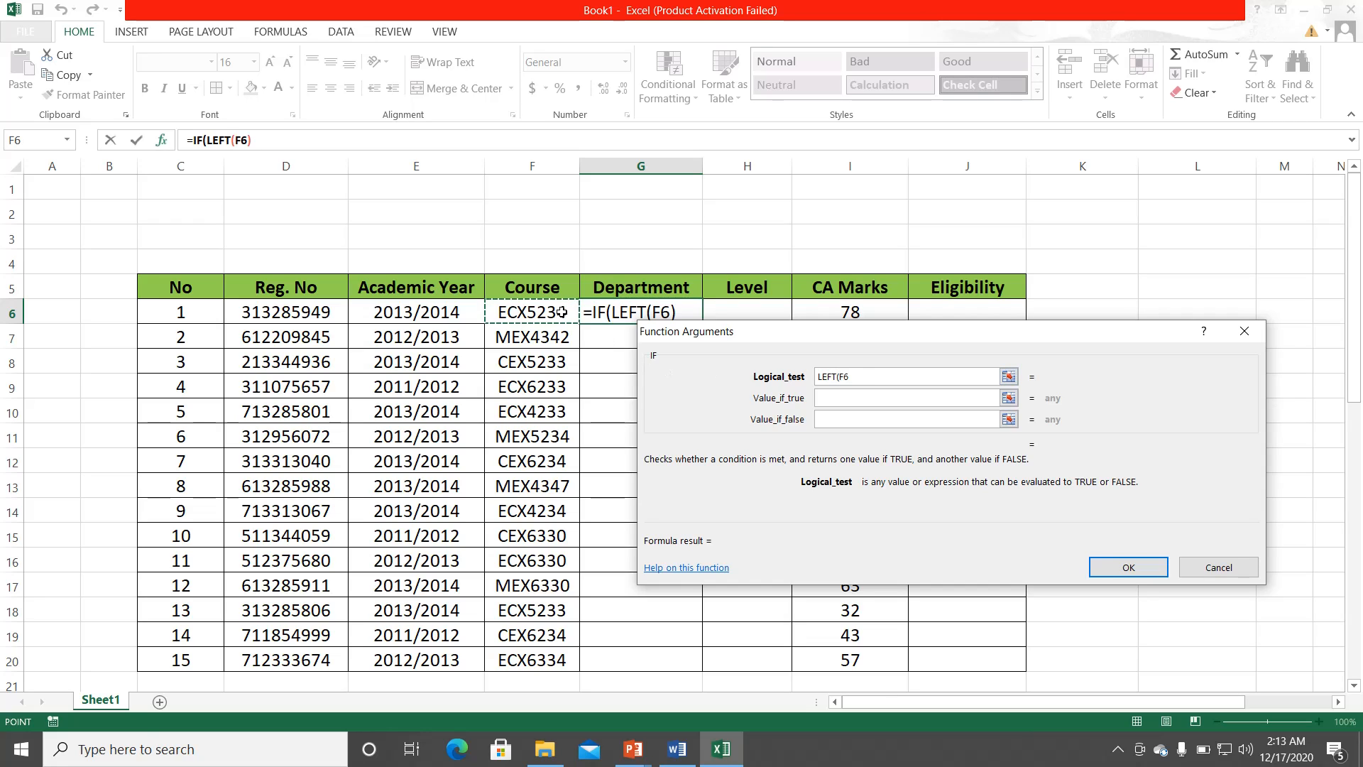
pyautogui.write(',1)="E"')
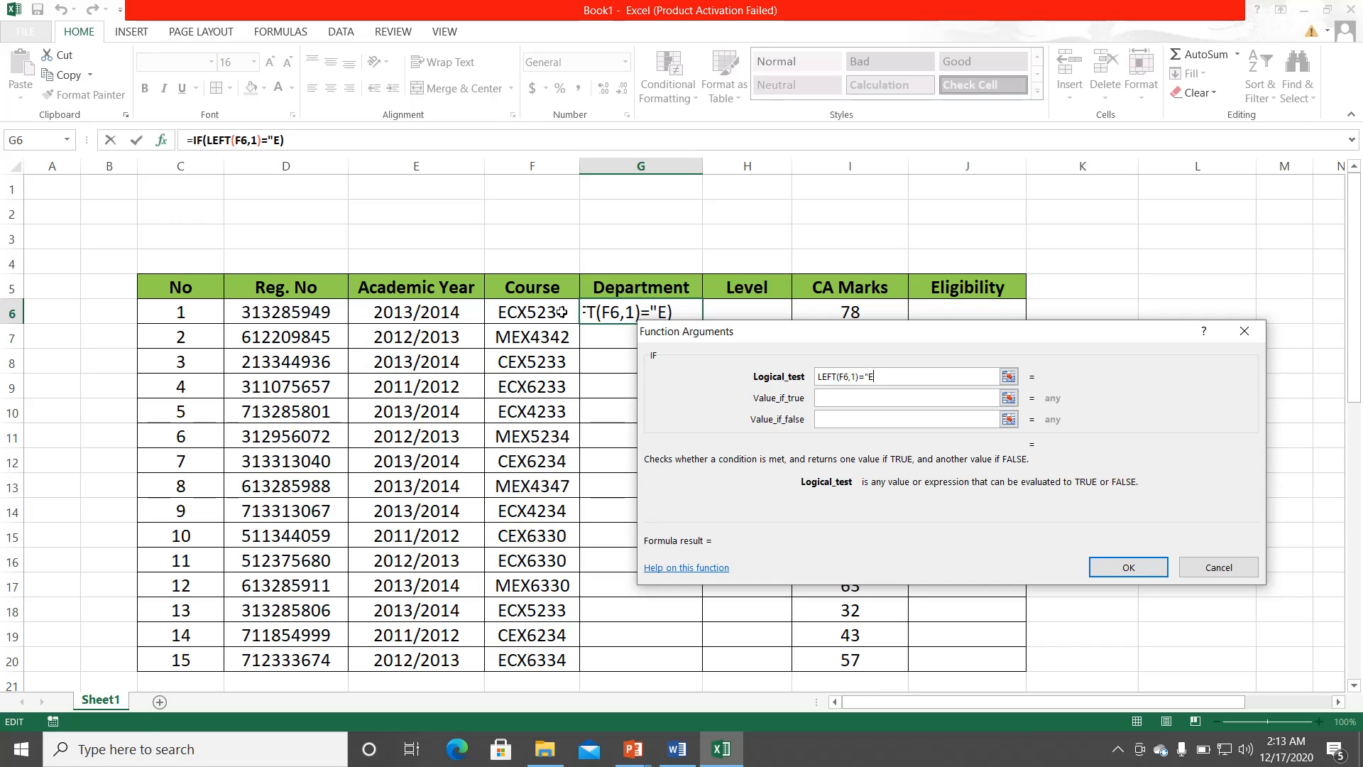
pyautogui.click(823, 400)
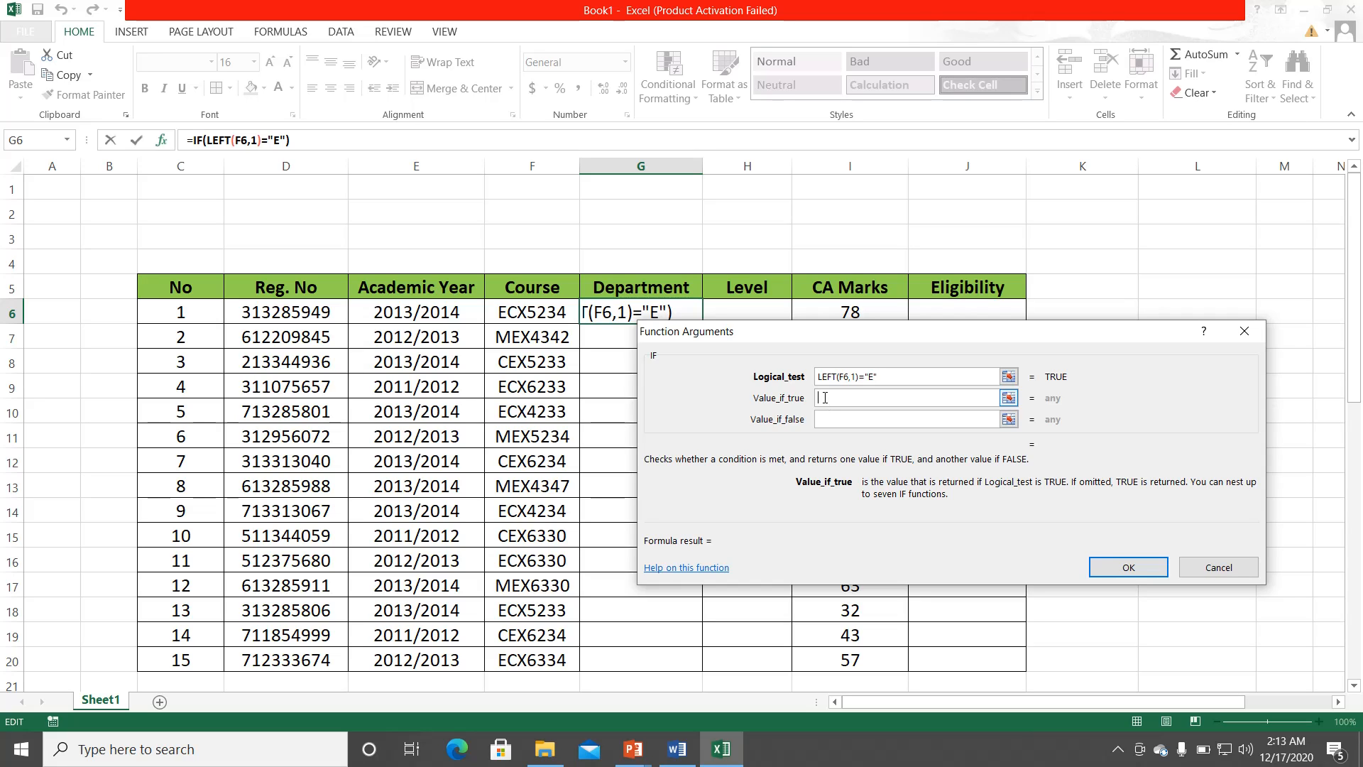
# Step: Set the value if true to Electrical and nest a second IF function as the value if false
pyautogui.write('El')
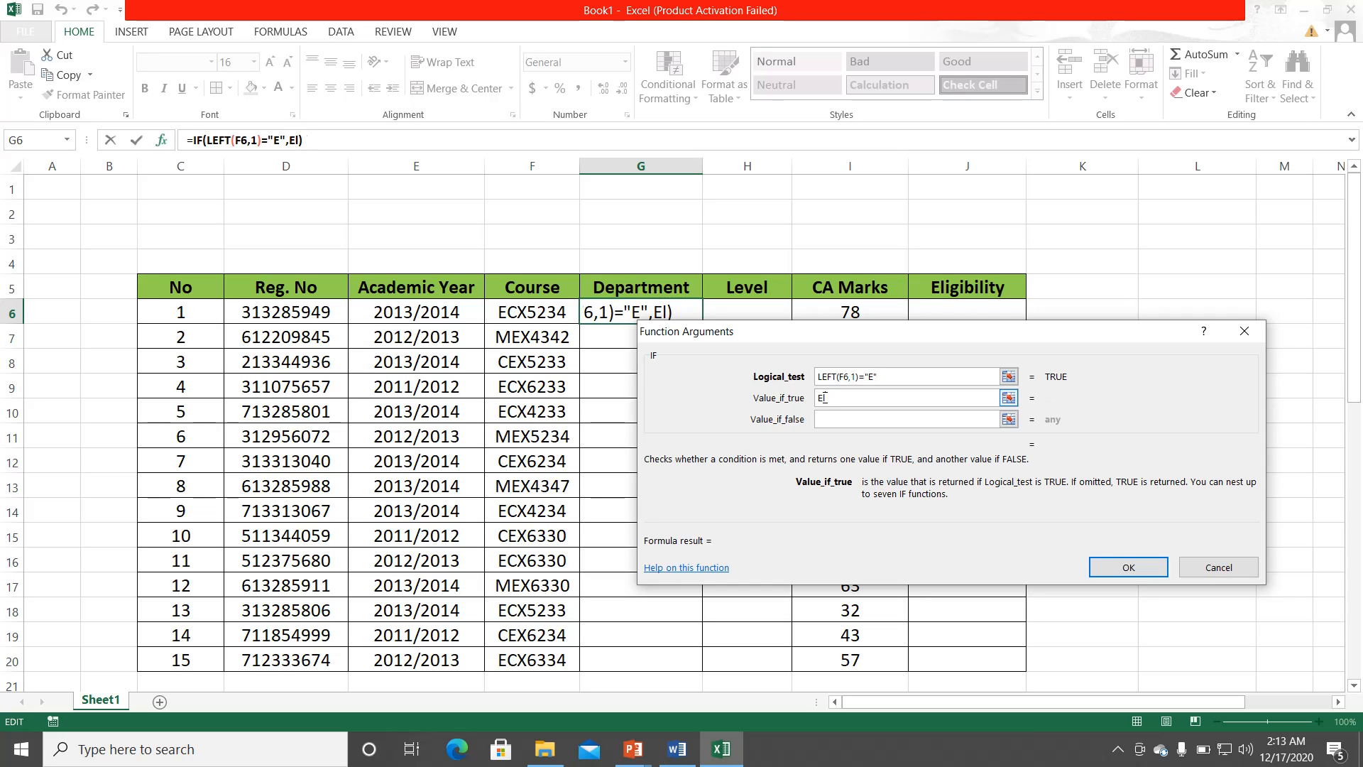
pyautogui.write('ectrical')
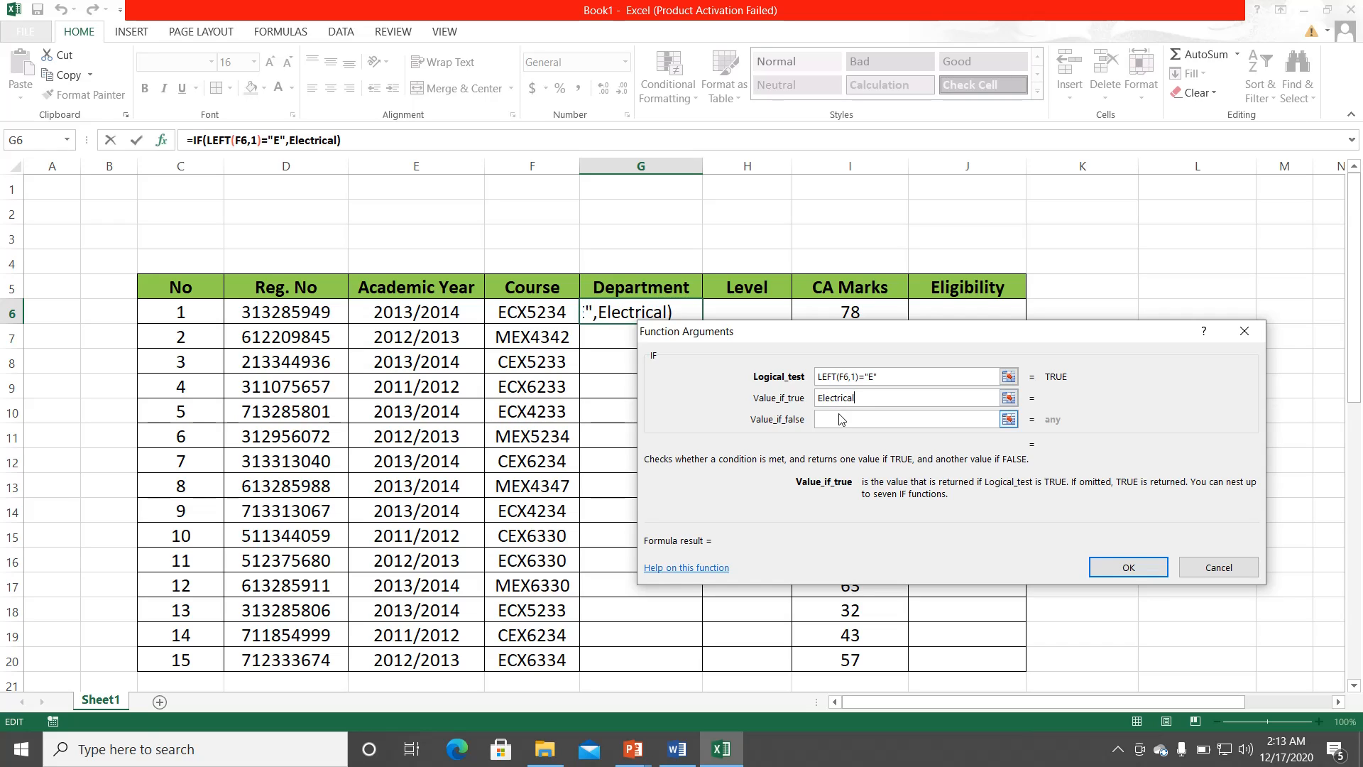
pyautogui.click(841, 419)
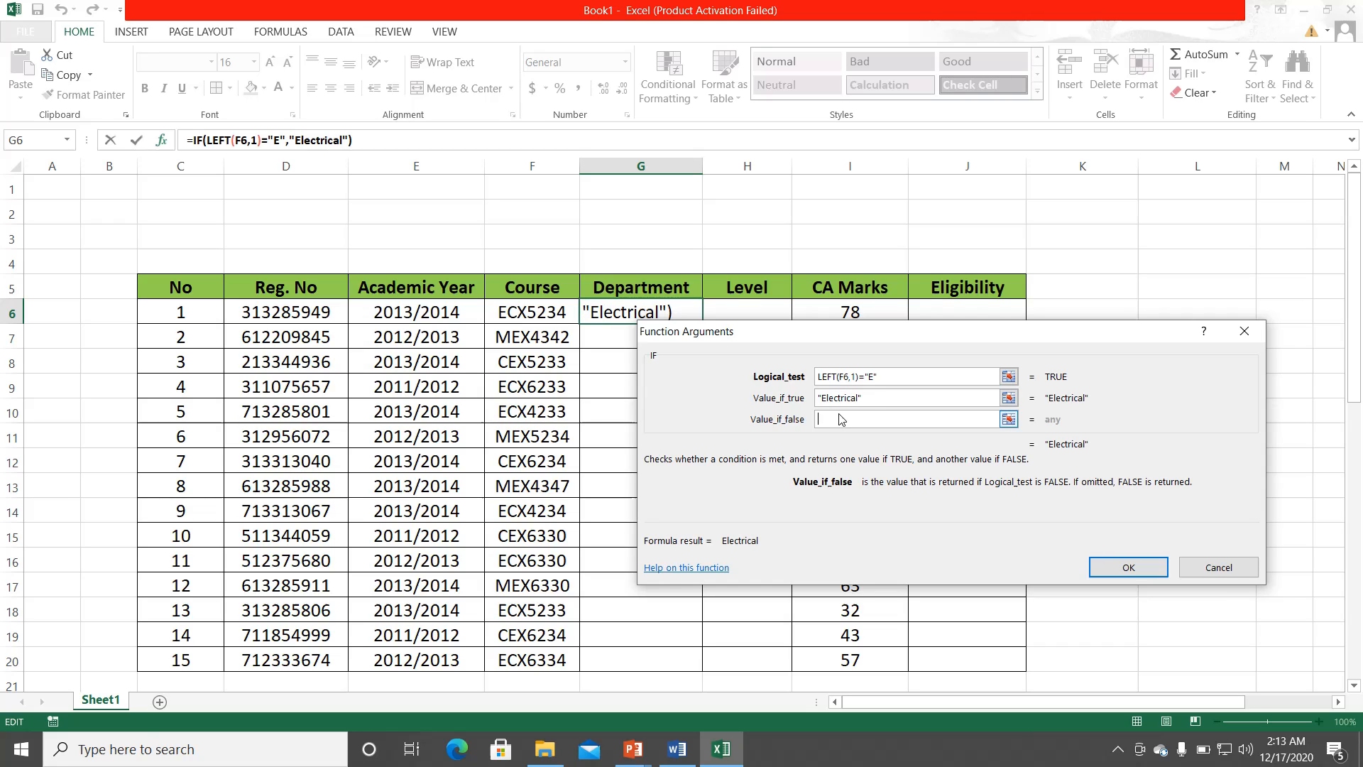
pyautogui.click(49, 140)
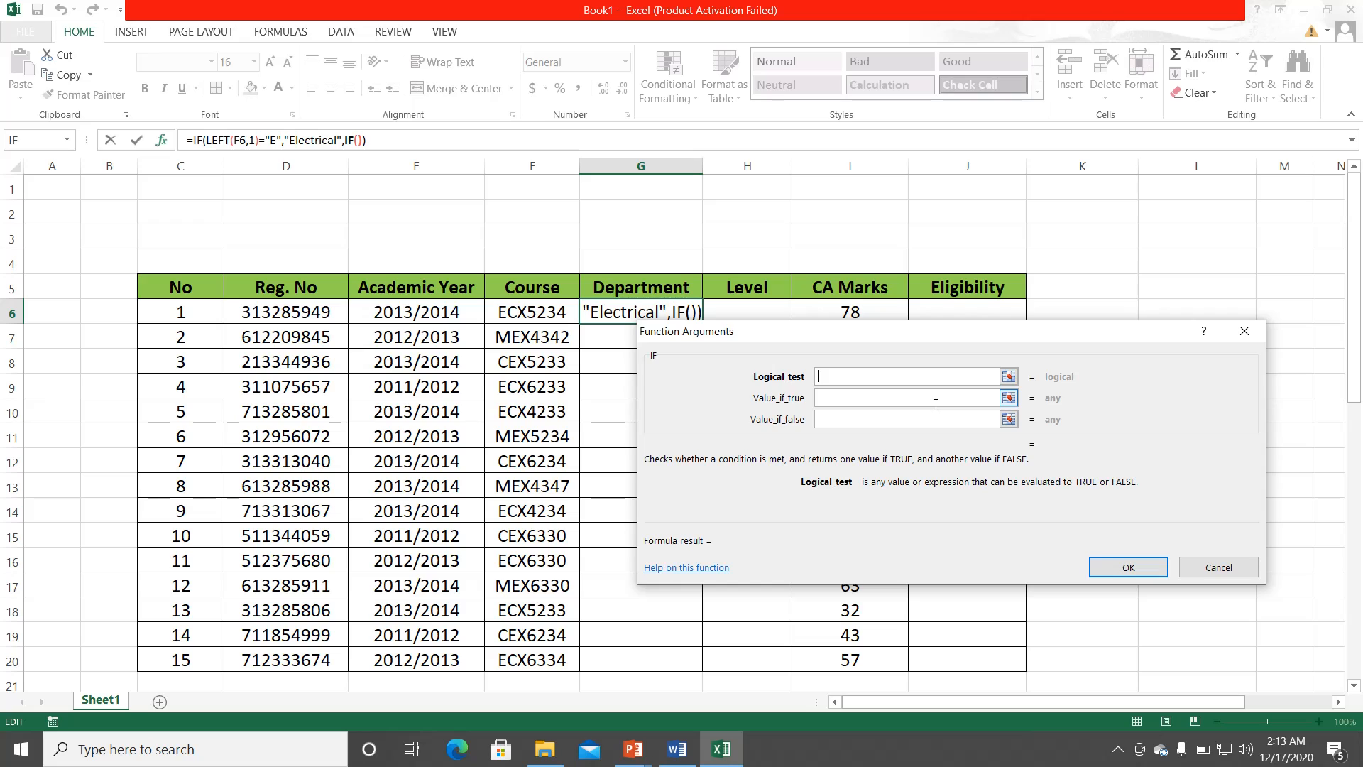
# Step: Enter LEFT(F6,1)="M" as the logical test of the nested IF
pyautogui.write('LEFT(')
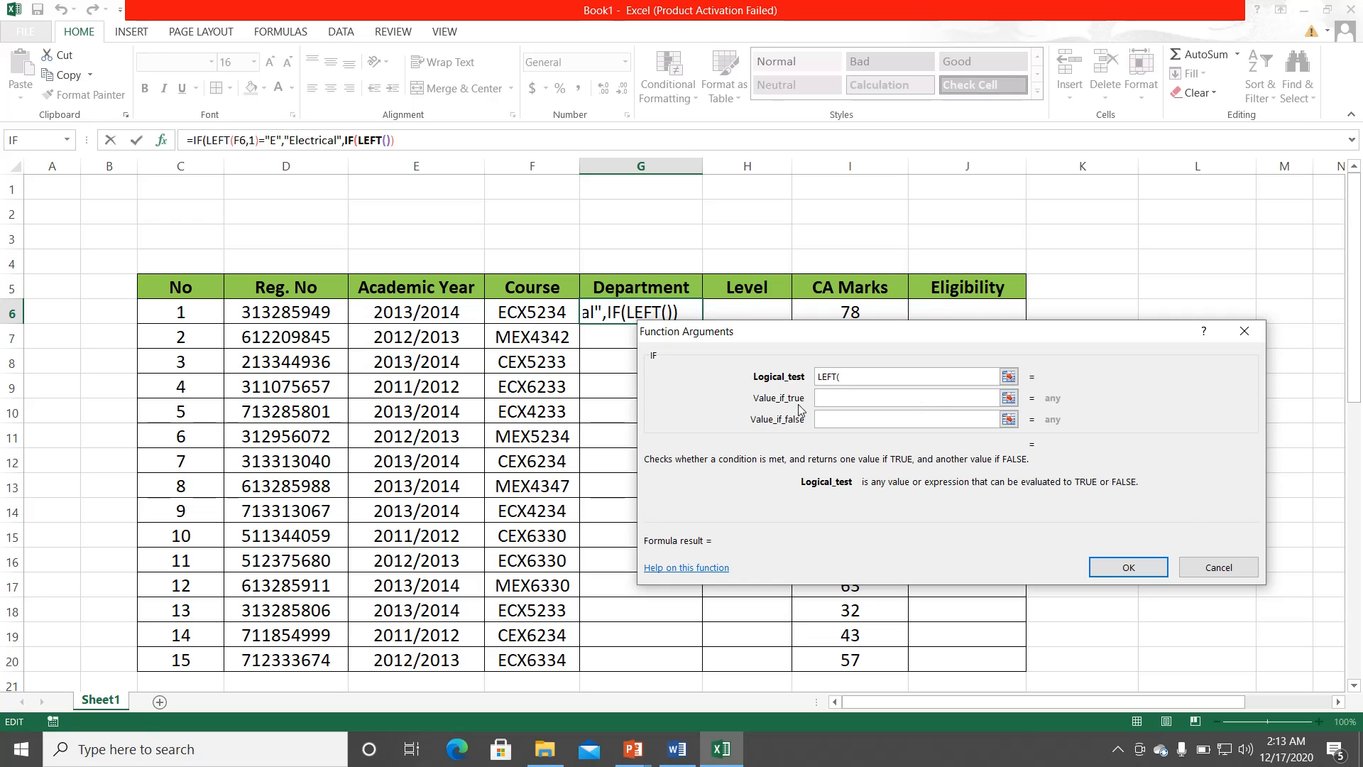
pyautogui.click(523, 310)
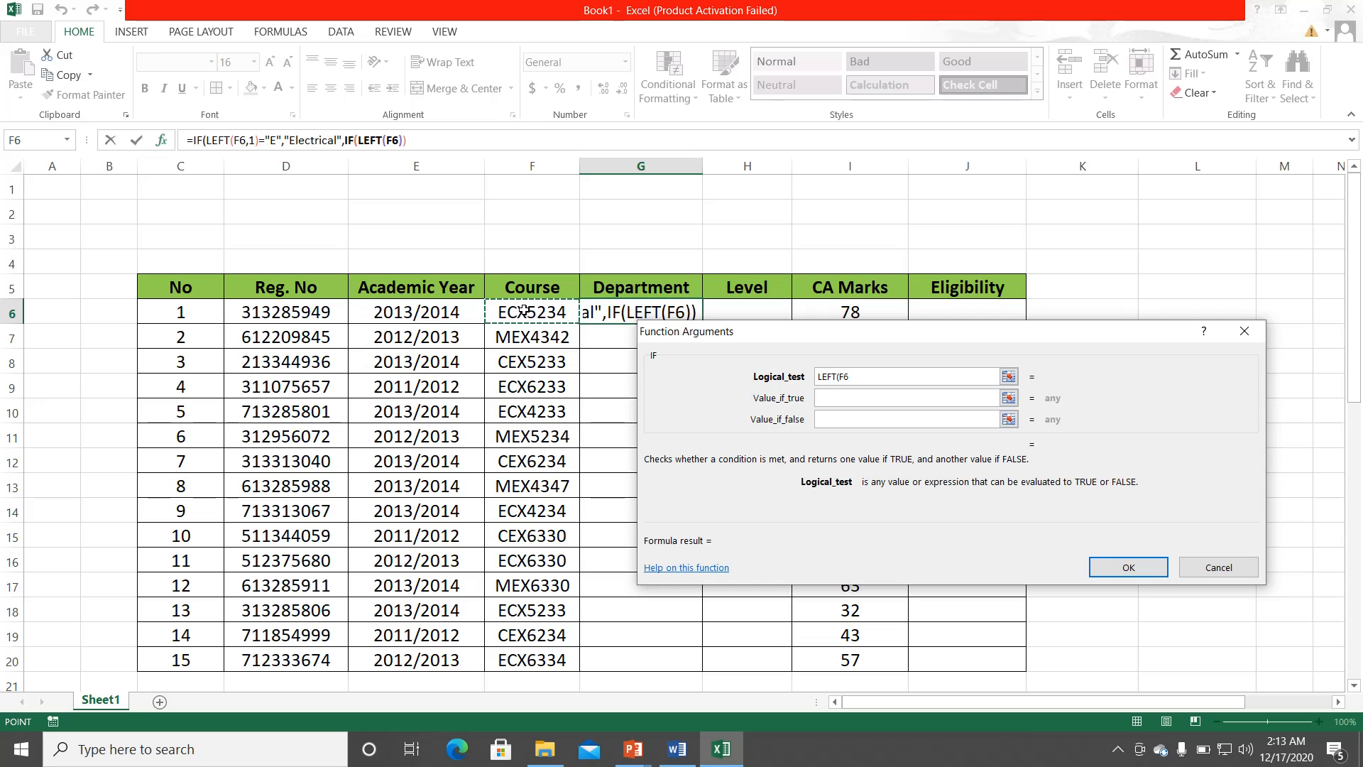
pyautogui.write(',1)="m')
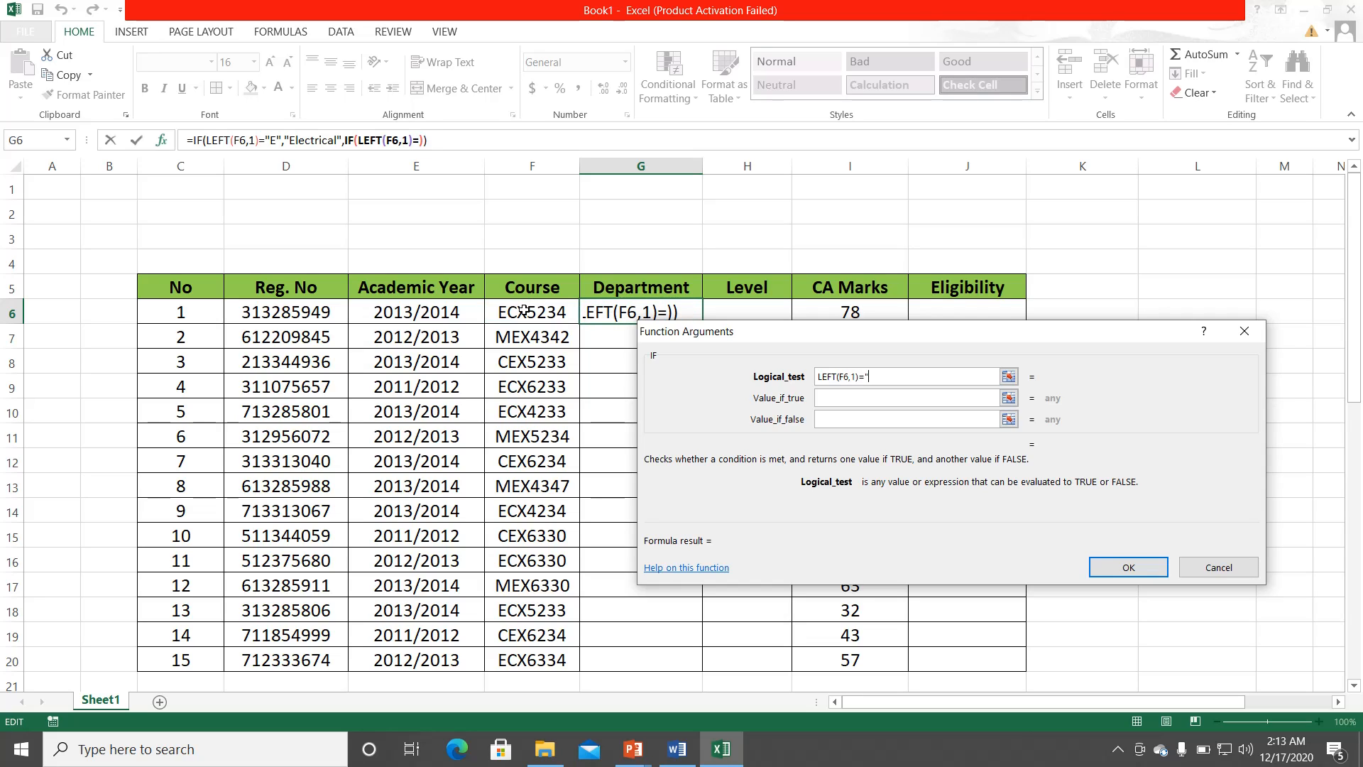
pyautogui.press('BackSpace')
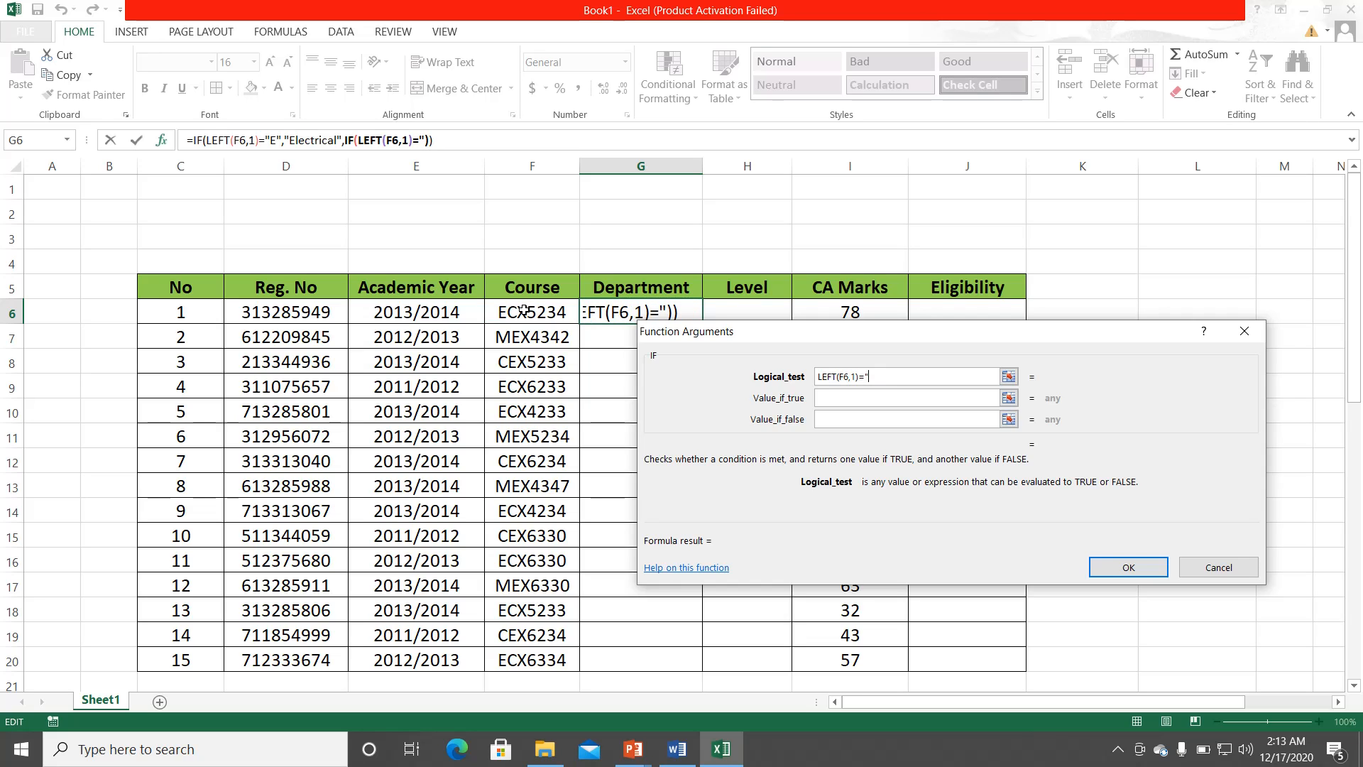
pyautogui.write('M"')
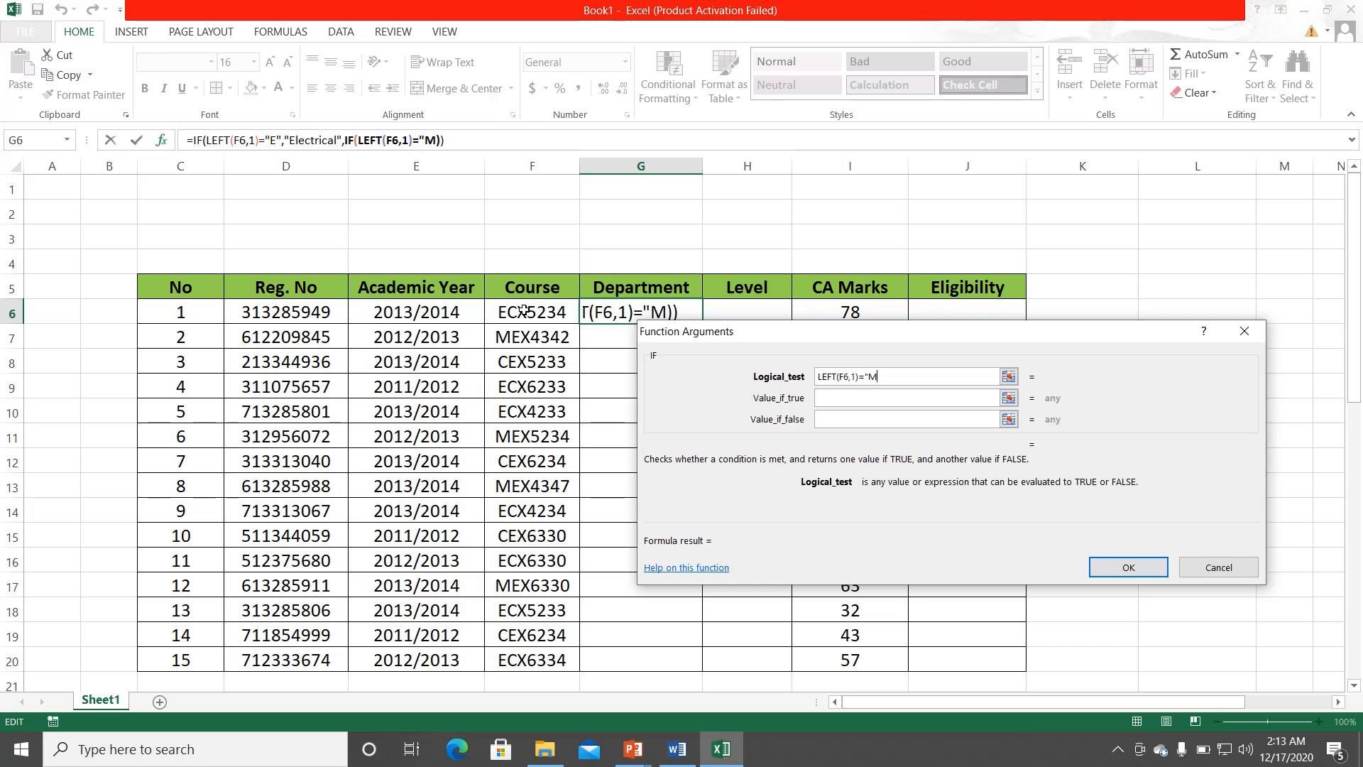
# Step: Set the nested IF's value if true to Mechanical
pyautogui.click(837, 402)
pyautogui.write('Me')
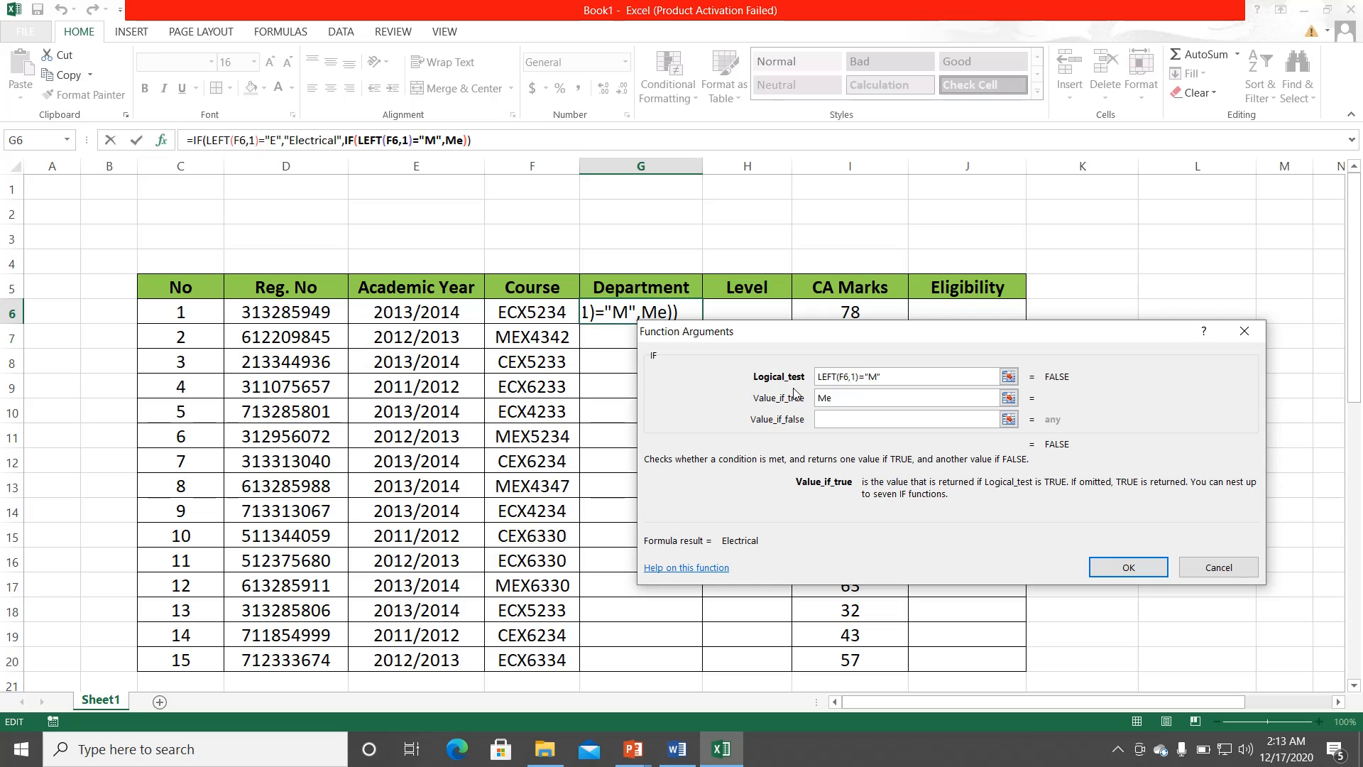
pyautogui.write('cha')
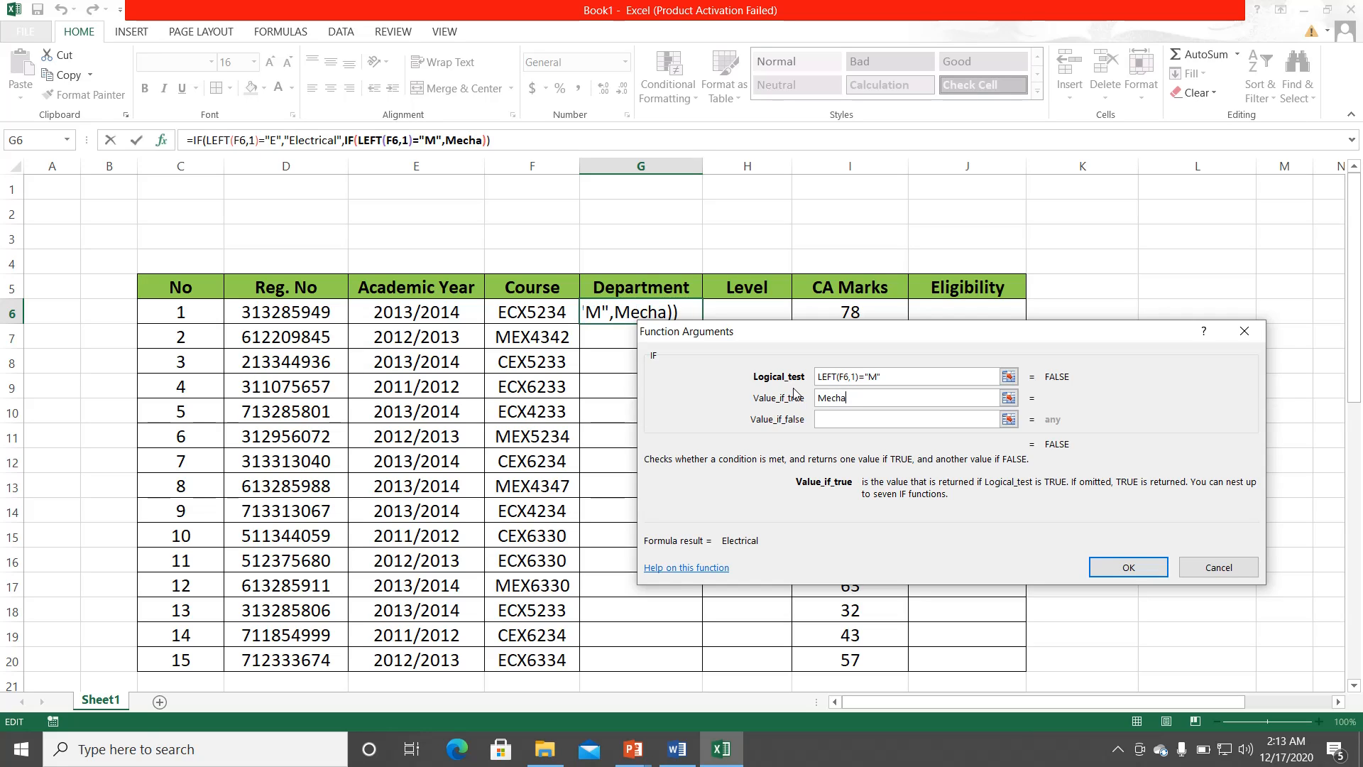
pyautogui.write('nica')
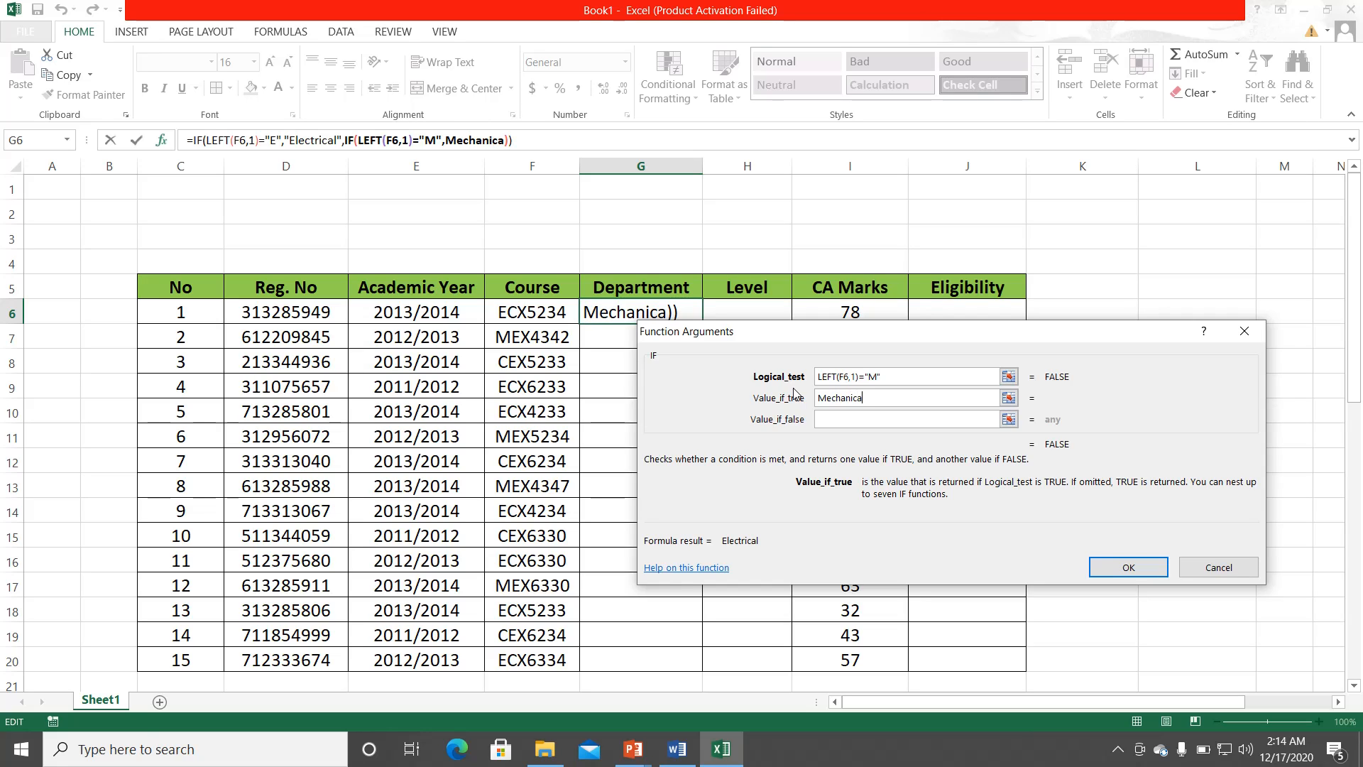
pyautogui.write('l')
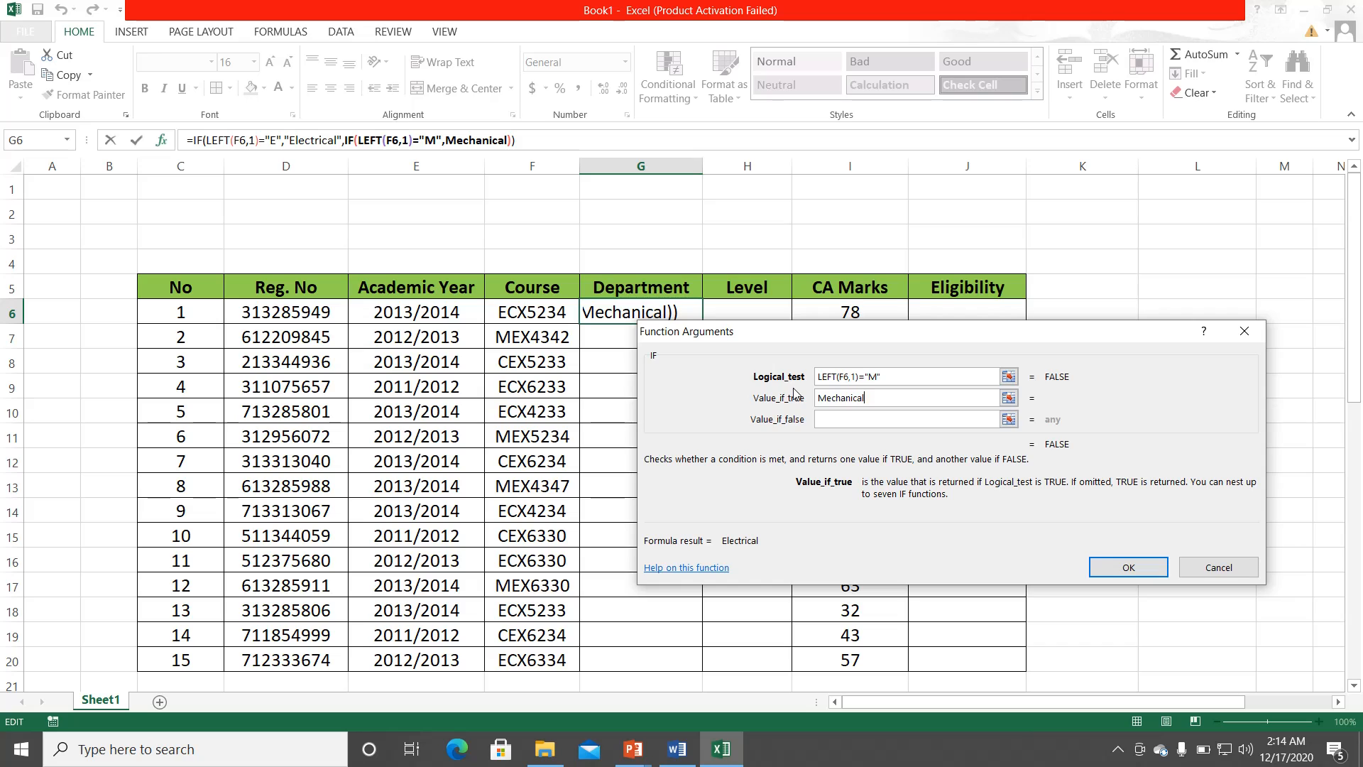
# Step: Set the nested IF's value if false to Civil, enter the formula in G6 and fill it down to G20
pyautogui.click(844, 419)
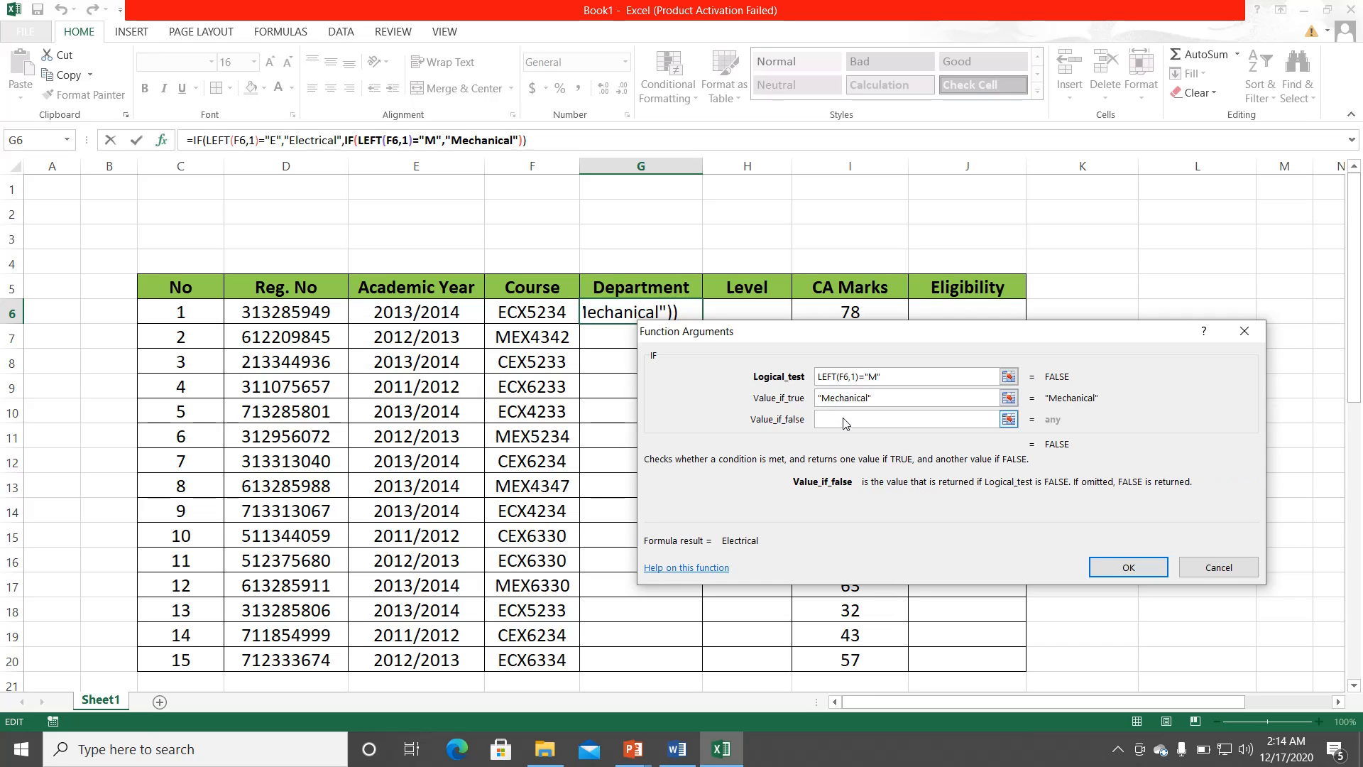
pyautogui.write('Civi')
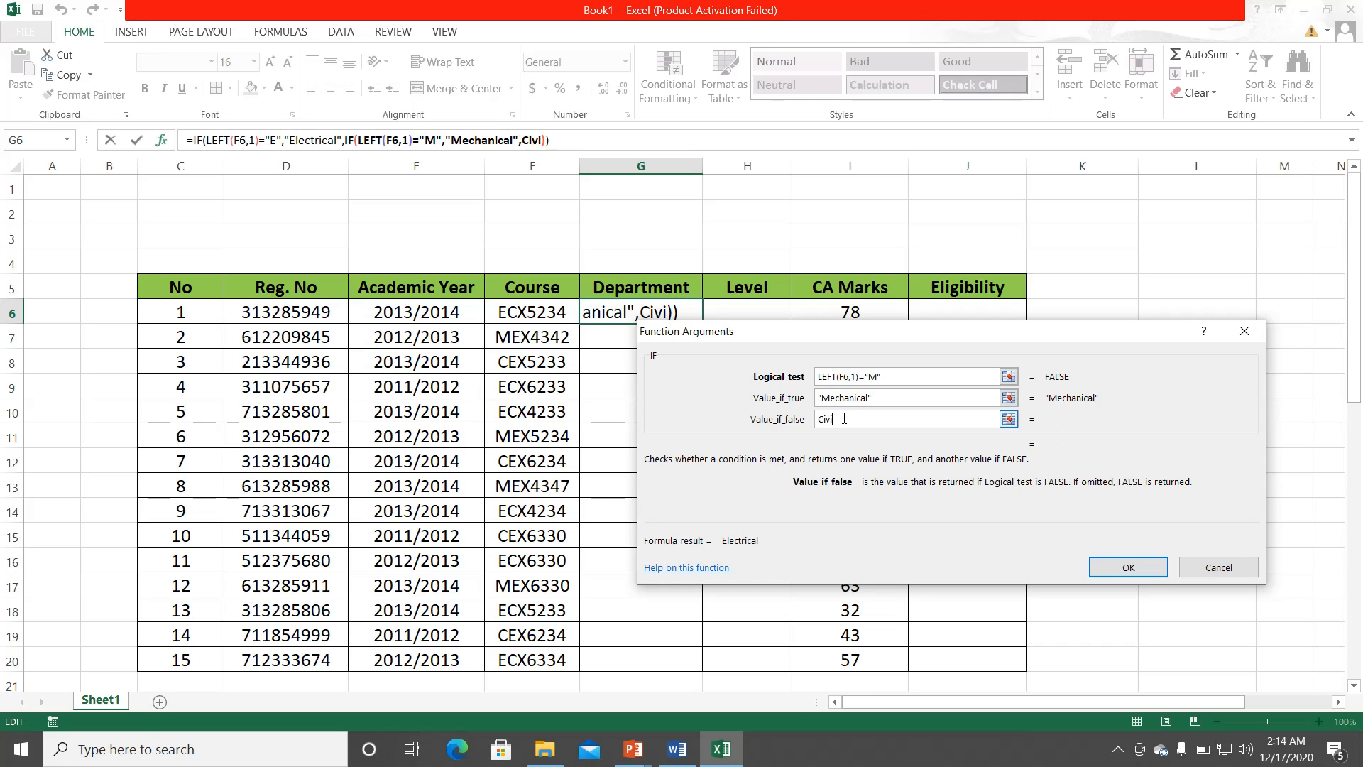
pyautogui.write('l')
pyautogui.click(1117, 573)
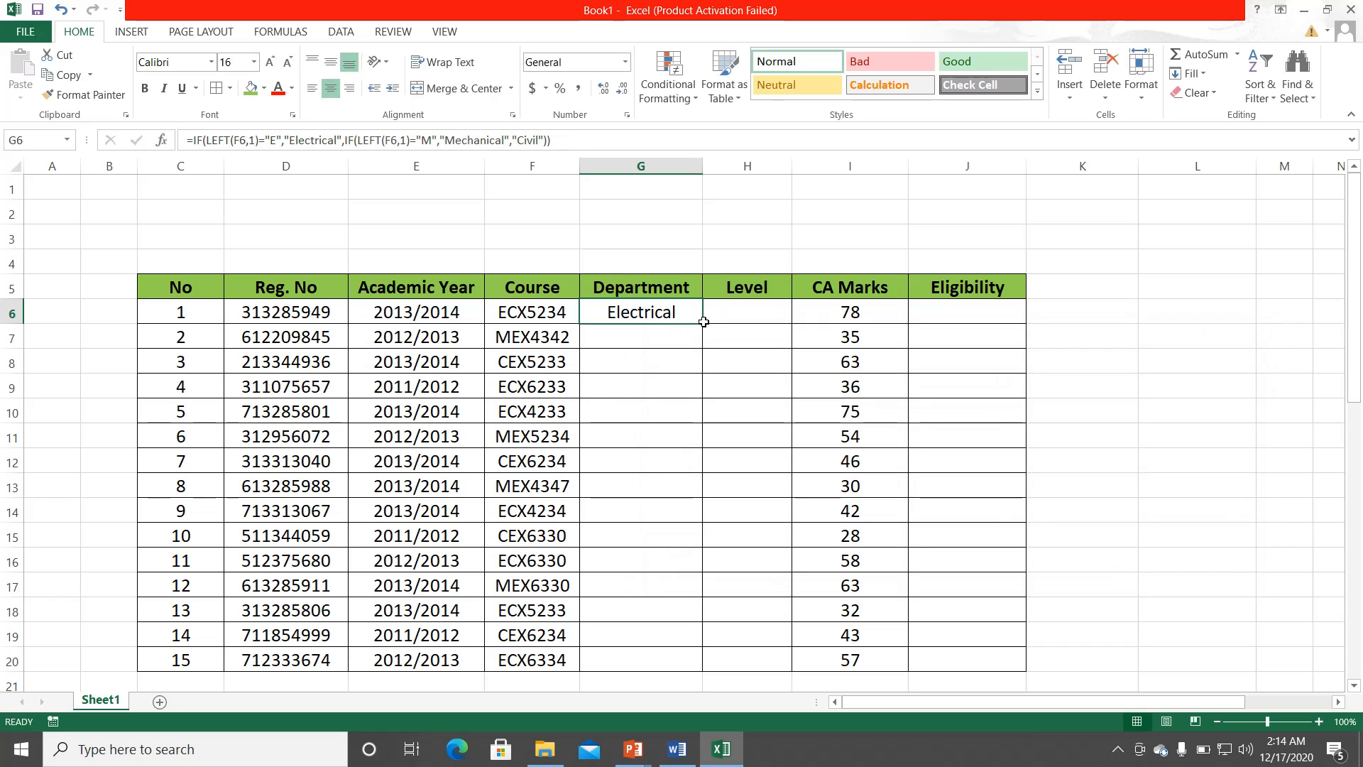
pyautogui.doubleClick(703, 322)
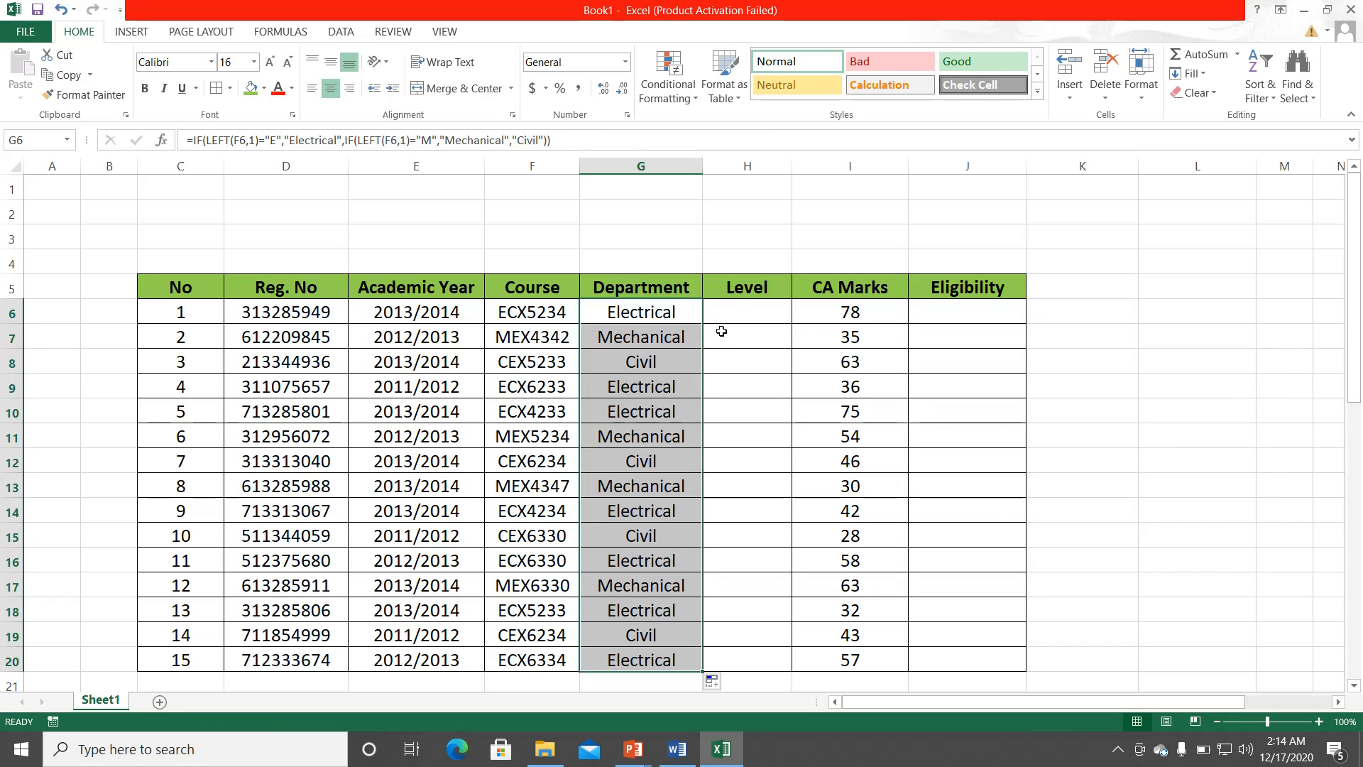
# Step: Select H6, read the Level rule on the second slide of the PowerPoint project brief, and return to Excel
pyautogui.click(733, 309)
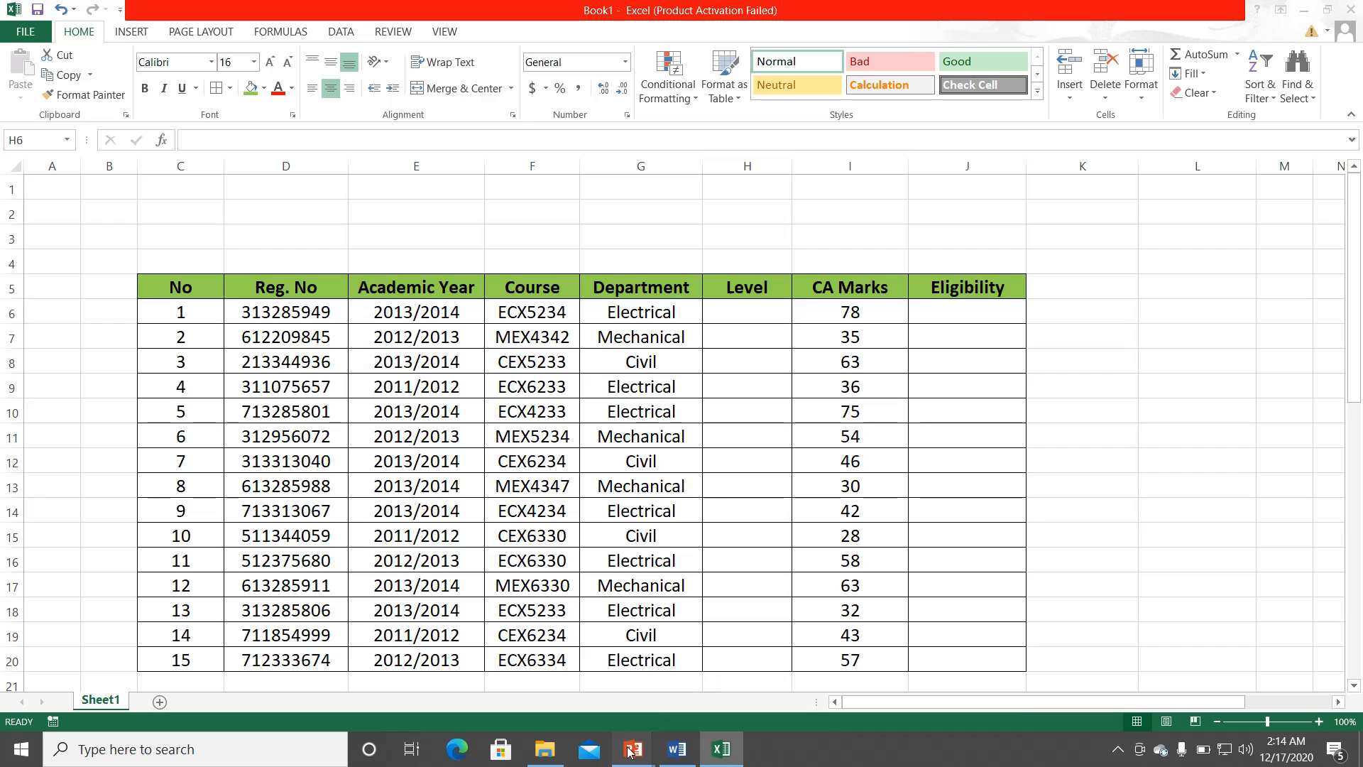
pyautogui.moveTo(630, 751)
pyautogui.click(714, 634)
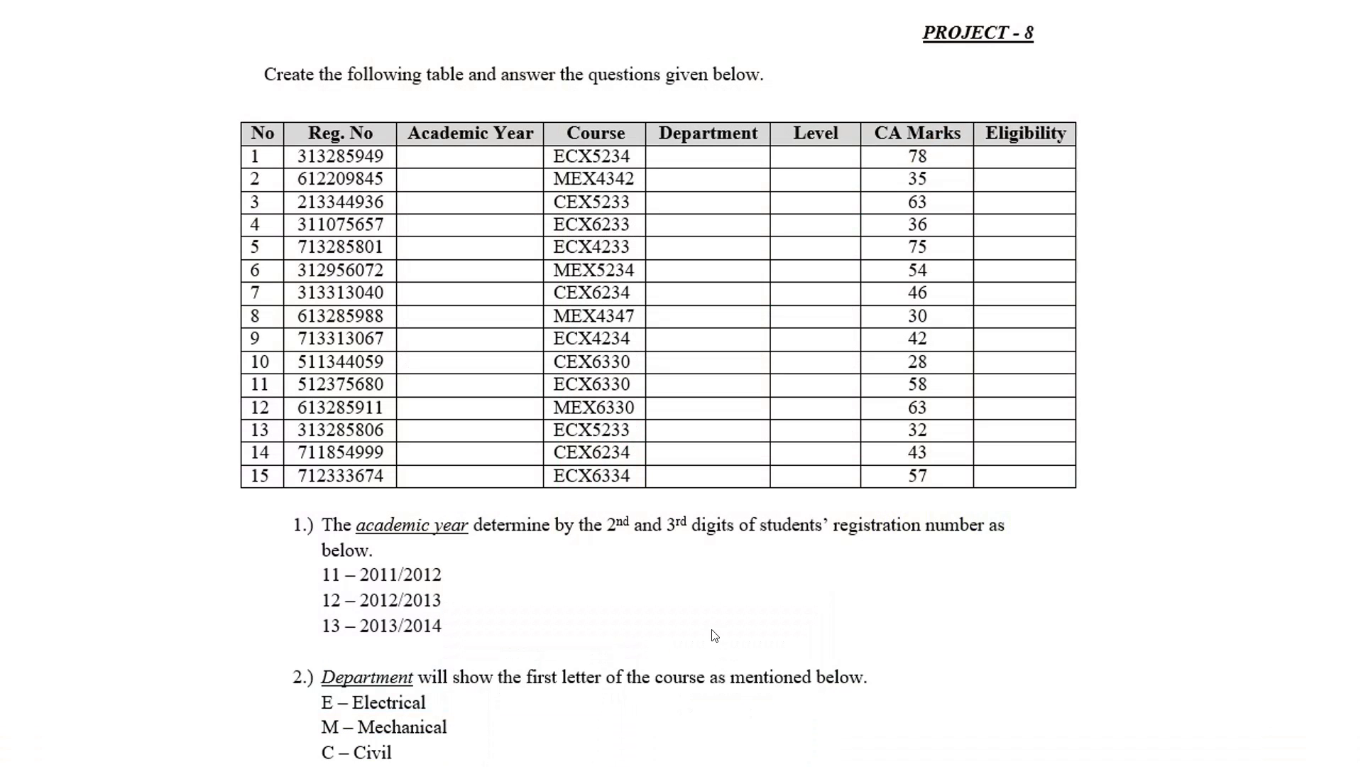
pyautogui.click(702, 583)
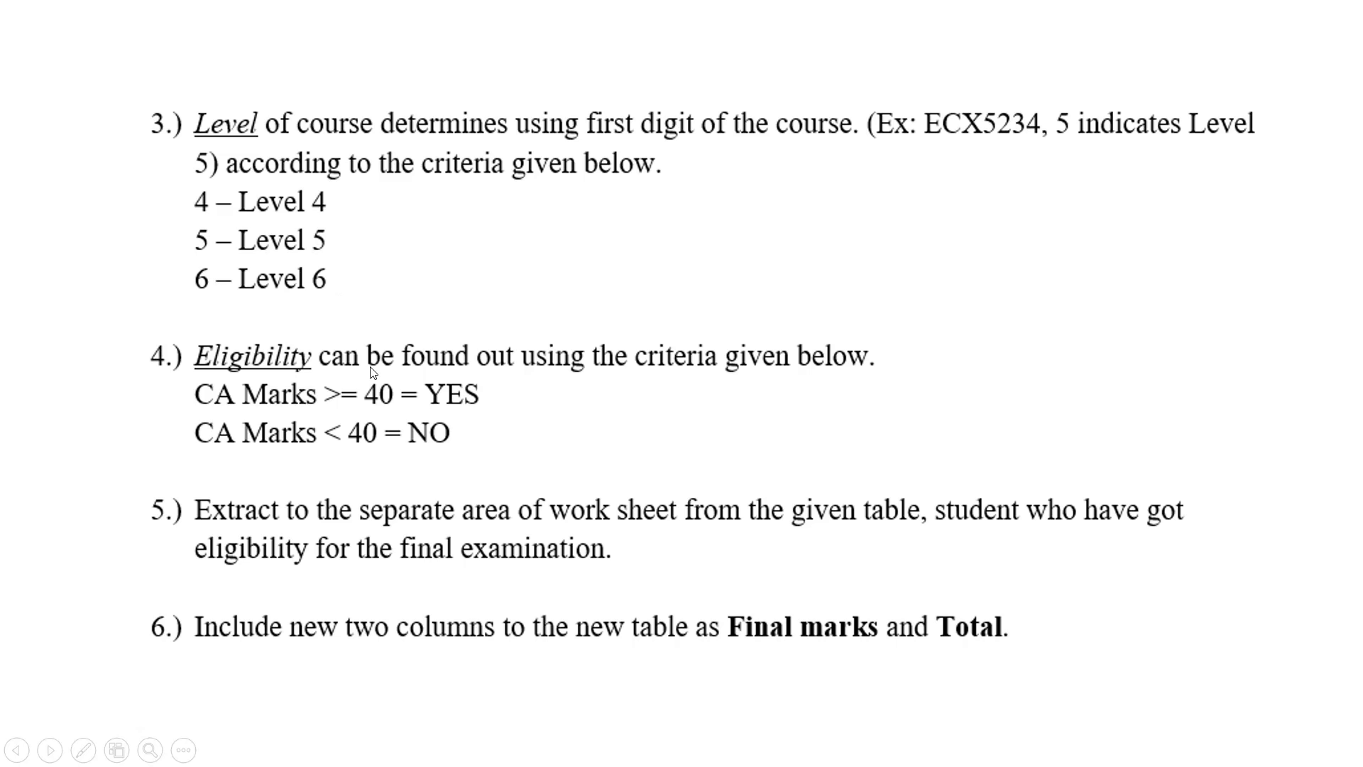
pyautogui.press('super')
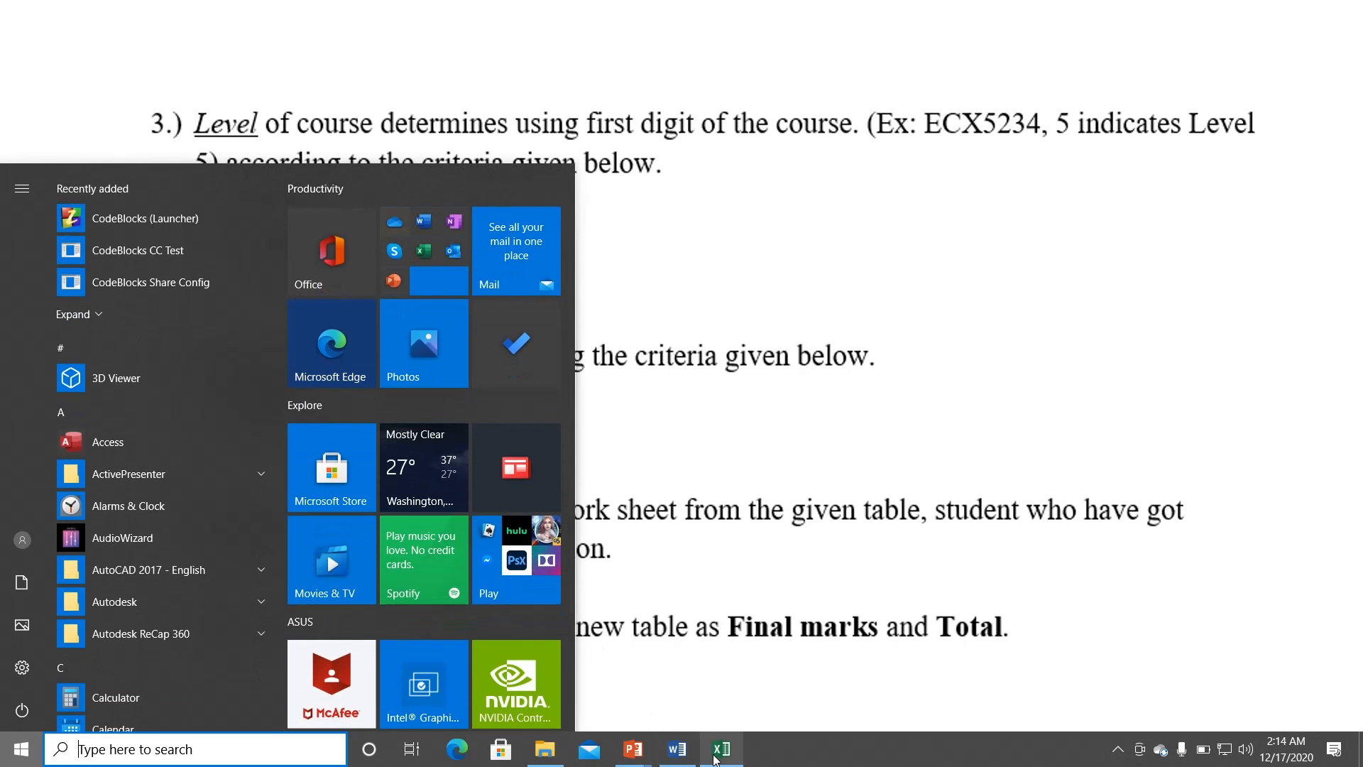
pyautogui.click(722, 749)
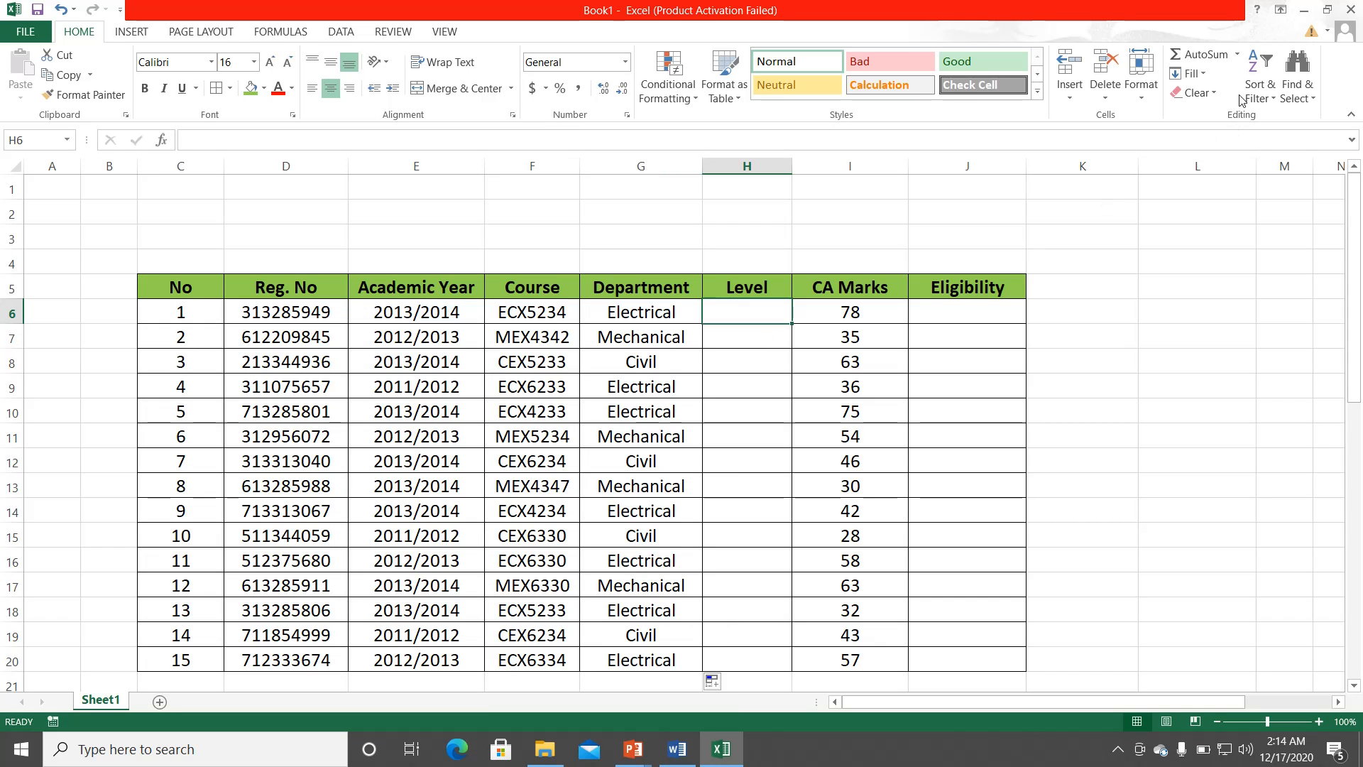
# Step: Insert an IF function in H6 with the logical test MID(F6,4,1)="5"
pyautogui.click(1236, 54)
pyautogui.click(1241, 180)
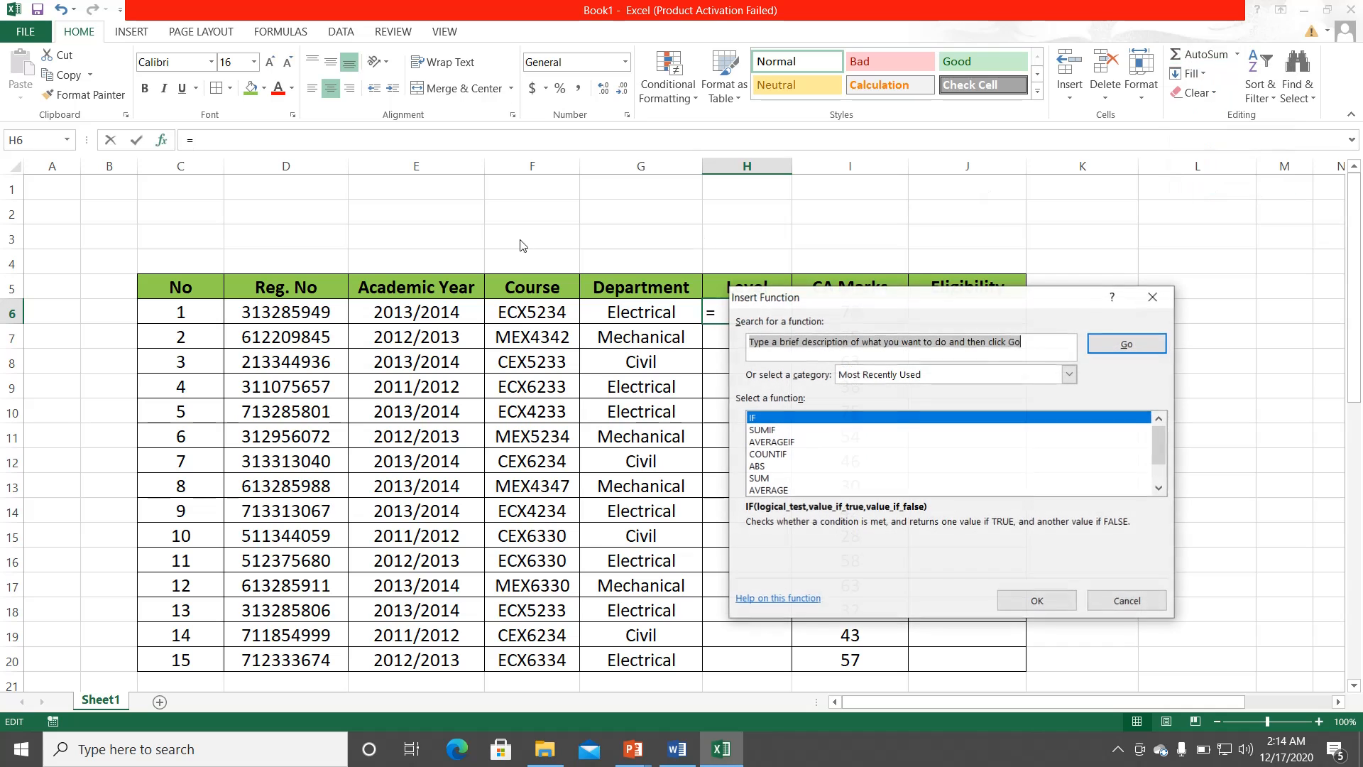
pyautogui.click(1037, 600)
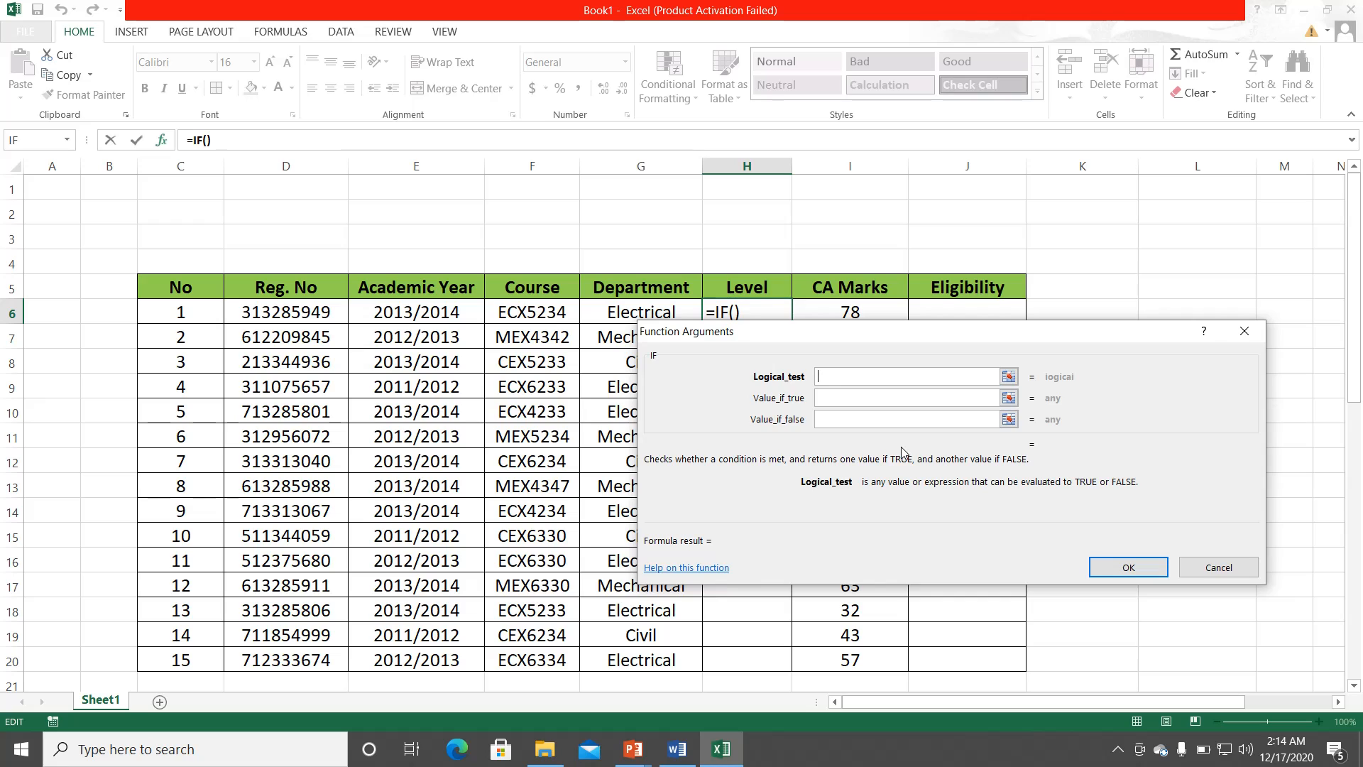
pyautogui.write('MID(')
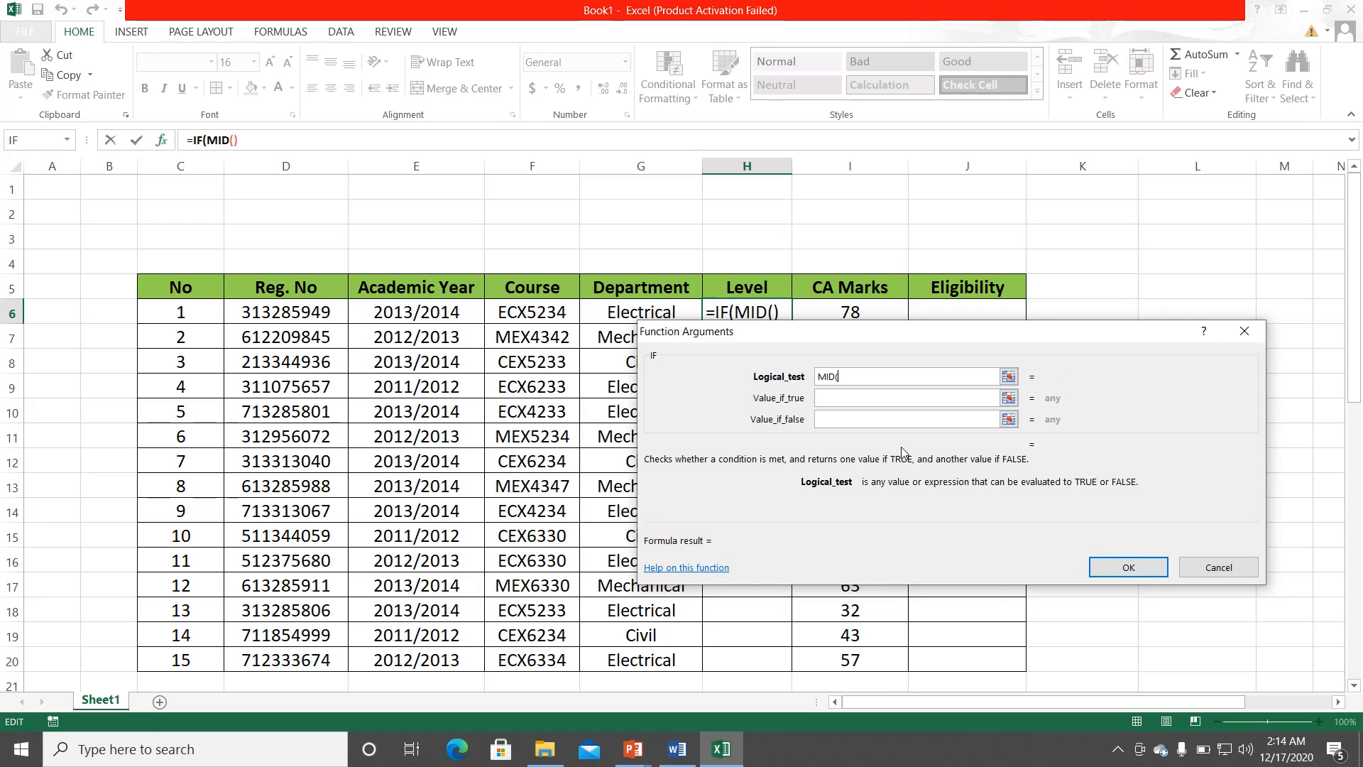
pyautogui.click(543, 316)
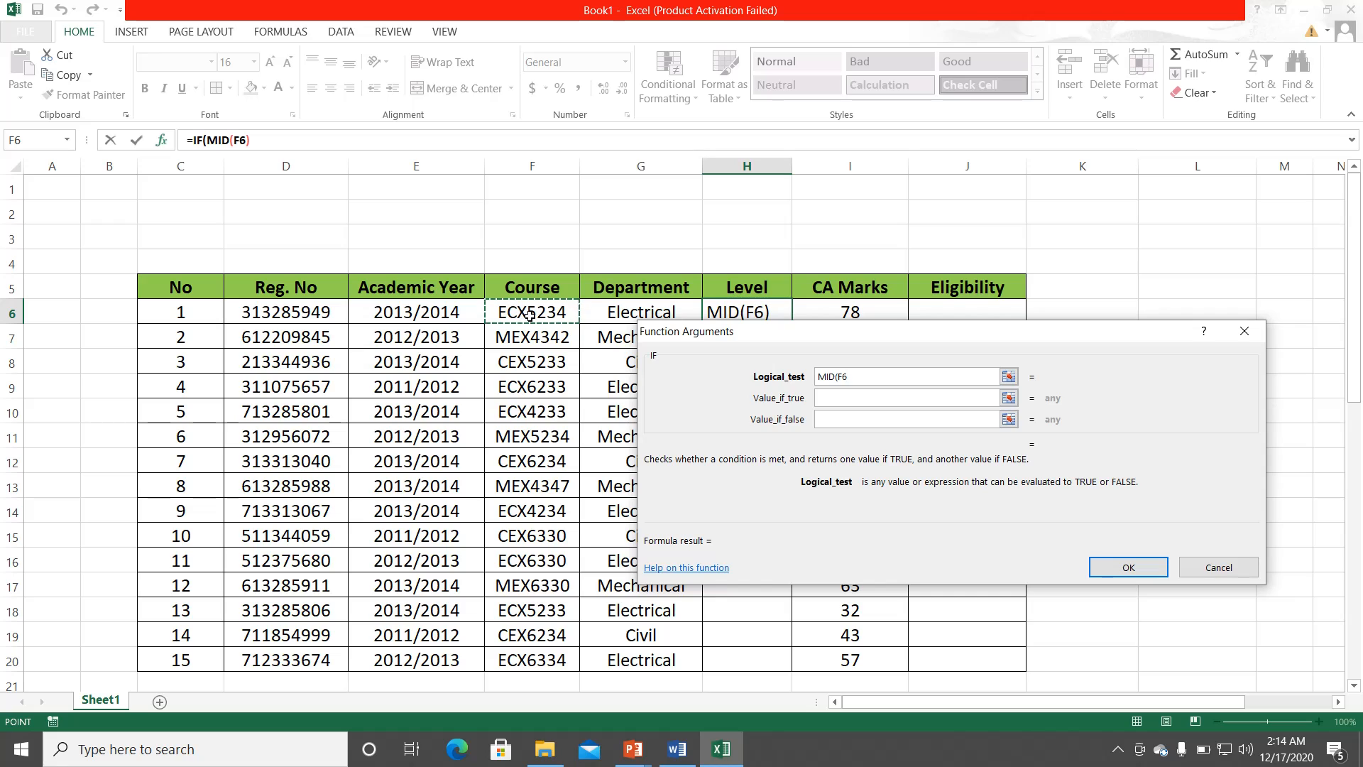
pyautogui.write('4')
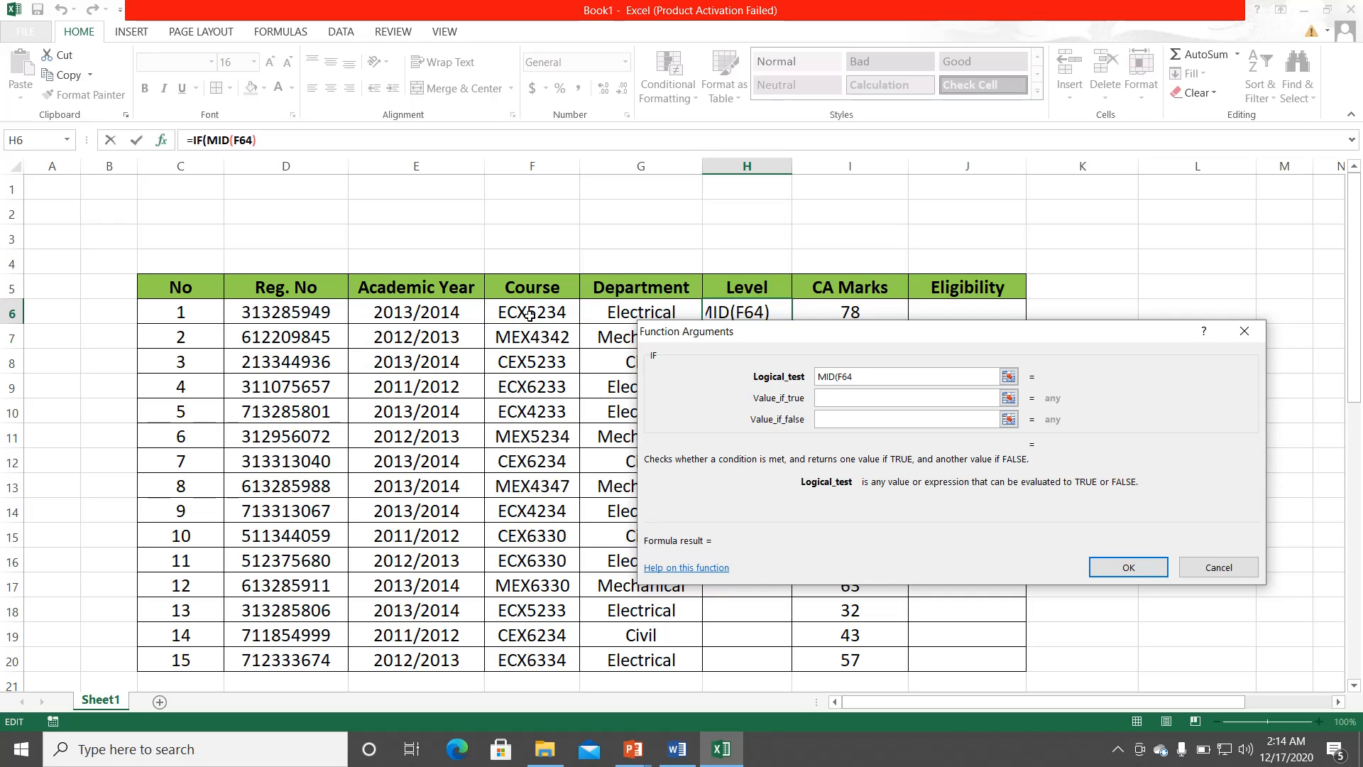
pyautogui.write(',')
pyautogui.press('BackSpace')
pyautogui.press('BackSpace')
pyautogui.write(',4,1)')
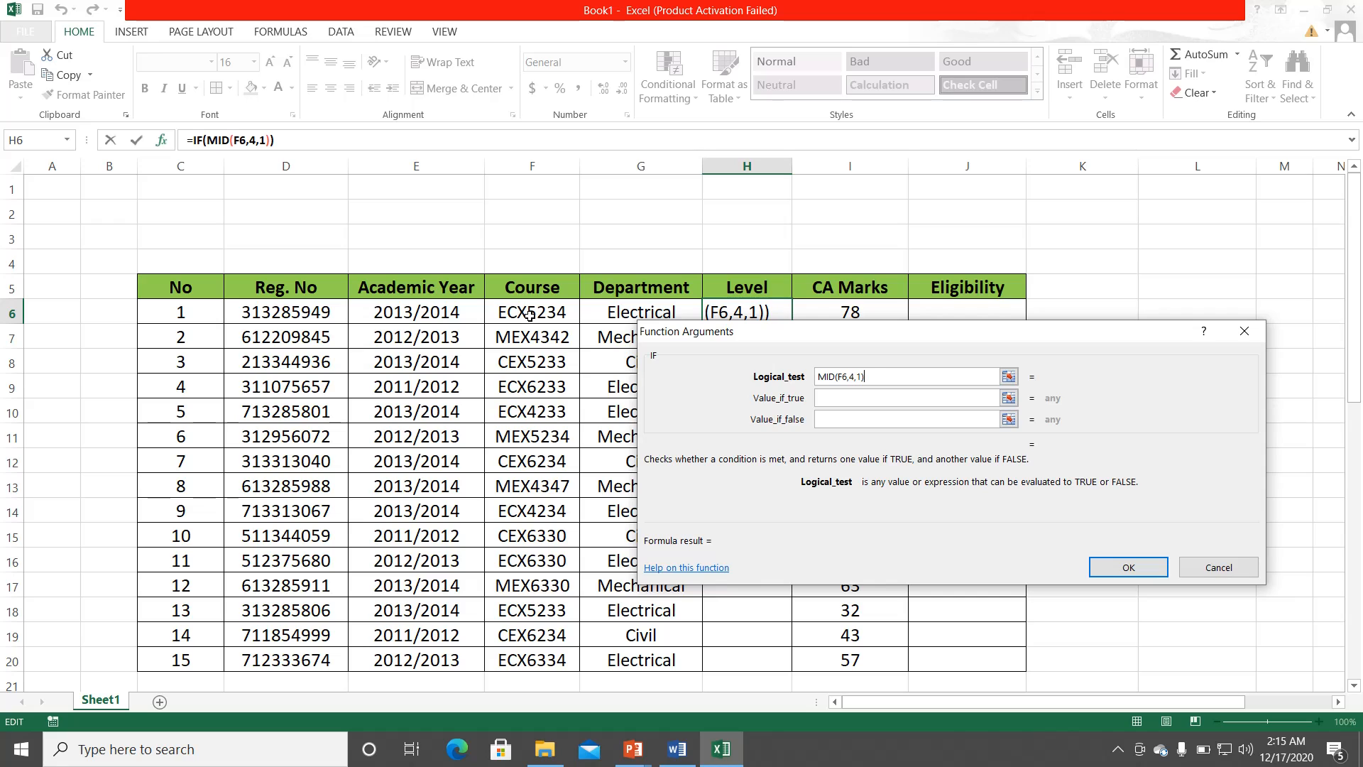
pyautogui.write('="5"')
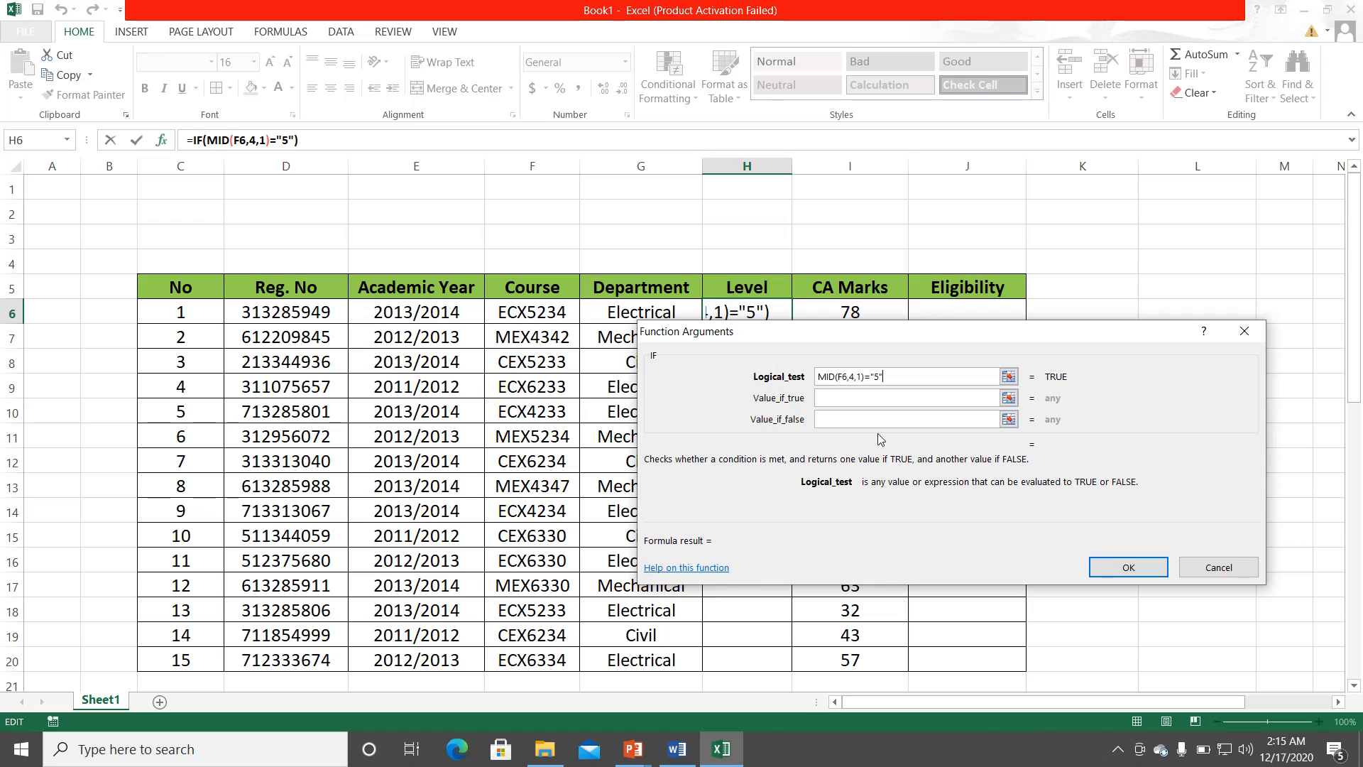
# Step: Change the comparison value in the Level formula's logical test to "4"
pyautogui.click(861, 401)
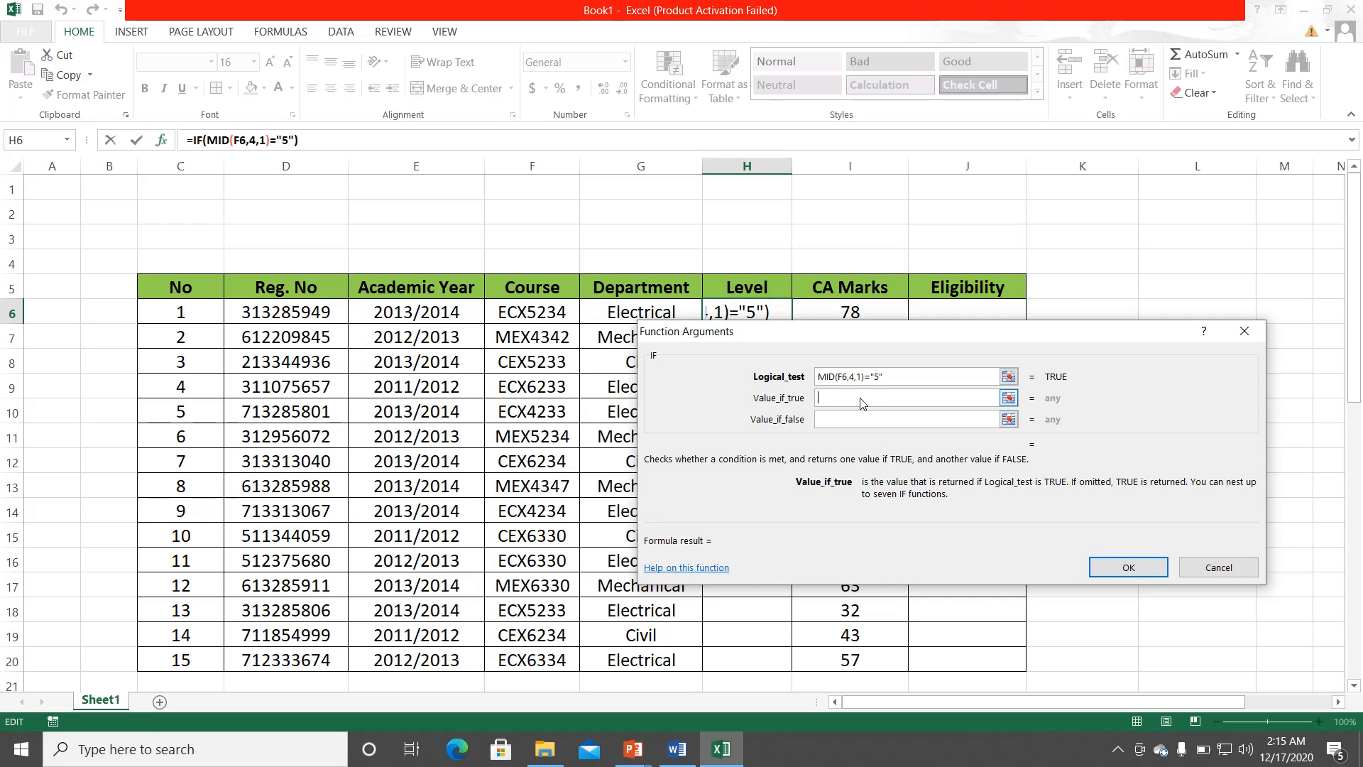
pyautogui.click(879, 378)
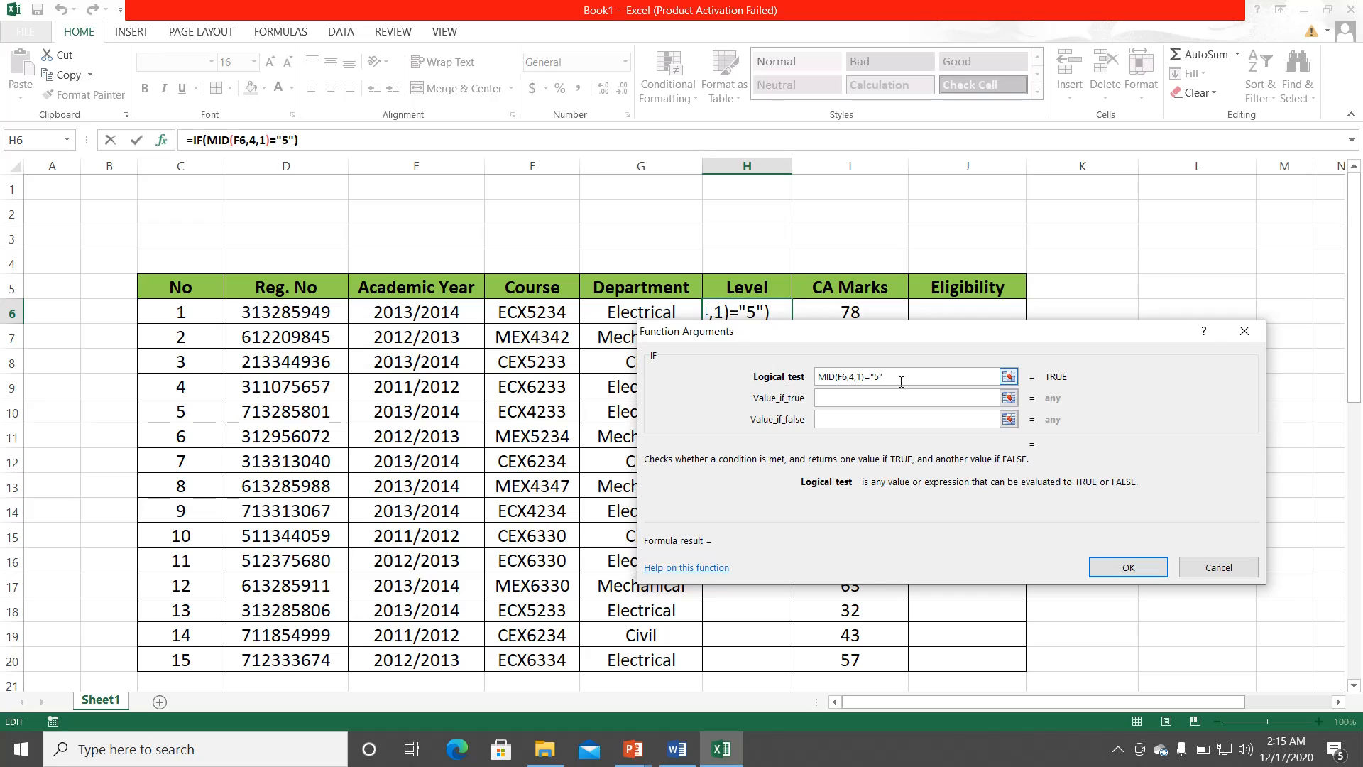
pyautogui.press('BackSpace')
pyautogui.write('4')
# Step: Set the Level formula's value if true to Level 4
pyautogui.click(834, 399)
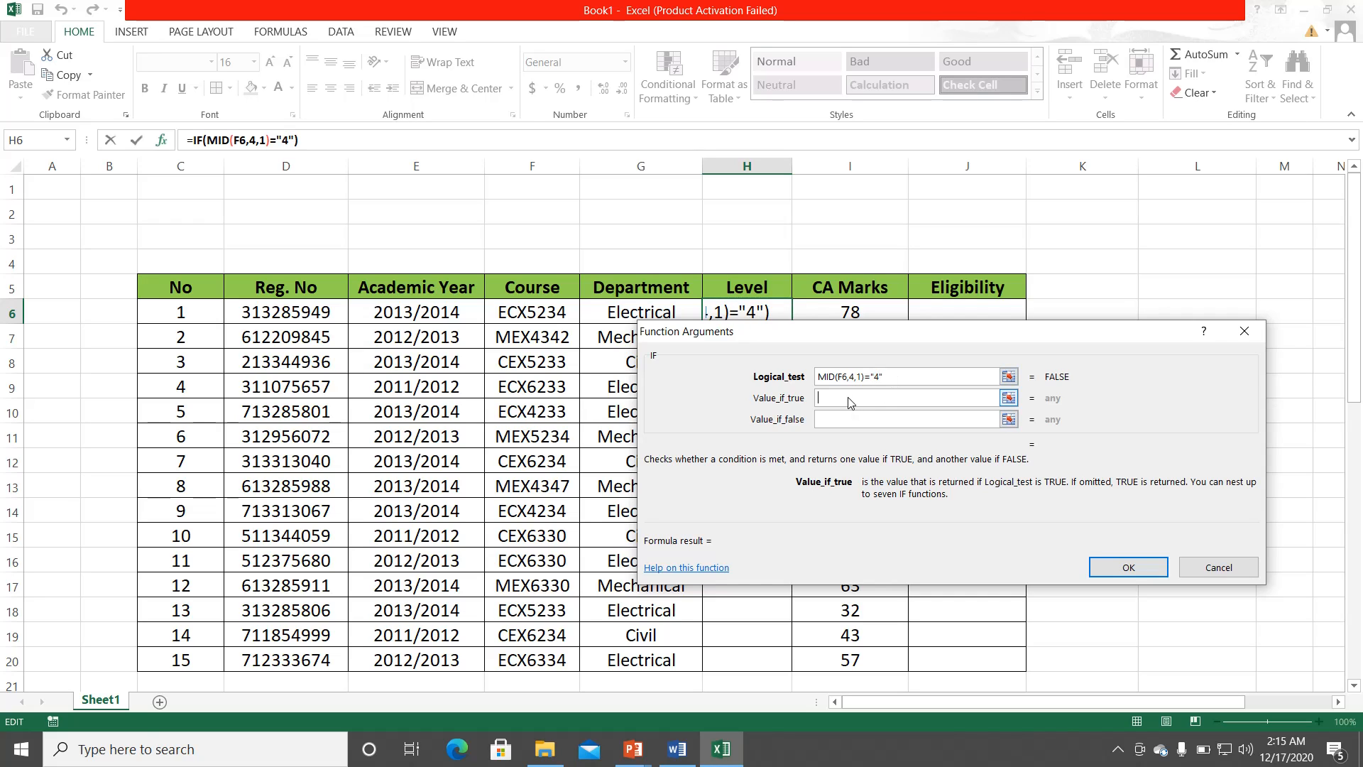
pyautogui.write('IE')
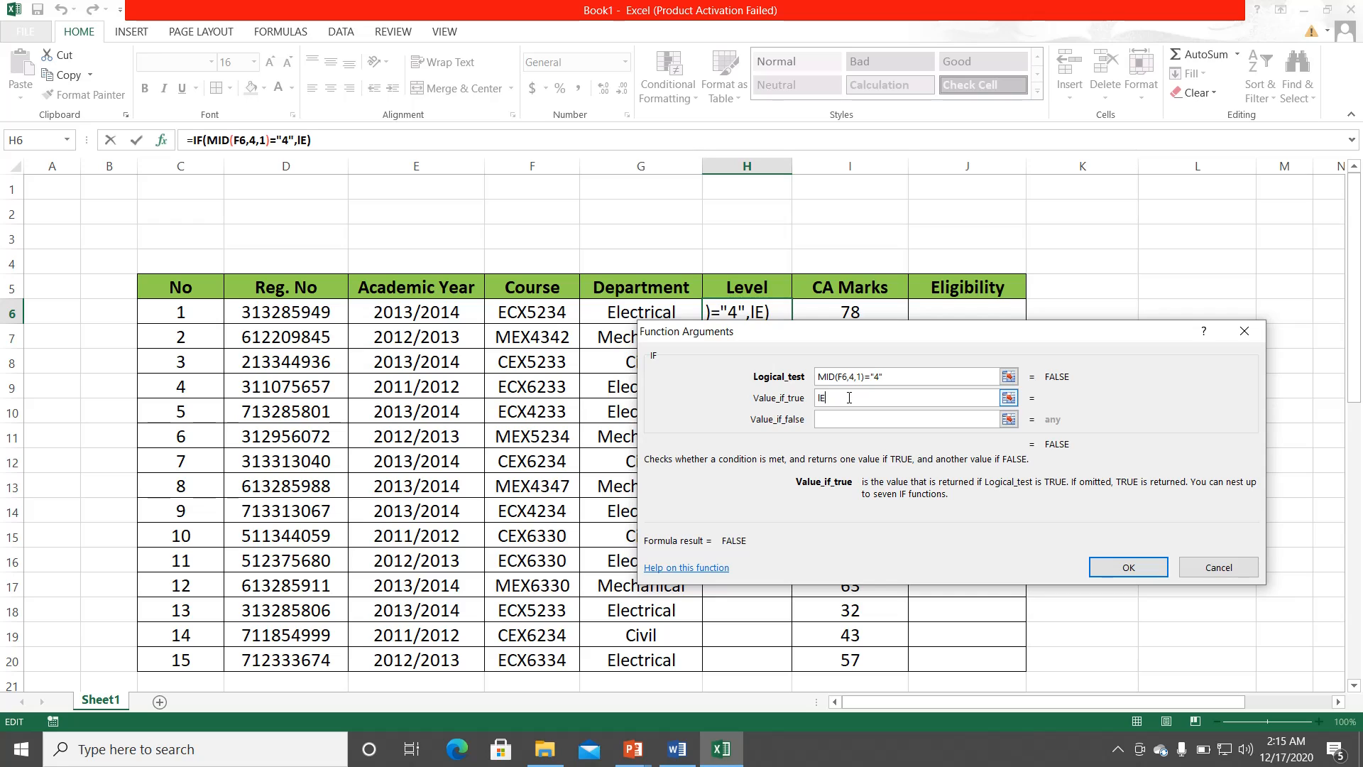
pyautogui.write('VEL')
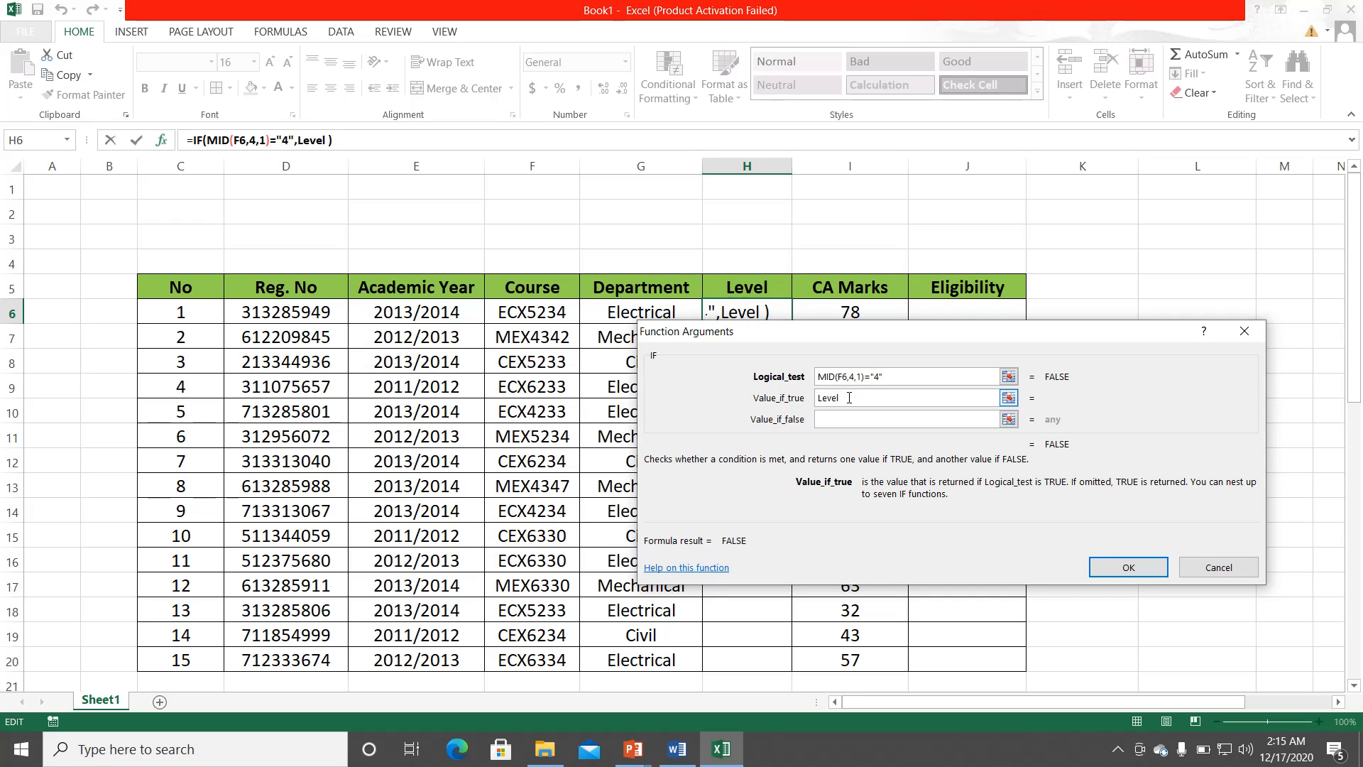
pyautogui.write(' 4')
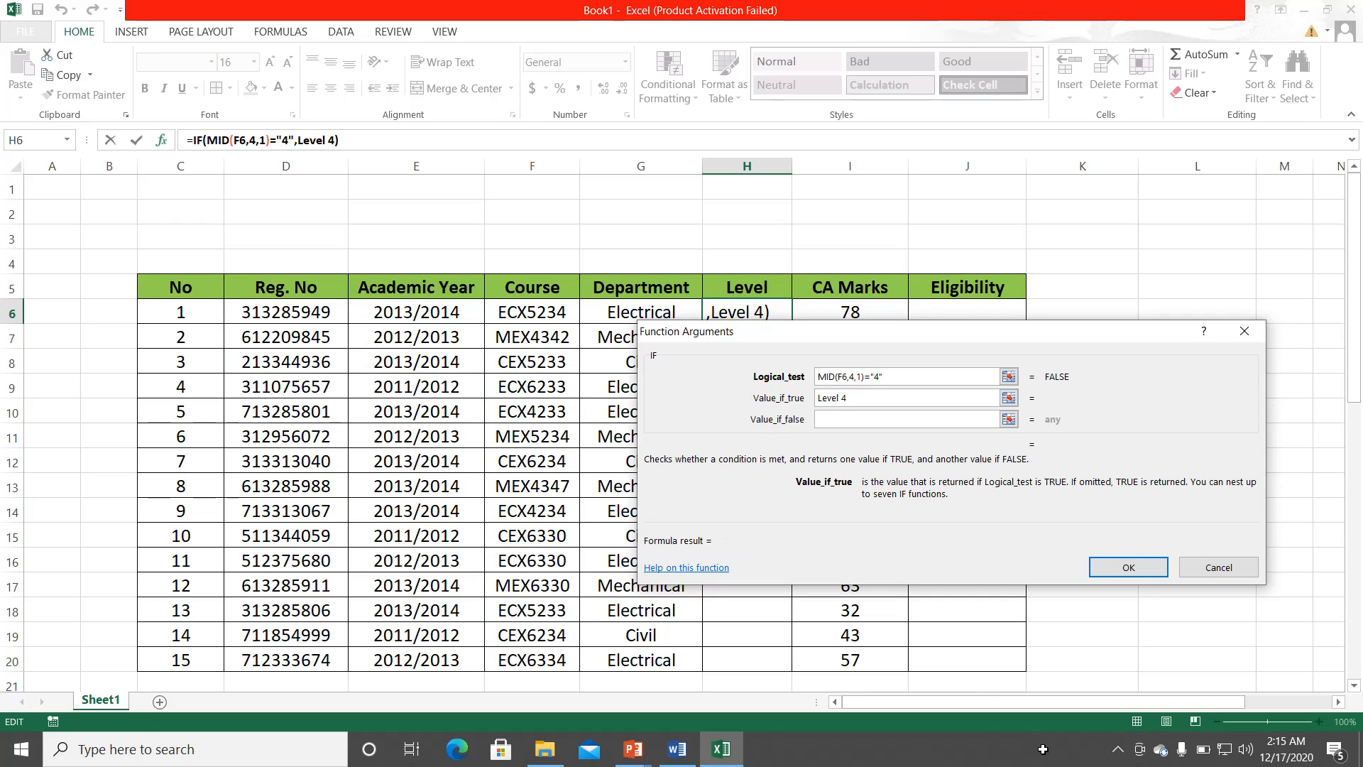
# Step: Nest a second IF as the Level formula's value if false, with the logical test MID(F6,4,1)="5"
pyautogui.press('Tab')
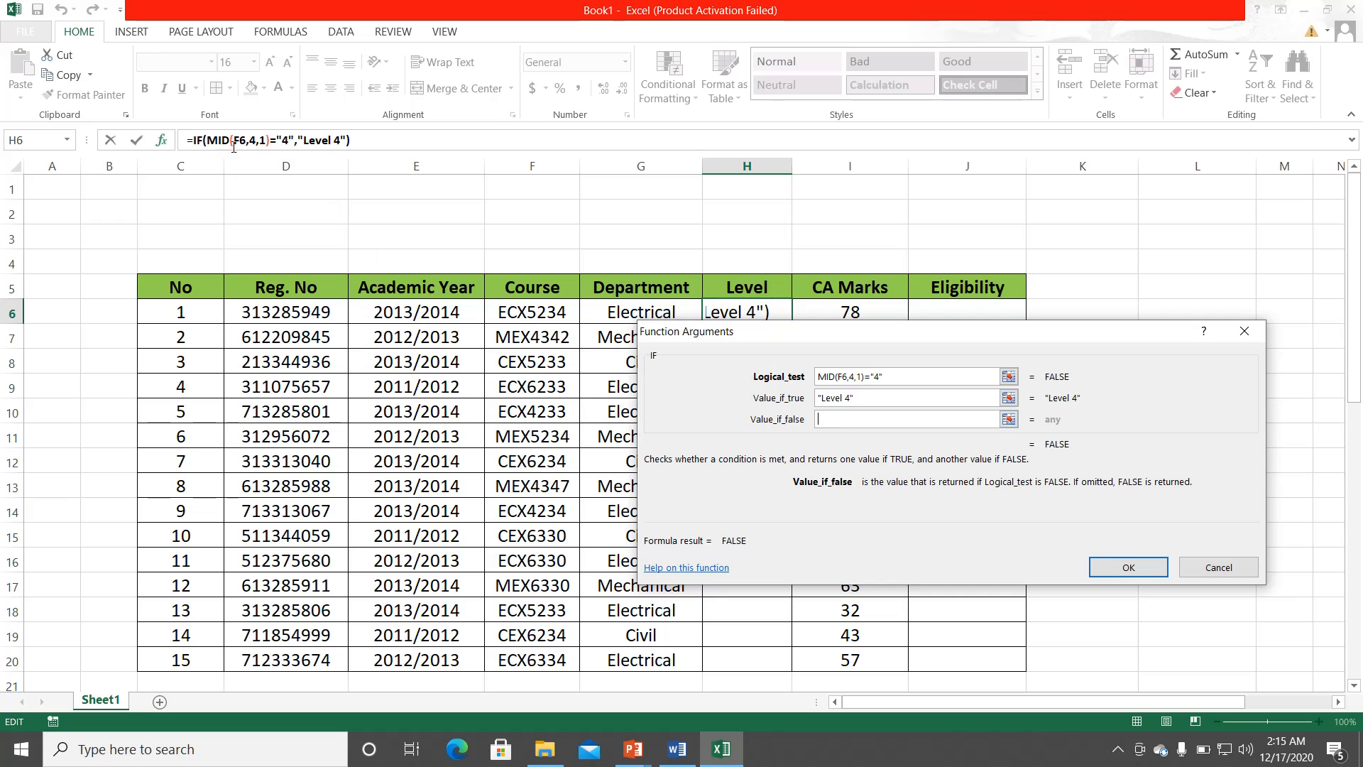
pyautogui.click(18, 140)
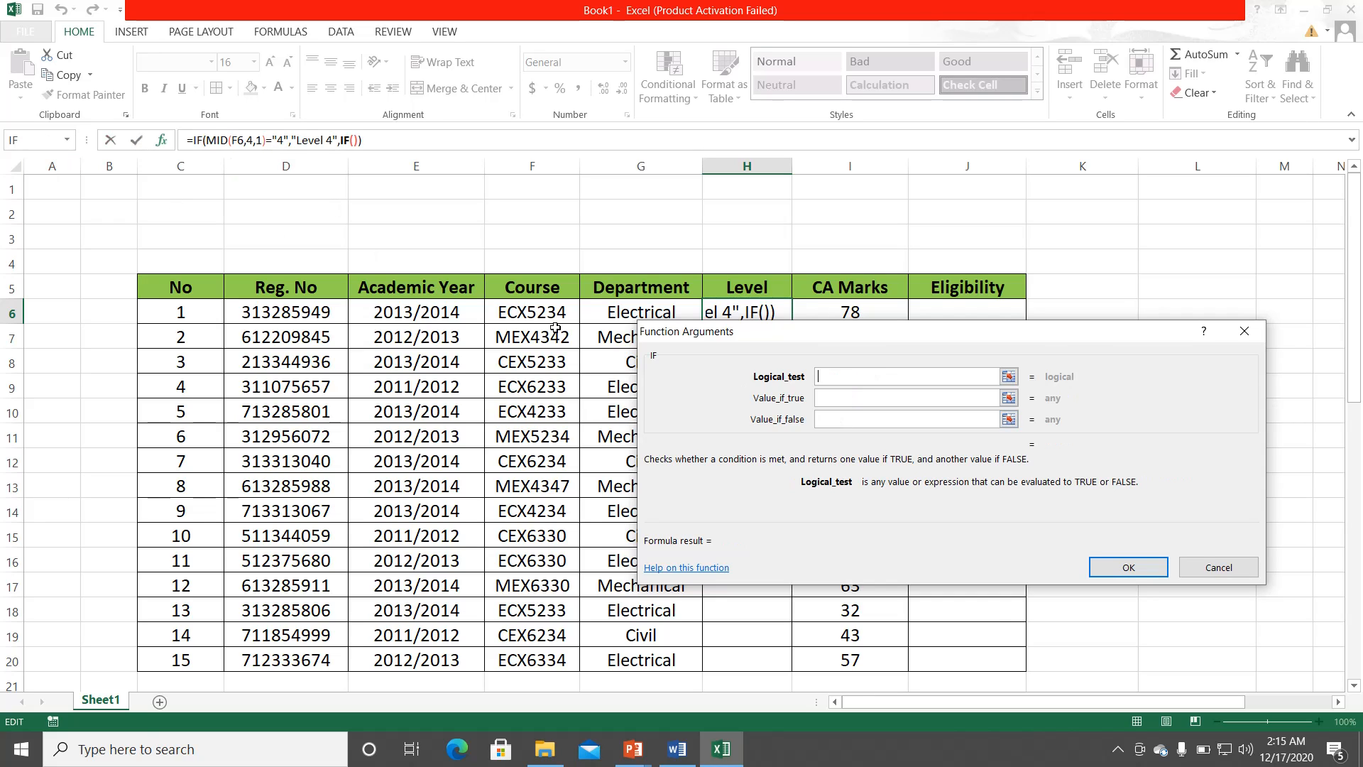
pyautogui.write('MID')
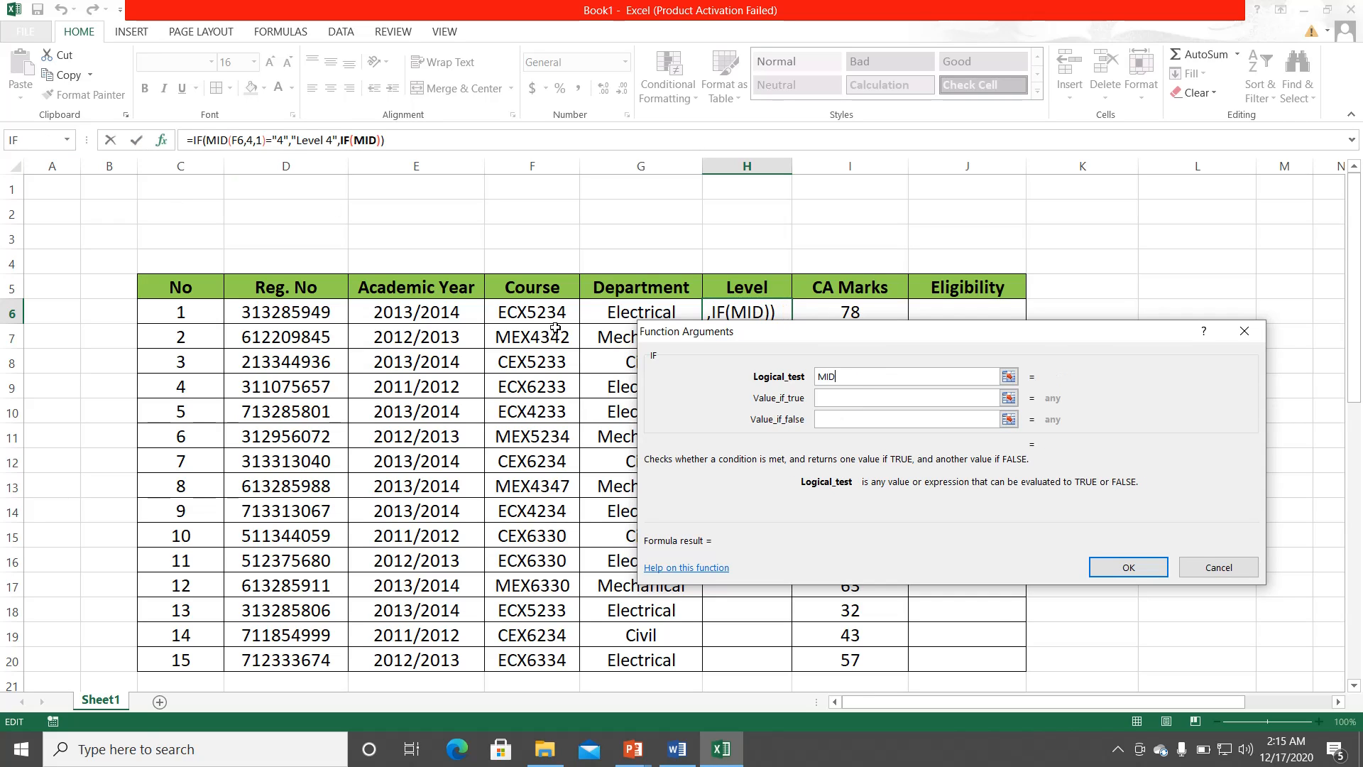
pyautogui.write('(')
pyautogui.click(512, 316)
pyautogui.write(',')
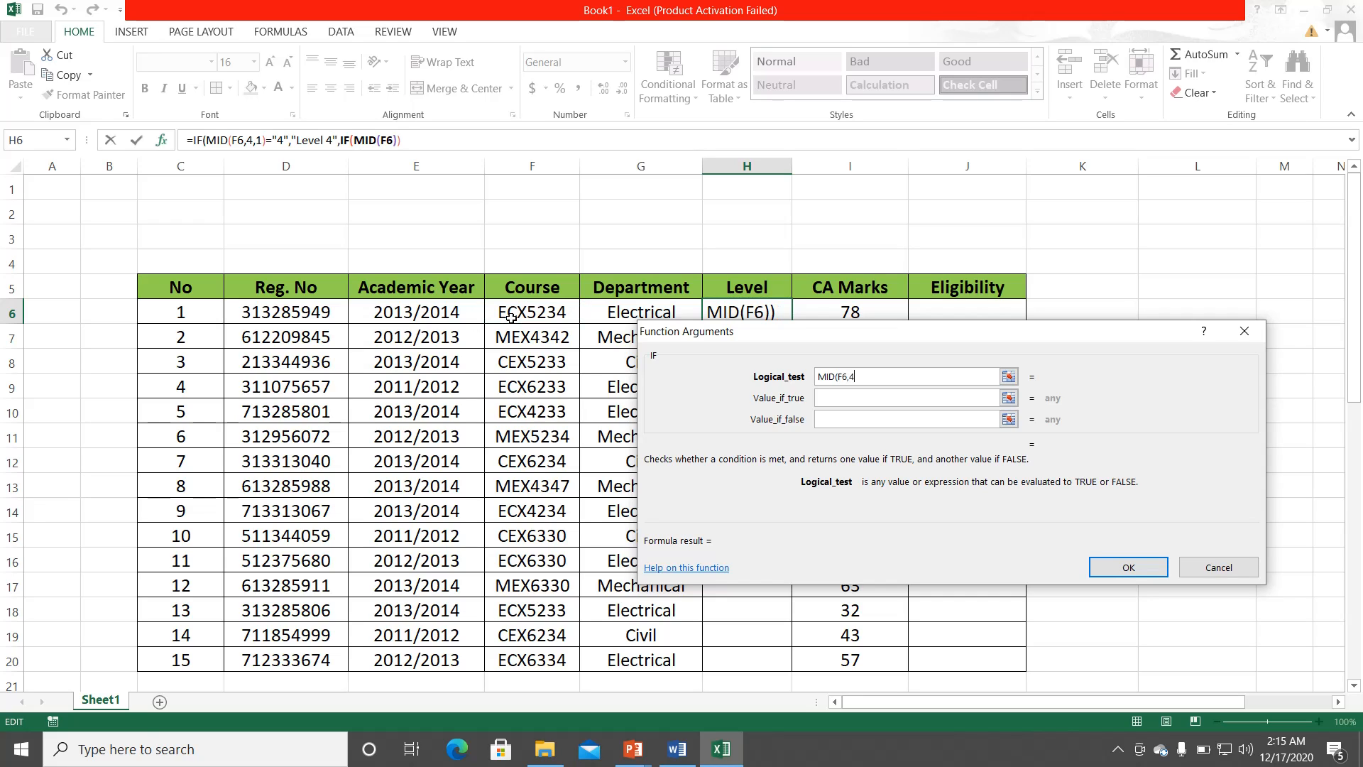
pyautogui.write('4,1')
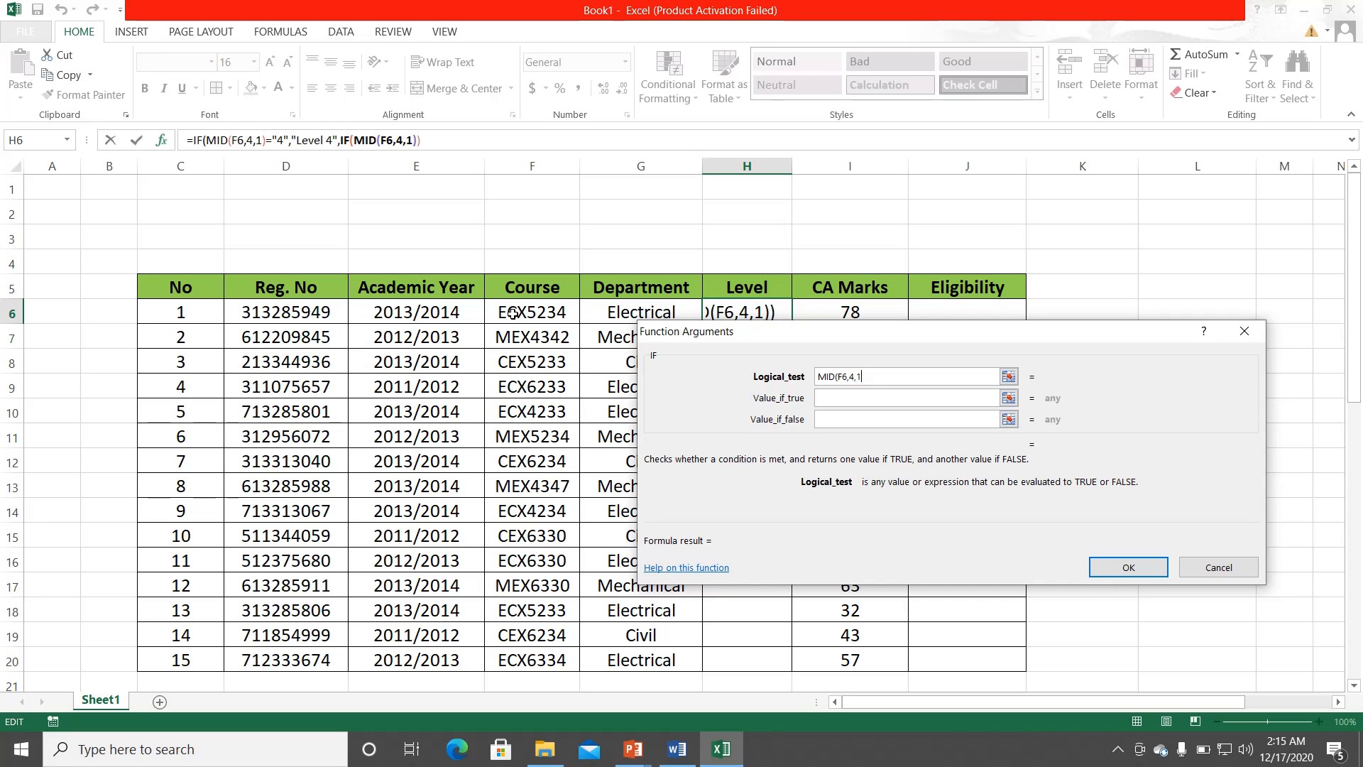
pyautogui.write(')="5"')
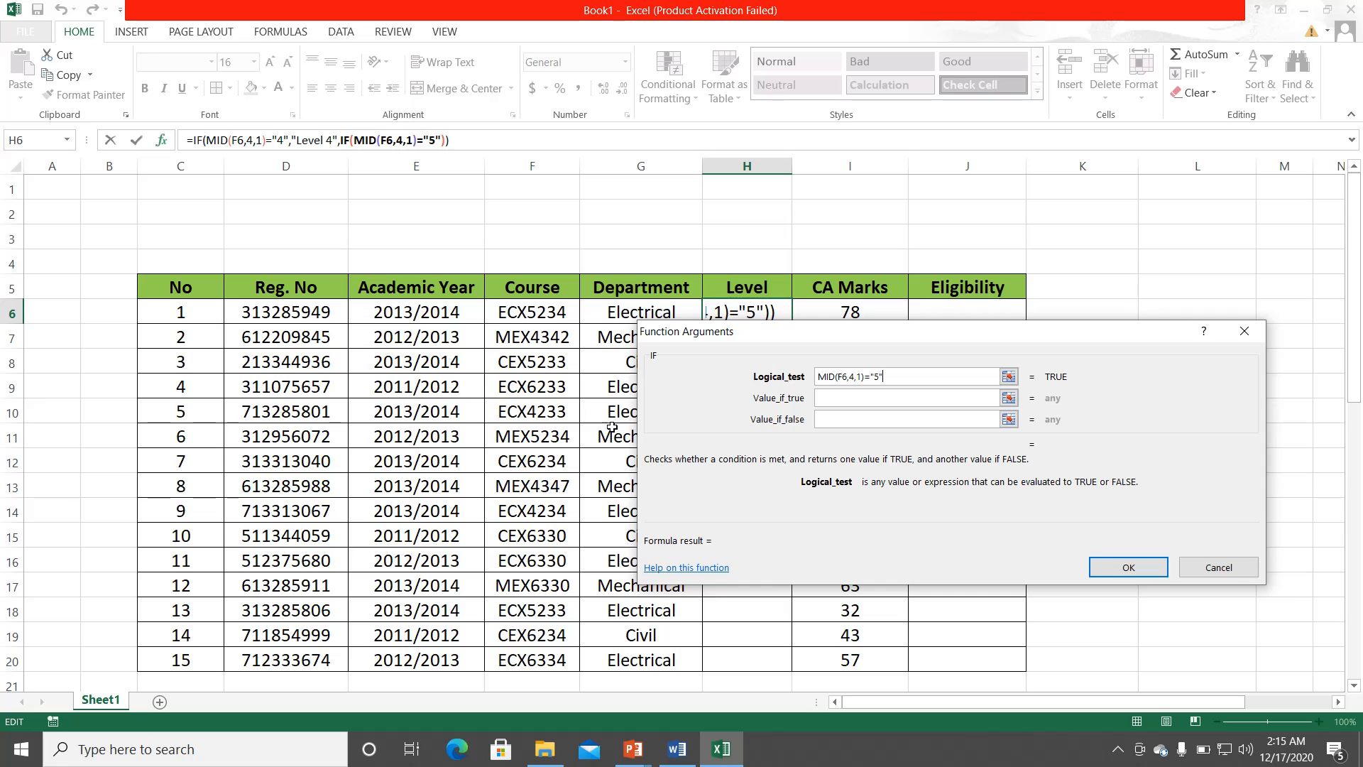
# Step: Set the nested IF's value if true to Level 5 and value if false to Level 6, and complete the formula
pyautogui.click(848, 401)
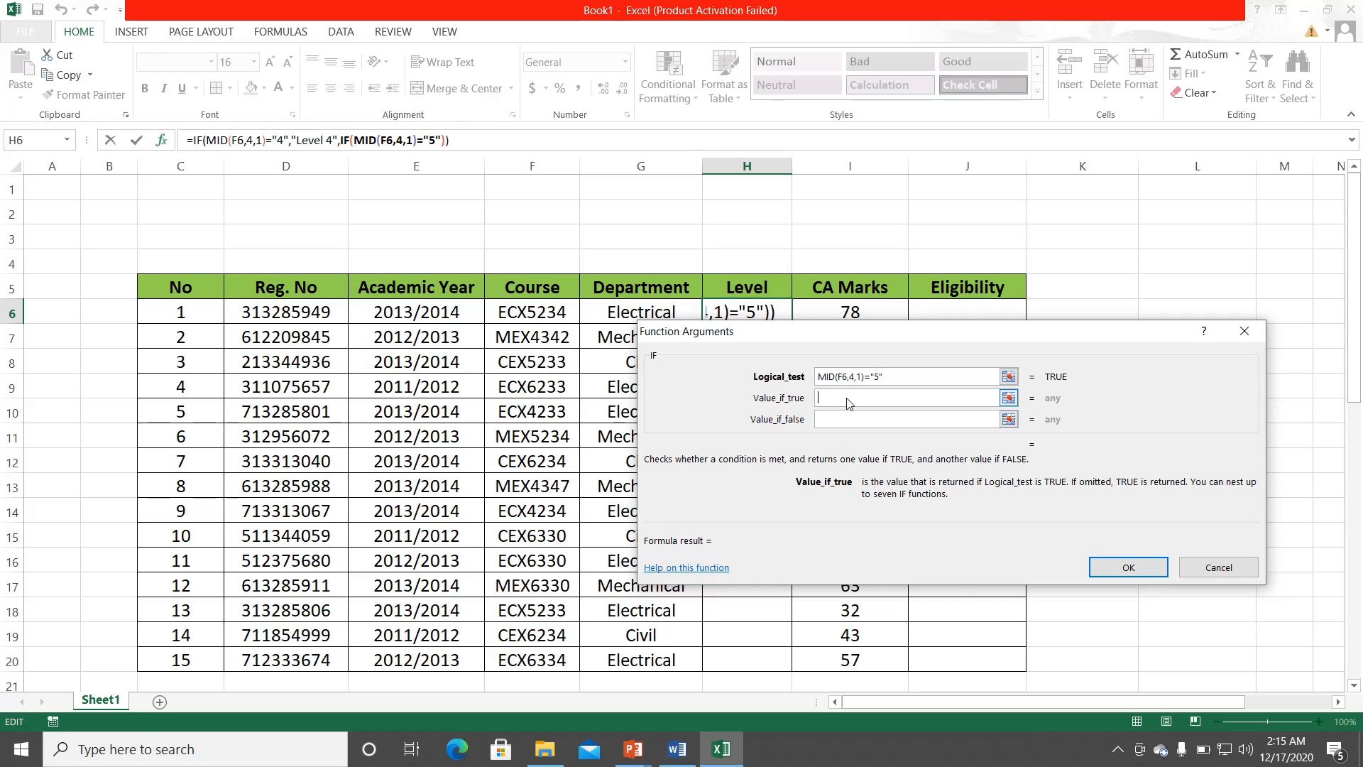
pyautogui.write('lEVEL')
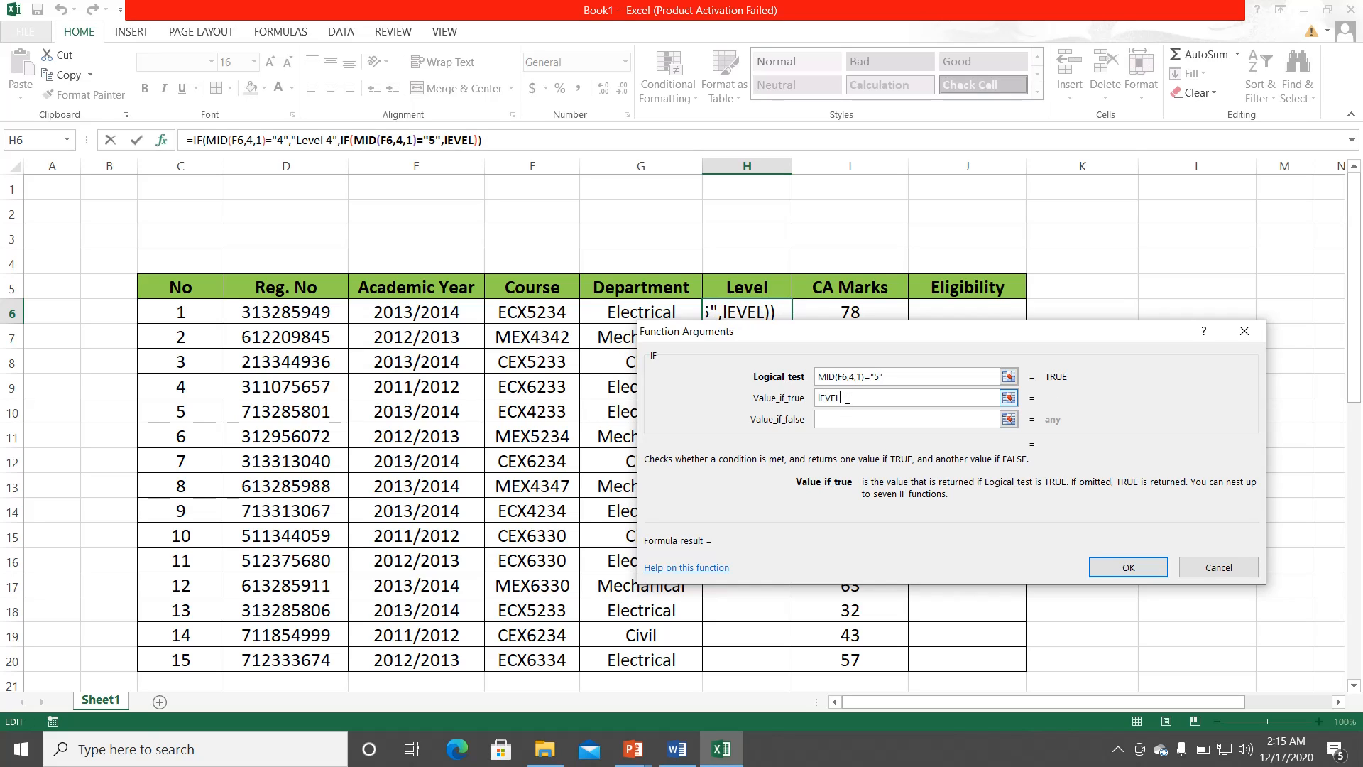
pyautogui.write(' 5')
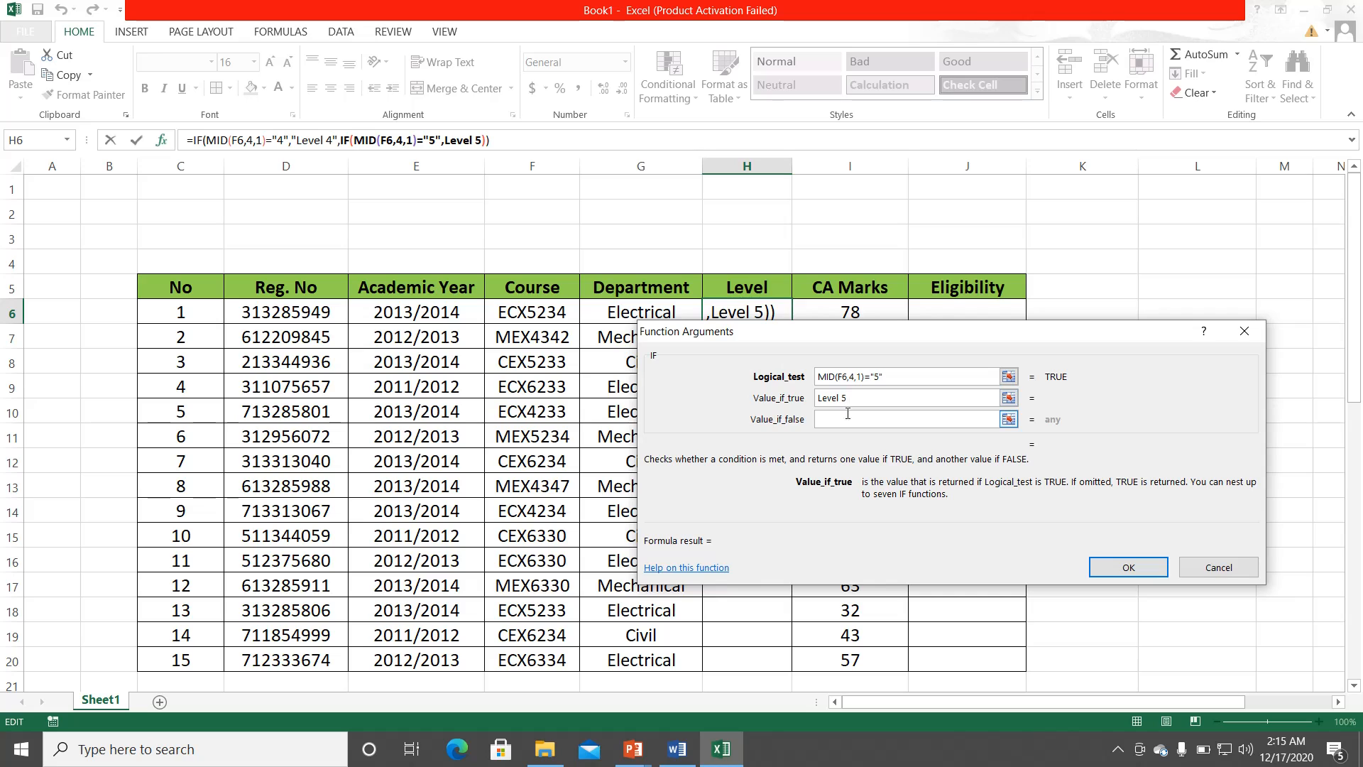
pyautogui.click(848, 418)
pyautogui.write('level ')
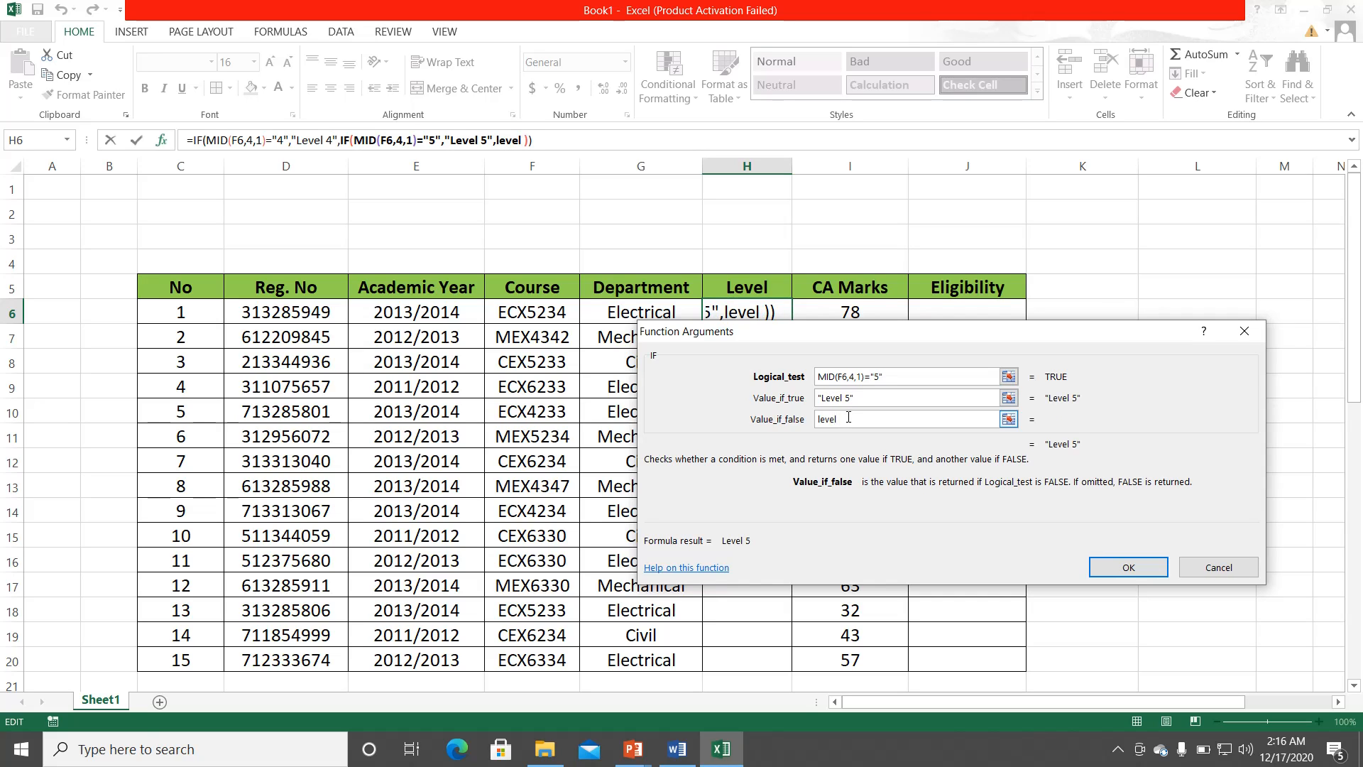
pyautogui.write('6')
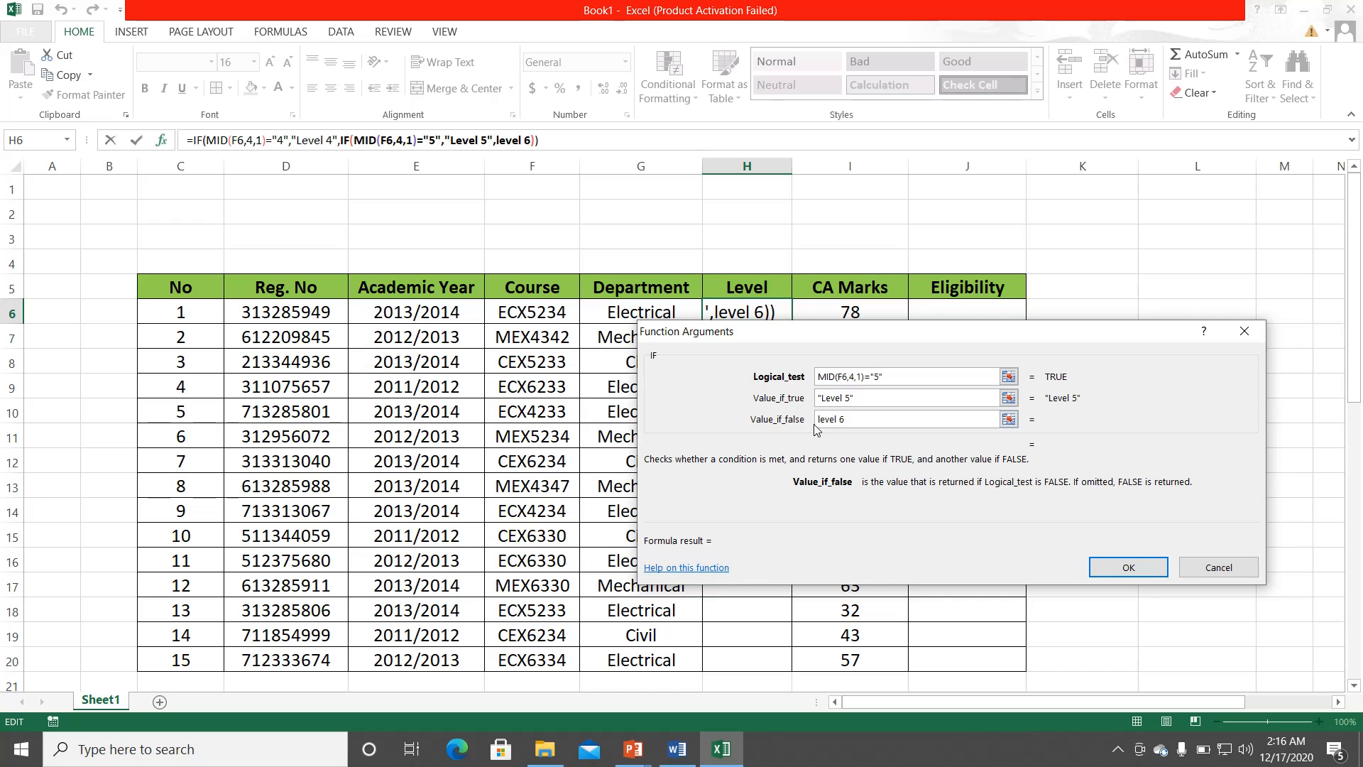
pyautogui.click(820, 419)
pyautogui.press('BackSpace')
pyautogui.write('L')
pyautogui.click(1133, 568)
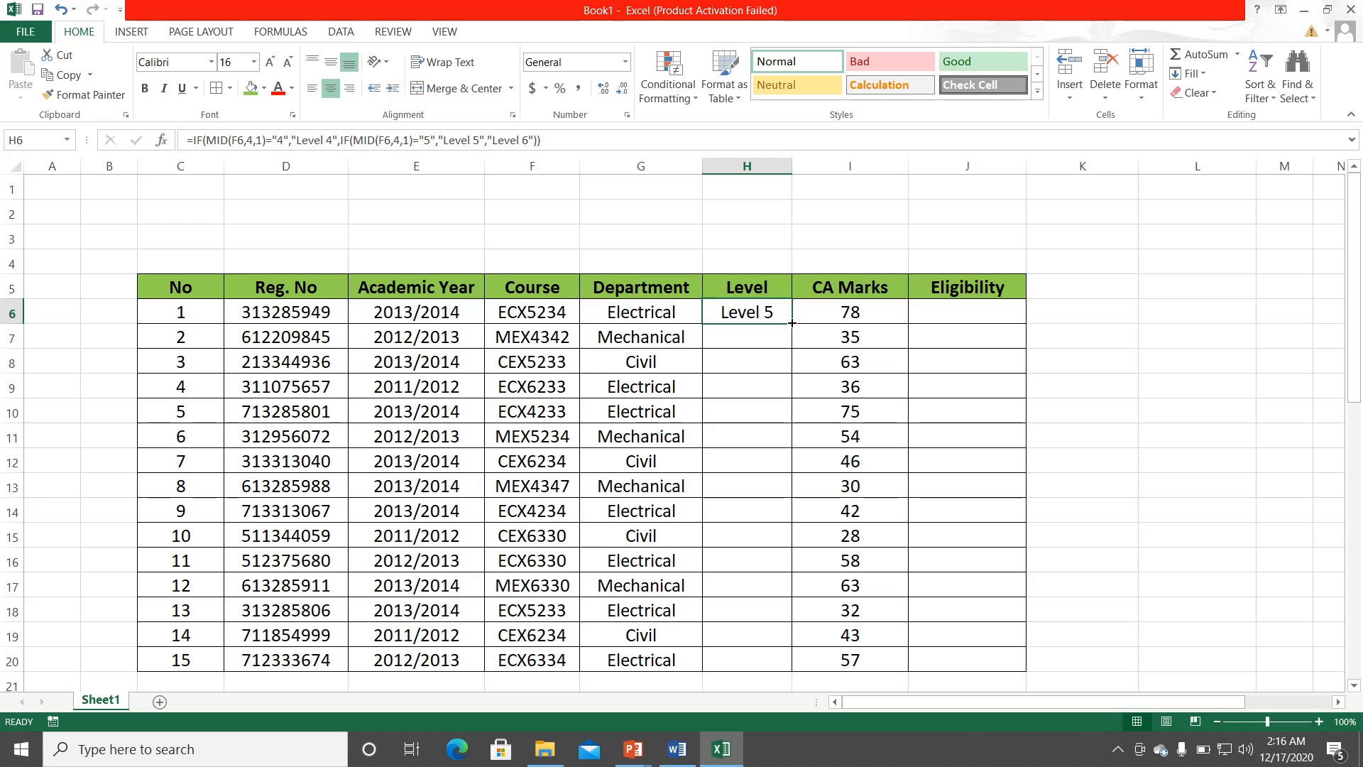
# Step: Fill the Level formula from H6 down to H20 and review the nested IF formula in H6 without changing it
pyautogui.doubleClick(790, 323)
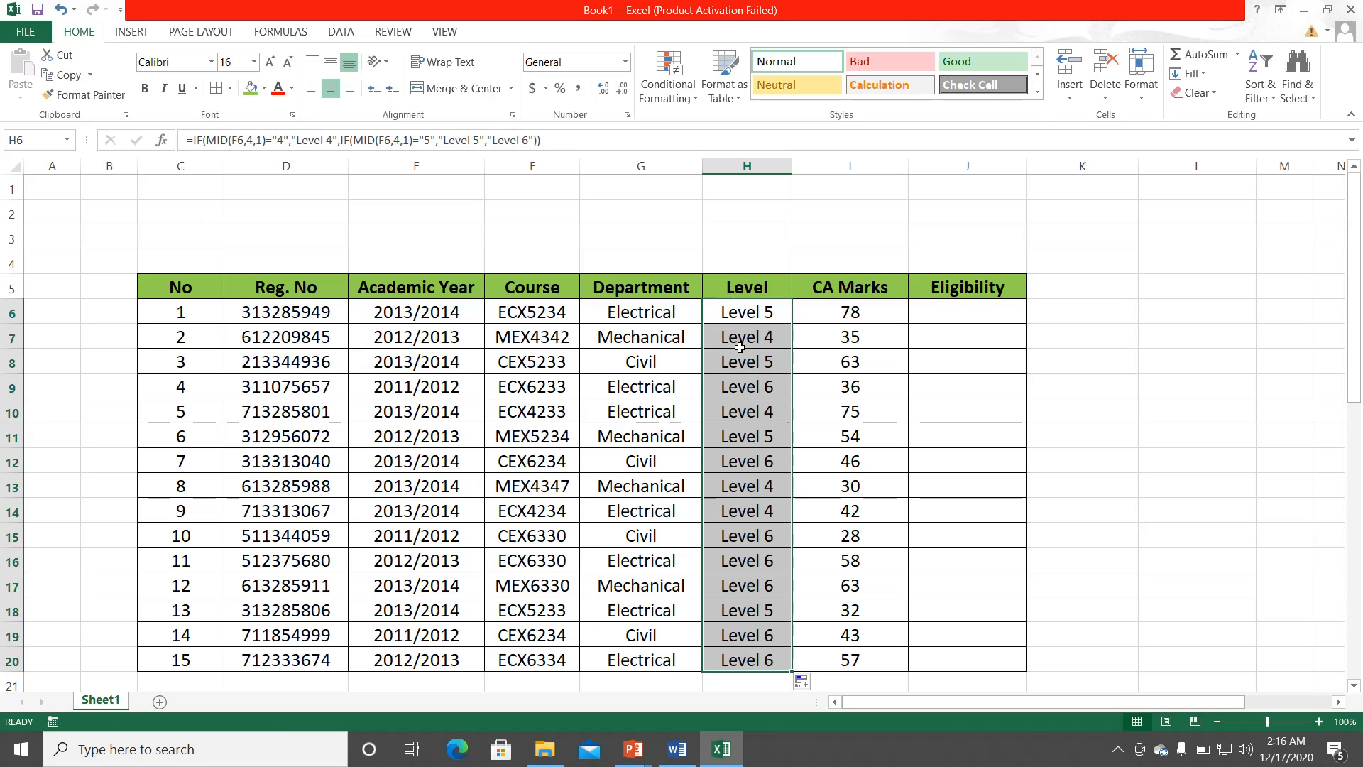
pyautogui.click(735, 436)
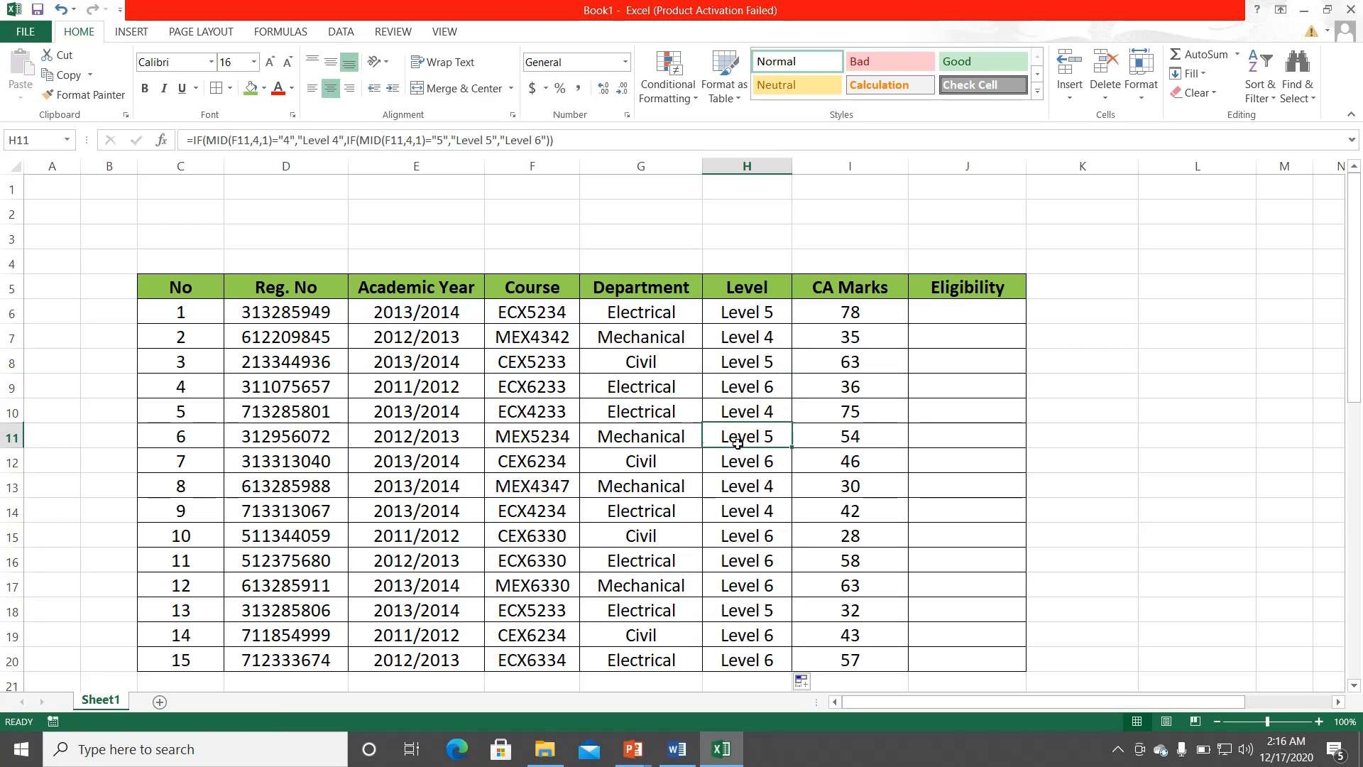
pyautogui.doubleClick(756, 319)
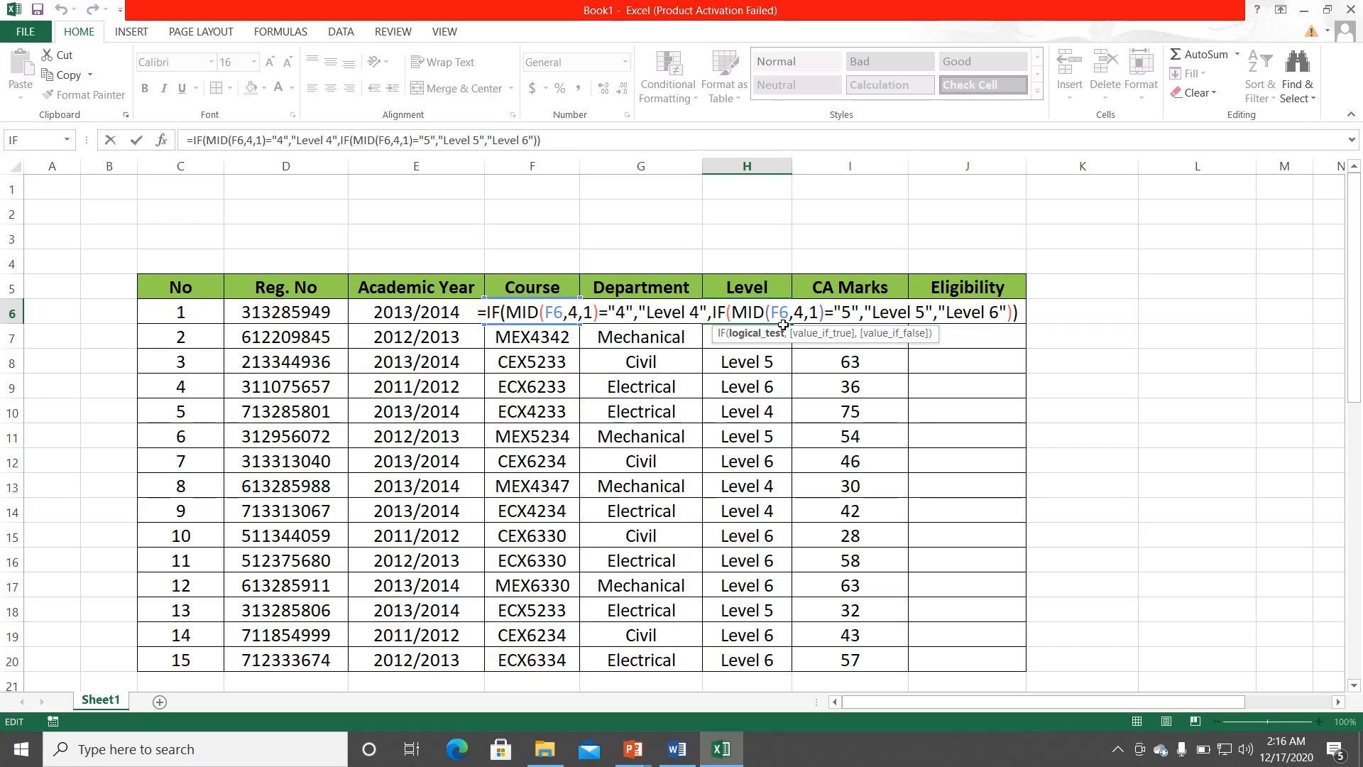
pyautogui.press('Escape')
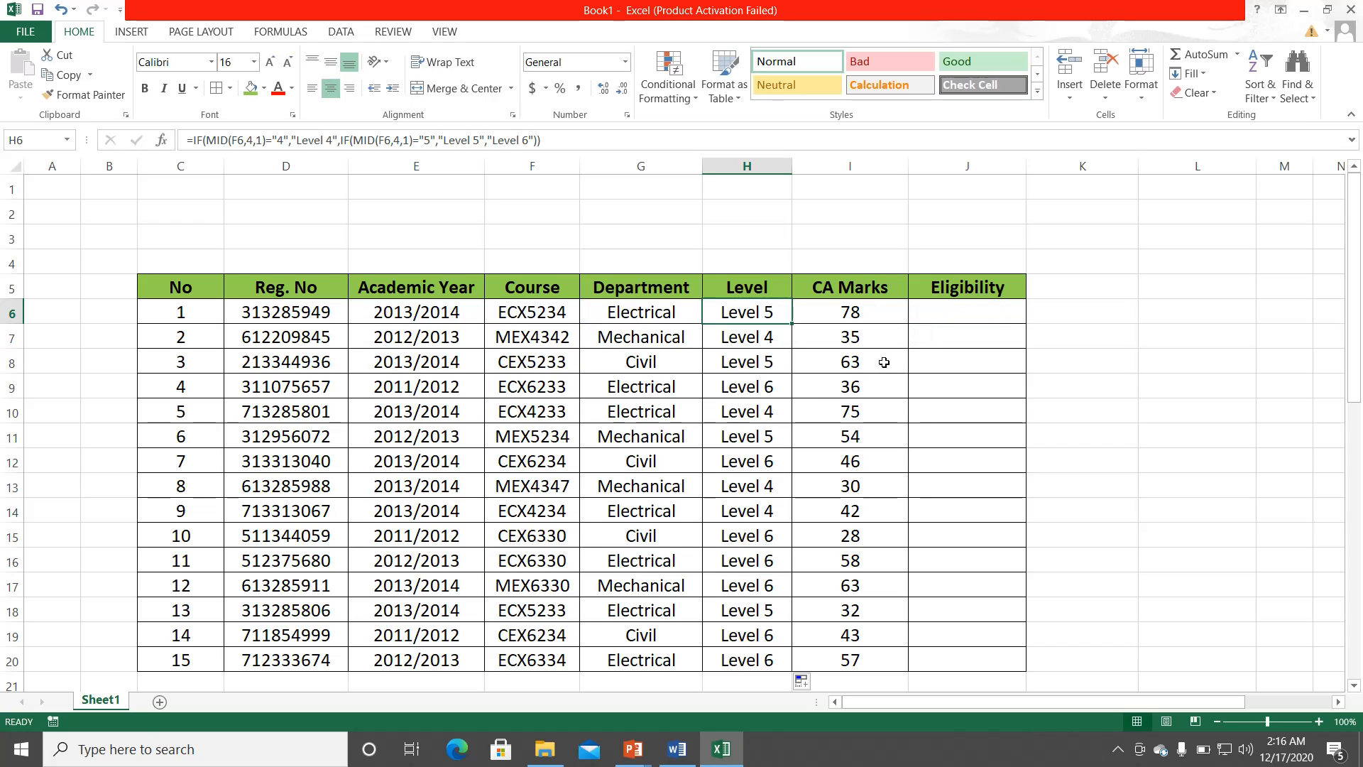
# Step: Select J6, read the Eligibility rule in the PowerPoint project brief, and return to Excel
pyautogui.click(948, 313)
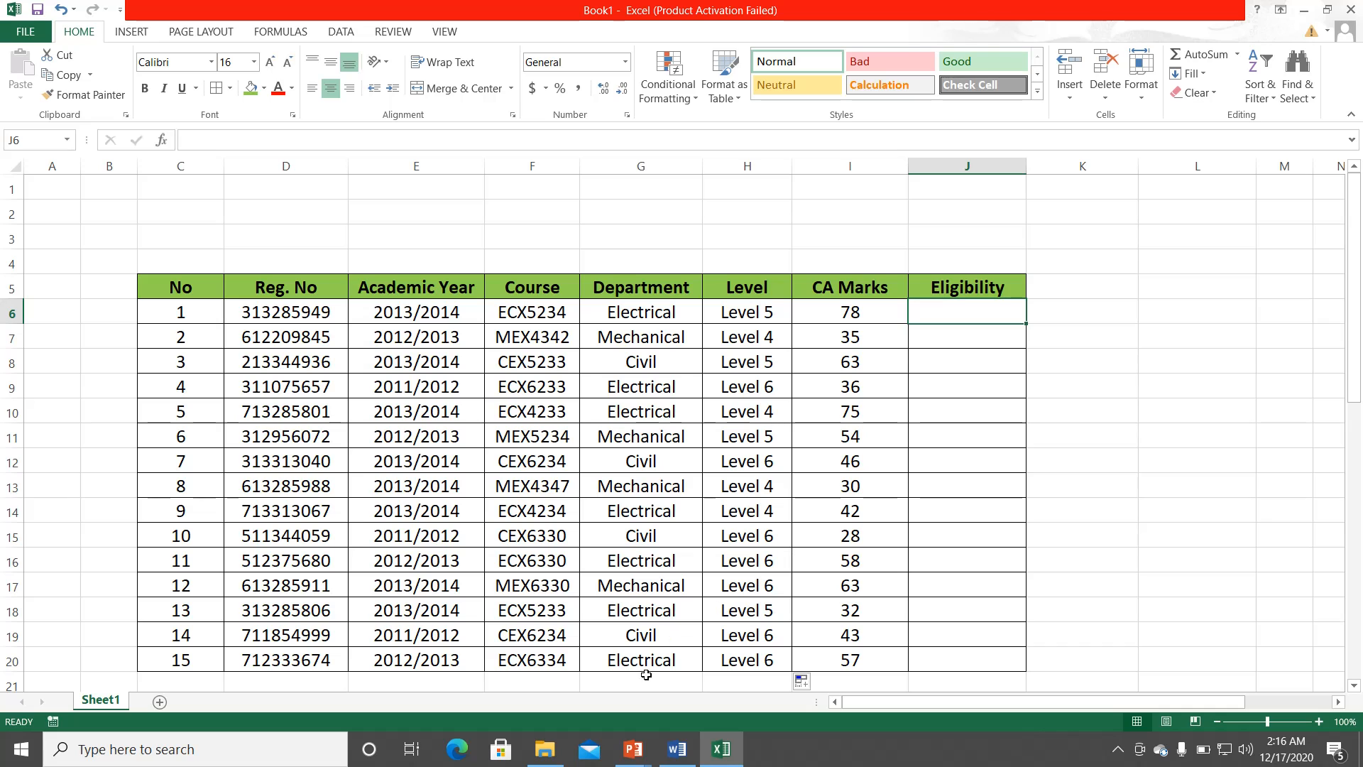
pyautogui.click(633, 749)
pyautogui.click(664, 675)
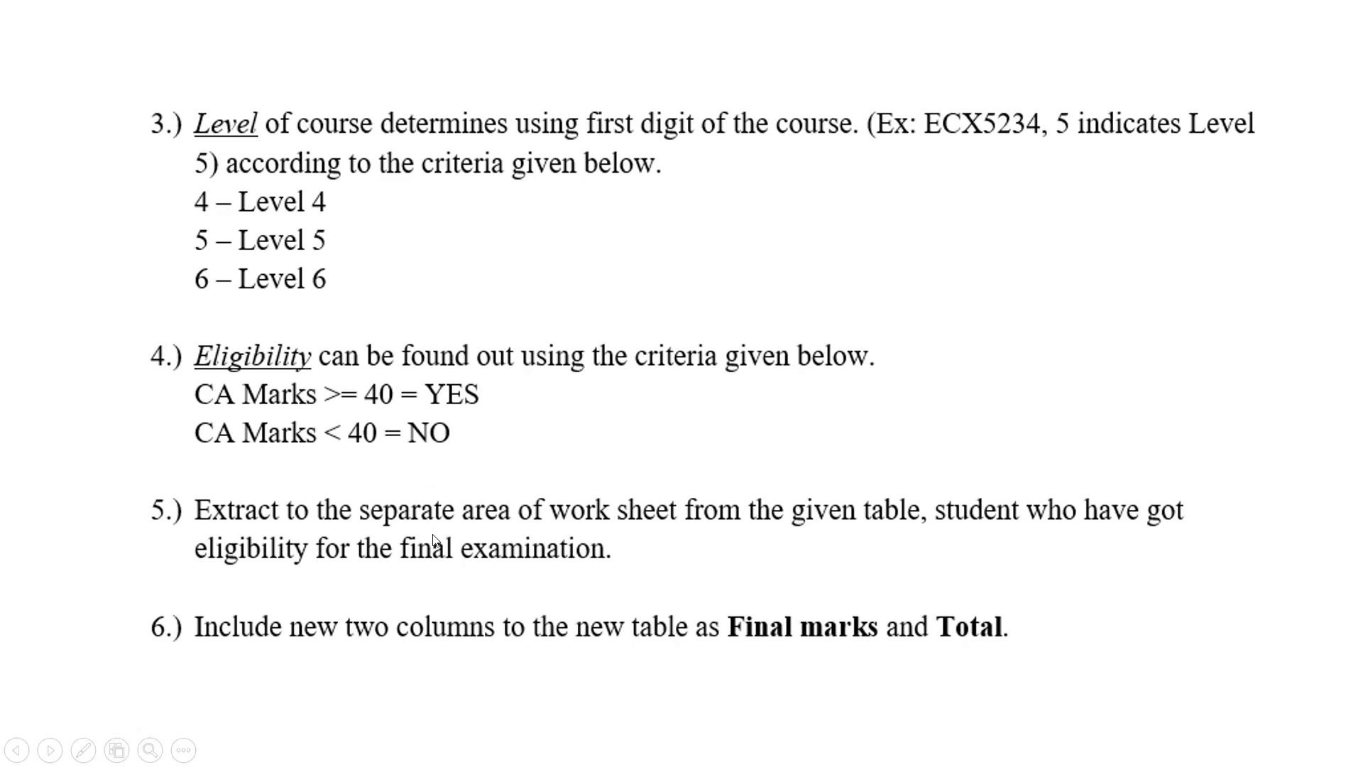
pyautogui.press('super')
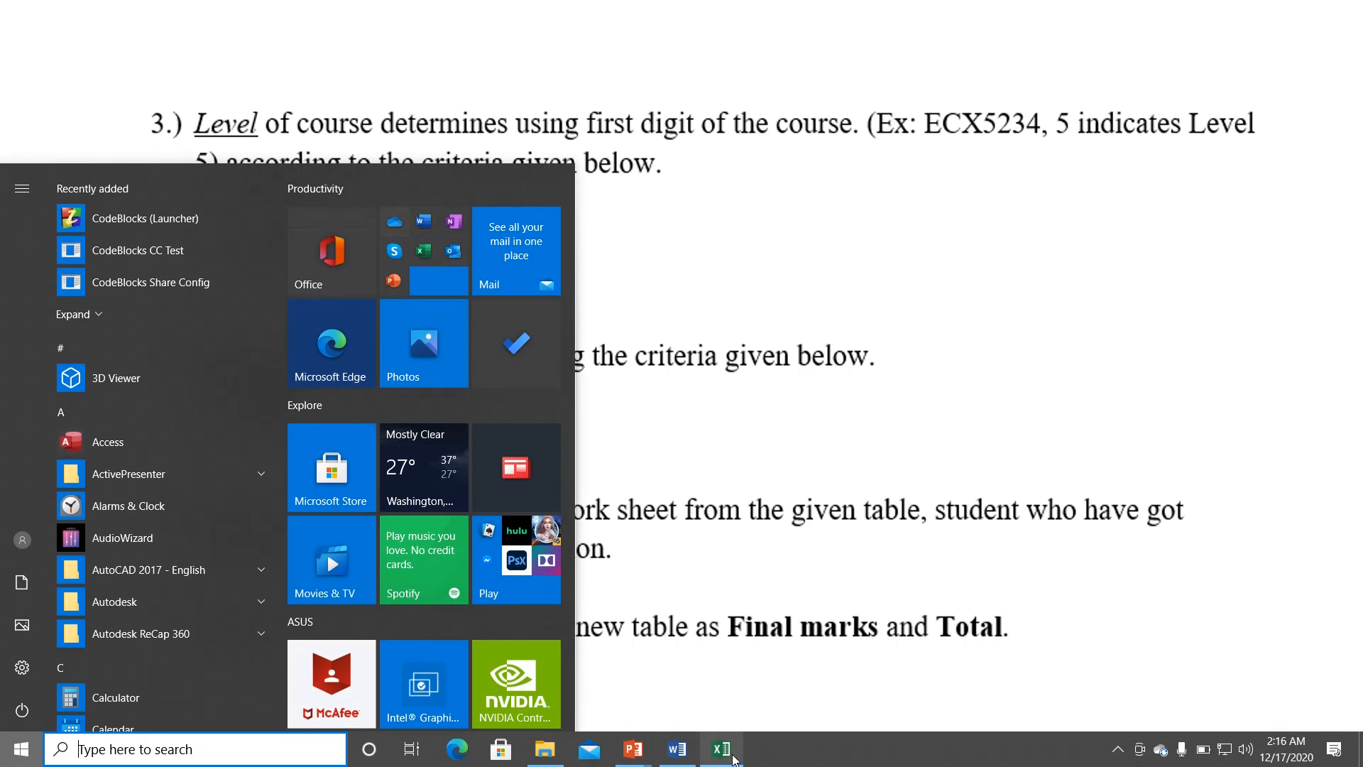
pyautogui.click(721, 749)
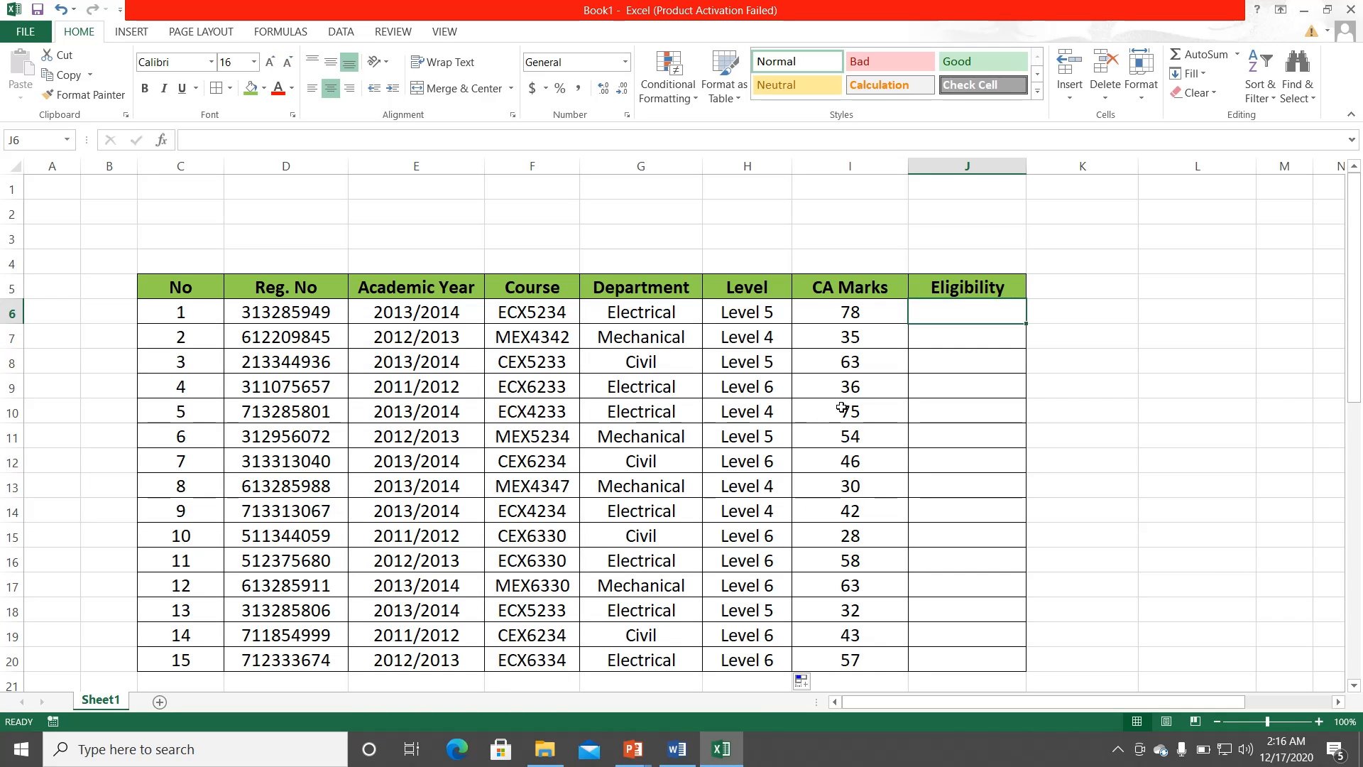
# Step: Enter the formula =IF(I6>=40,"YES","NO") in J6, the first Eligibility cell
pyautogui.write('=')
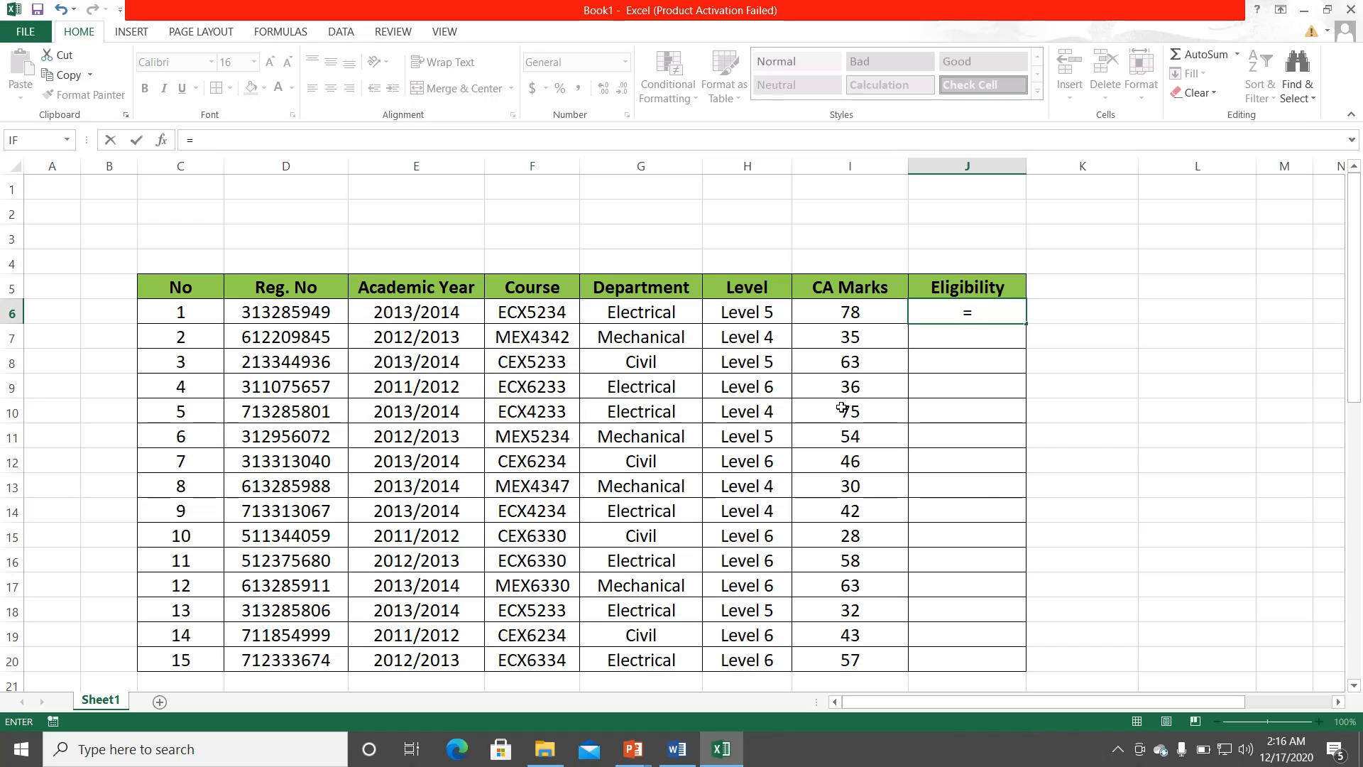
pyautogui.write('IF(')
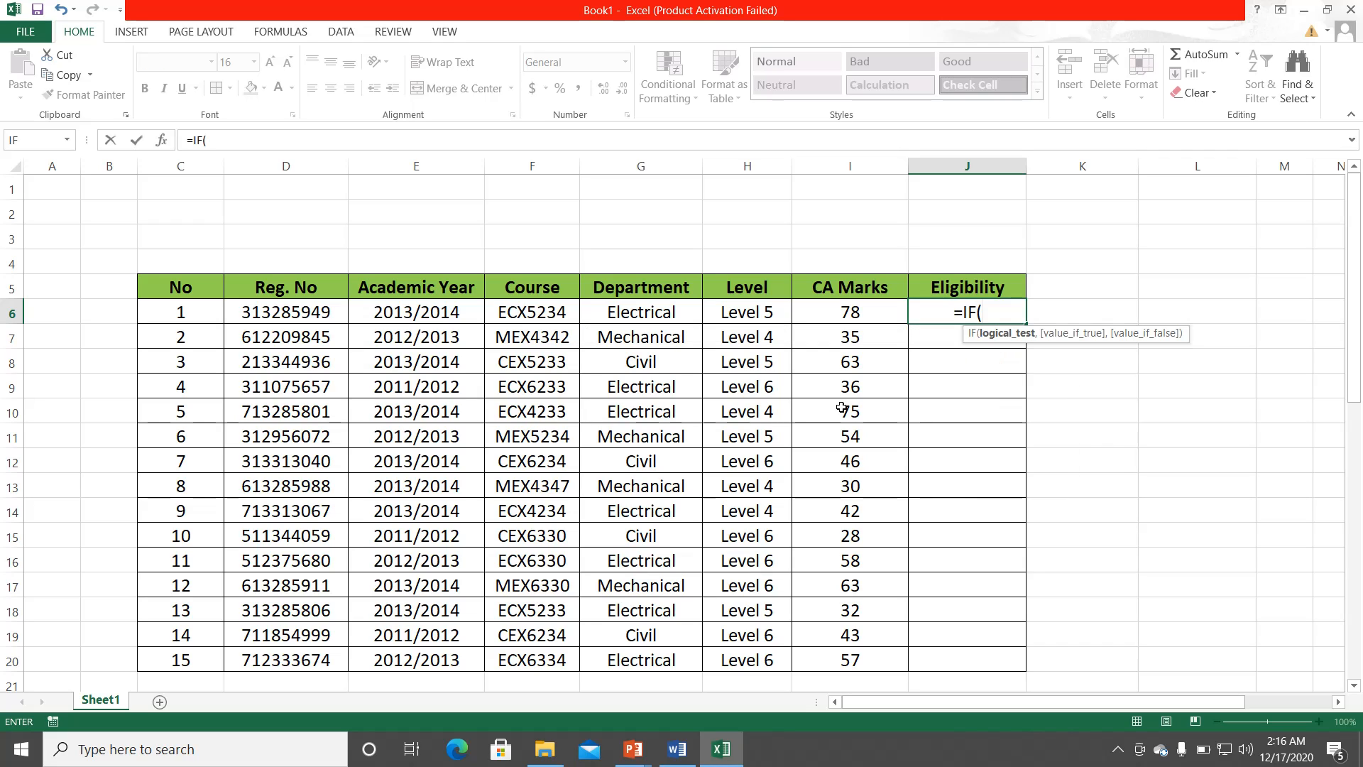
pyautogui.click(877, 316)
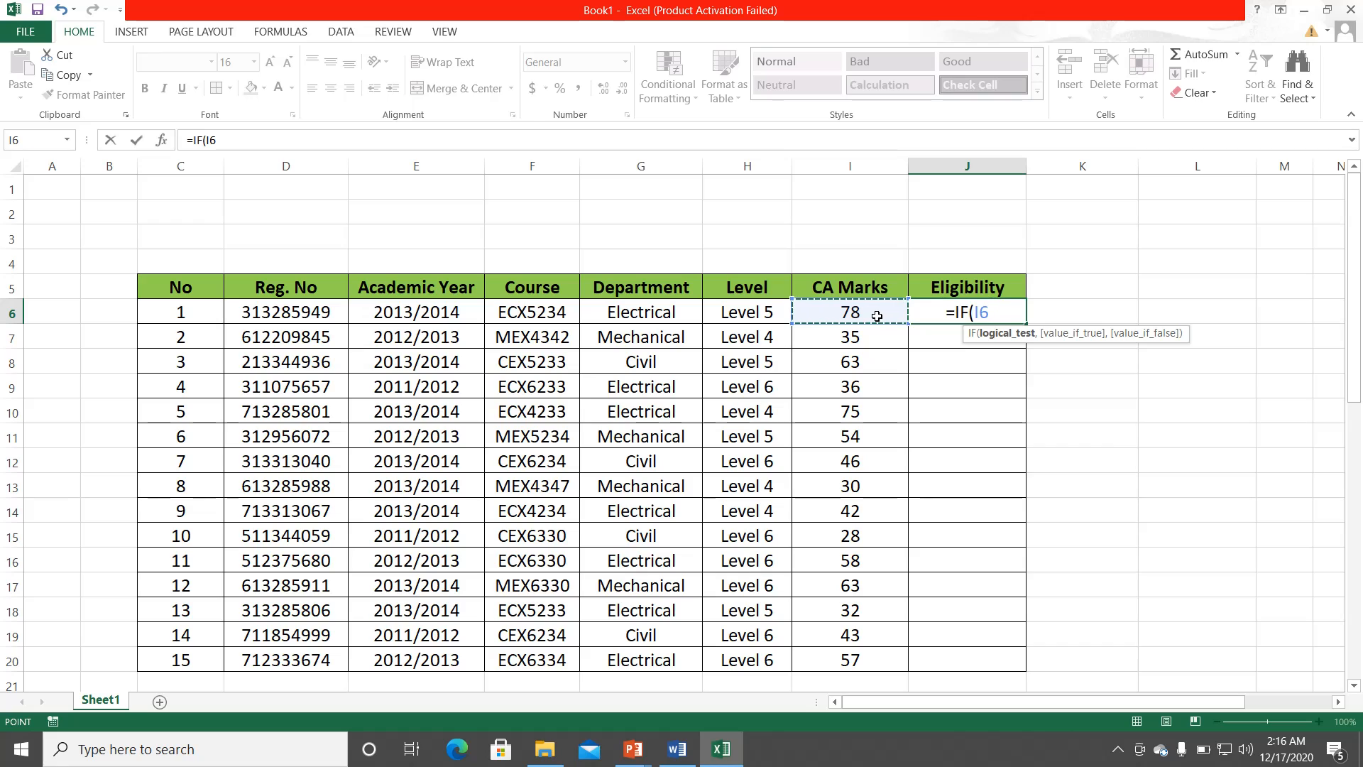
pyautogui.write('>')
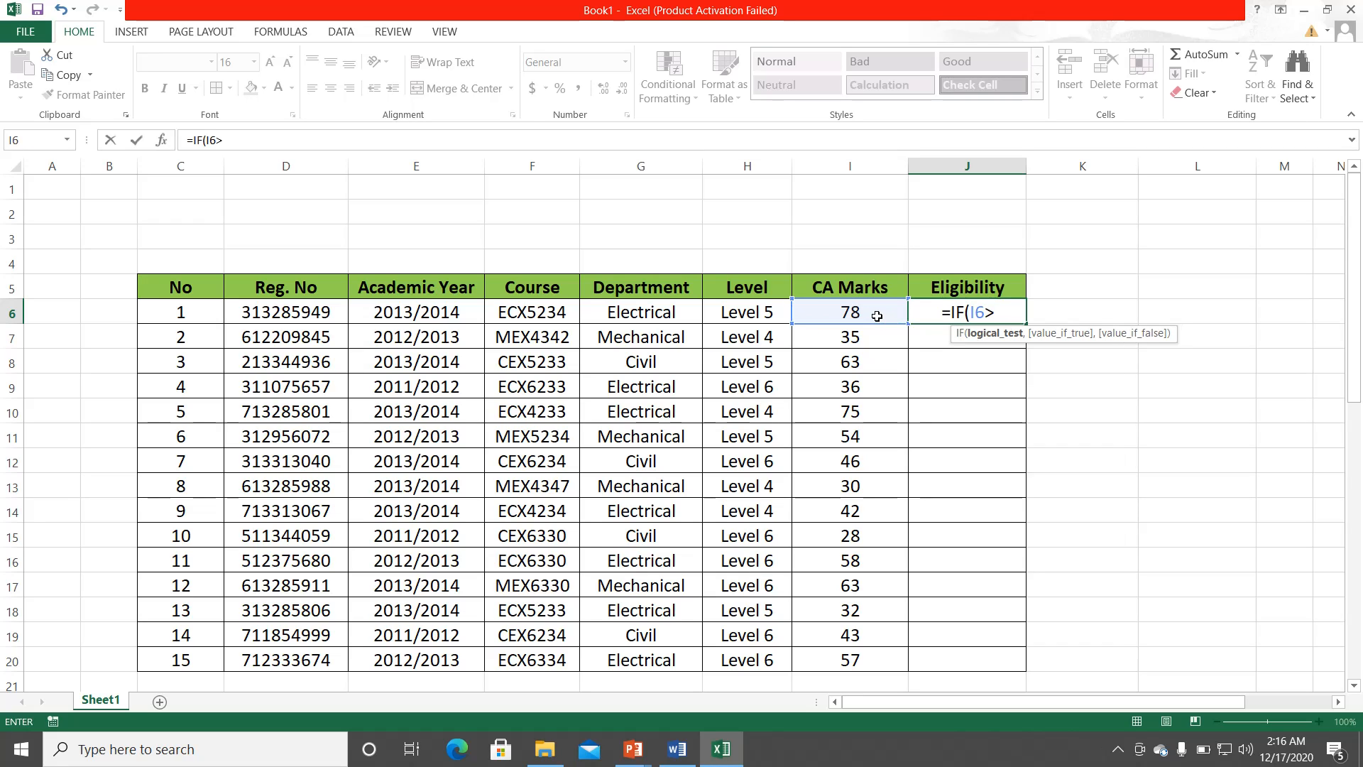
pyautogui.write('=40')
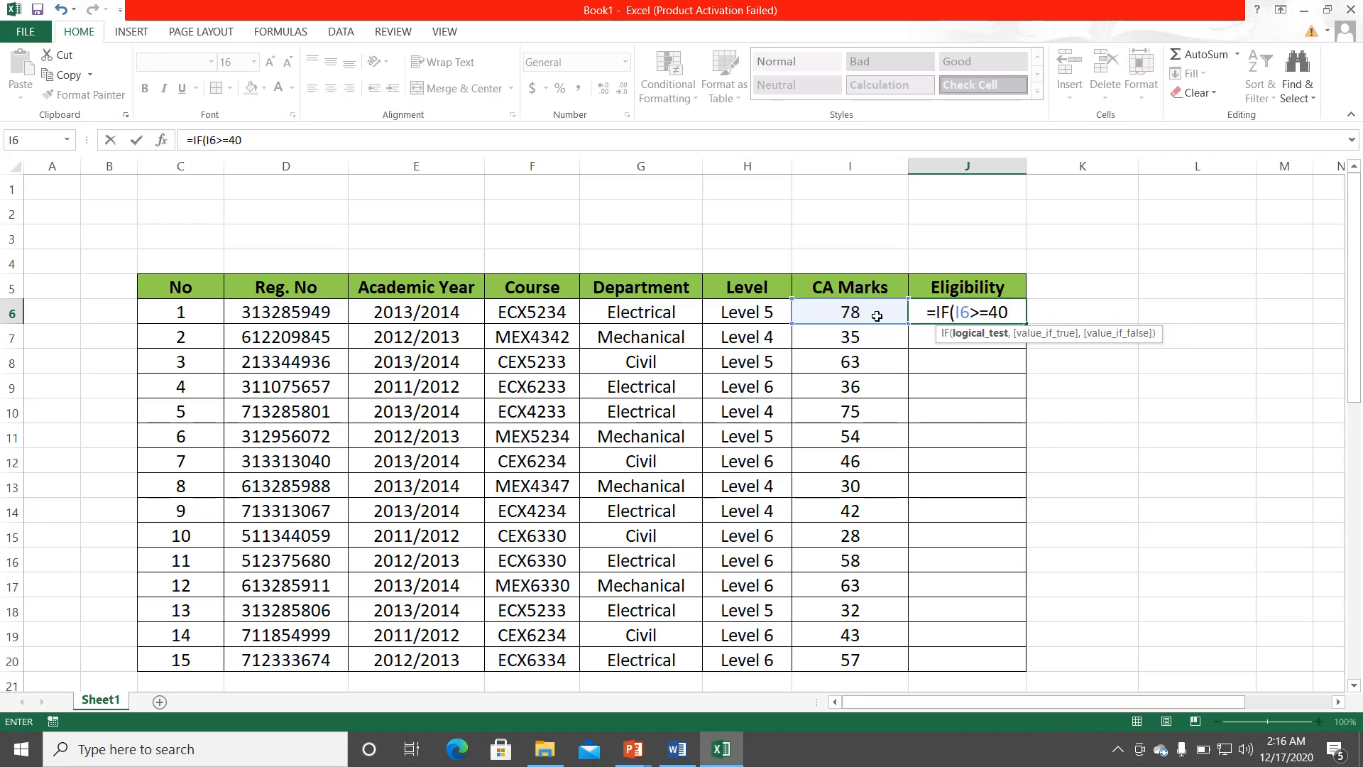
pyautogui.write(',"')
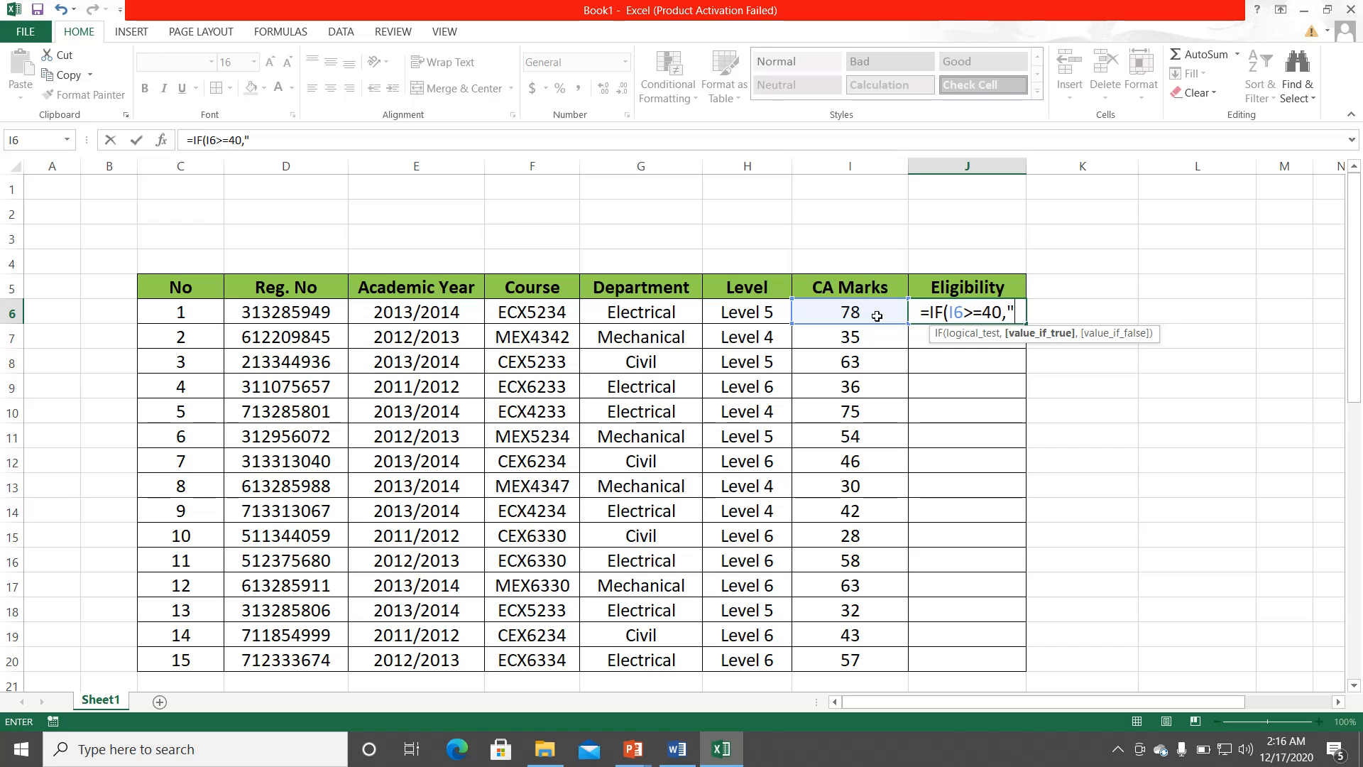
pyautogui.write('YES","')
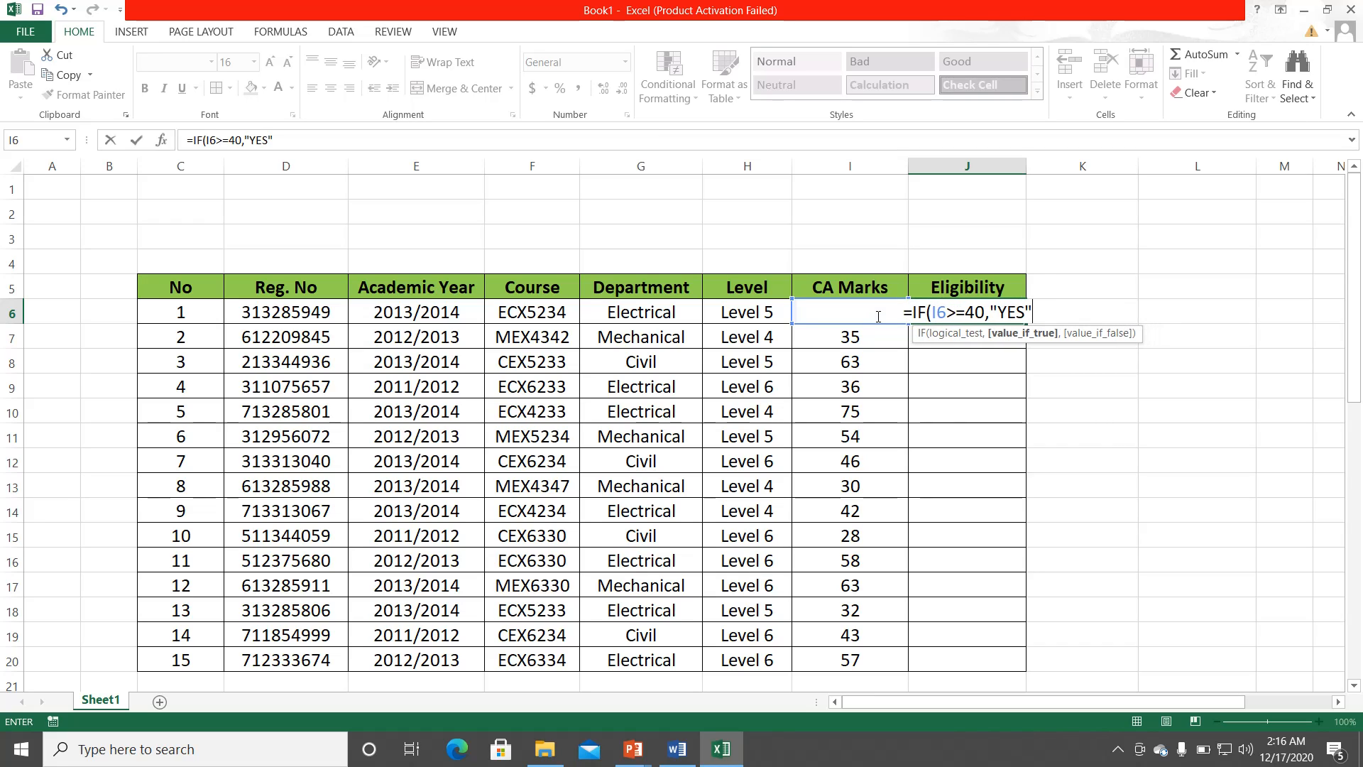
pyautogui.write('N")')
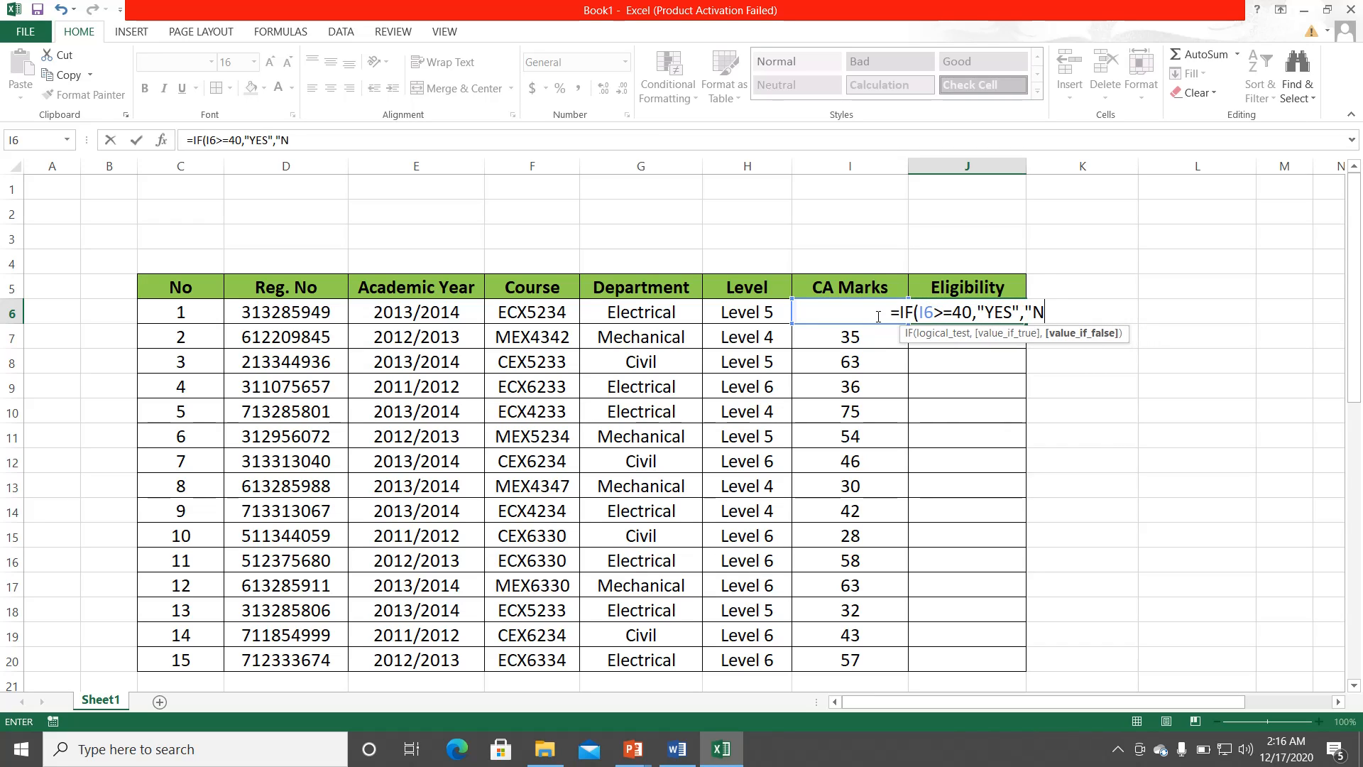
pyautogui.press('BackSpace')
pyautogui.press('BackSpace')
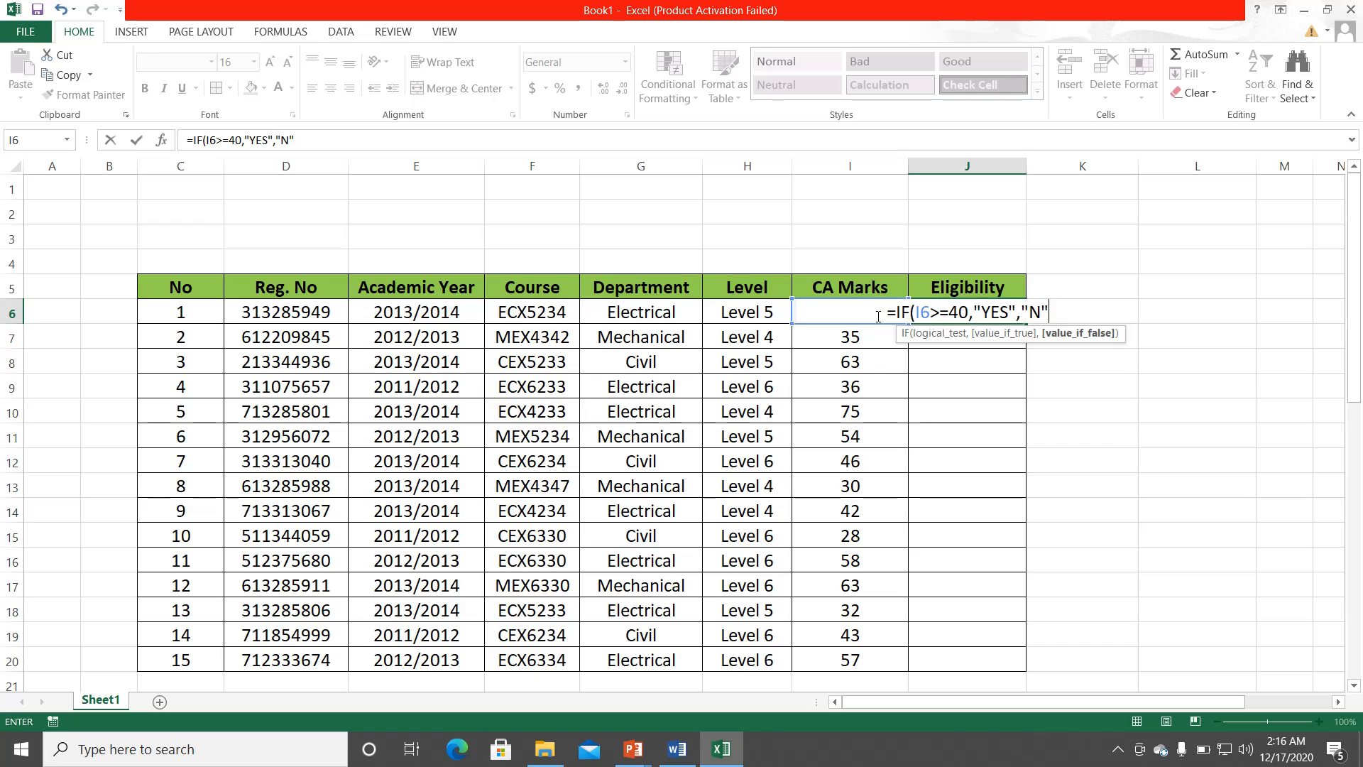
pyautogui.write('O")')
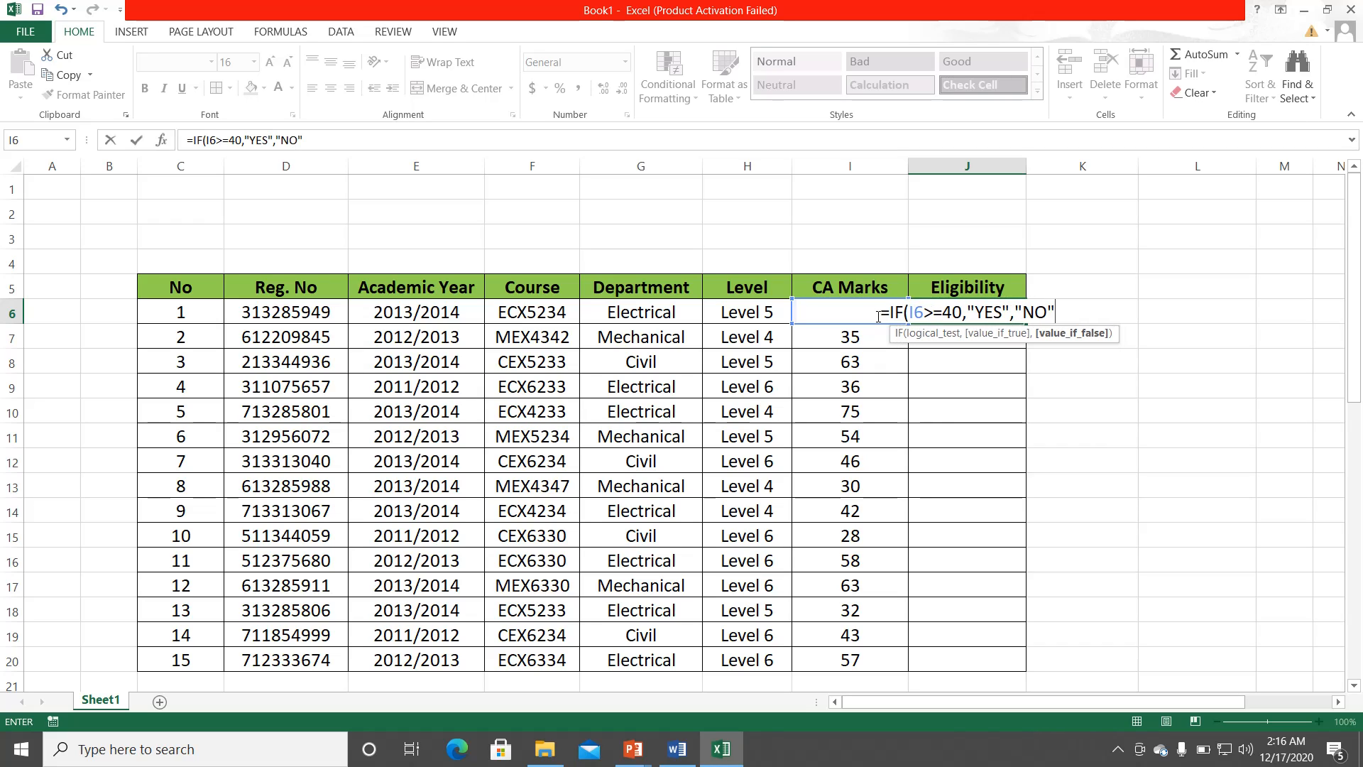
pyautogui.press('Return')
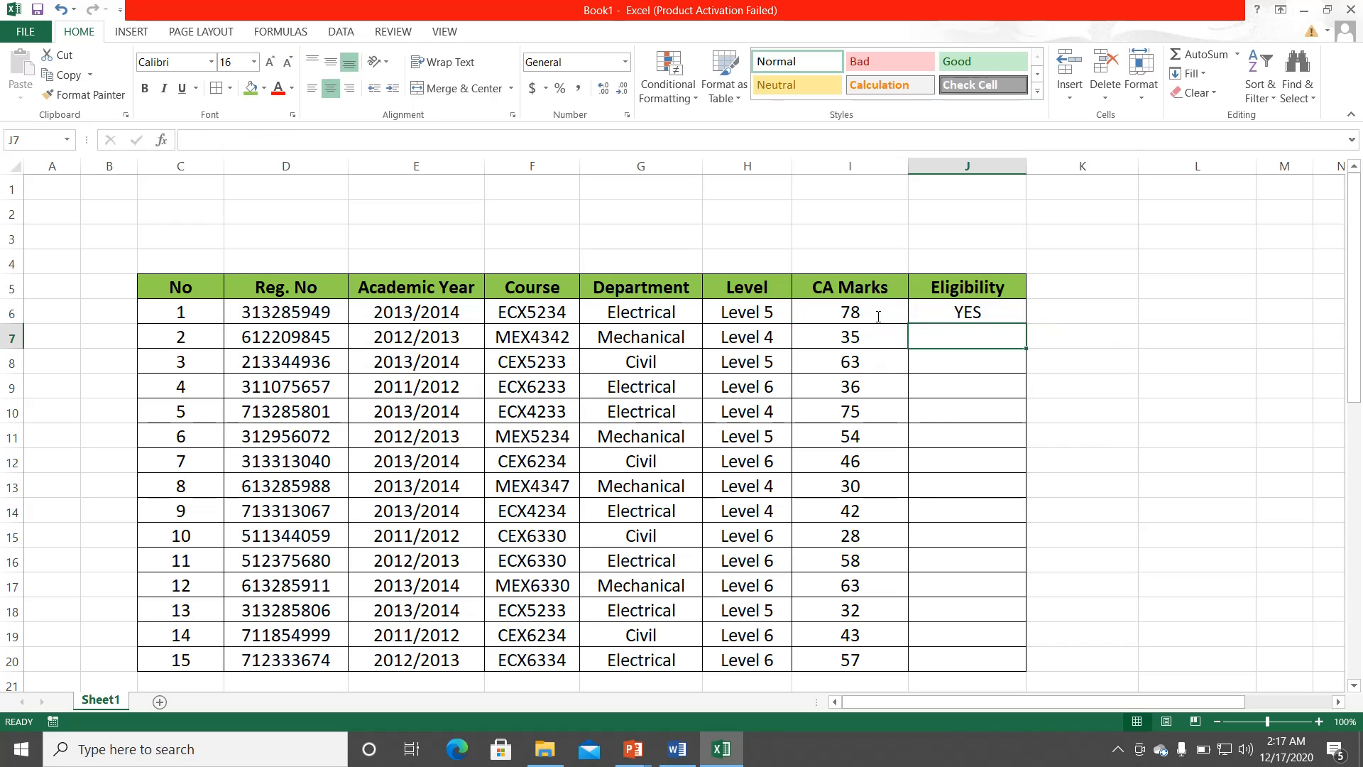
# Step: Fill the Eligibility formula from J6 down to J20 and deselect the range
pyautogui.click(930, 317)
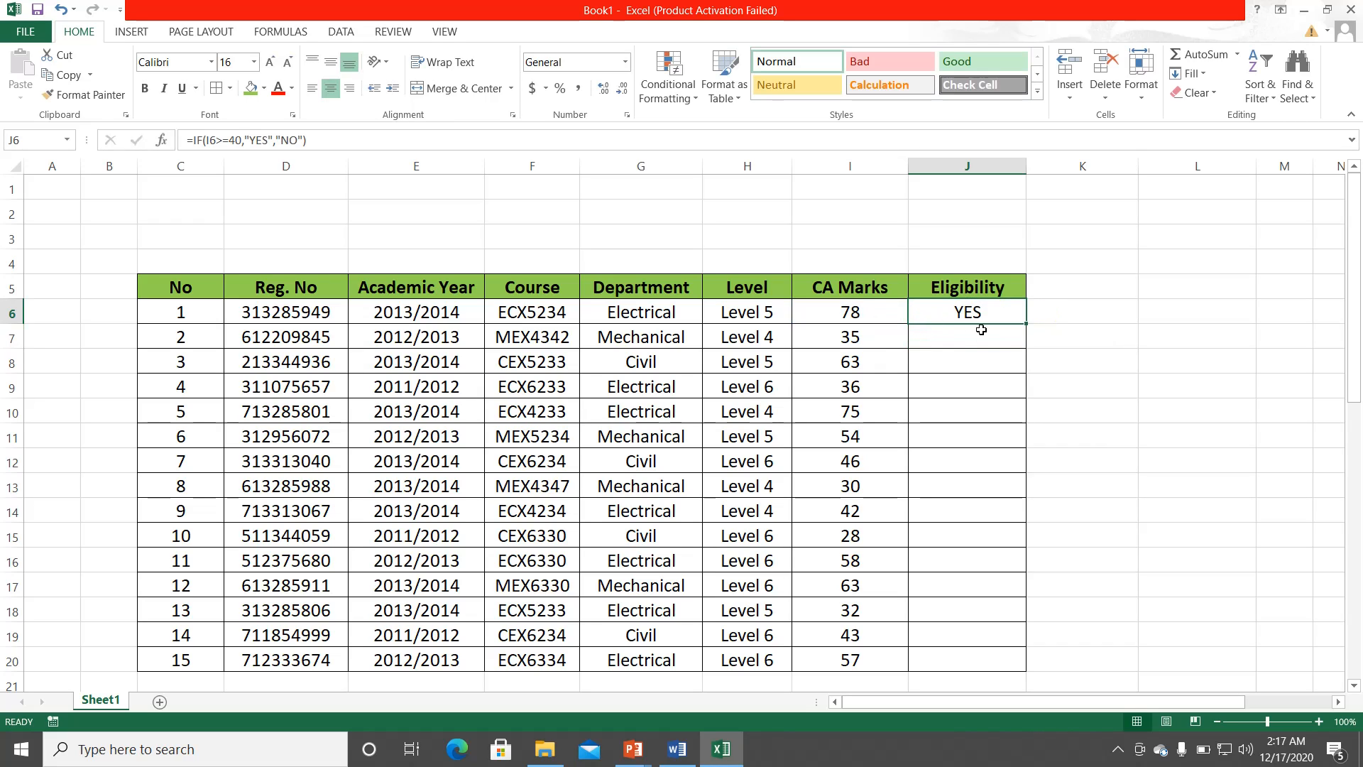
pyautogui.doubleClick(1025, 325)
pyautogui.click(1150, 482)
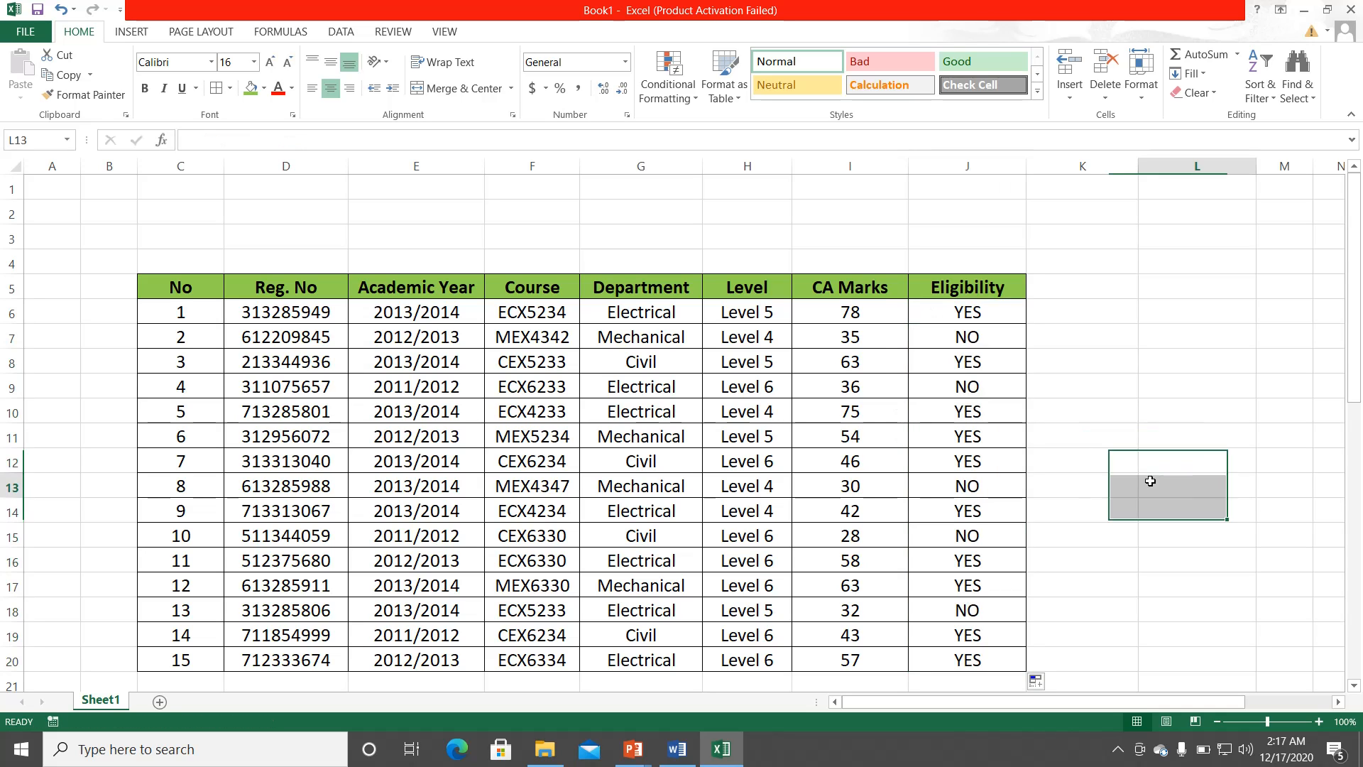
# Step: Switch to the PowerPoint project brief and read task 5 on extracting students eligible for the final examination
pyautogui.scroll(-1, 1072, 440)
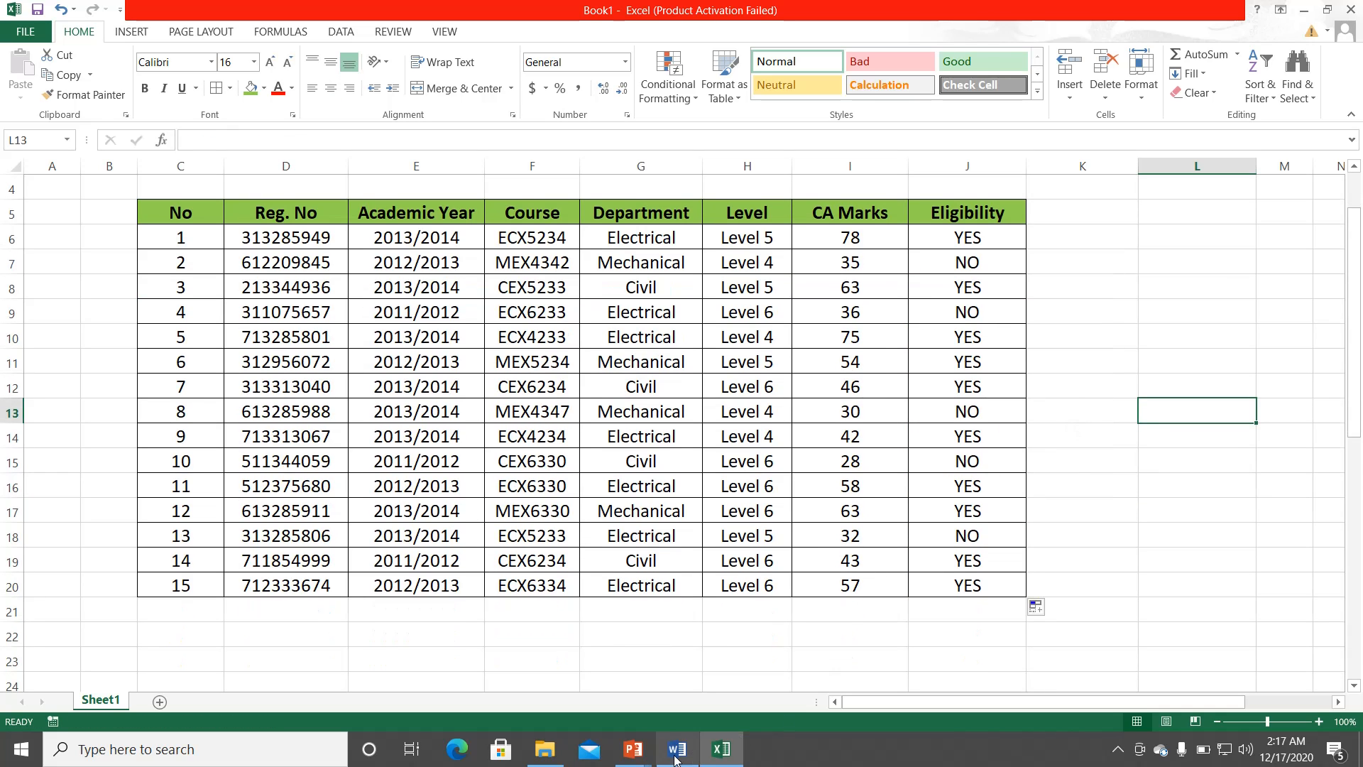
pyautogui.click(724, 682)
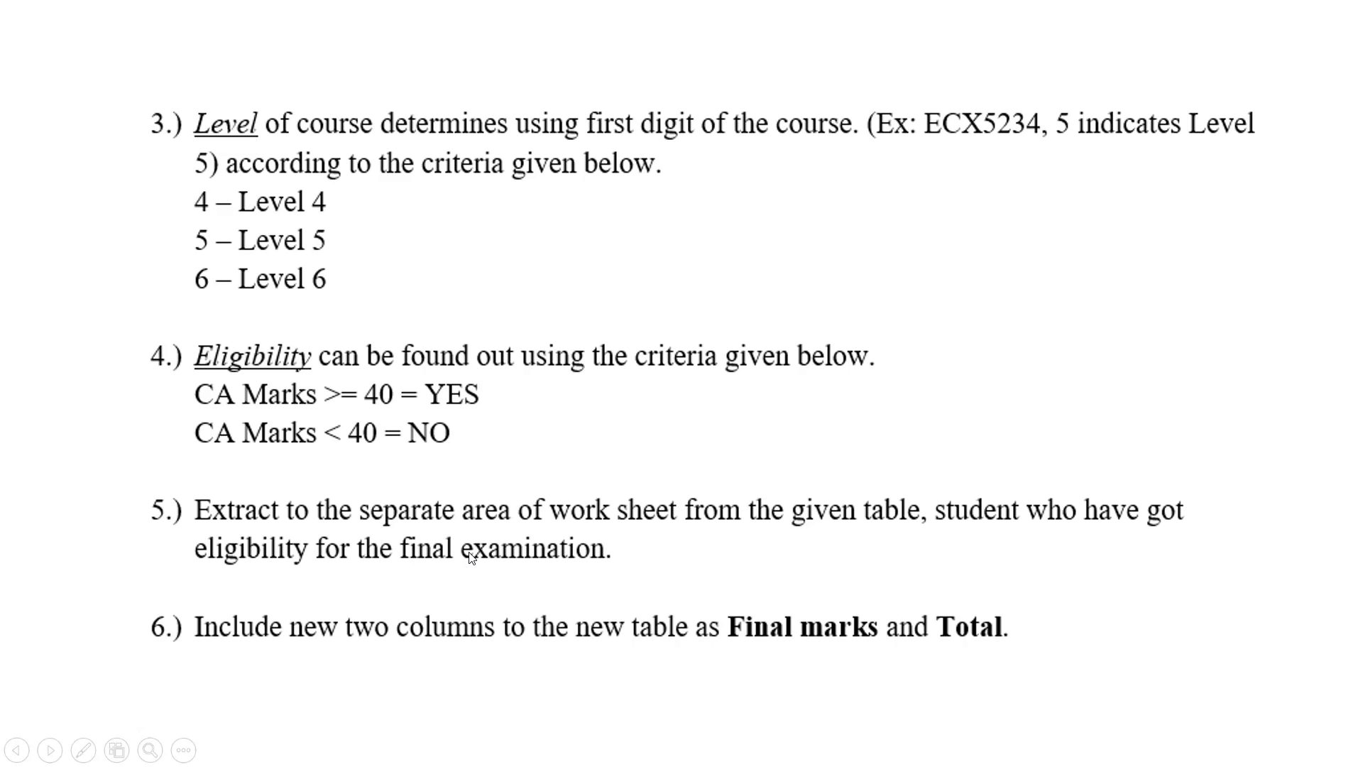
# Step: Check the table in Excel against task 5 of the PowerPoint project brief, and return to Excel
pyautogui.press('super')
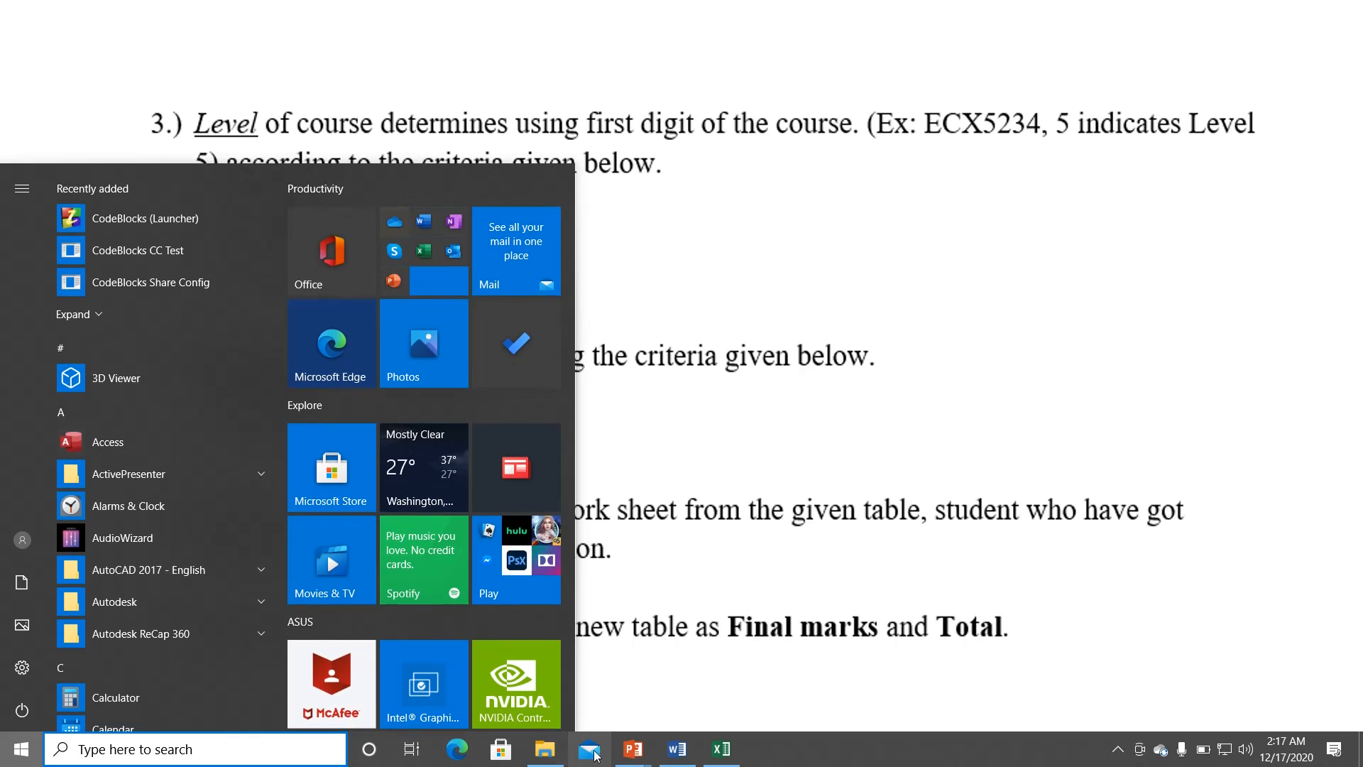
pyautogui.click(721, 749)
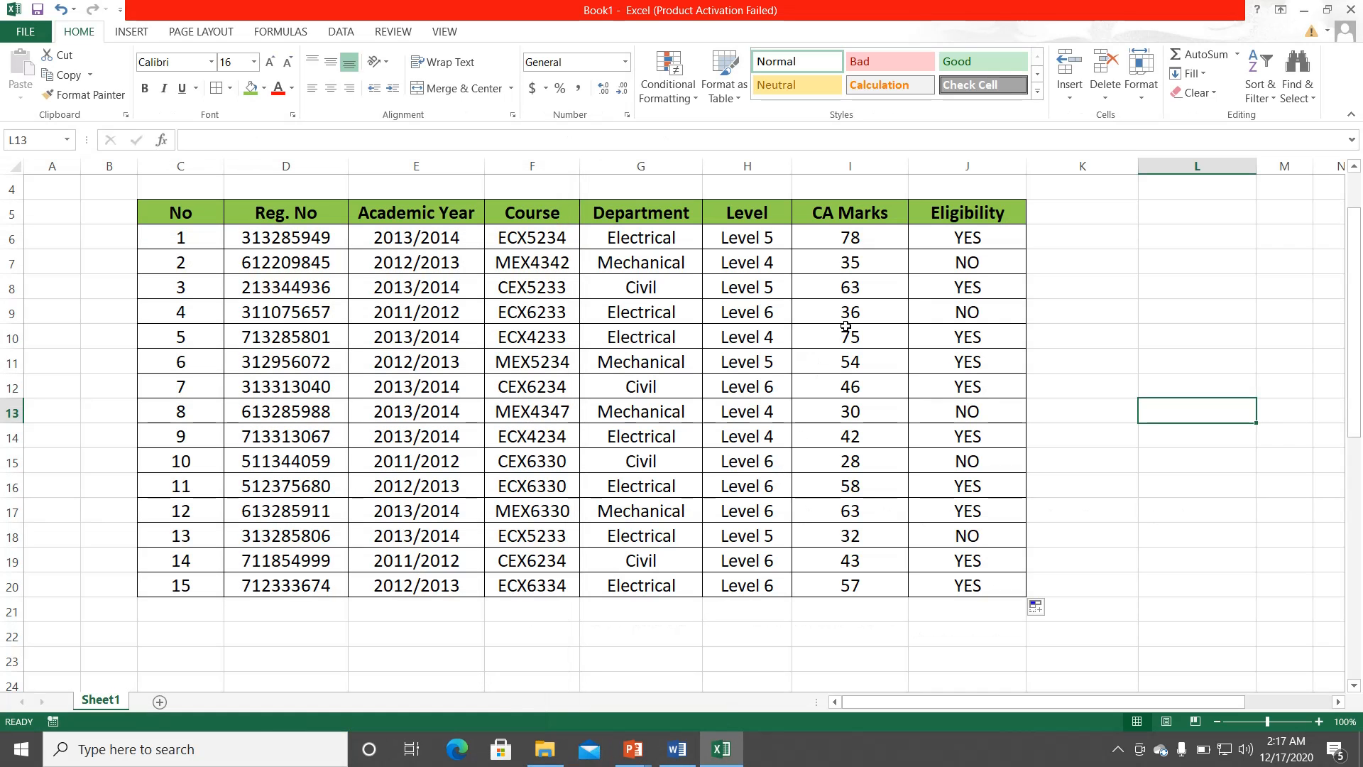
pyautogui.click(634, 750)
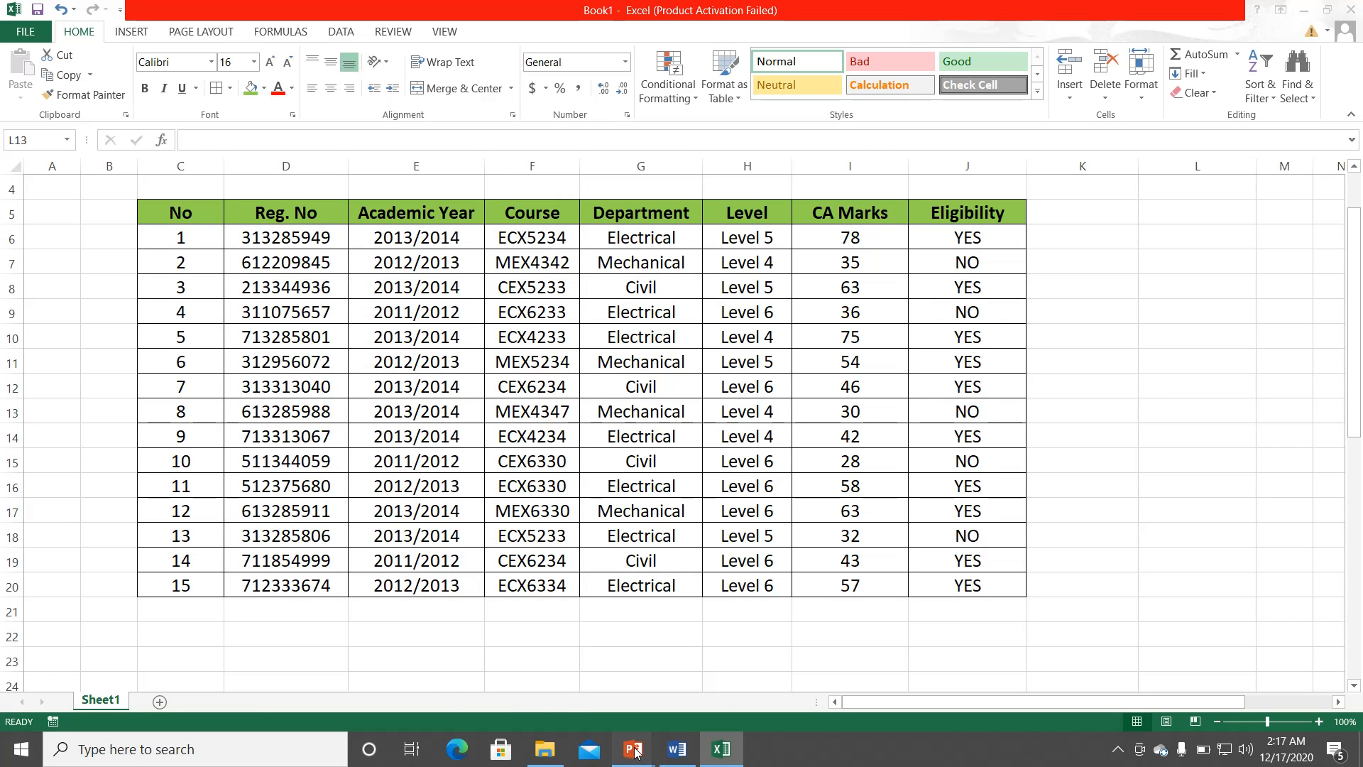
pyautogui.click(692, 682)
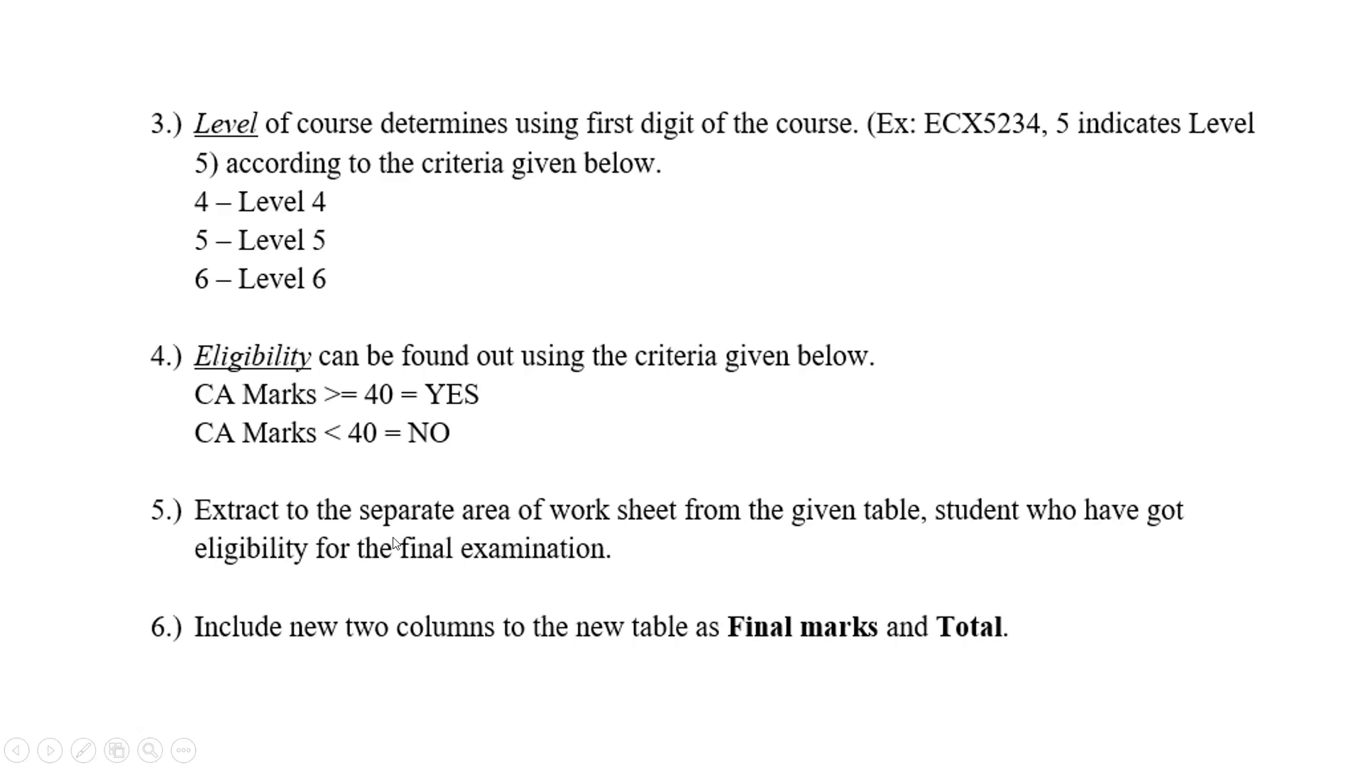
pyautogui.press('super')
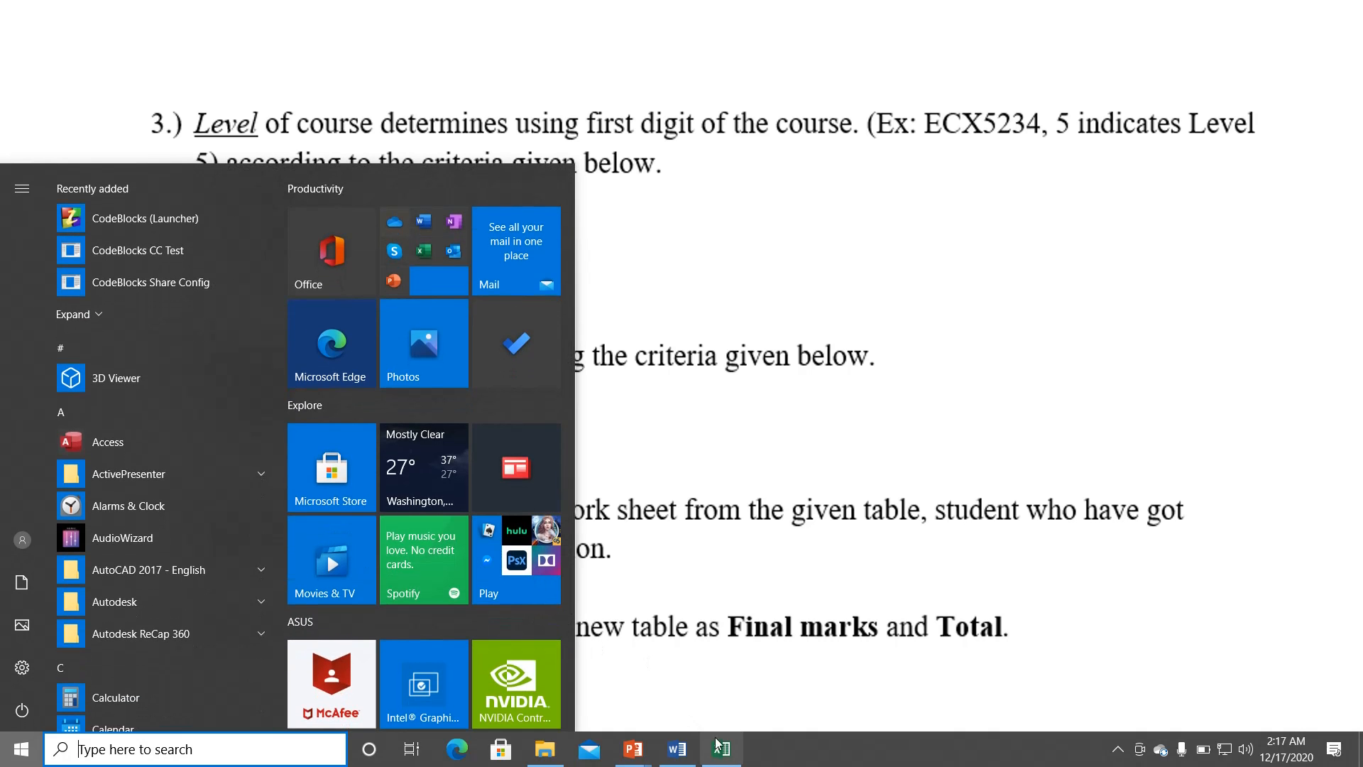
pyautogui.click(721, 749)
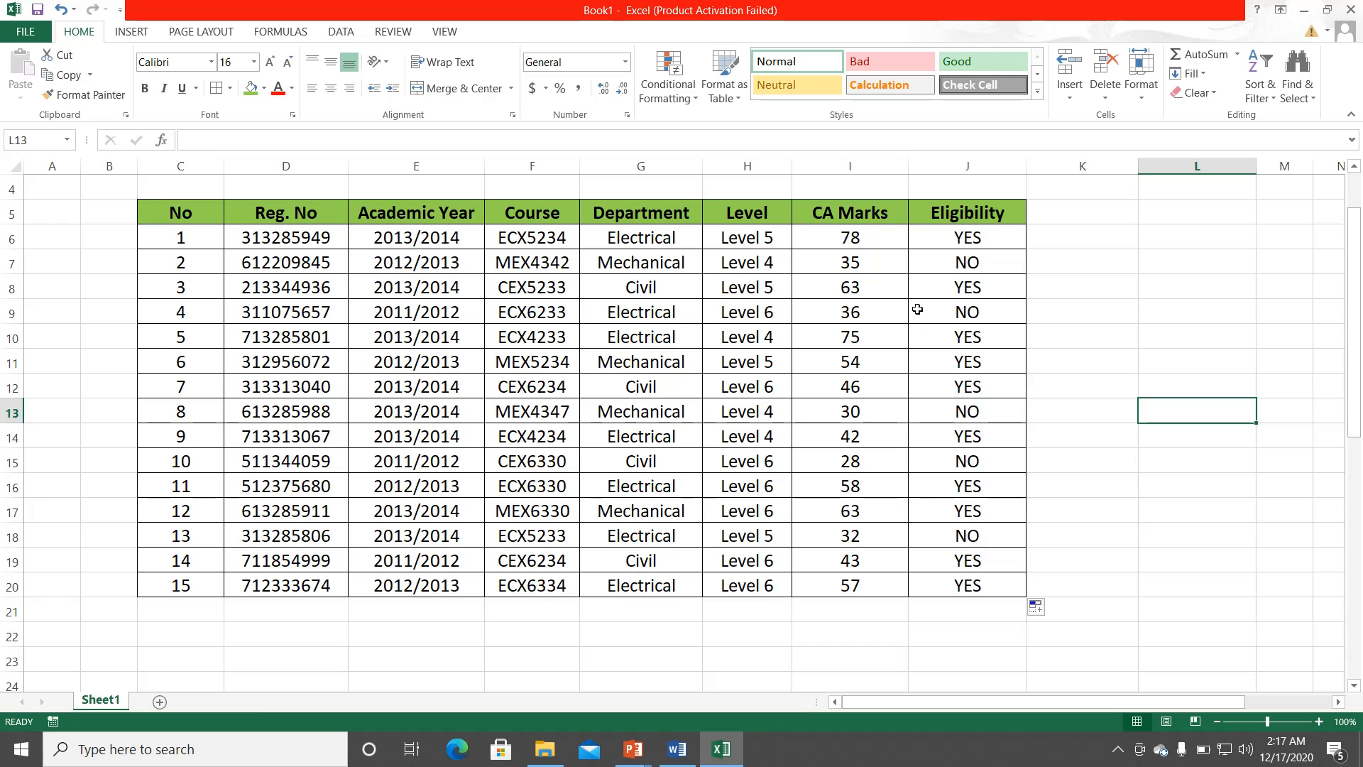
# Step: Copy the Eligibility header from J5 to J1 to start the filter's criteria range
pyautogui.click(947, 293)
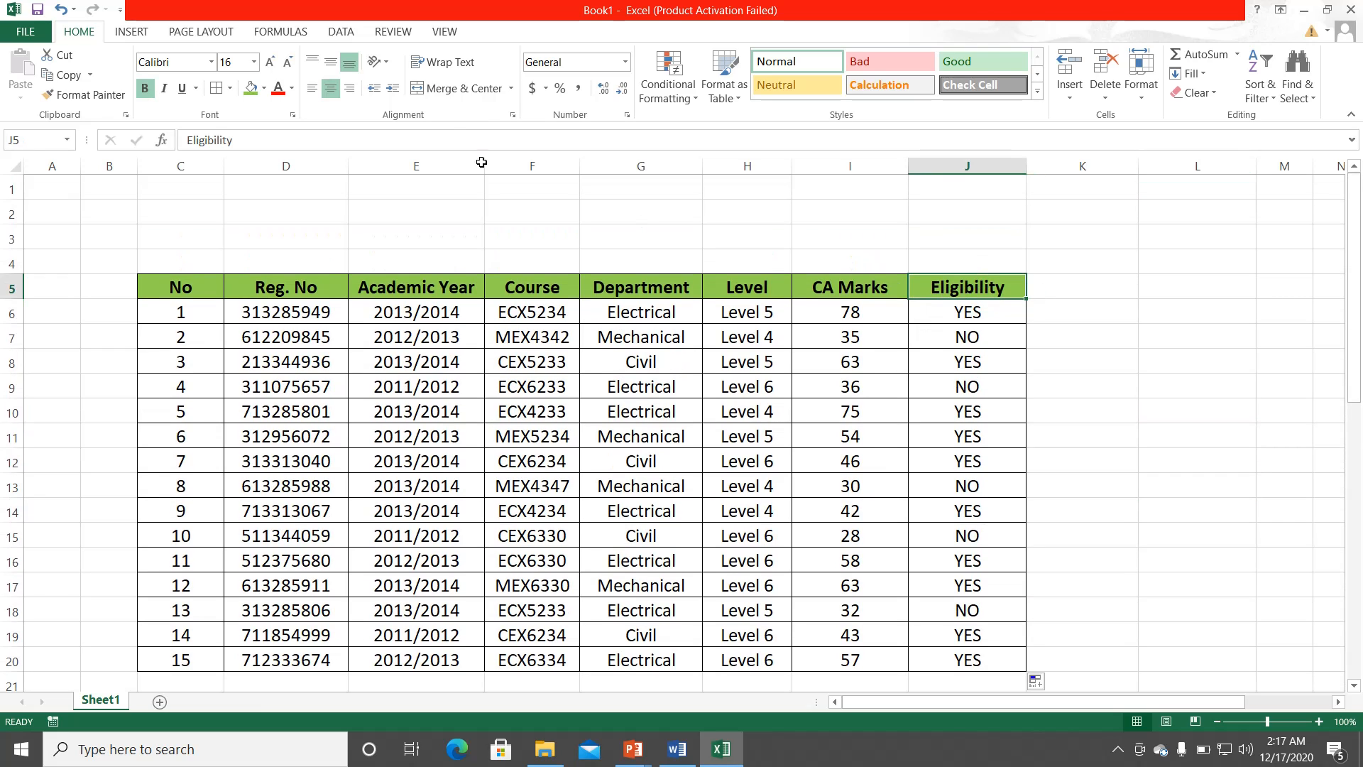
pyautogui.click(64, 75)
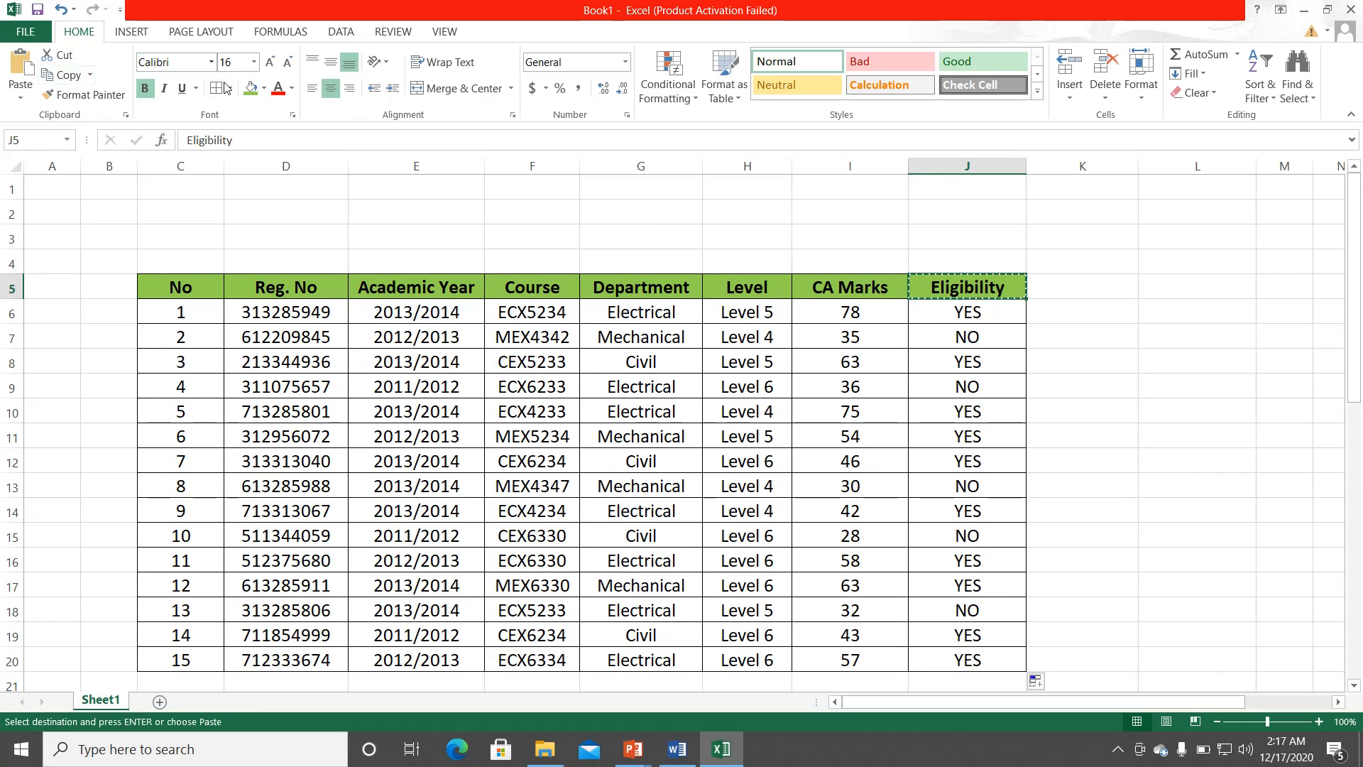
pyautogui.click(930, 188)
pyautogui.click(10, 68)
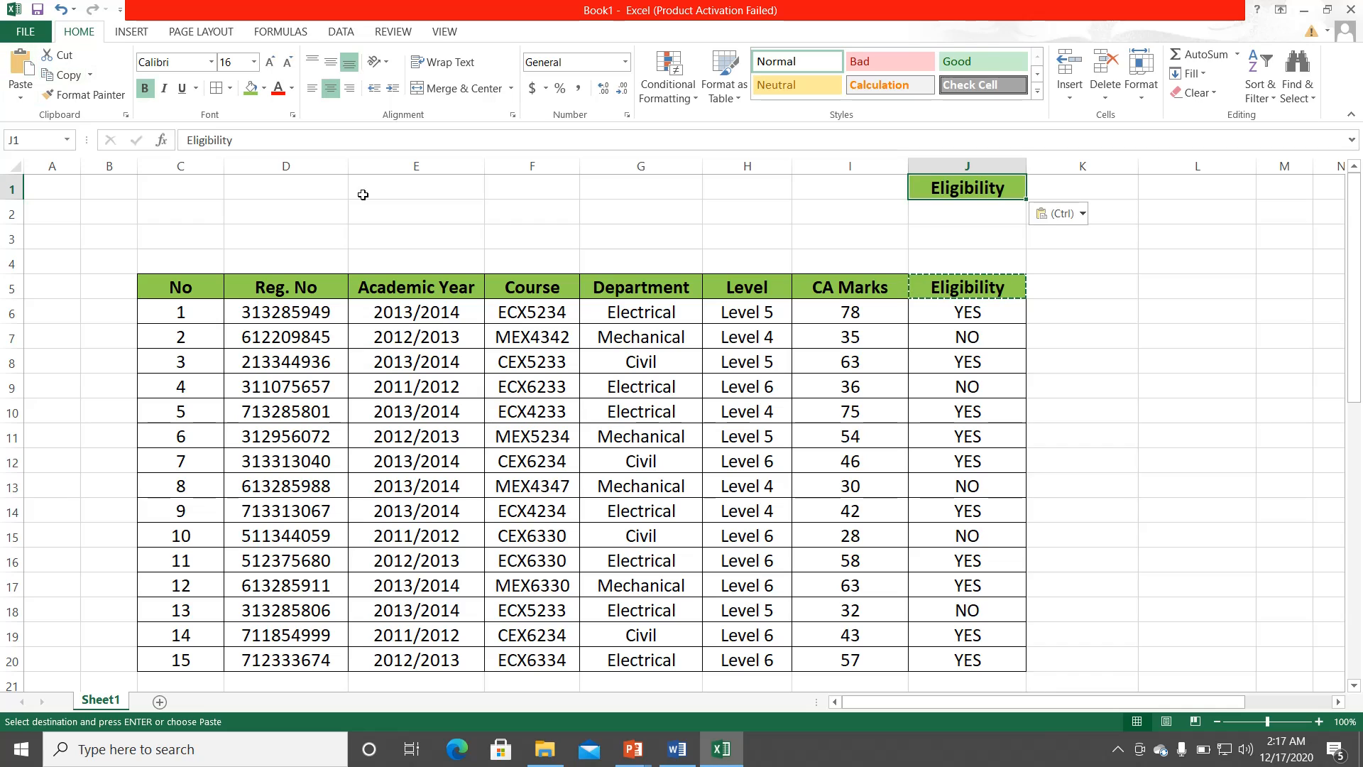
pyautogui.press('Escape')
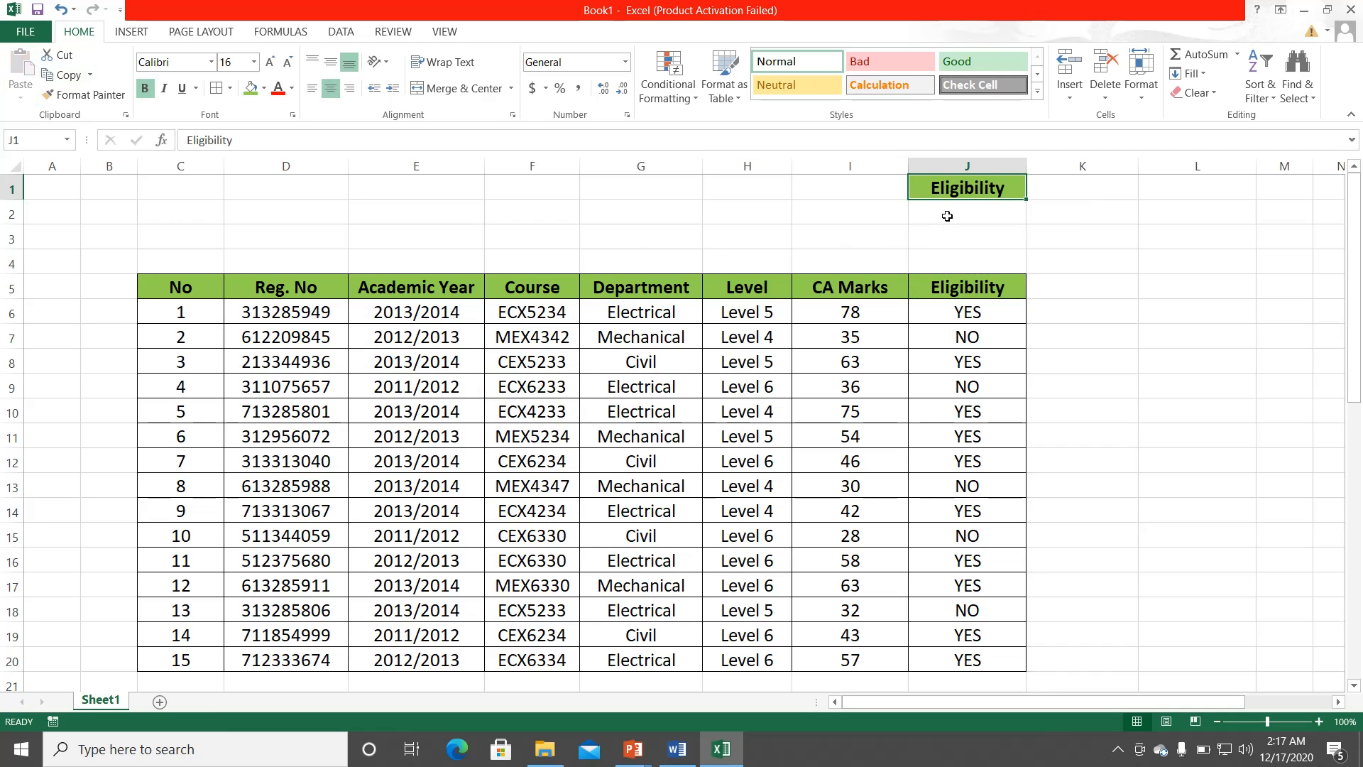
# Step: Enter the criterion YES in J2 under the copied Eligibility header
pyautogui.click(947, 216)
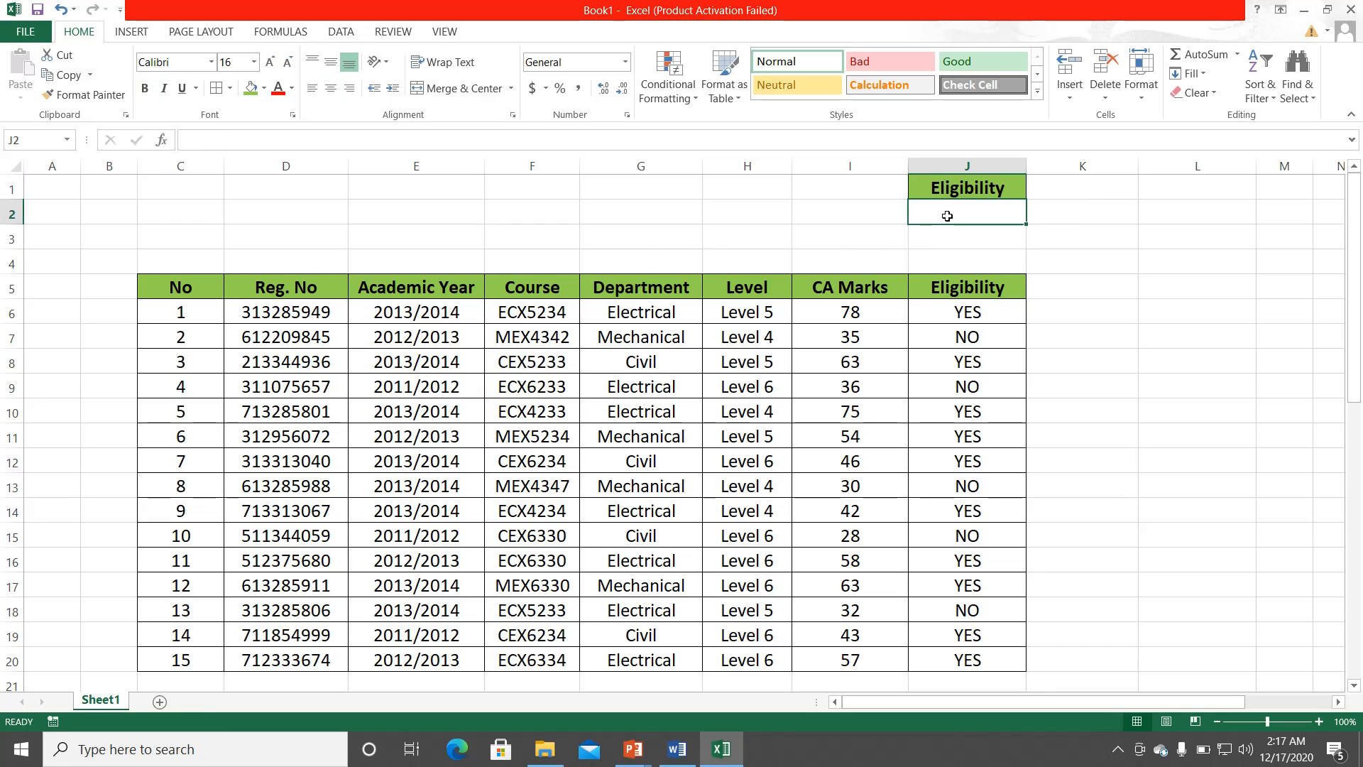
pyautogui.write('YES')
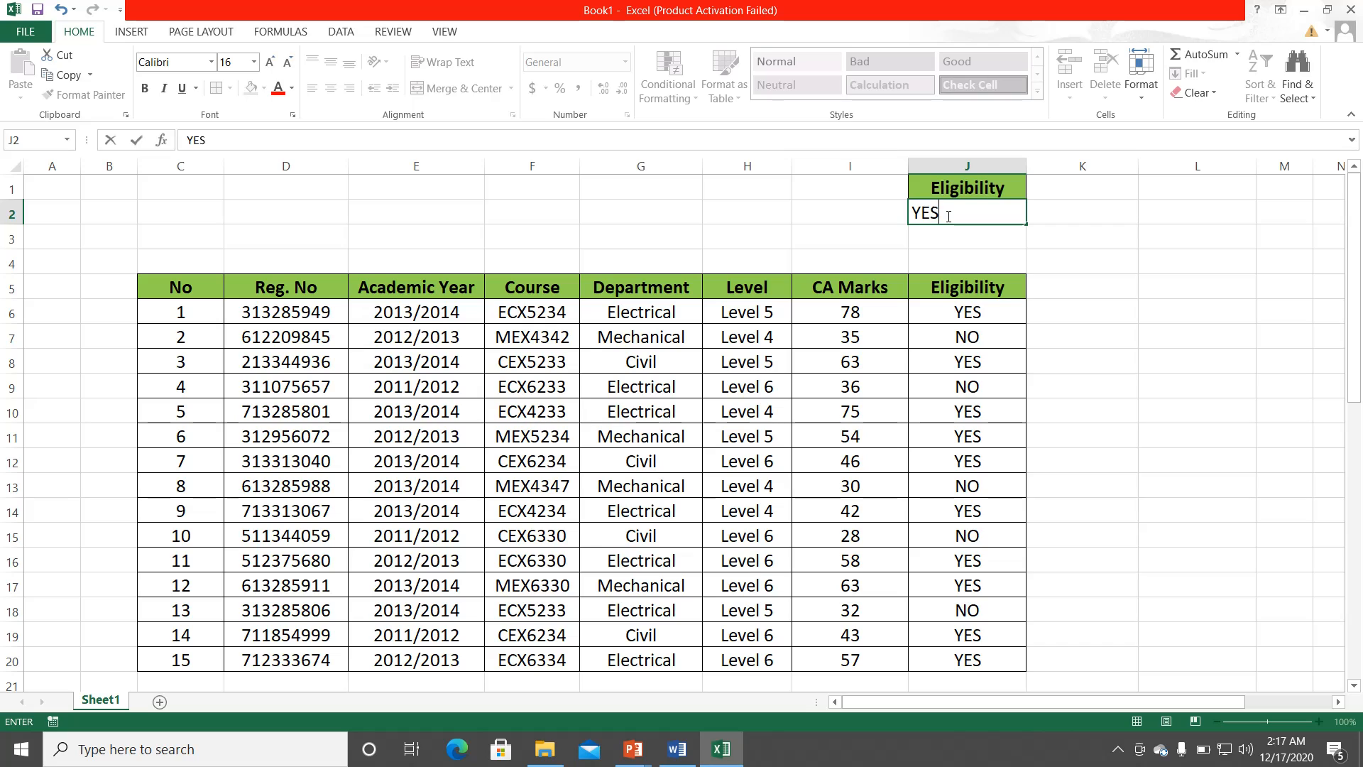
pyautogui.press('Return')
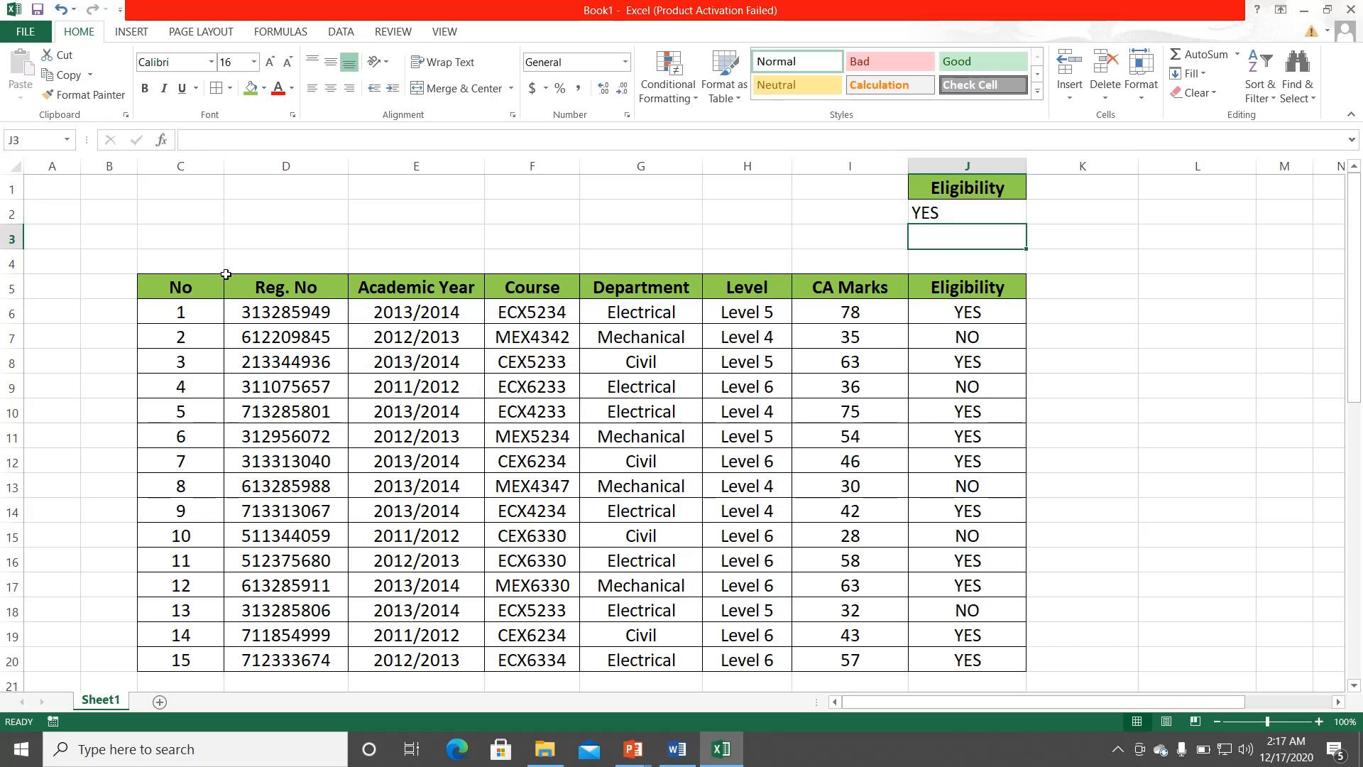
# Step: Copy the student table's header row C5:J5 to row 22, starting at C22
pyautogui.moveTo(177, 287); pyautogui.dragTo(944, 284)
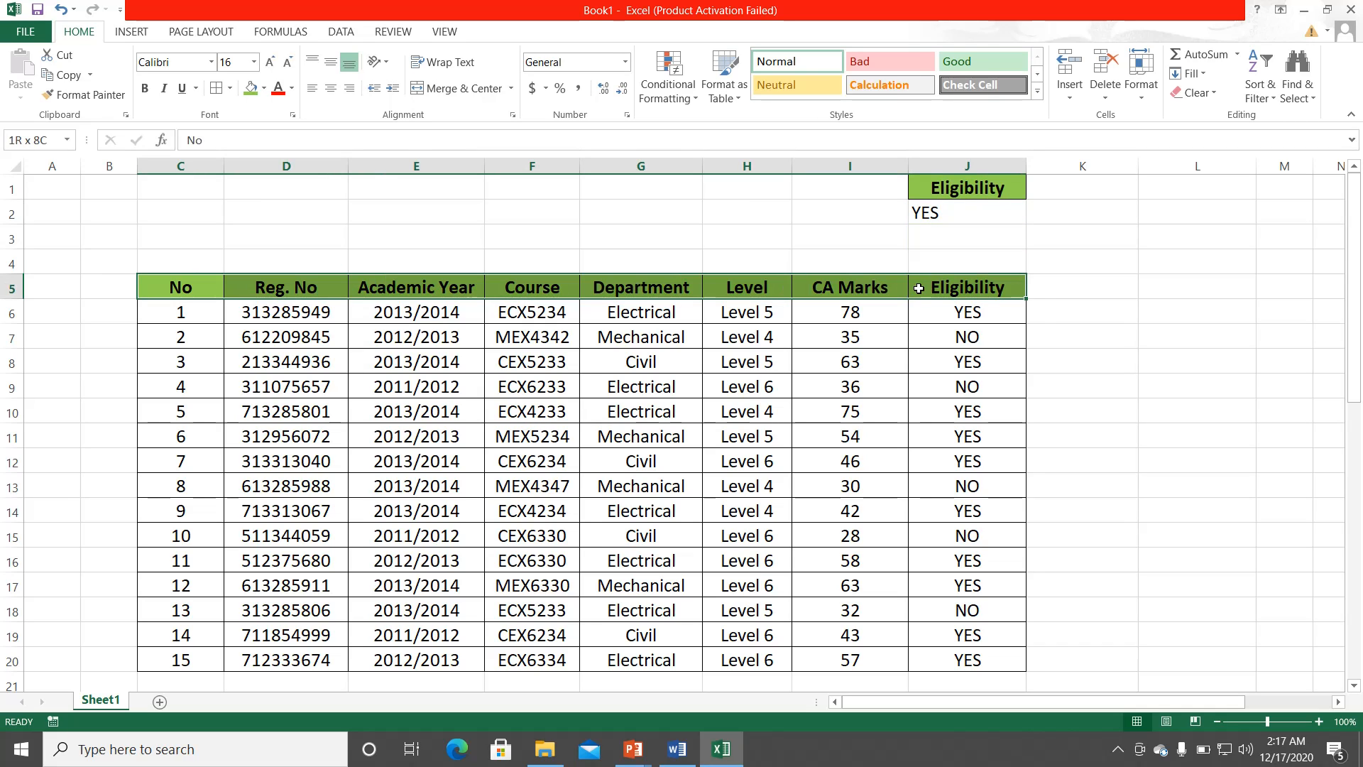
pyautogui.click(68, 76)
pyautogui.scroll(-2, 178, 497)
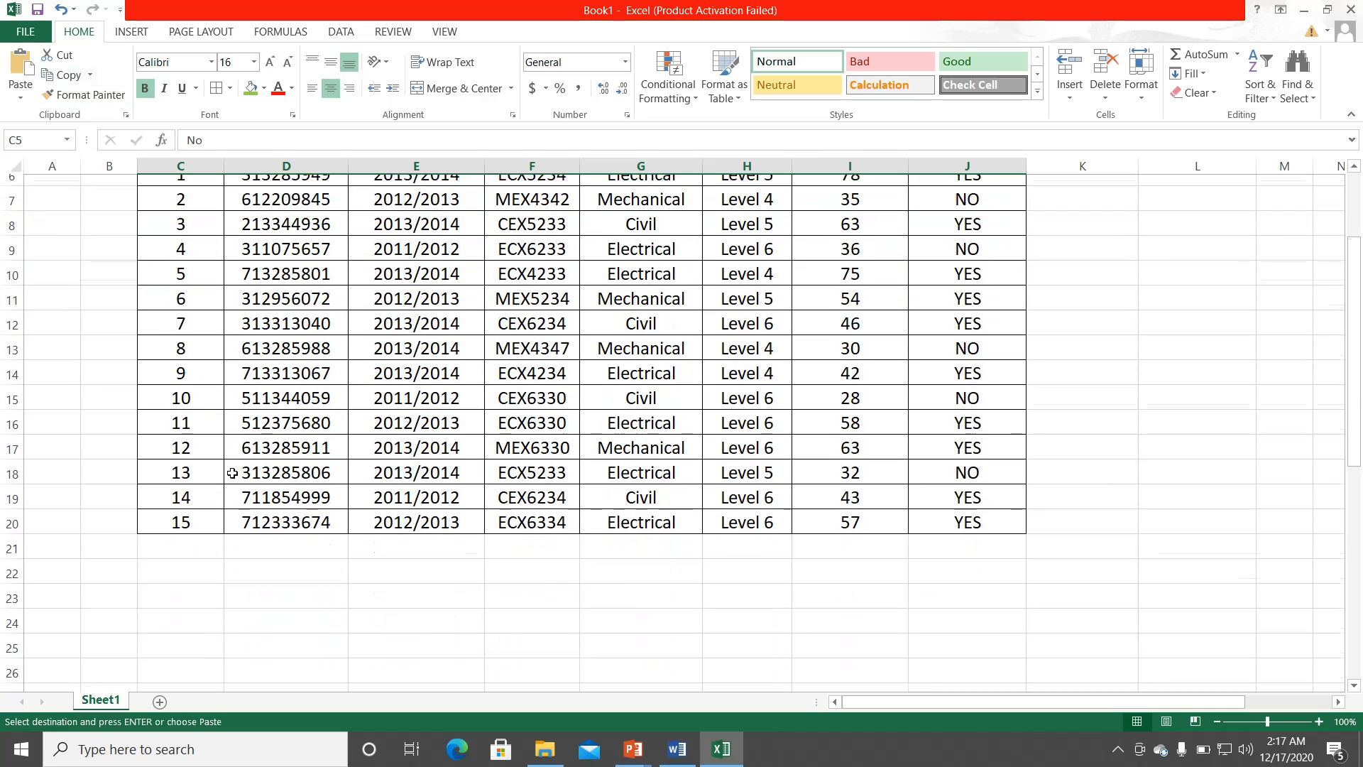
pyautogui.click(177, 562)
pyautogui.click(22, 78)
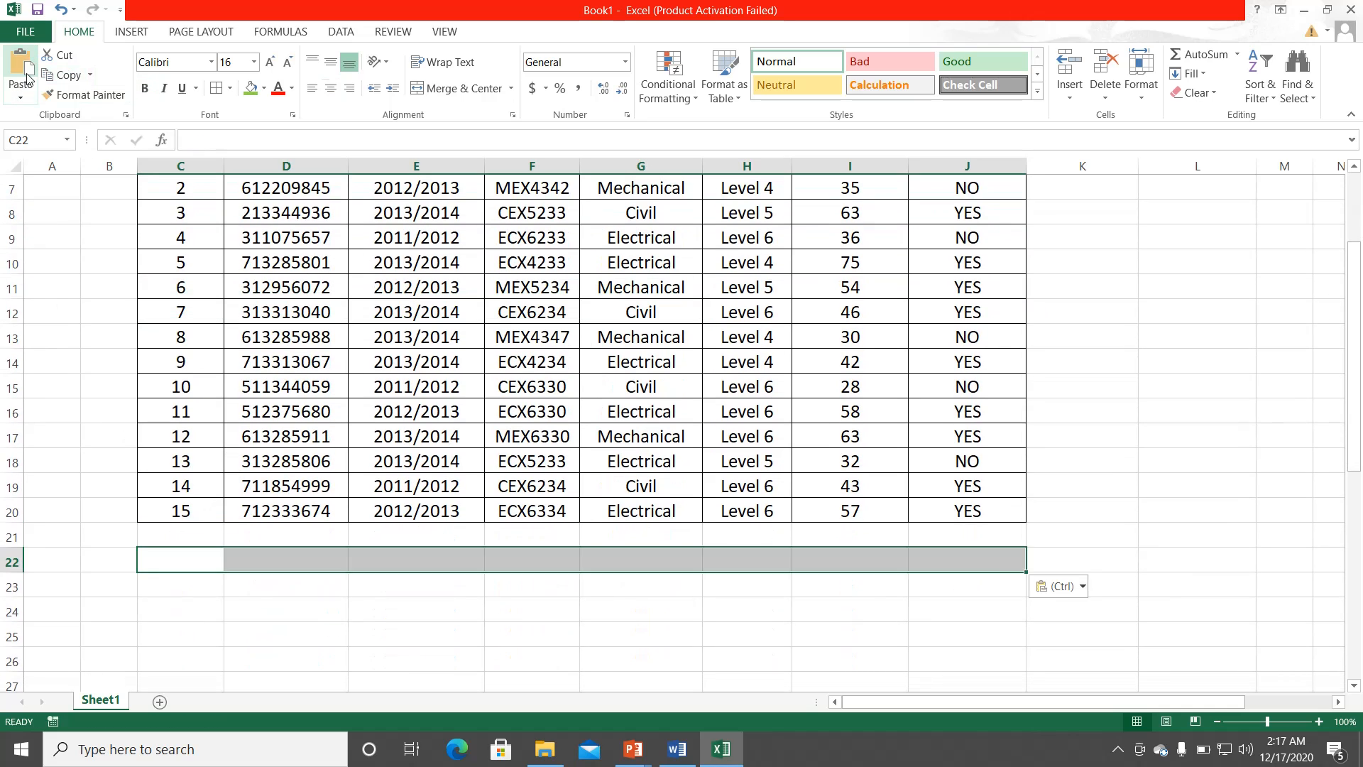
# Step: Start an Advanced Filter on the student table, set to copy to another location with the list range C5:J20
pyautogui.scroll(2, 602, 540)
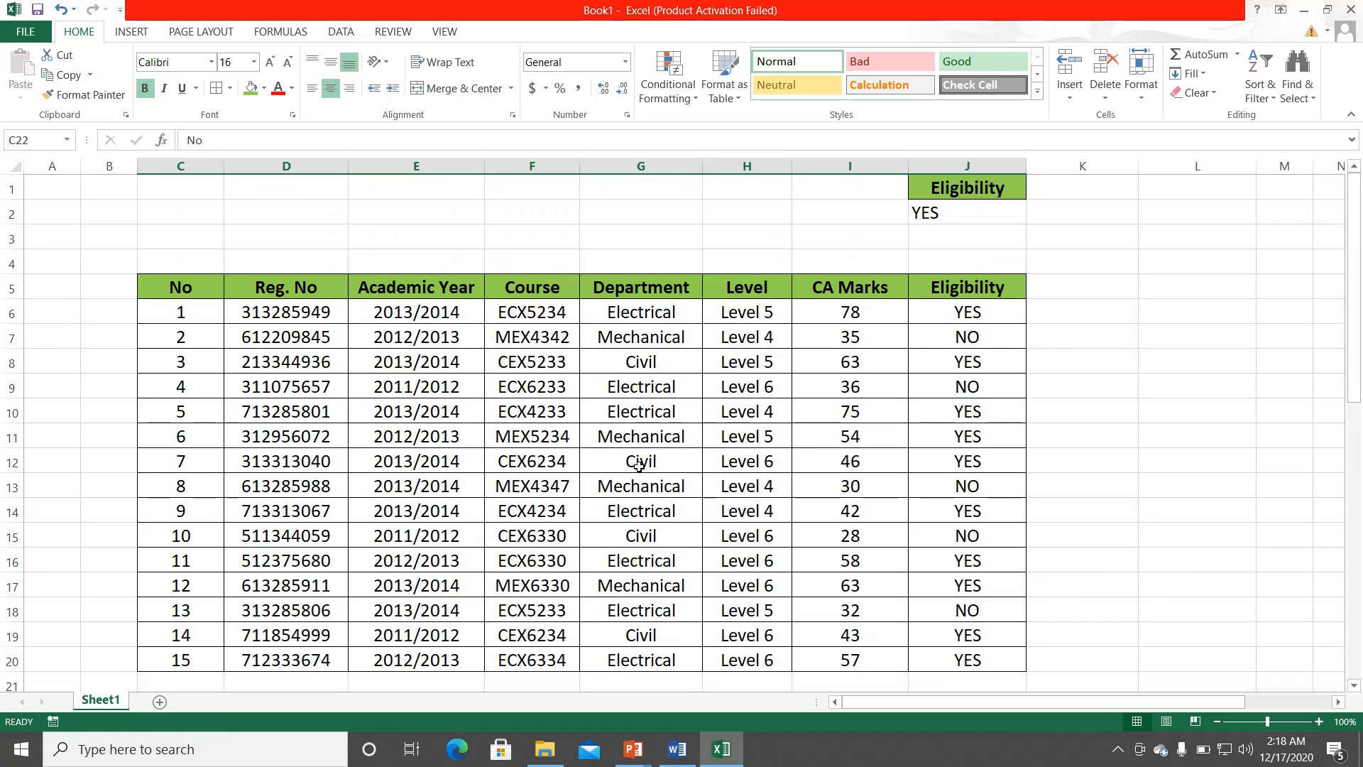
pyautogui.click(488, 437)
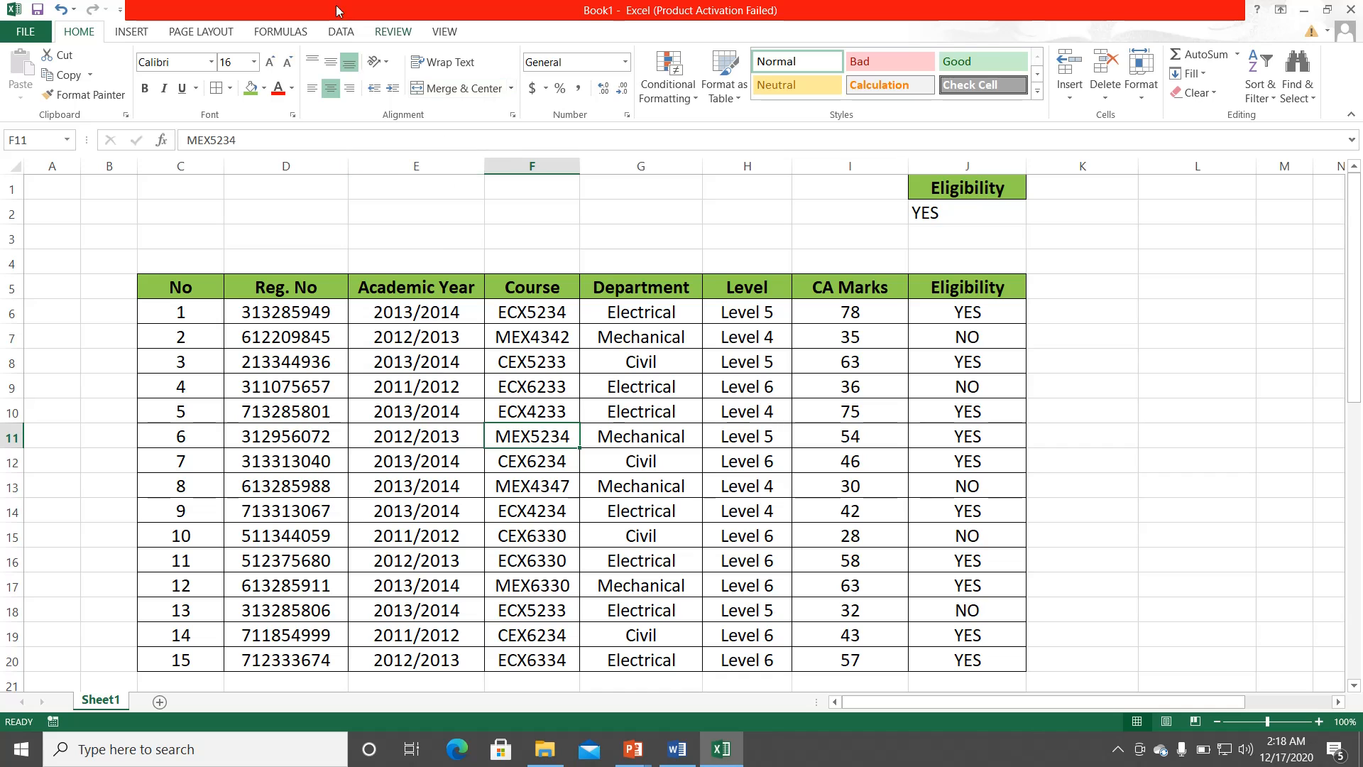
pyautogui.click(335, 31)
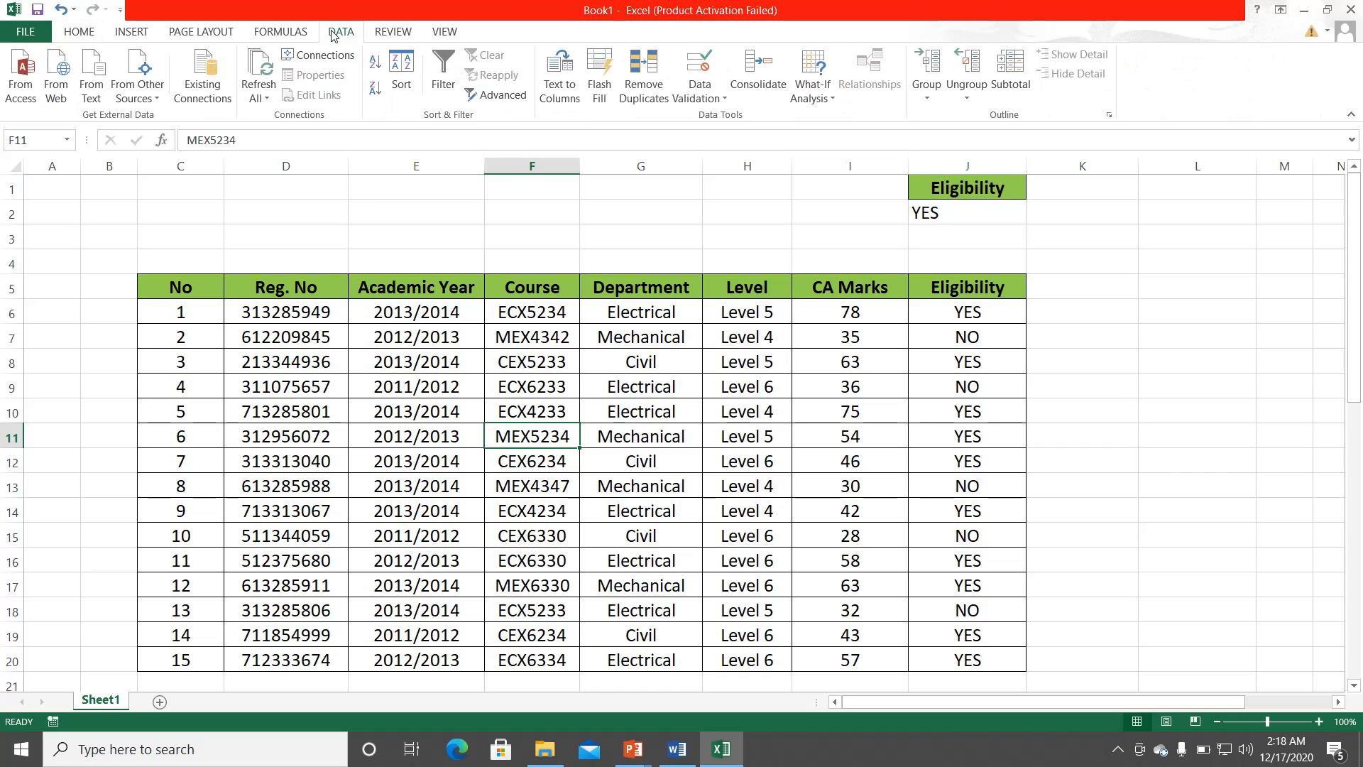
pyautogui.click(501, 96)
pyautogui.click(862, 419)
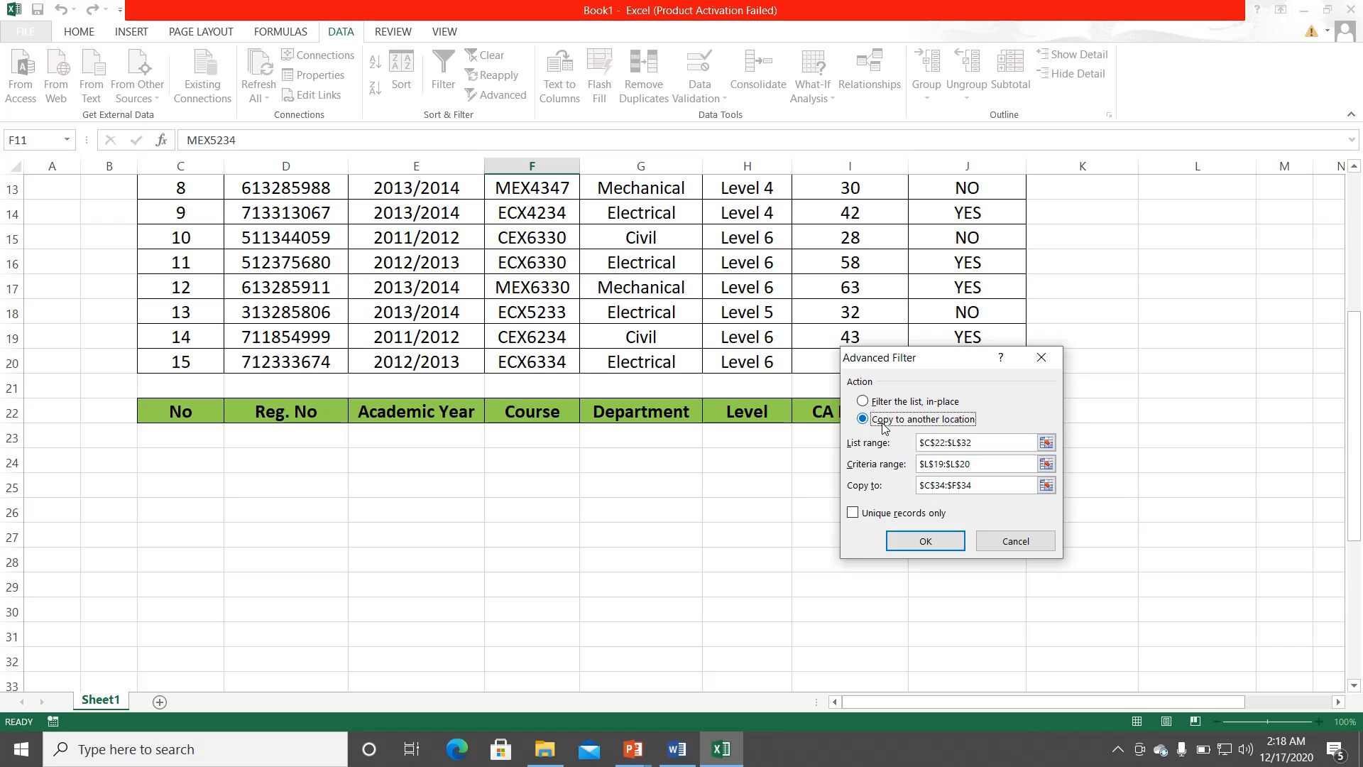
pyautogui.click(1046, 443)
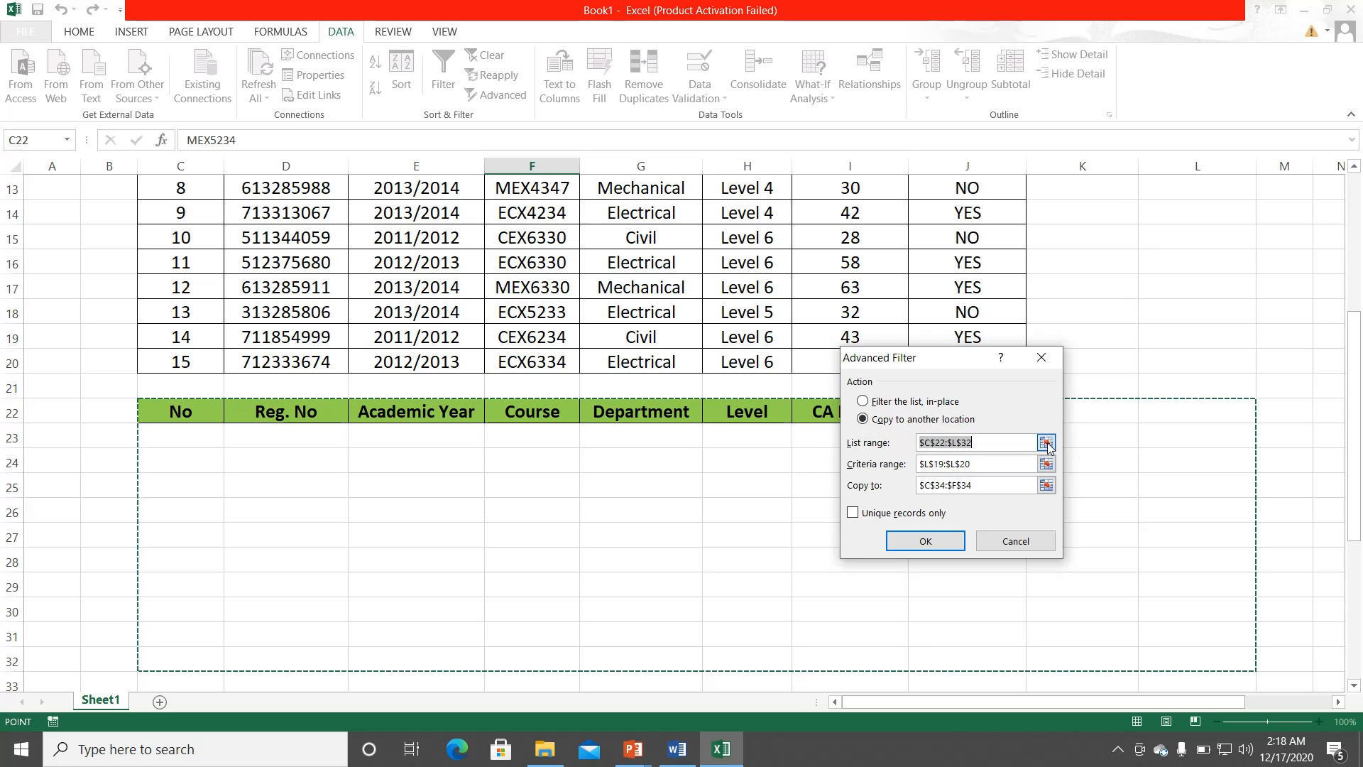
pyautogui.scroll(4, 205, 295)
pyautogui.moveTo(206, 295)
pyautogui.mouseDown()
pyautogui.moveTo(334, 316)
pyautogui.moveTo(915, 514)
pyautogui.moveTo(943, 699)
pyautogui.moveTo(964, 583)
pyautogui.mouseUp()
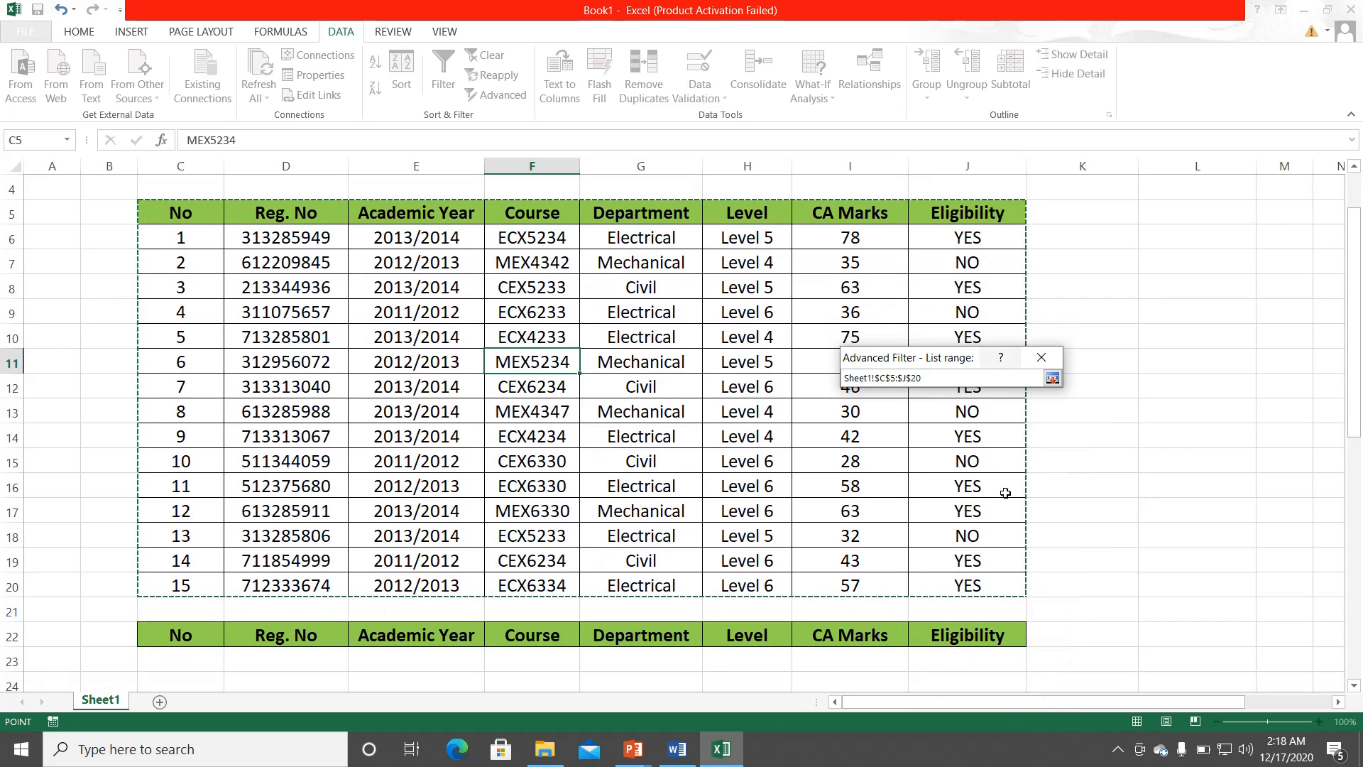
pyautogui.click(1052, 377)
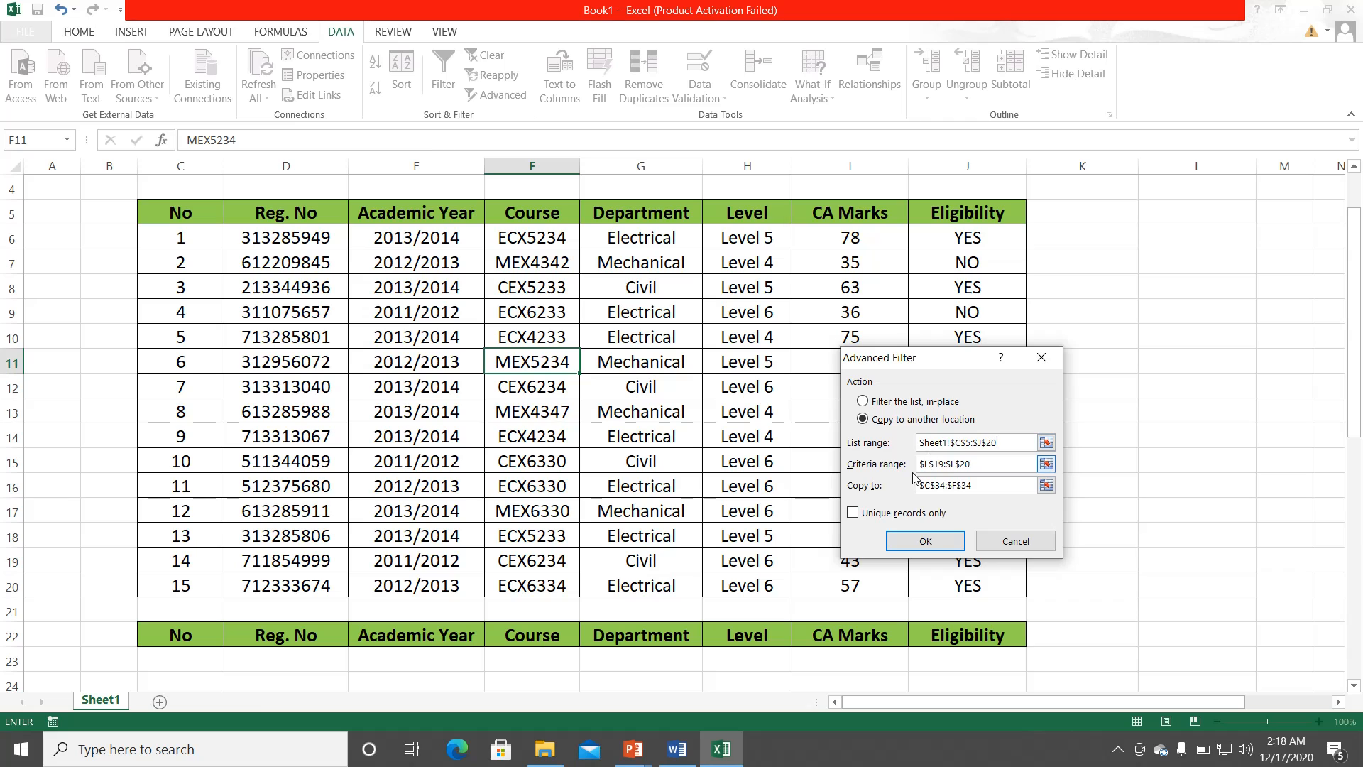
# Step: Set the Advanced Filter's criteria range to J1:J2
pyautogui.click(1046, 464)
pyautogui.scroll(1, 932, 355)
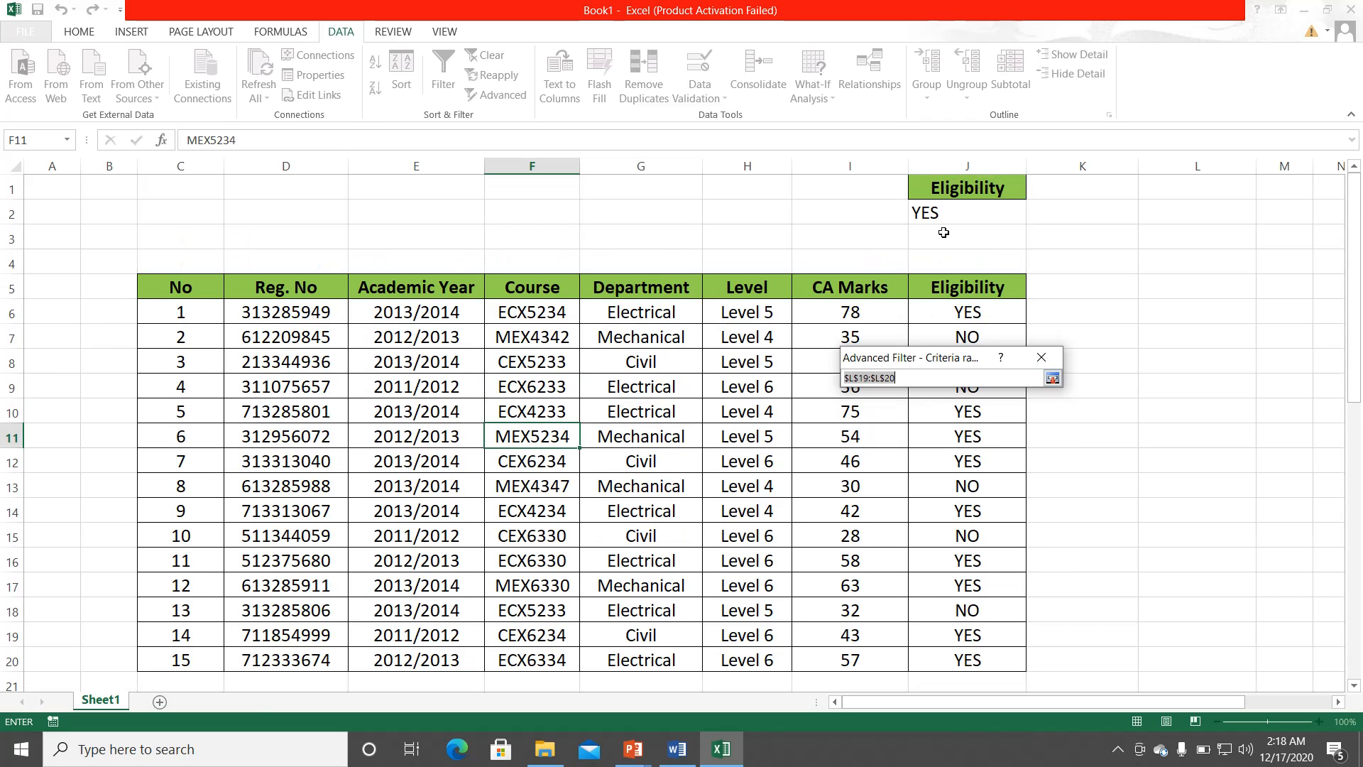
pyautogui.moveTo(956, 188); pyautogui.dragTo(957, 205)
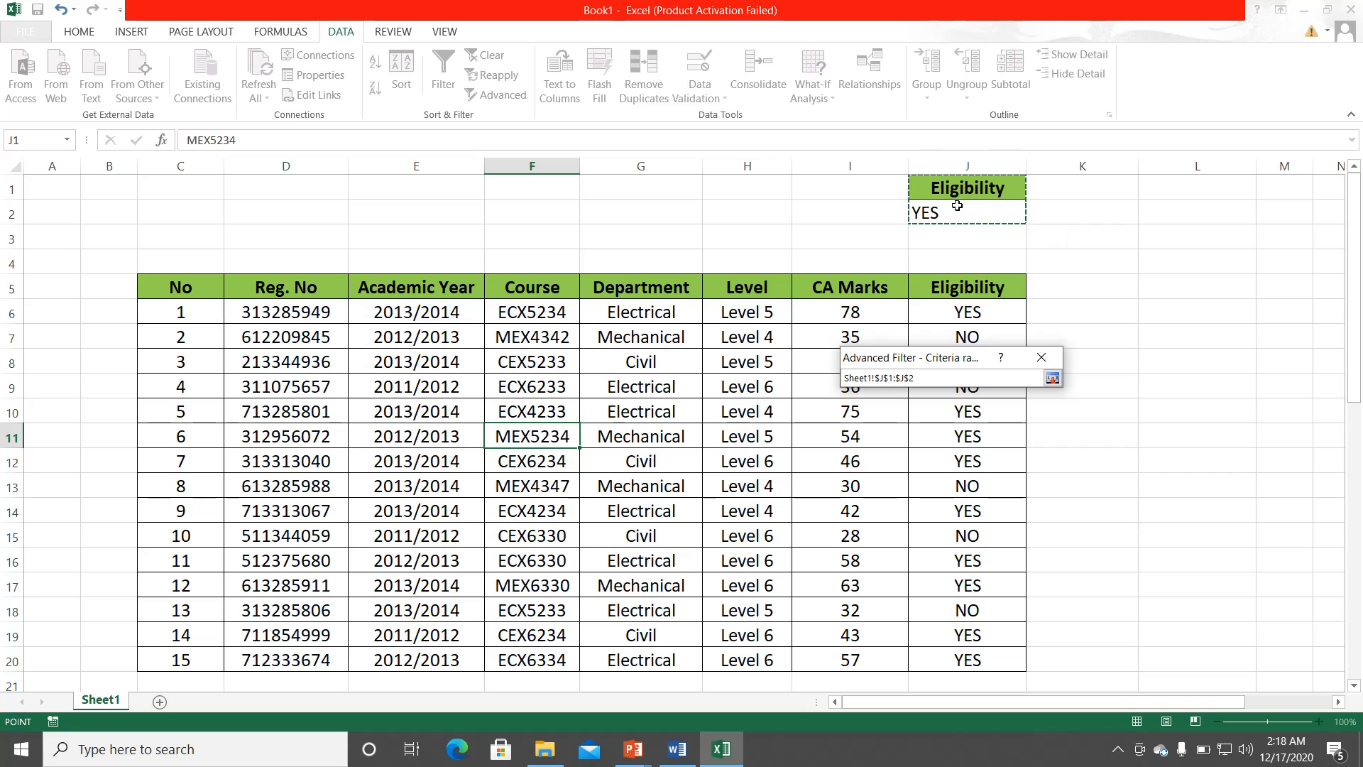
pyautogui.click(1051, 378)
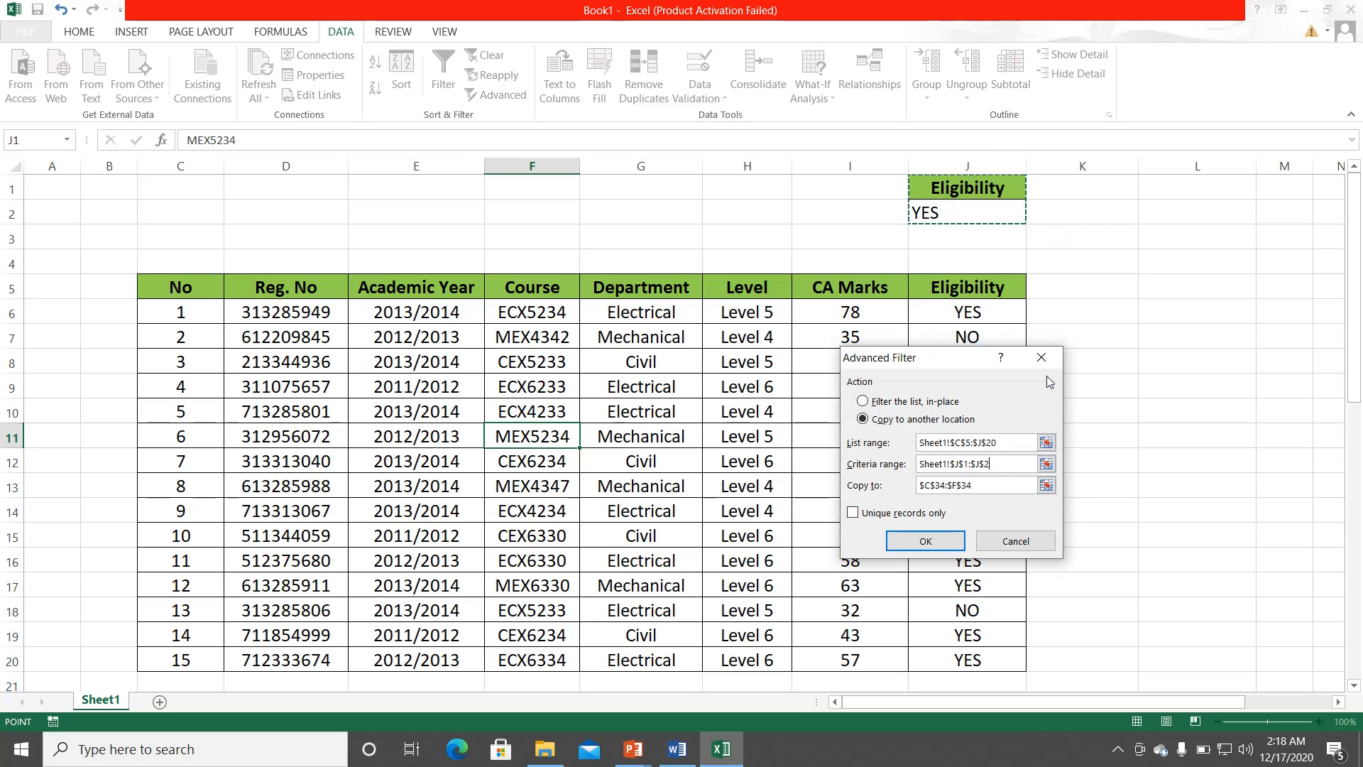
# Step: Set the Advanced Filter's copy-to range to the headers C22:J22, run the filter and check the extracted table
pyautogui.click(1046, 485)
pyautogui.scroll(-5, 819, 464)
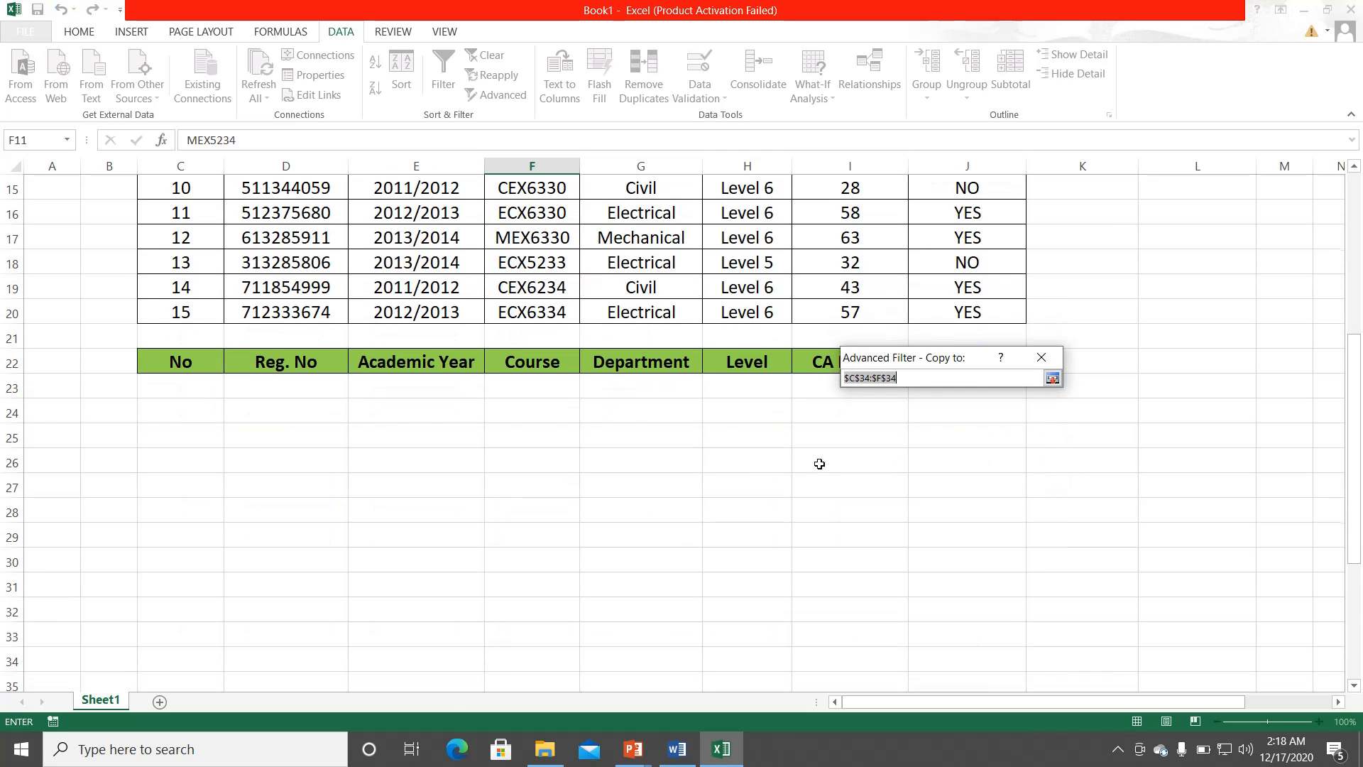
pyautogui.moveTo(202, 364); pyautogui.dragTo(947, 418)
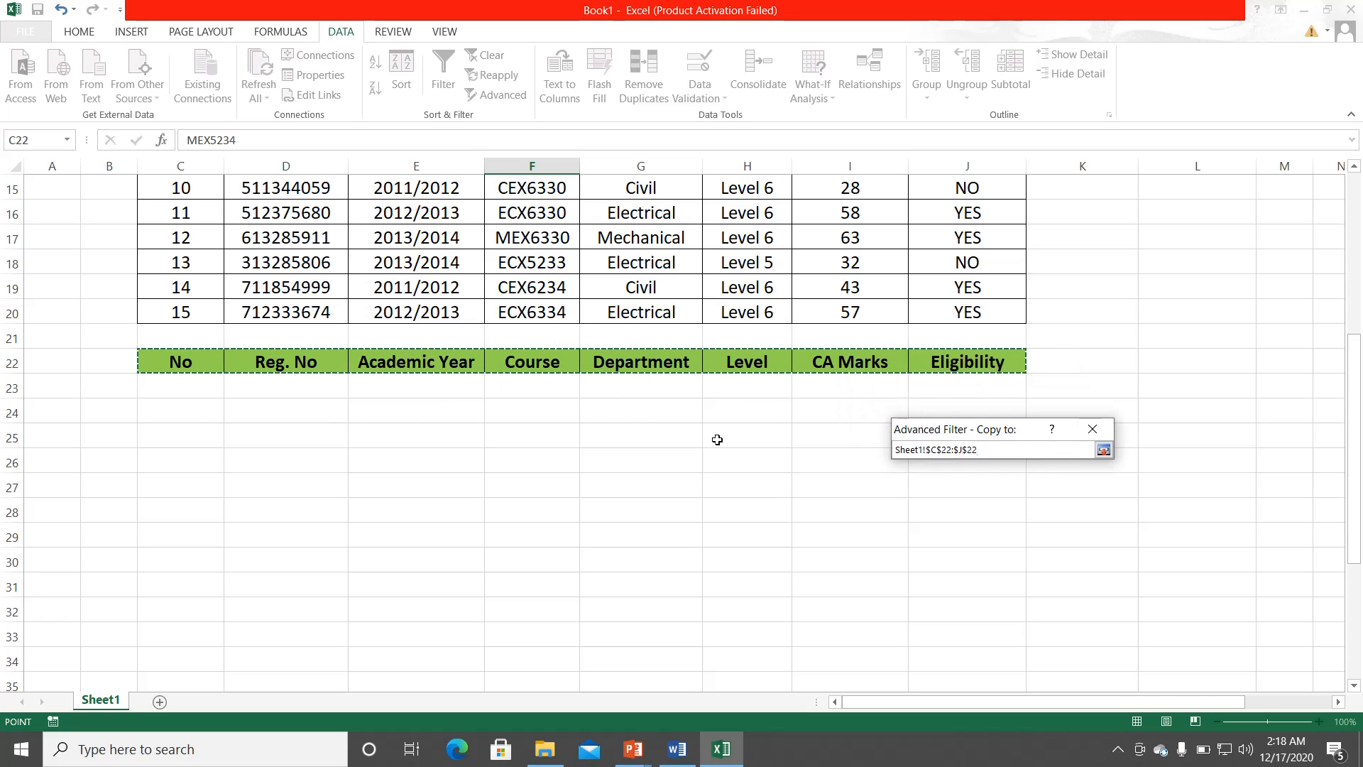
pyautogui.click(1102, 450)
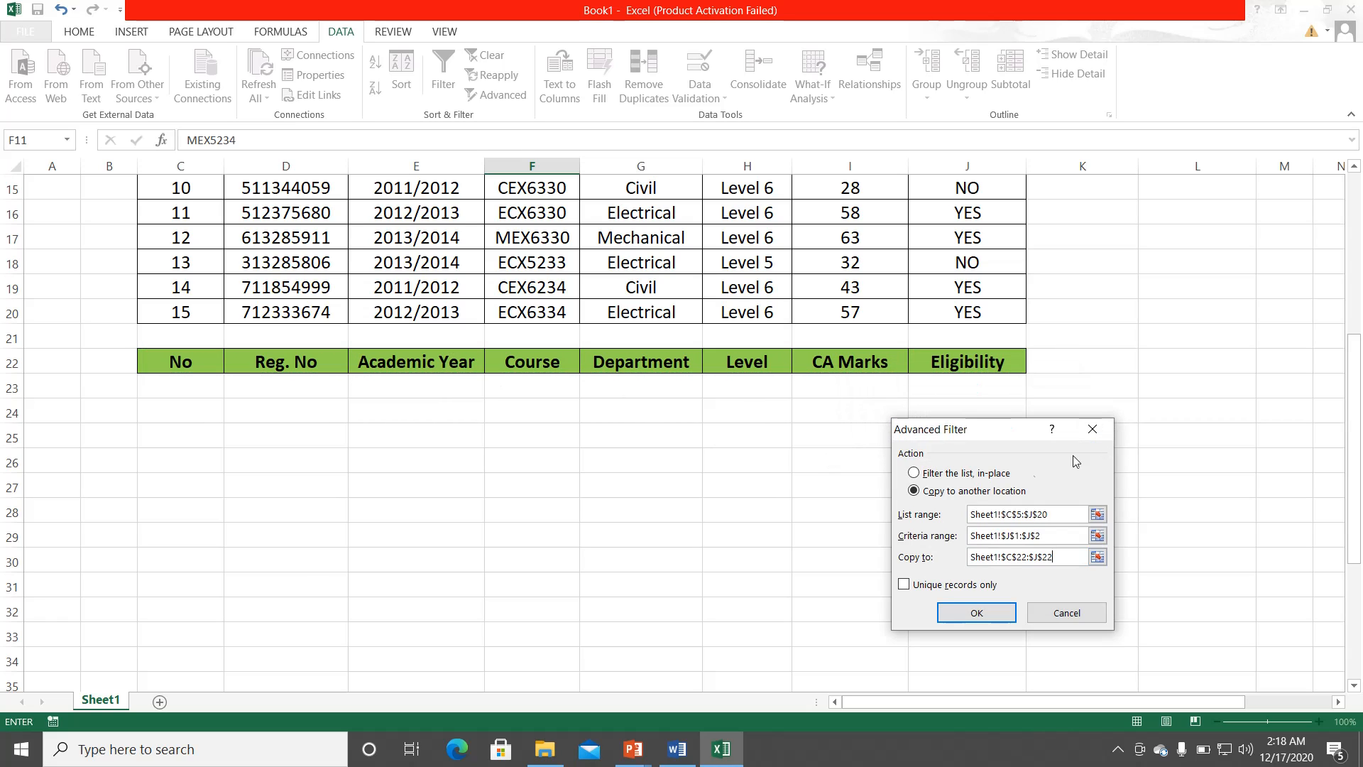
pyautogui.click(971, 612)
pyautogui.scroll(-2, 885, 518)
pyautogui.scroll(5, 887, 515)
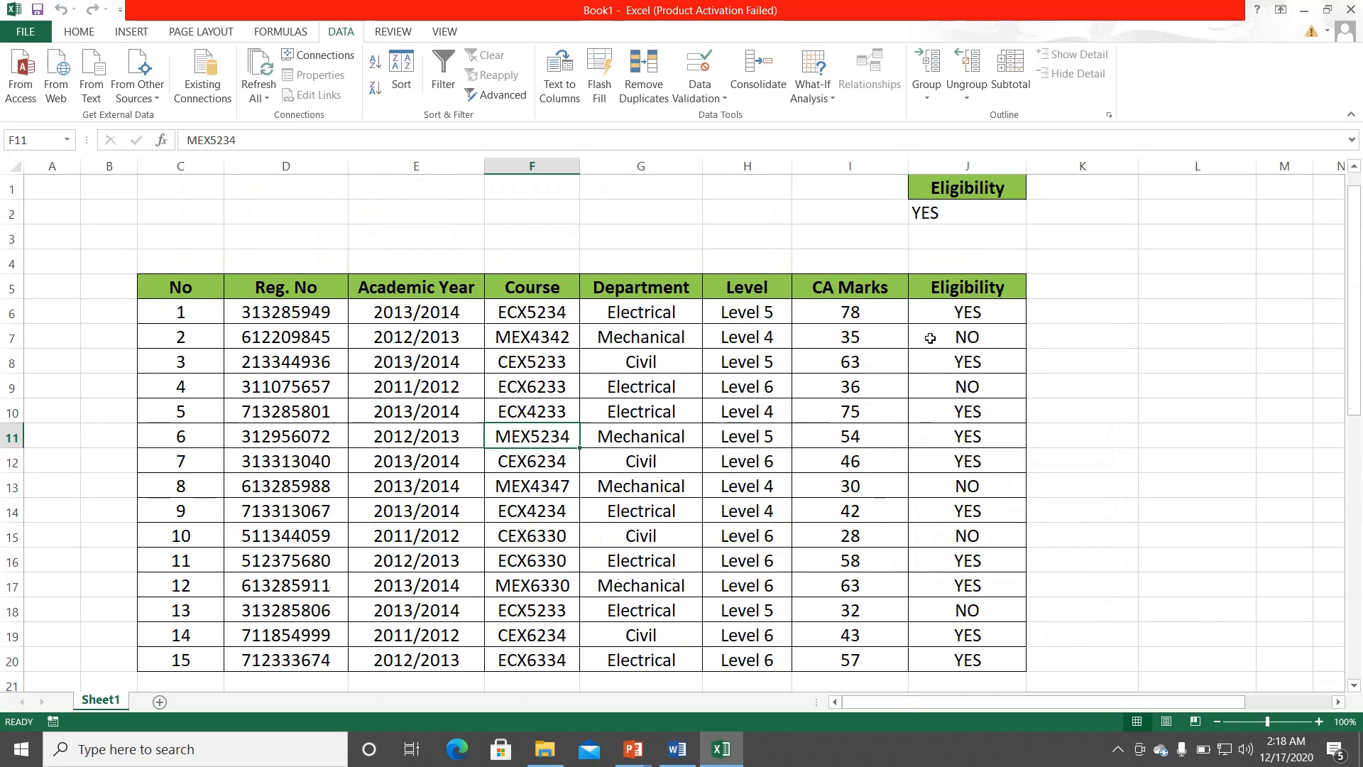
pyautogui.scroll(-3, 905, 455)
pyautogui.scroll(-2, 903, 475)
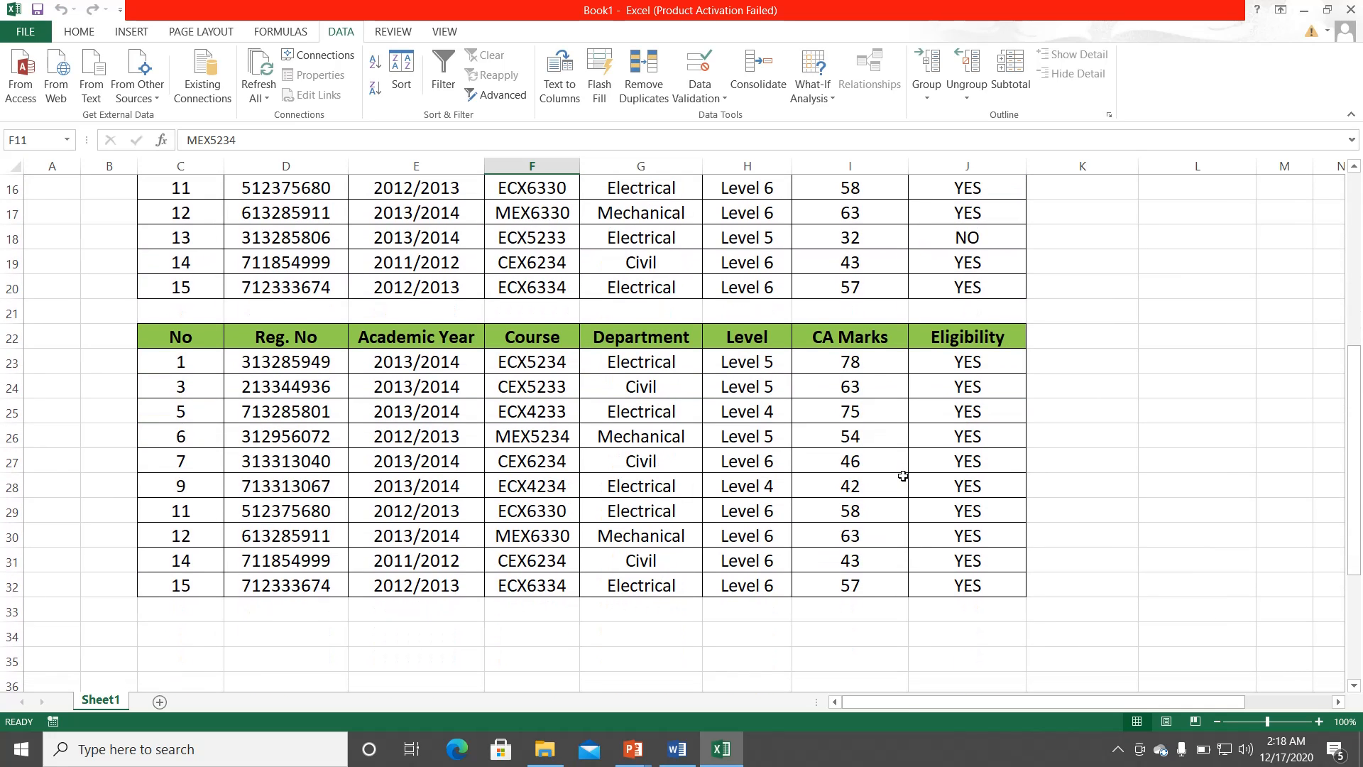
pyautogui.scroll(1, 903, 476)
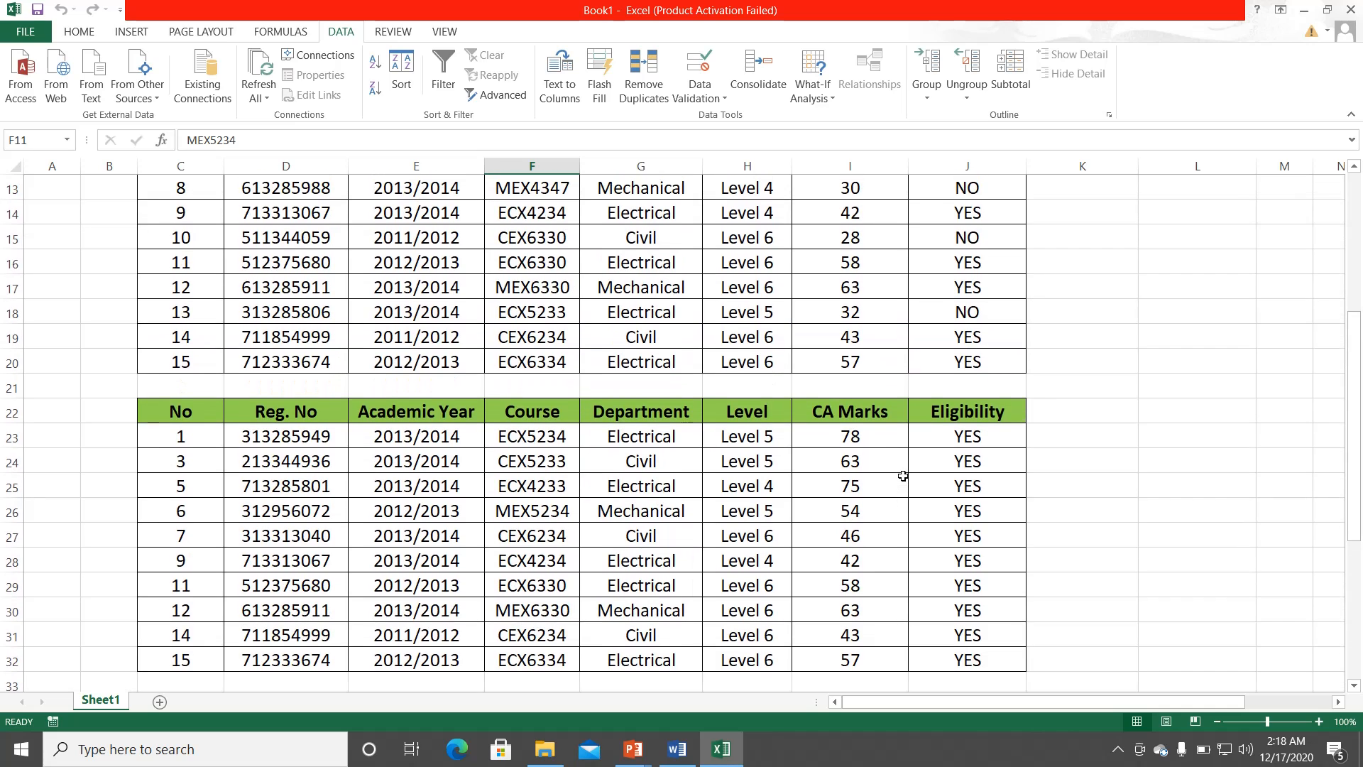
# Step: Check task 6 of the brief in the PowerPoint slide show, return to Excel and add the headers Final Marks in K22 and Total in L22
pyautogui.moveTo(633, 749)
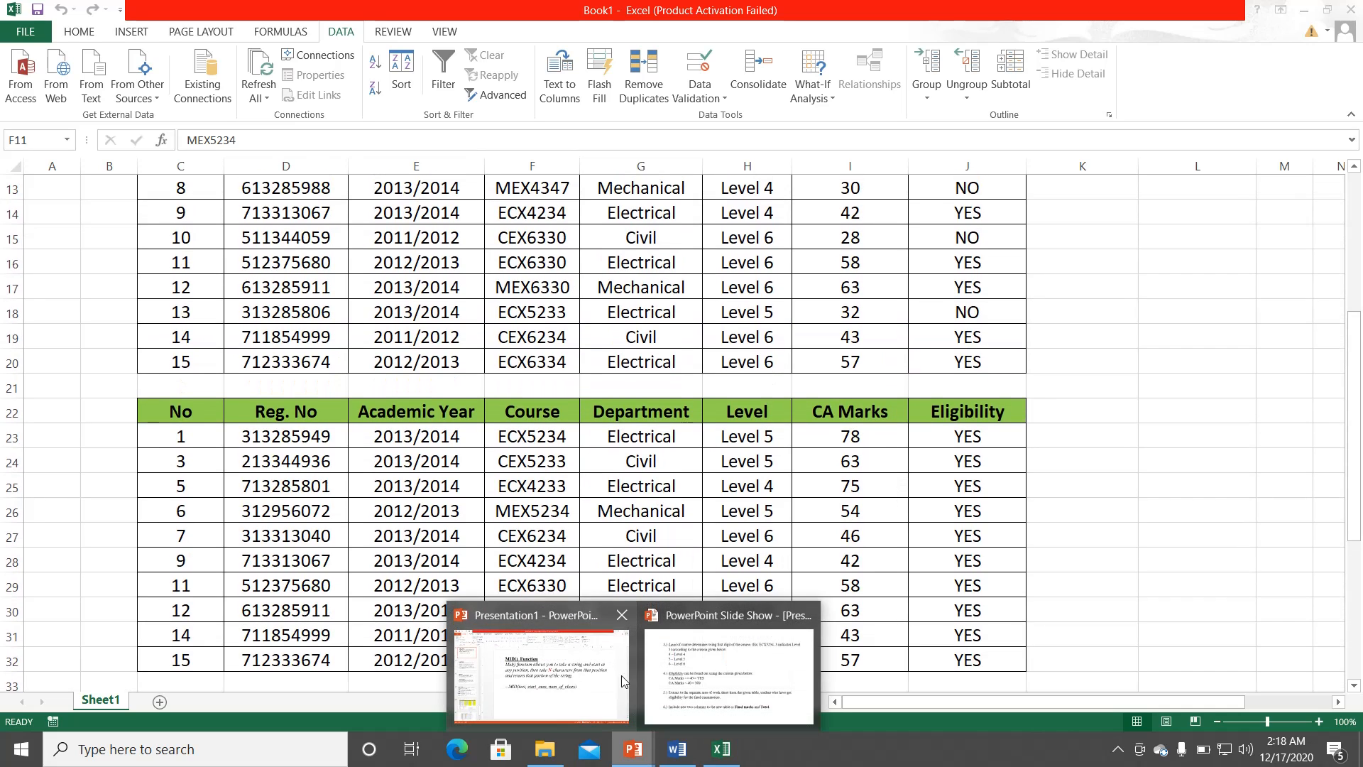
pyautogui.click(646, 678)
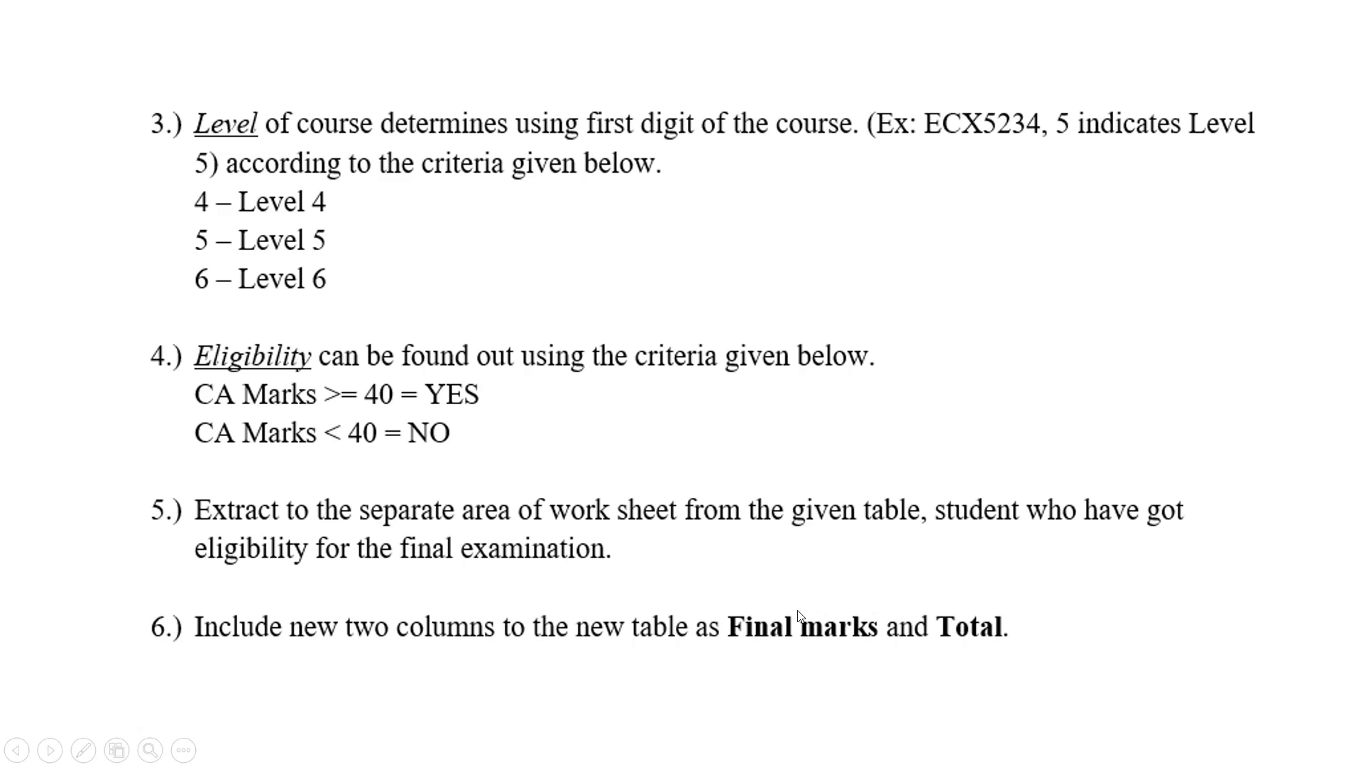
pyautogui.press('super')
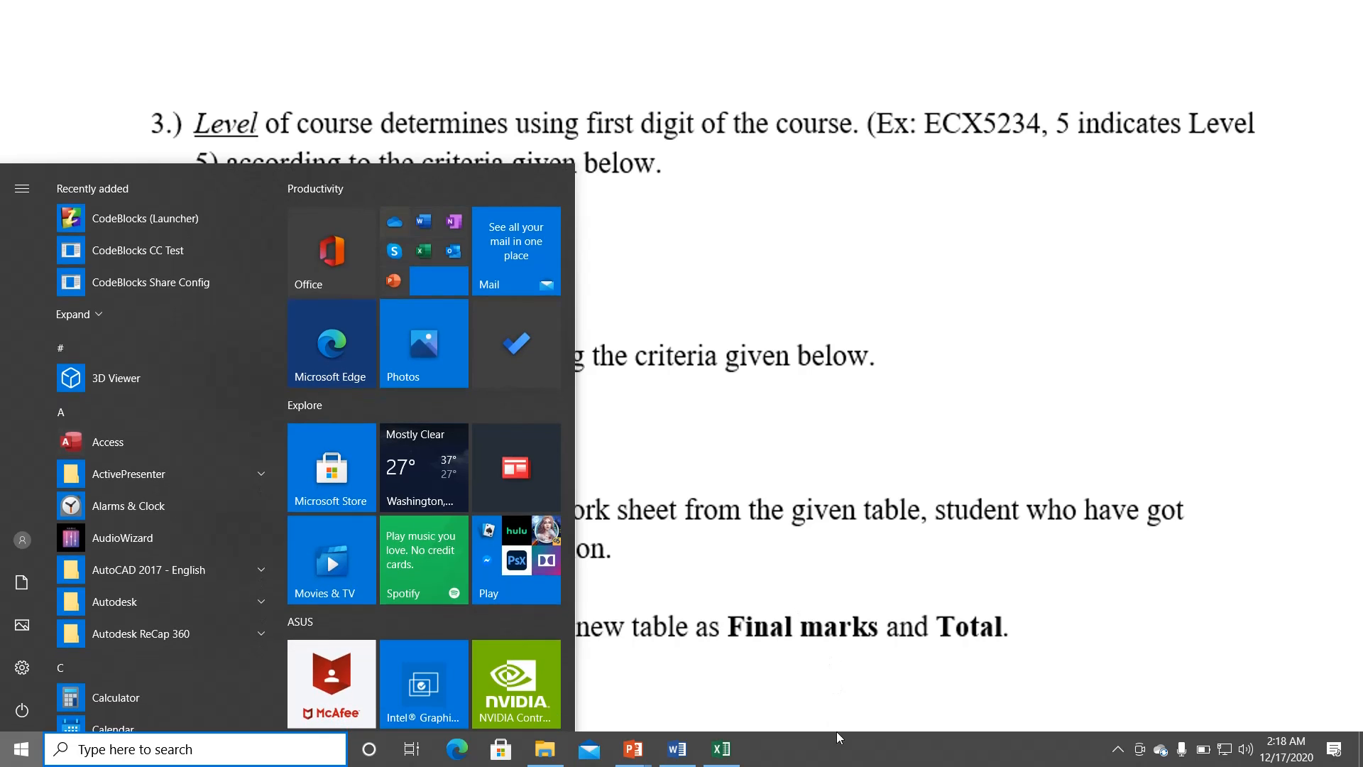
pyautogui.click(719, 750)
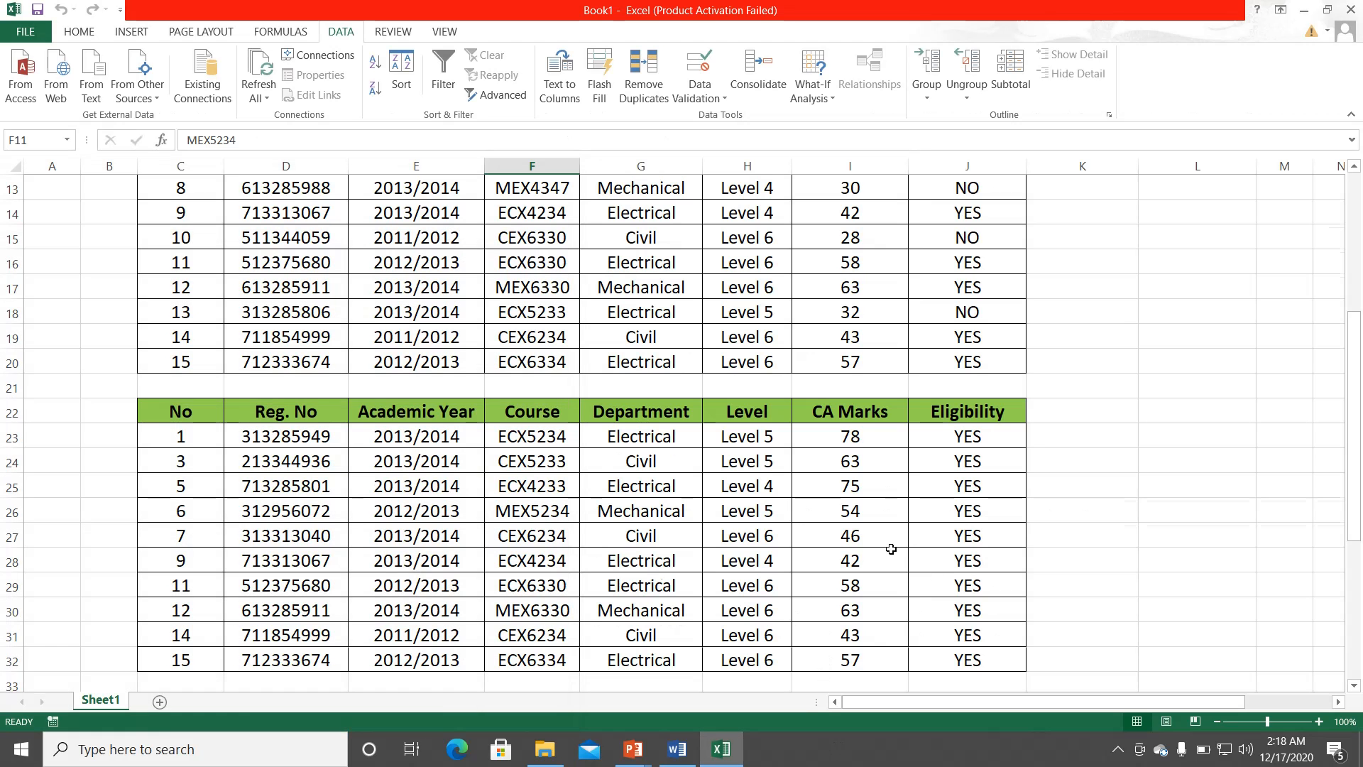
pyautogui.click(1078, 406)
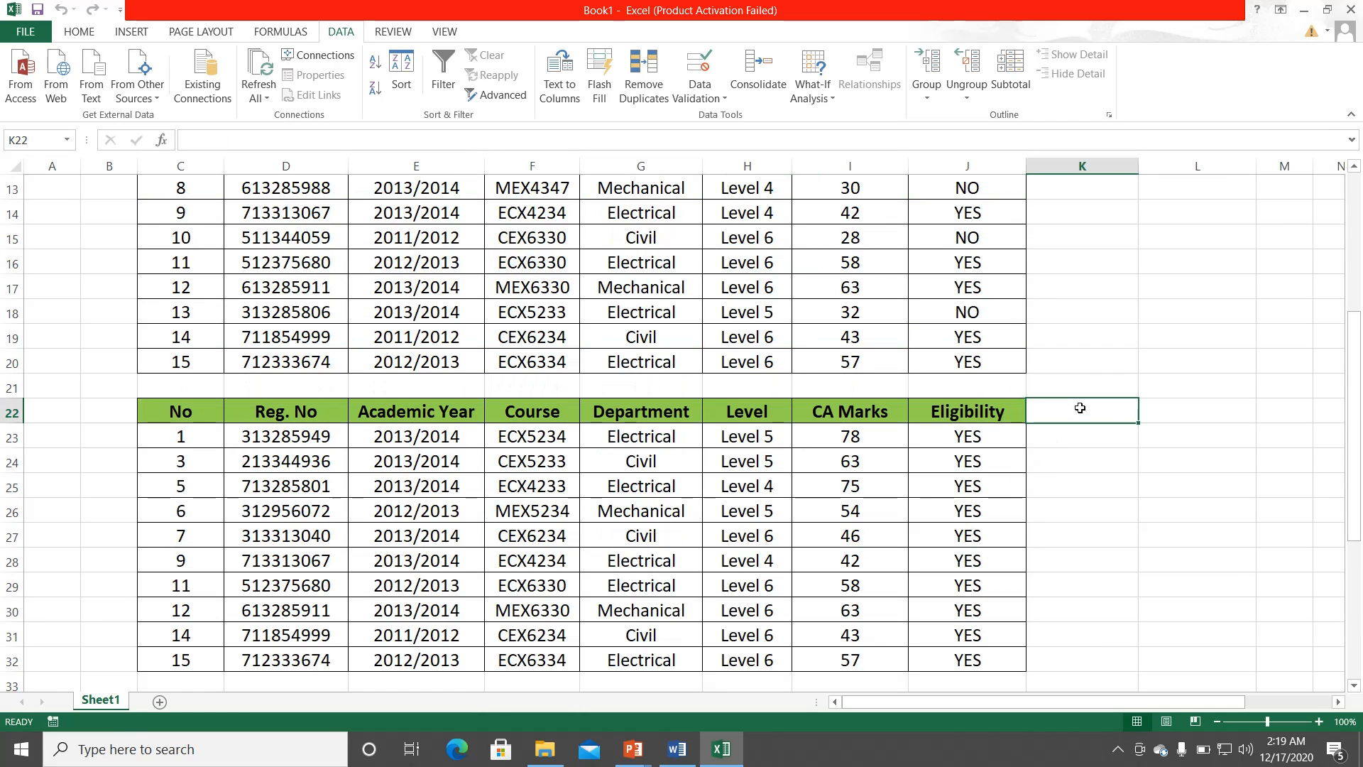
pyautogui.write('f')
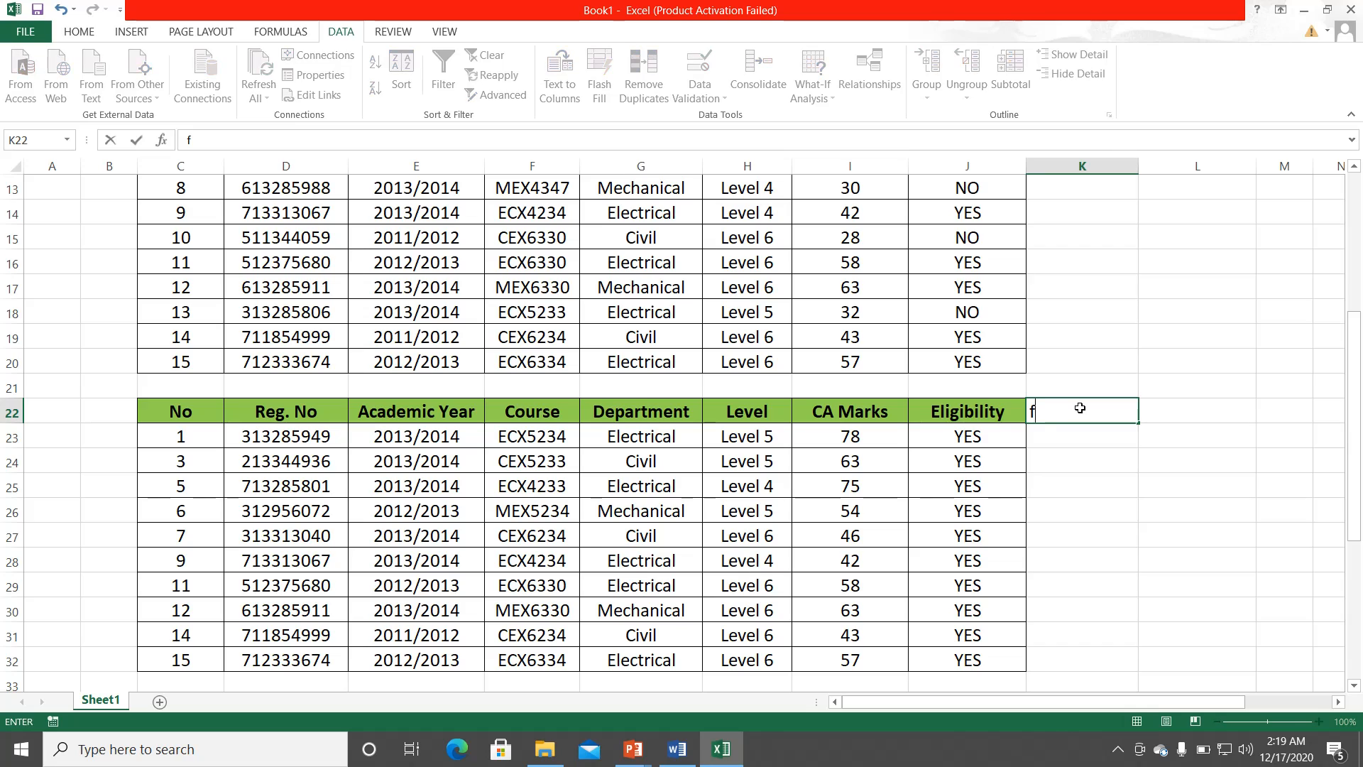
pyautogui.press('BackSpace')
pyautogui.write('Final Marks')
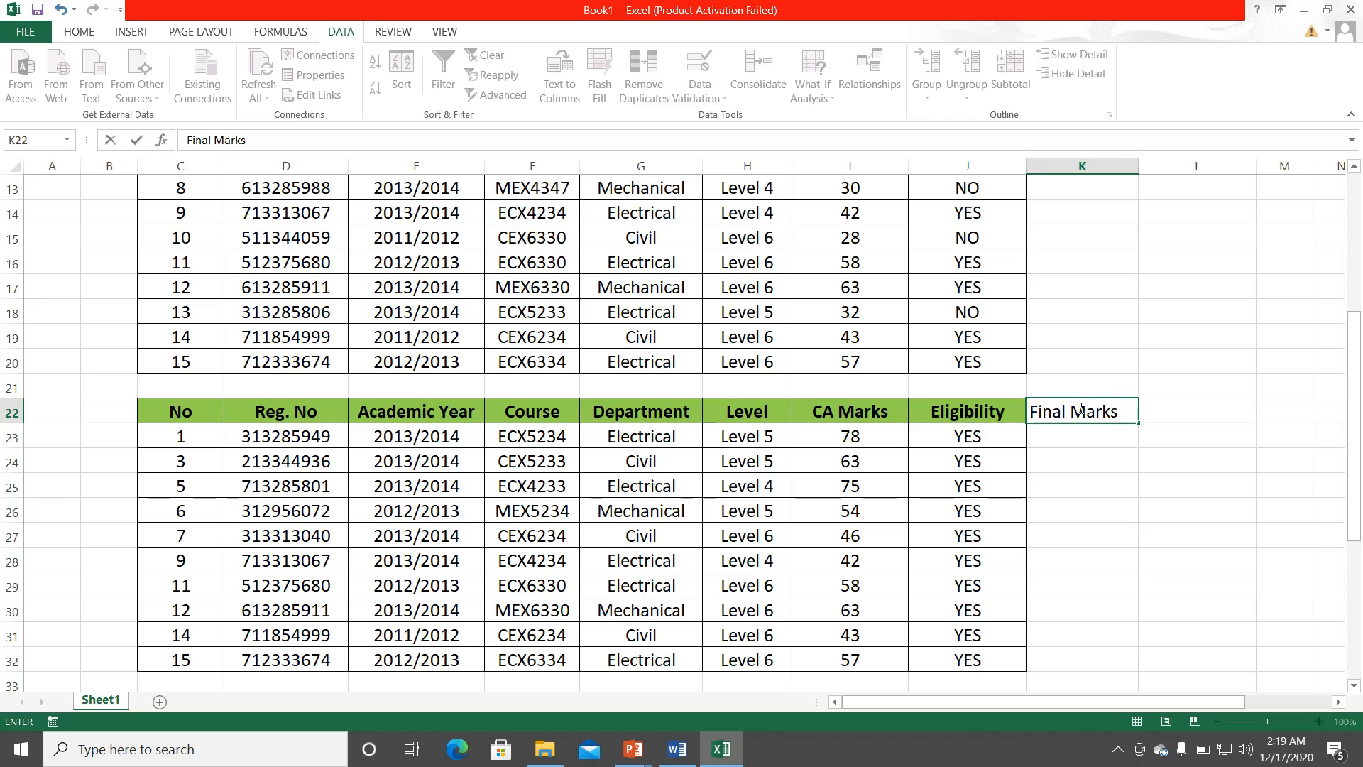
pyautogui.press('Tab')
pyautogui.write('Total')
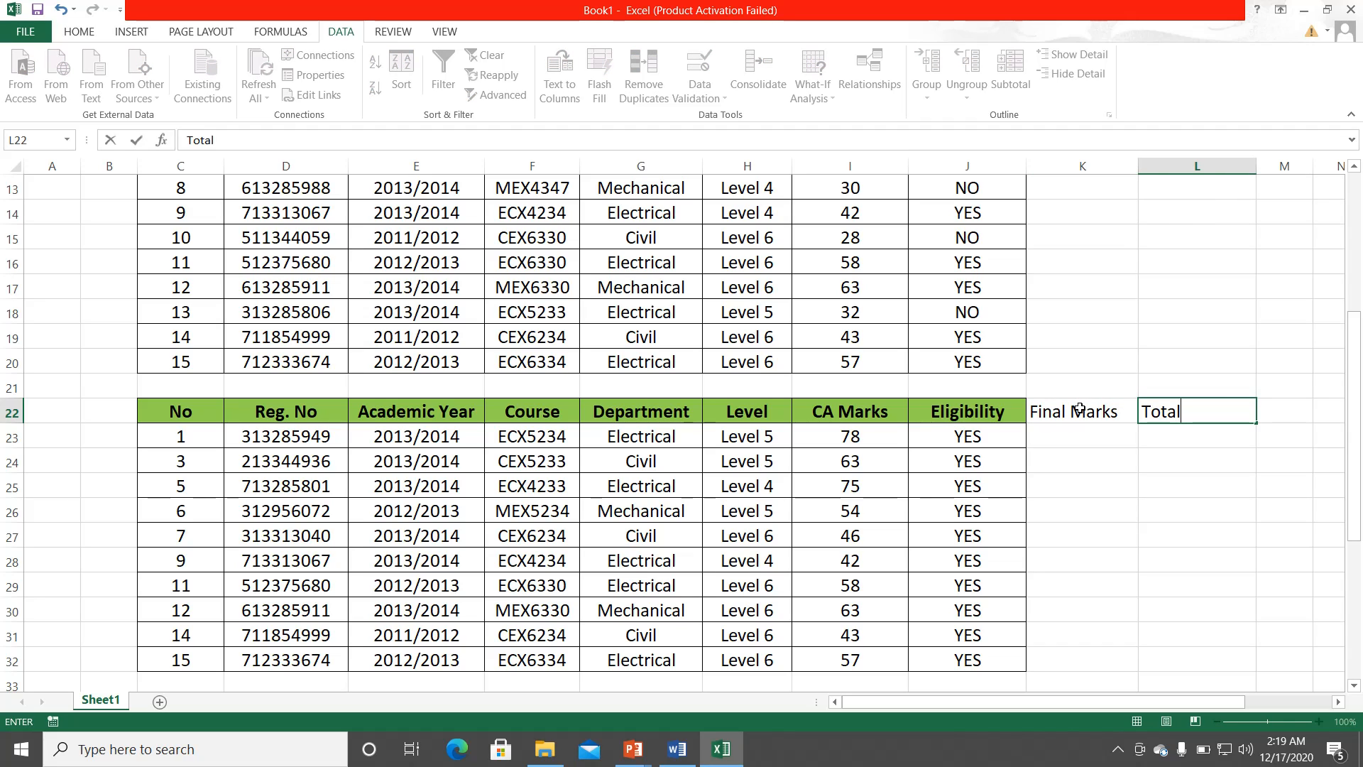
pyautogui.press('Return')
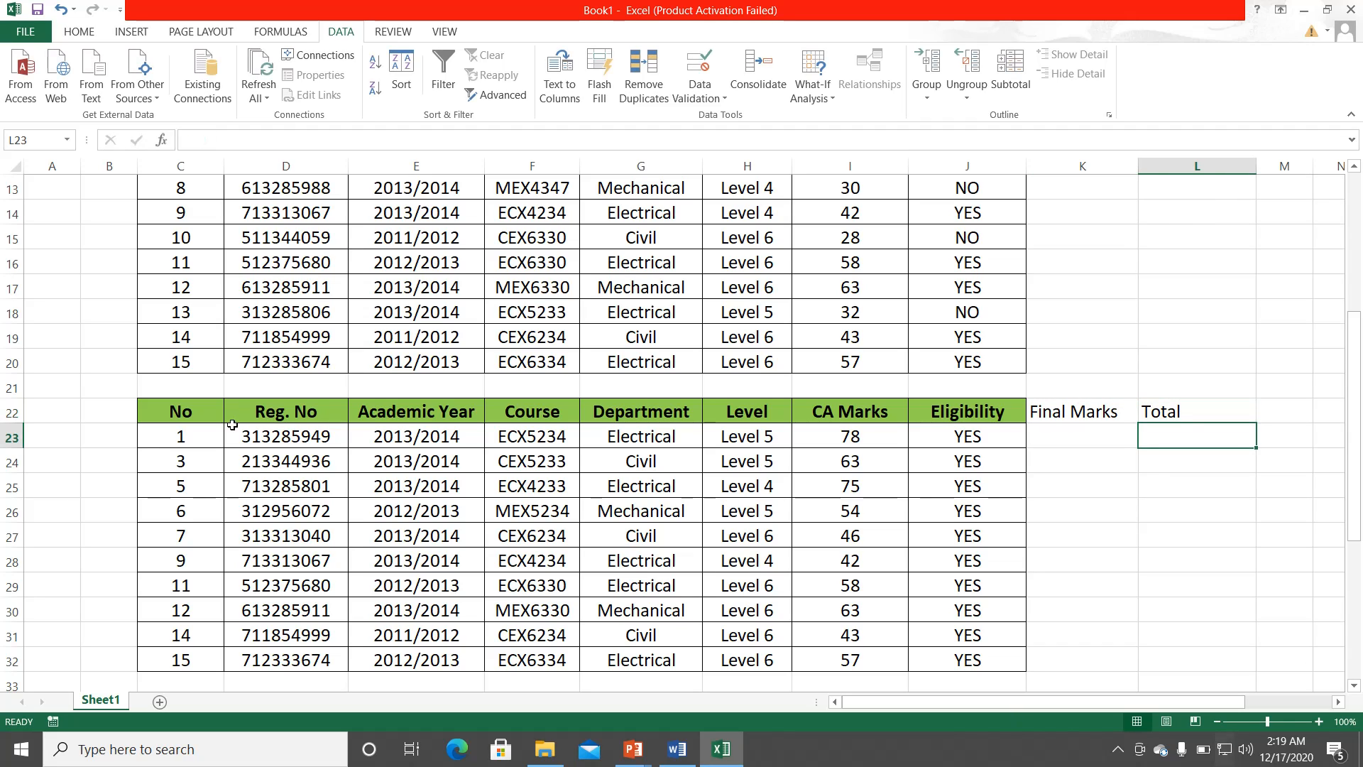
# Step: Copy the Reg. No header's formatting to the Final Marks and Total headers and apply borders to K22:L32
pyautogui.click(250, 412)
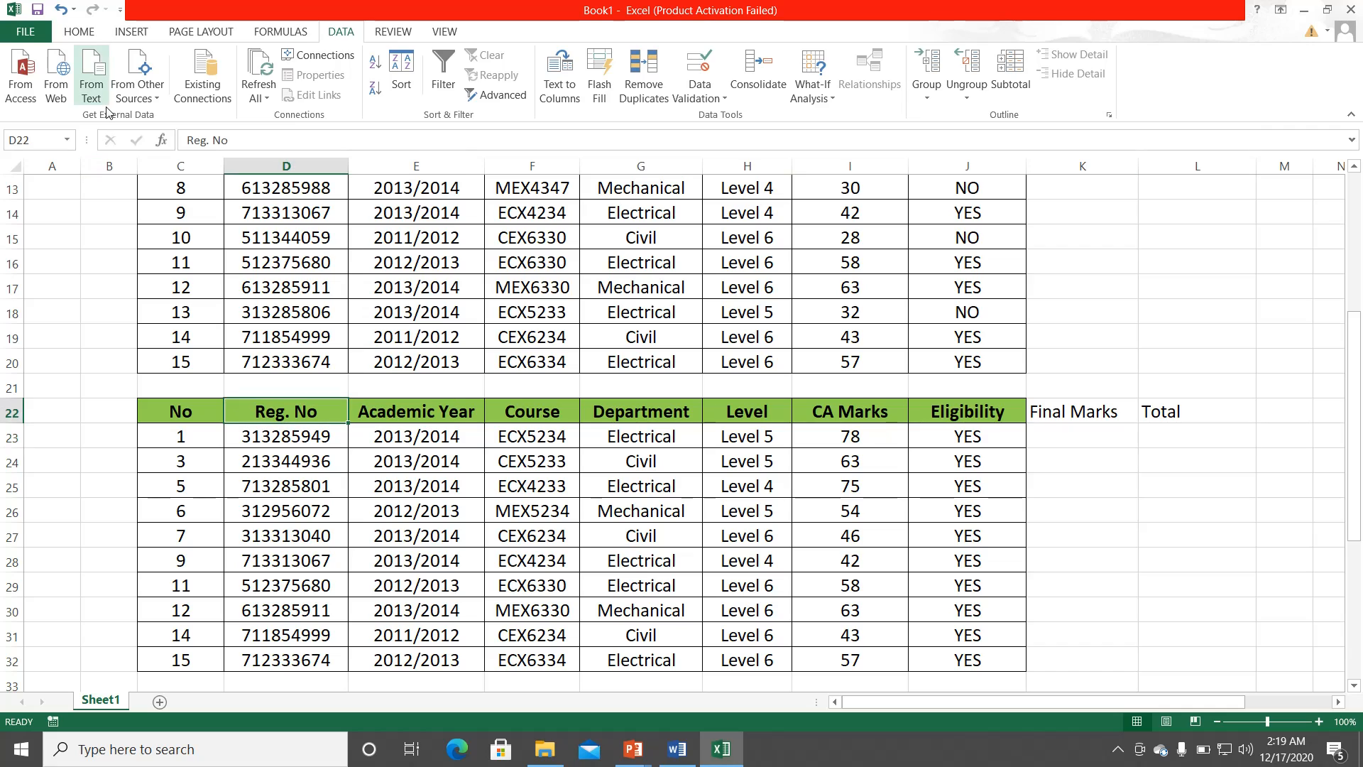
pyautogui.click(79, 31)
pyautogui.click(84, 94)
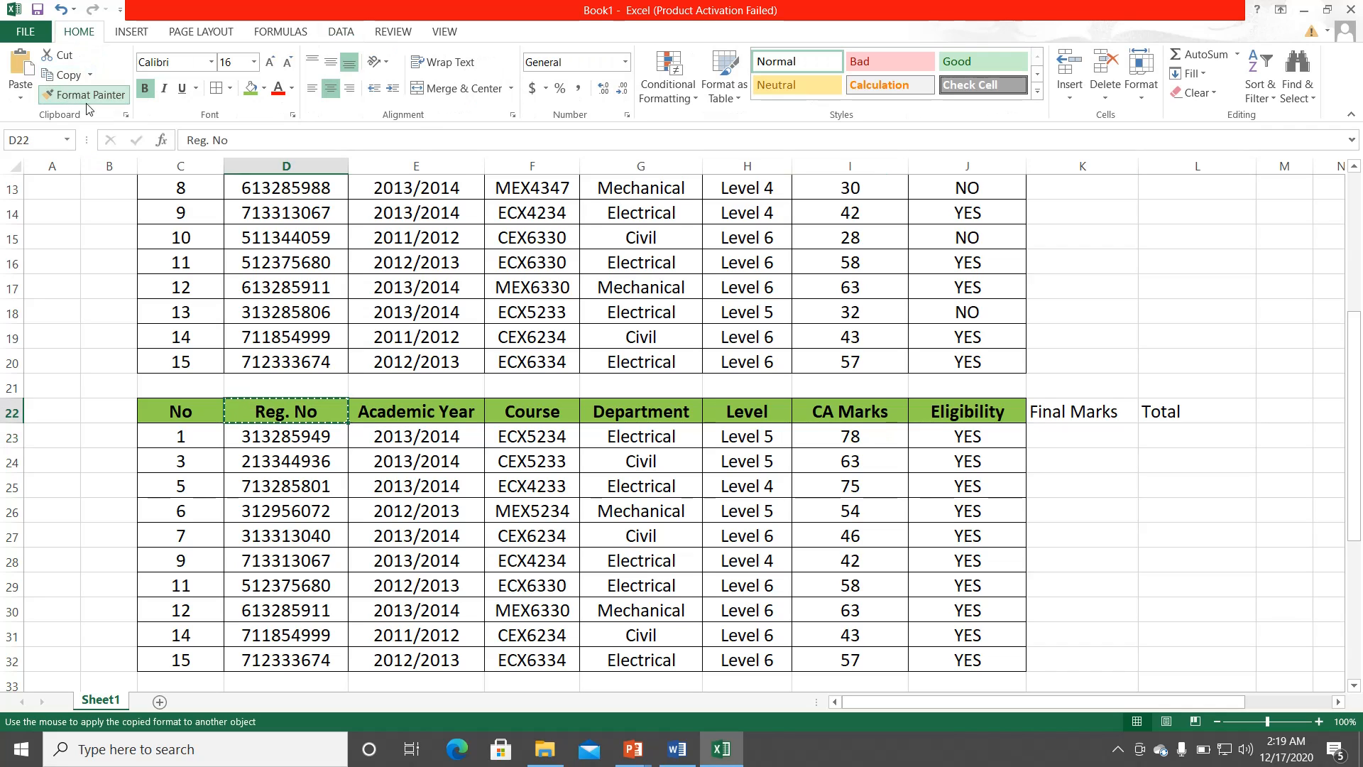
pyautogui.moveTo(1097, 410)
pyautogui.mouseDown()
pyautogui.moveTo(1161, 409)
pyautogui.moveTo(1150, 441)
pyautogui.moveTo(1205, 667)
pyautogui.mouseUp()
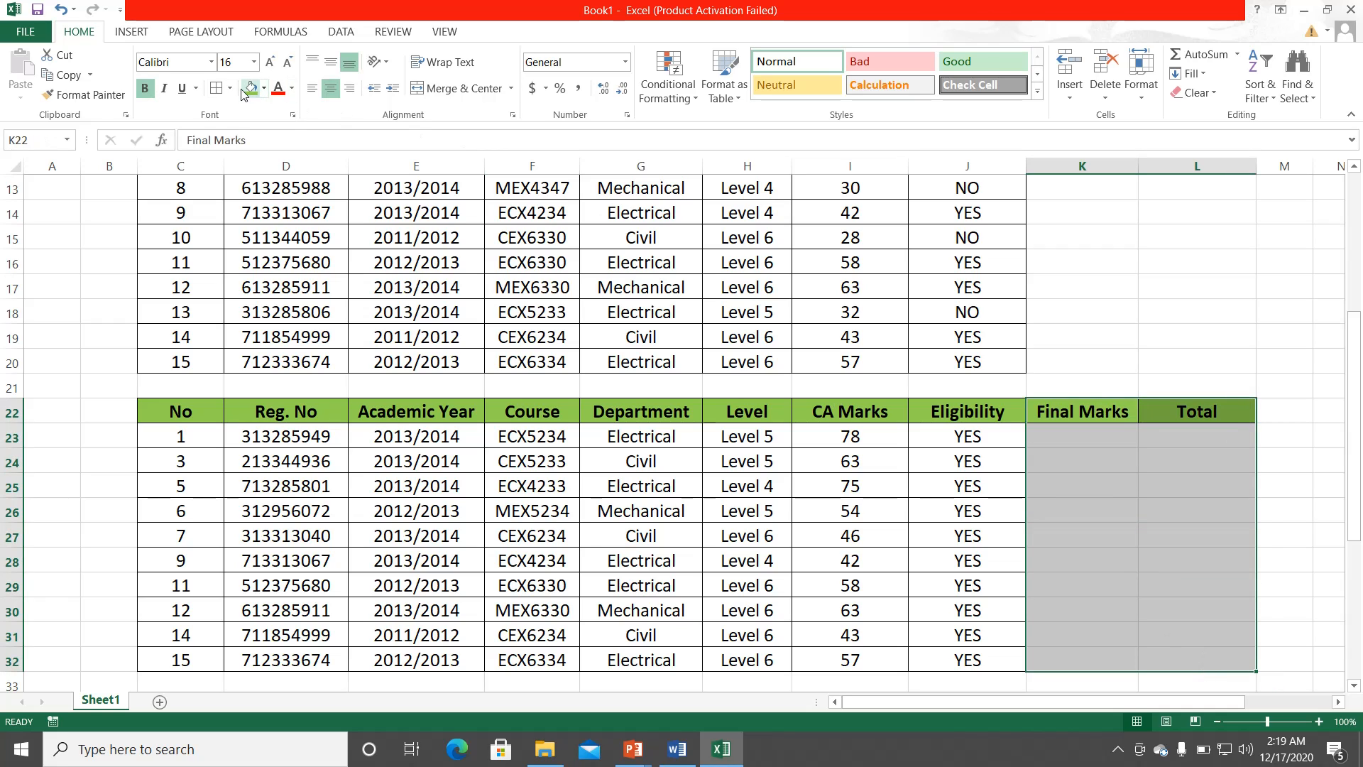
pyautogui.click(220, 88)
pyautogui.click(1037, 615)
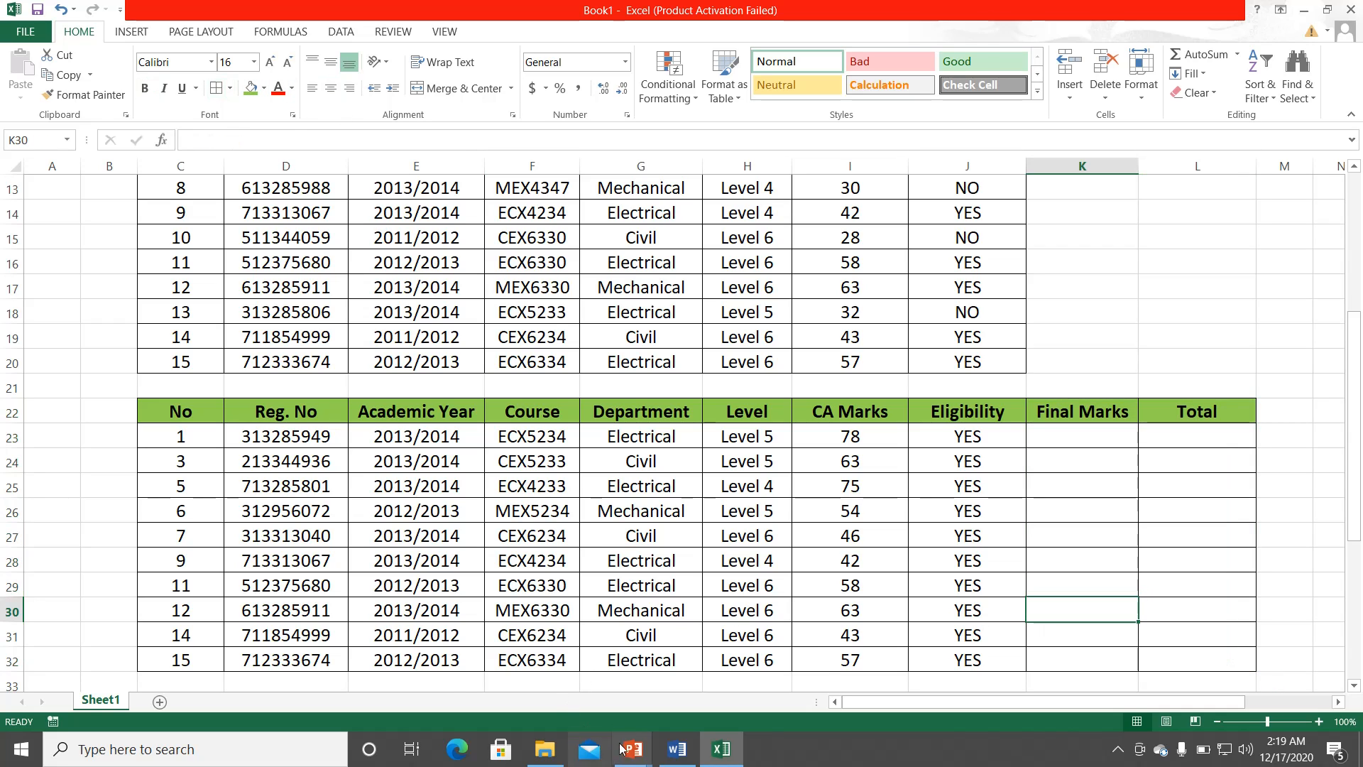
# Step: Switch to the PowerPoint slide show, read the final marks list and total criteria on the next slide, and return to Excel
pyautogui.moveTo(631, 747)
pyautogui.click(606, 664)
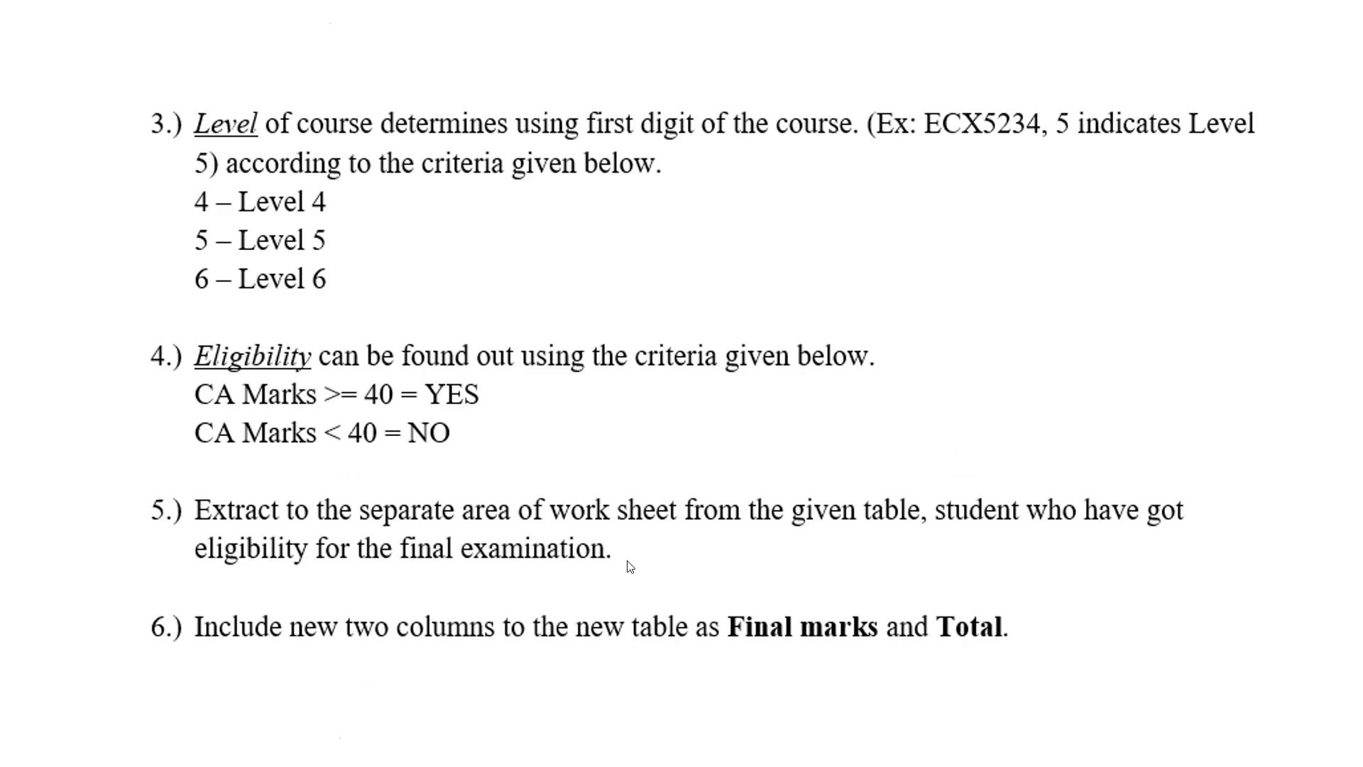
pyautogui.click(628, 563)
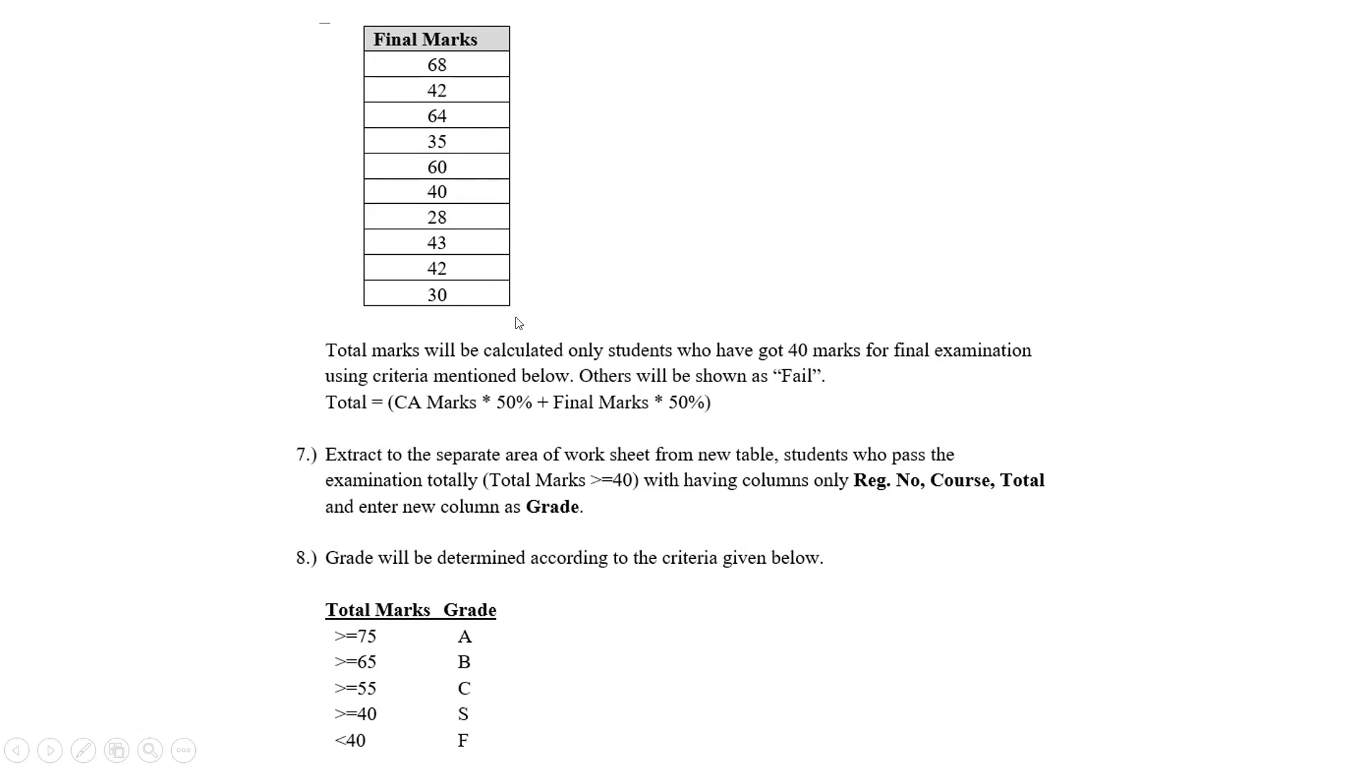
pyautogui.press('super')
pyautogui.click(721, 749)
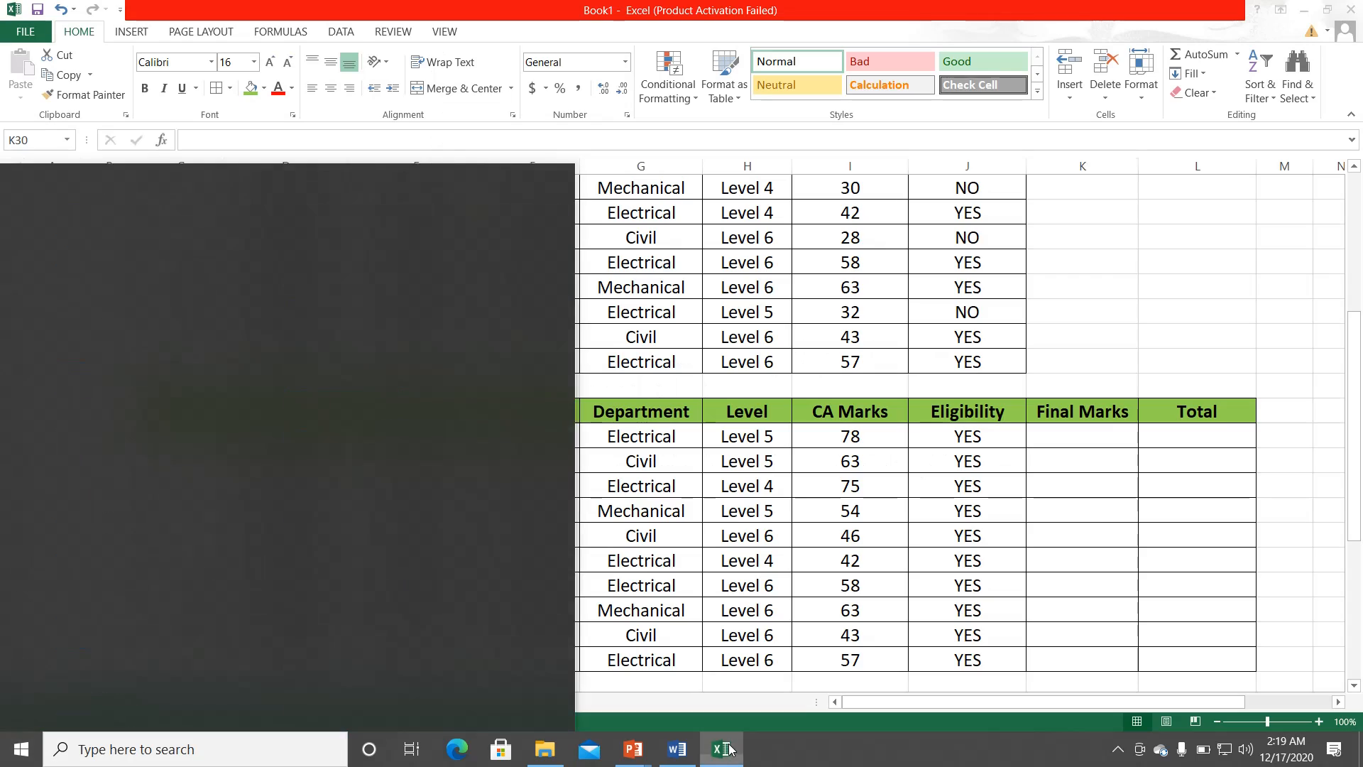
pyautogui.click(1107, 432)
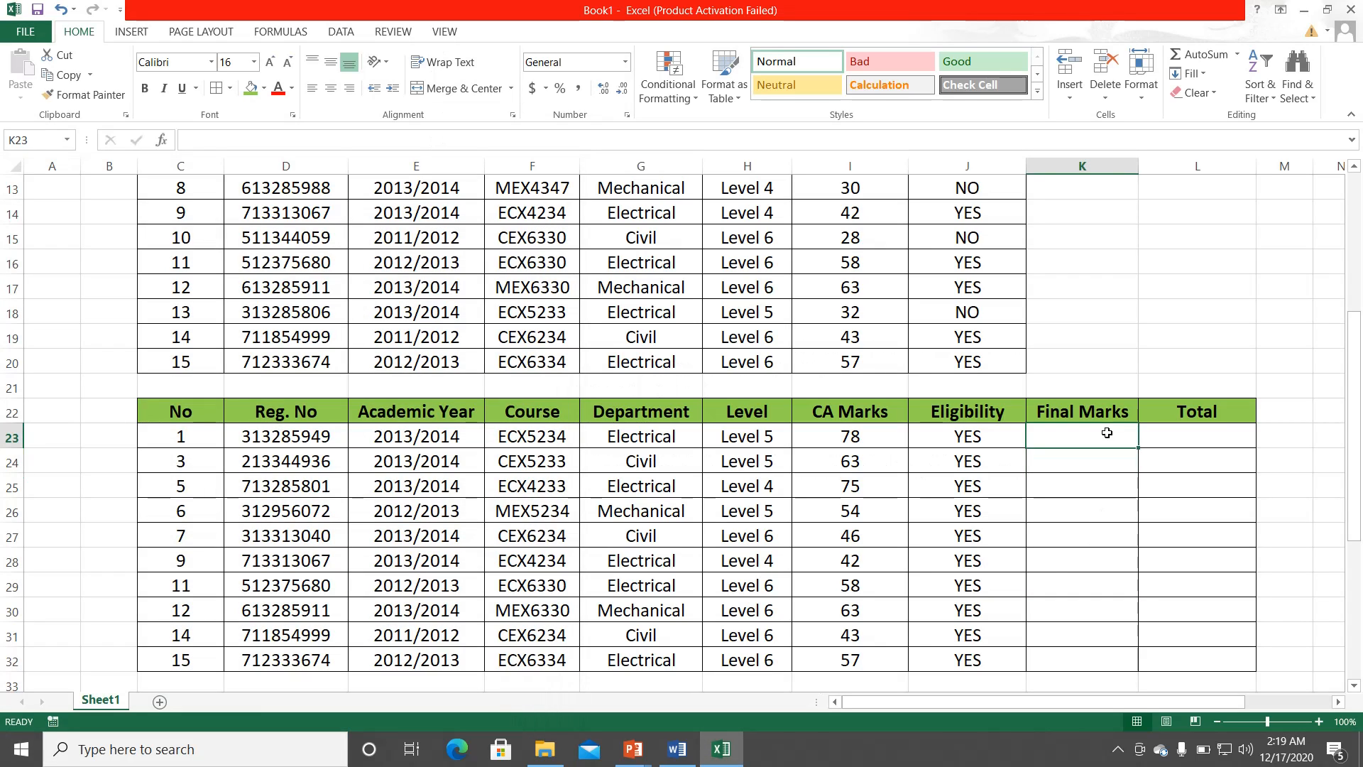
pyautogui.write('78')
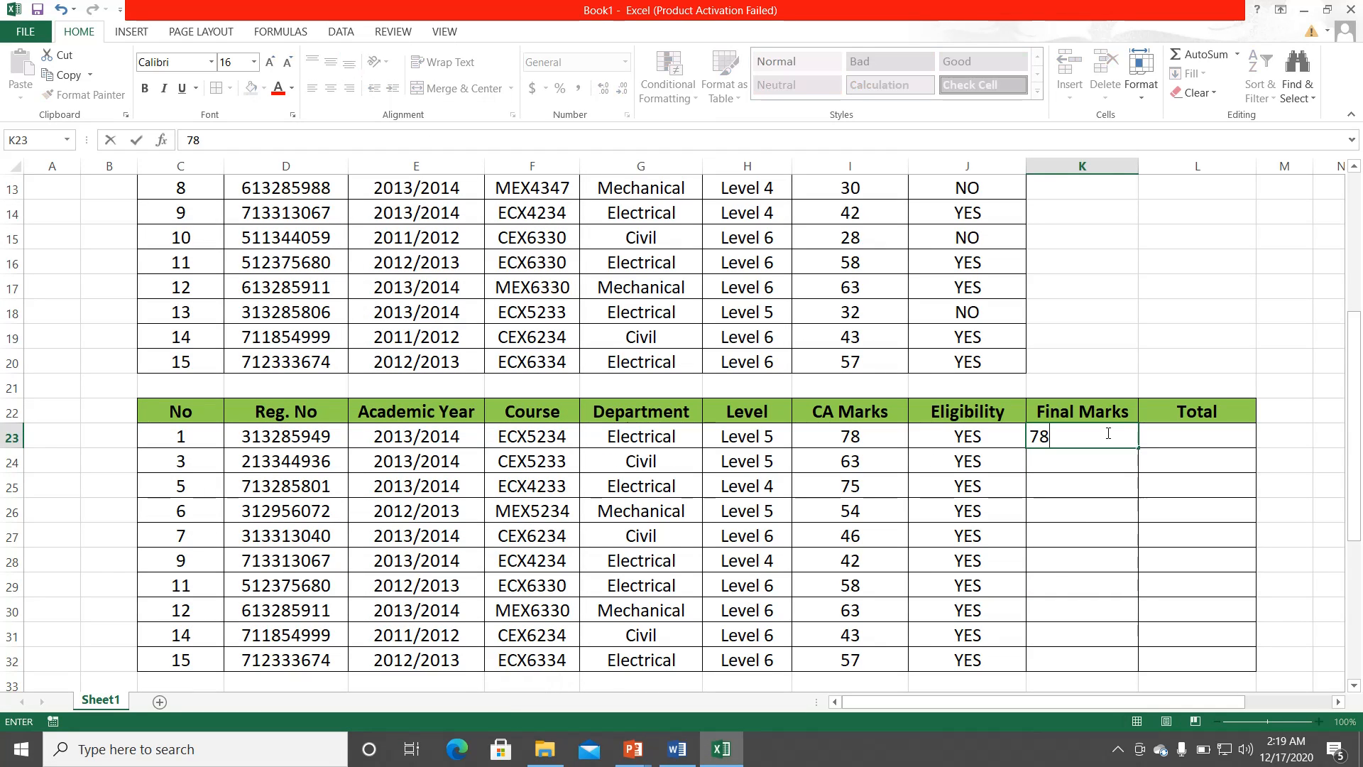
pyautogui.press('Return')
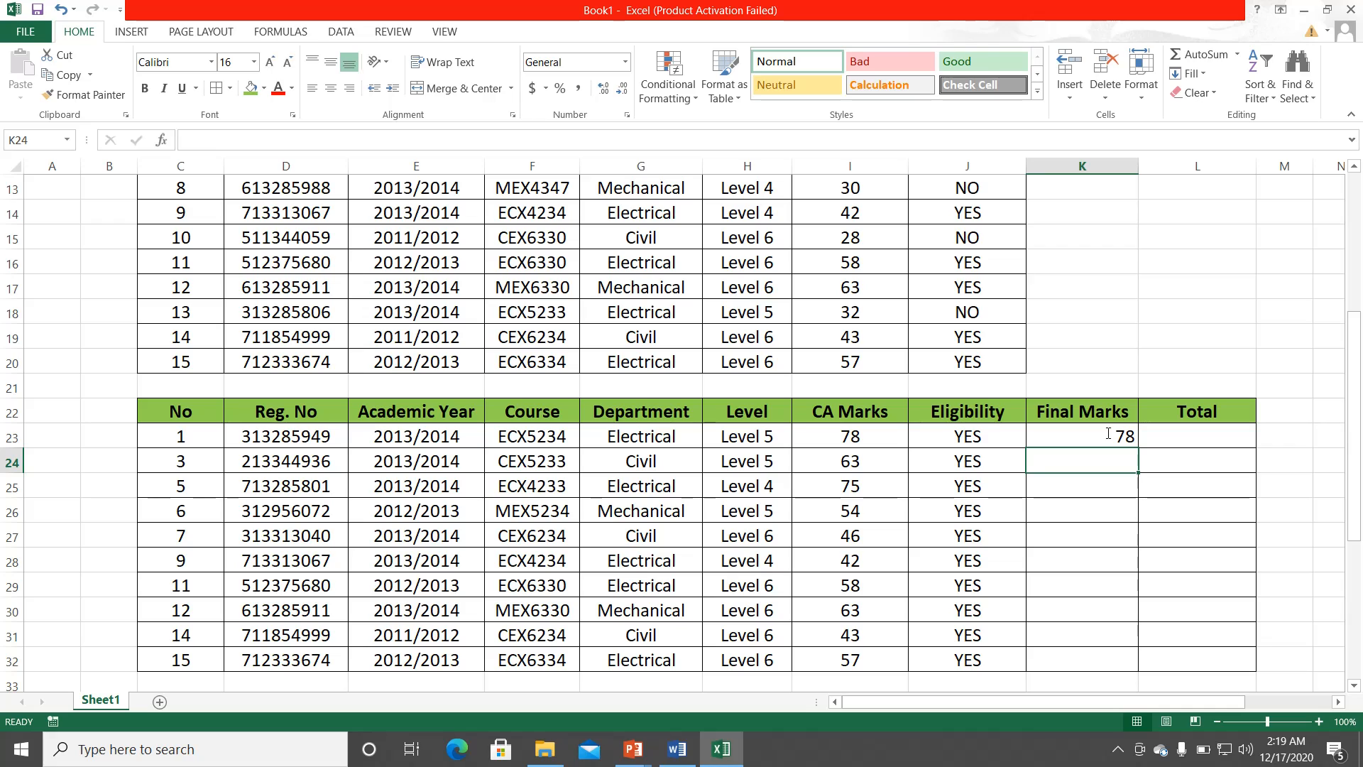
# Step: Fill the Final Marks column from K23 down to K30 with 68, 4264, 35, 60, 40, 28, 43 and 42
pyautogui.click(1108, 433)
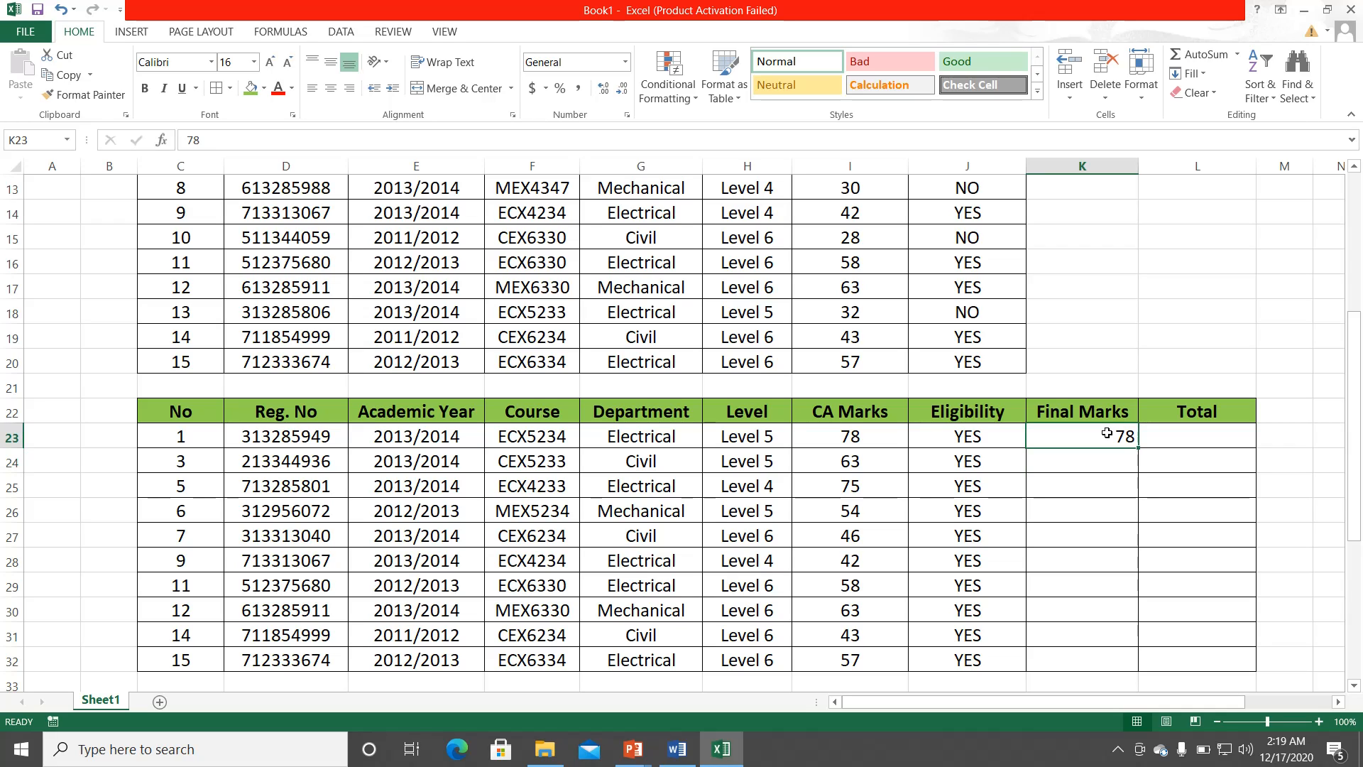
pyautogui.write('68')
pyautogui.press('Return')
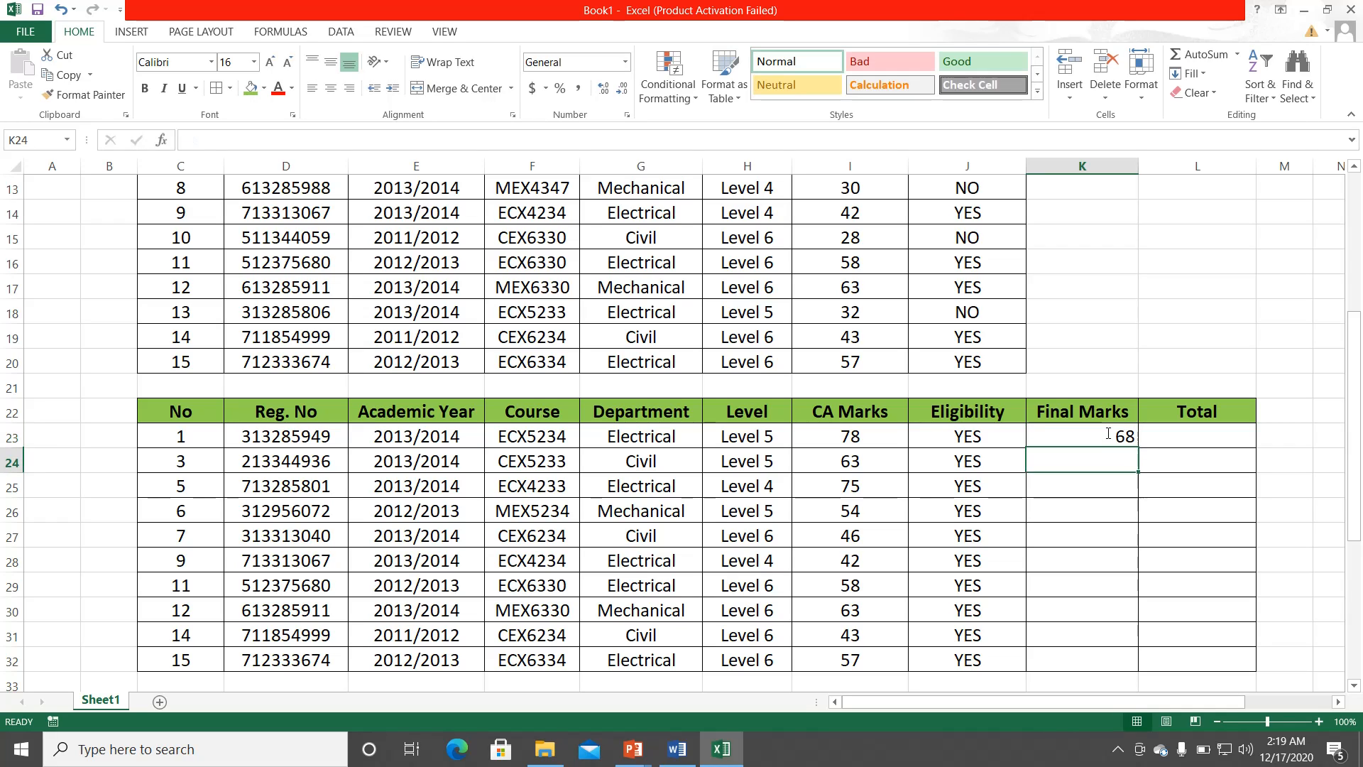
pyautogui.write('42')
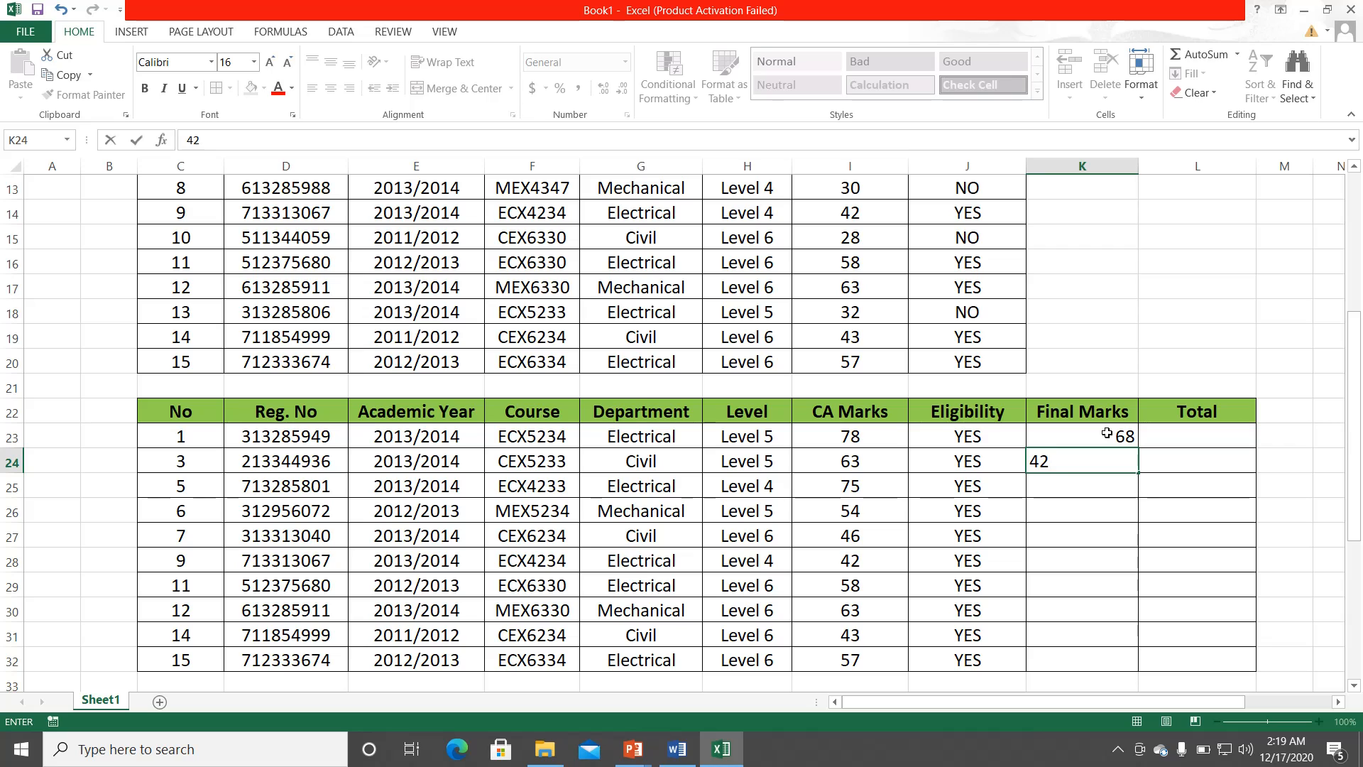
pyautogui.write('64')
pyautogui.press('Return')
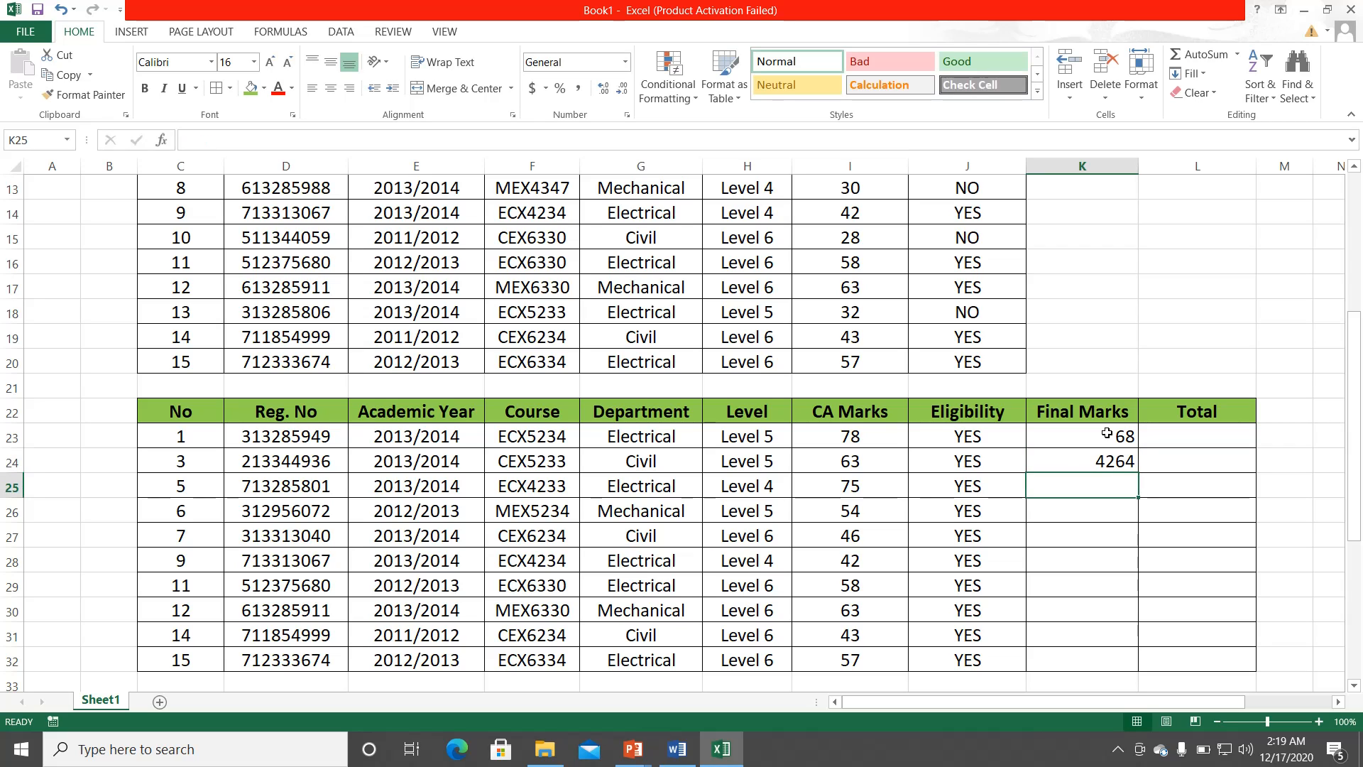
pyautogui.write('35')
pyautogui.press('Return')
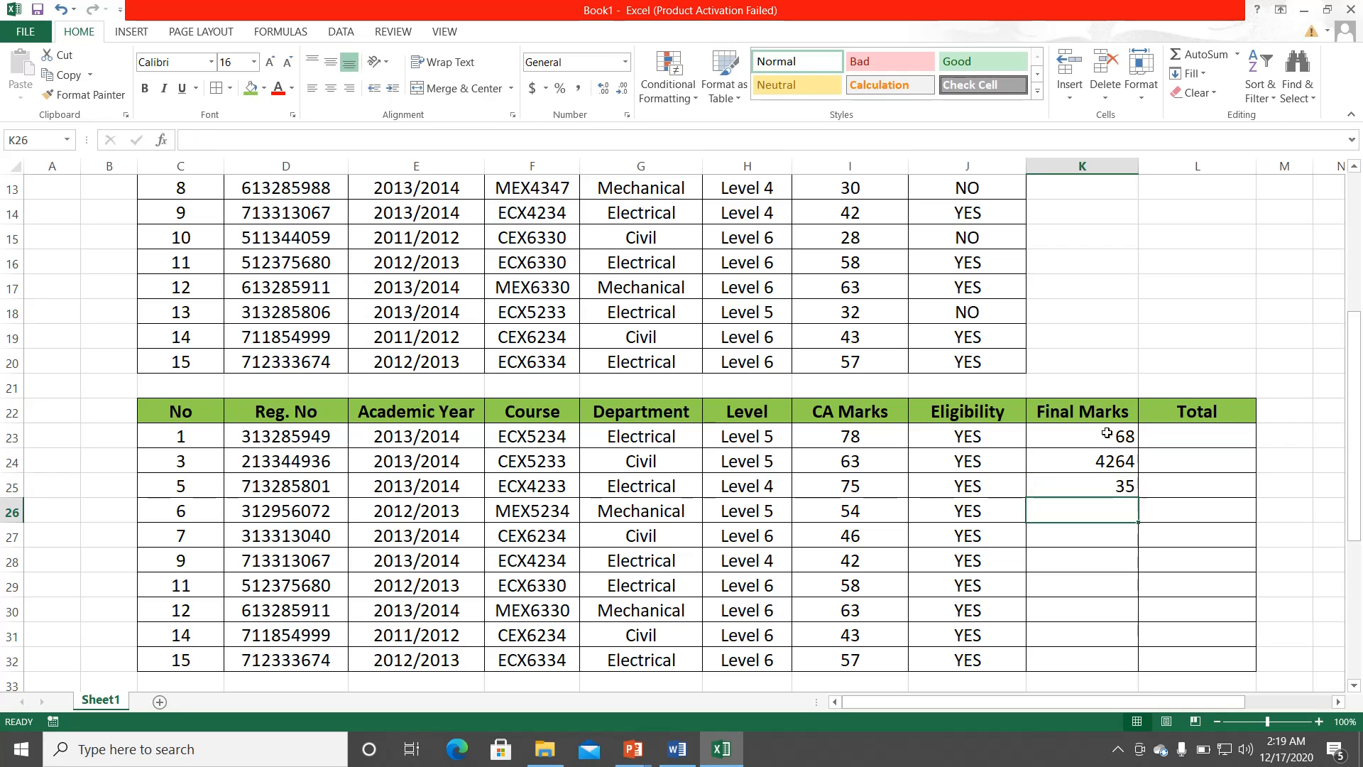
pyautogui.write('60')
pyautogui.press('Return')
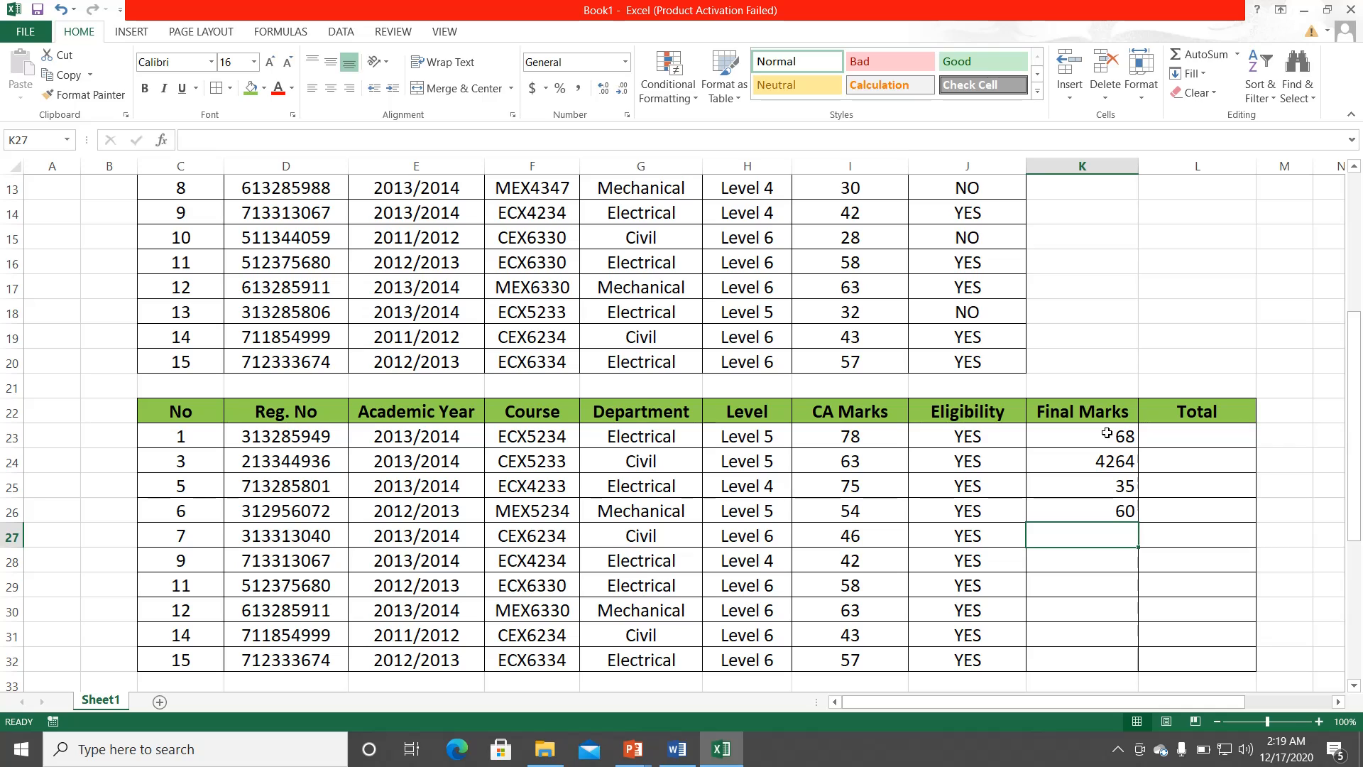
pyautogui.write('40')
pyautogui.press('Return')
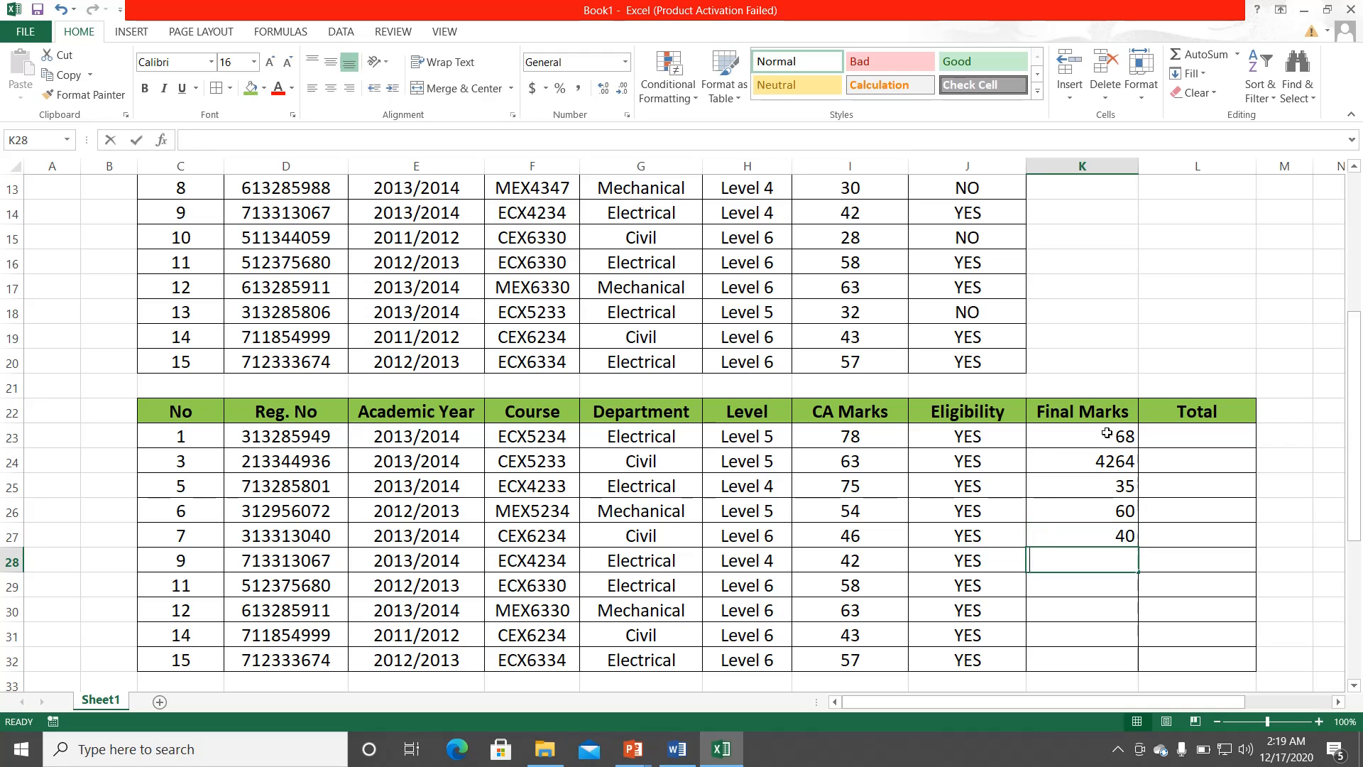
pyautogui.write('28')
pyautogui.press('Return')
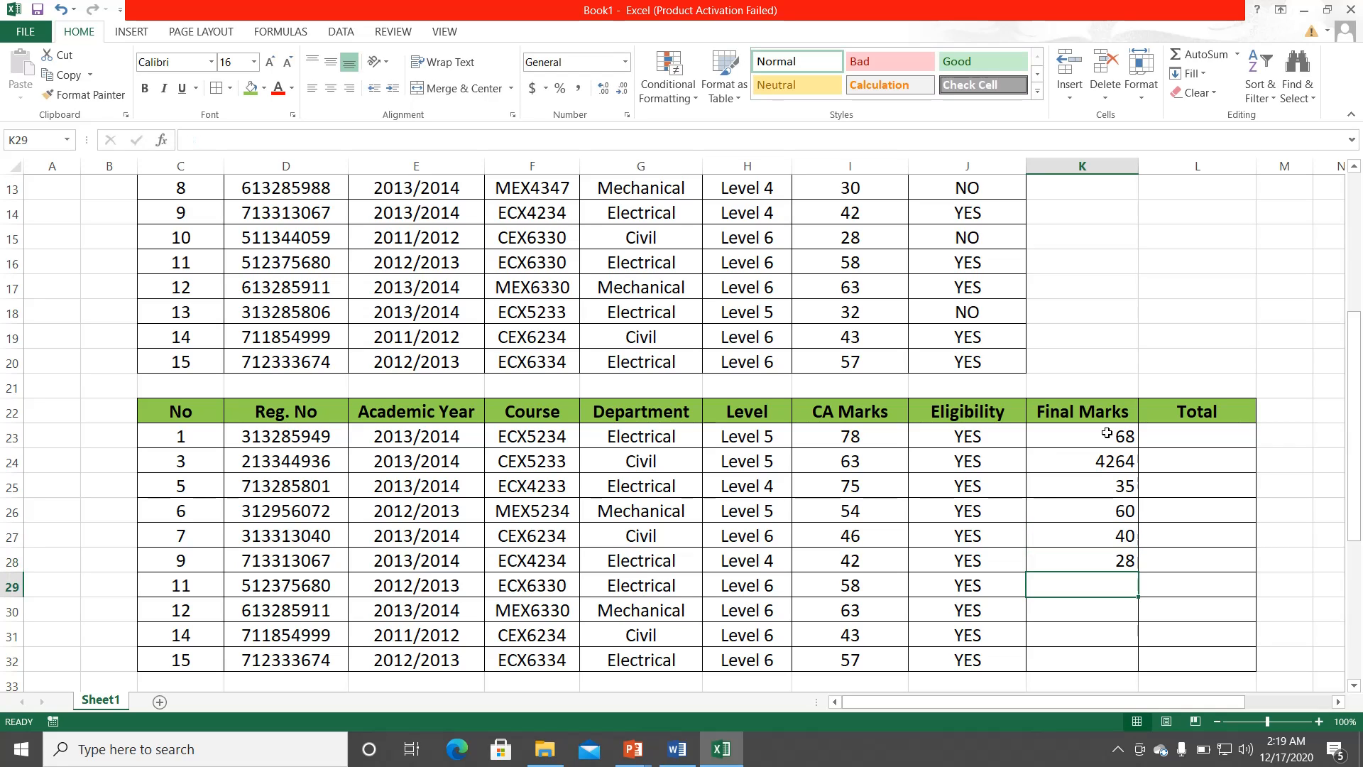
pyautogui.write('43')
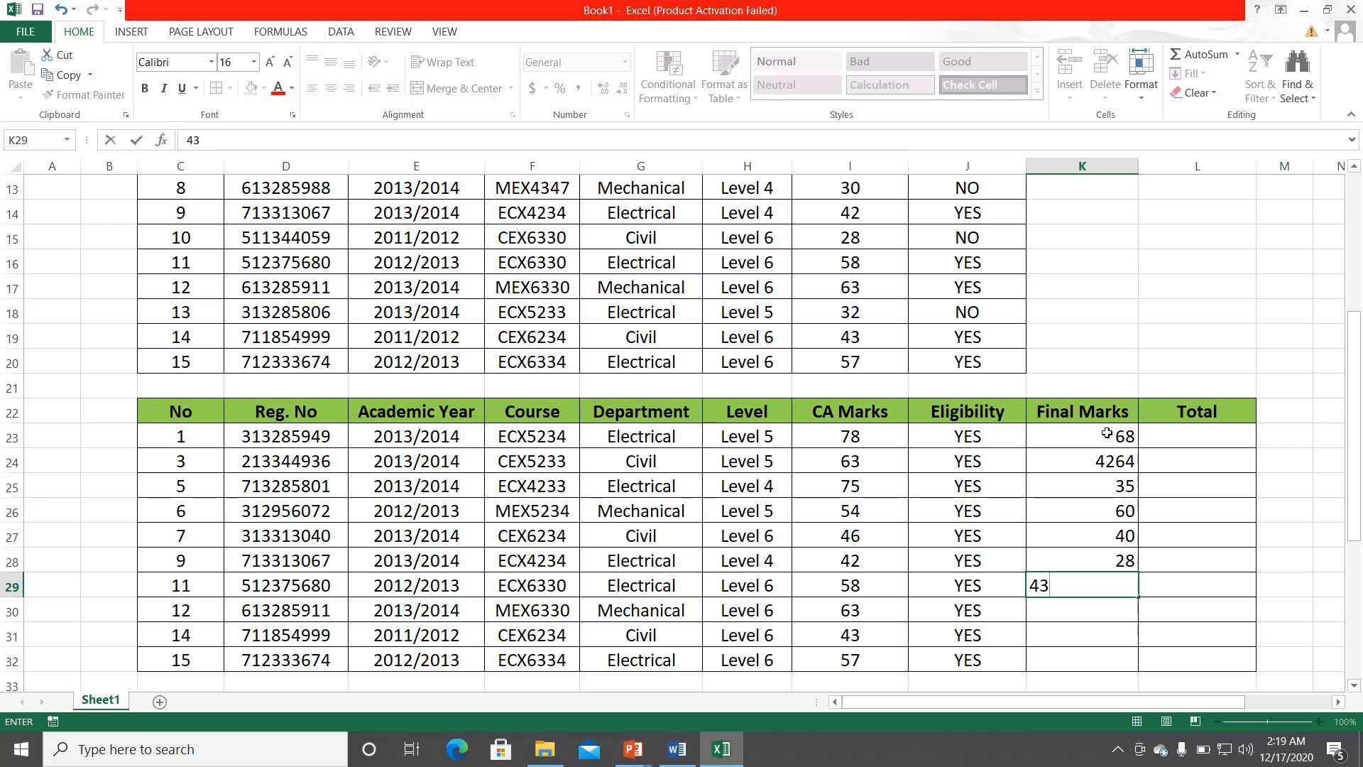
pyautogui.press('Return')
pyautogui.write('42')
pyautogui.press('Return')
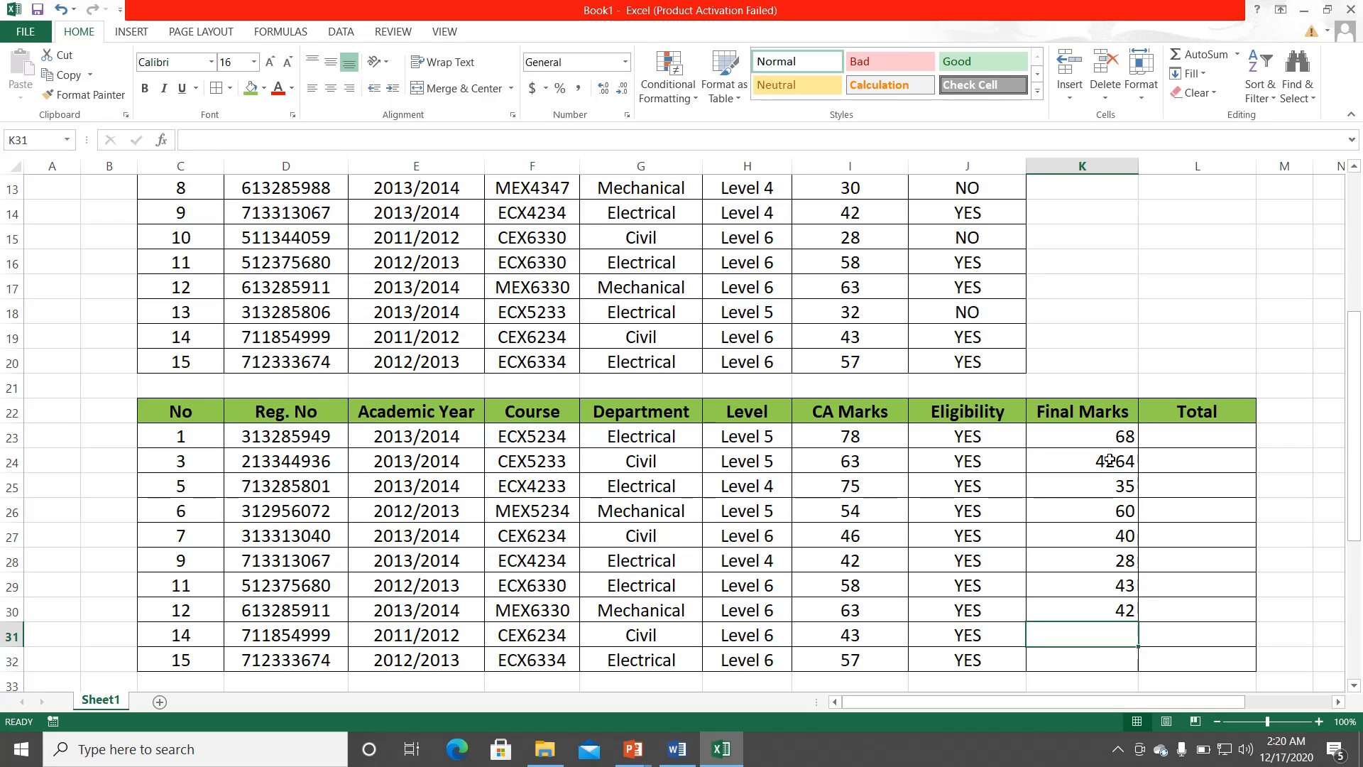
# Step: Clear the mistyped mark in K24 and move the marks in K25:K30 one row down to K26:K31
pyautogui.click(1110, 460)
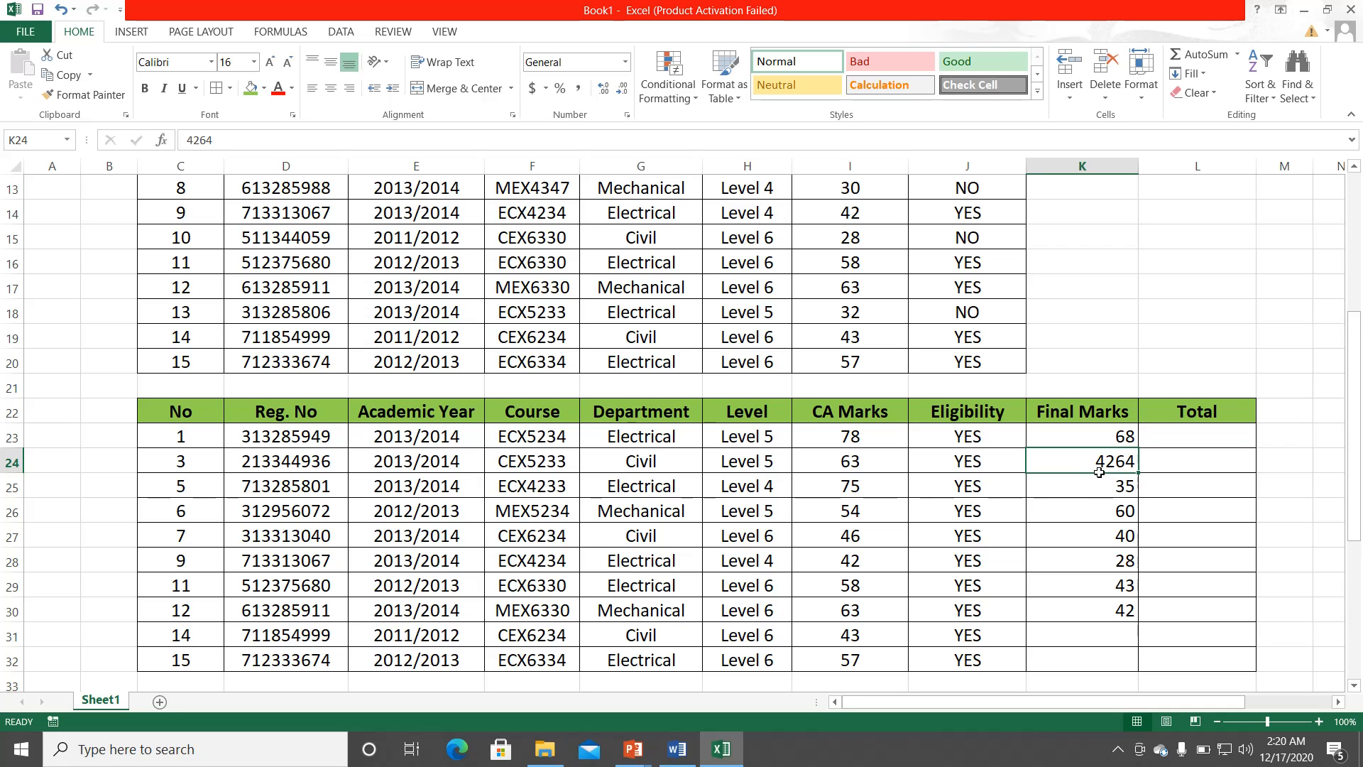
pyautogui.press('Delete')
pyautogui.click(1102, 489)
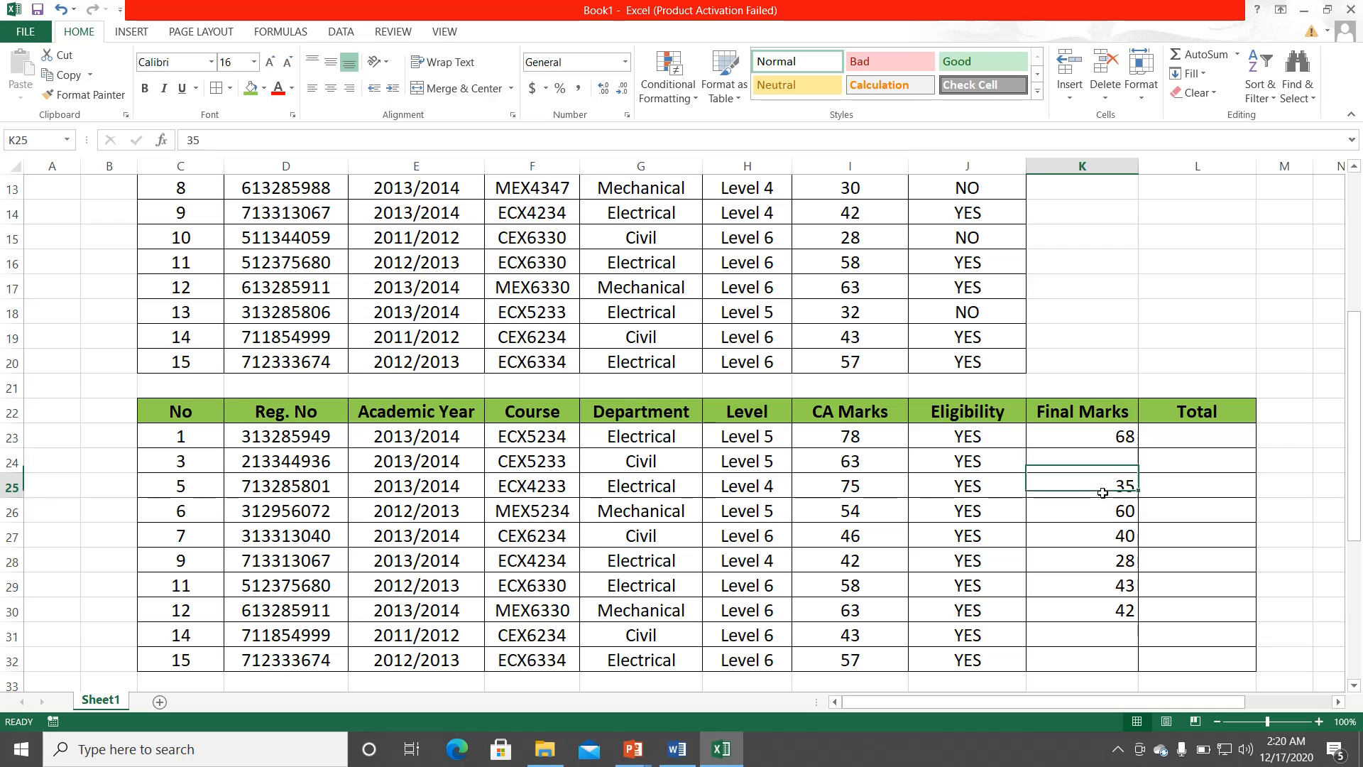
pyautogui.moveTo(1102, 492); pyautogui.dragTo(1096, 657)
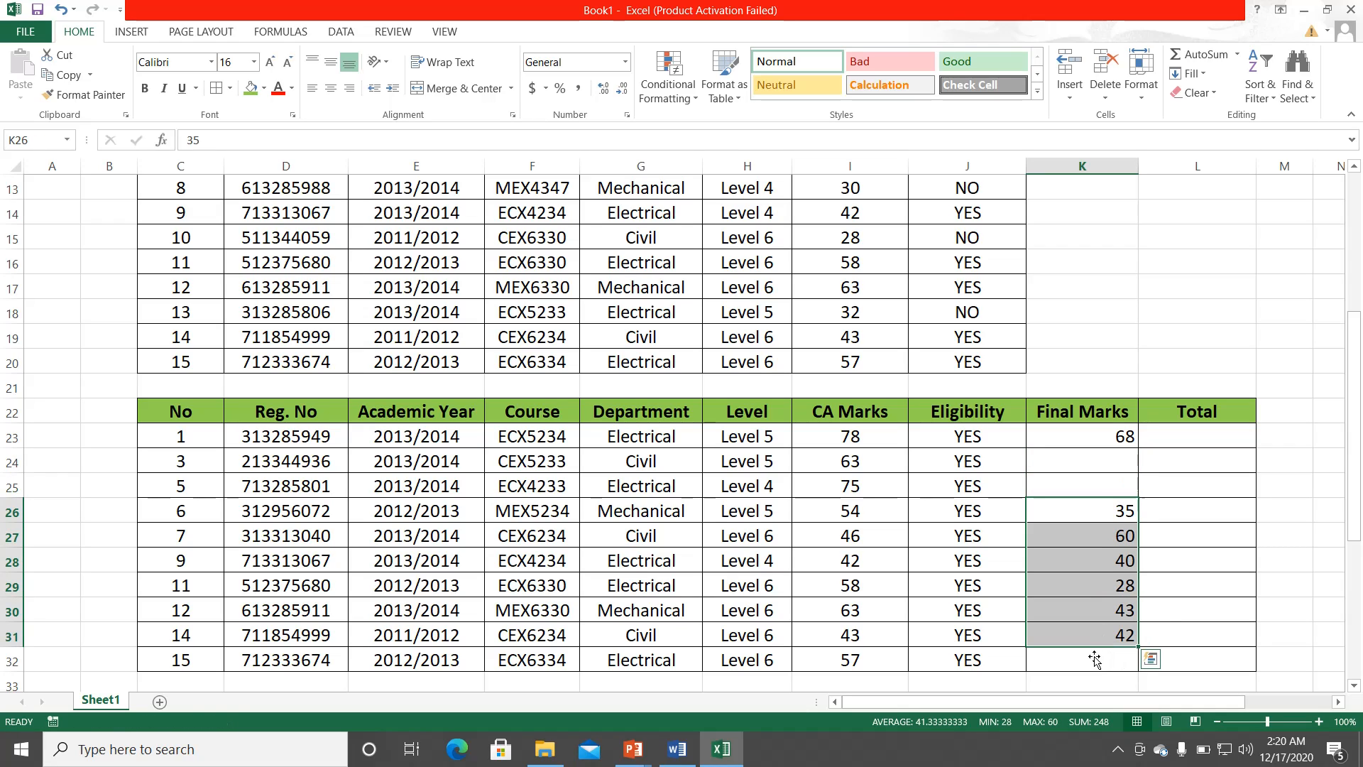
# Step: Enter the final marks 42 in K24 and 64 in K25
pyautogui.click(1097, 469)
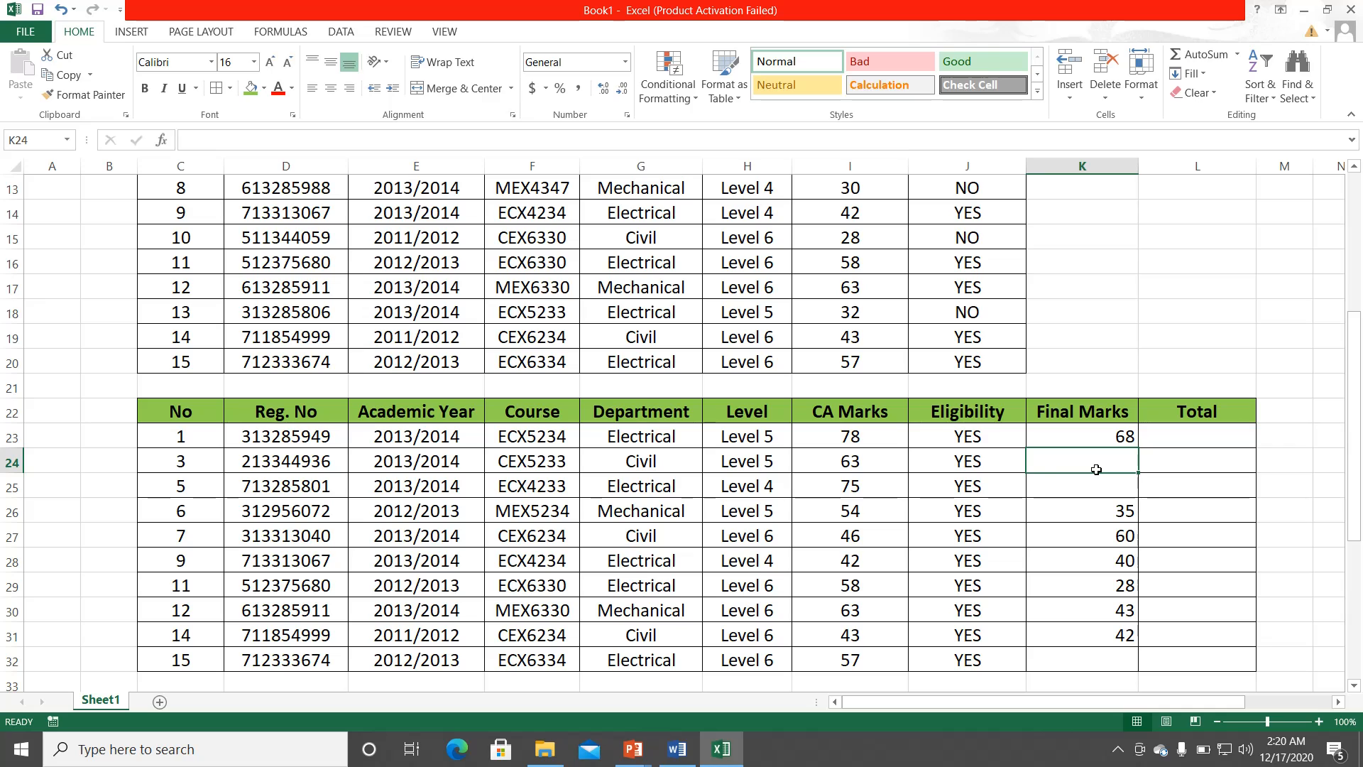
pyautogui.write('42')
pyautogui.press('Return')
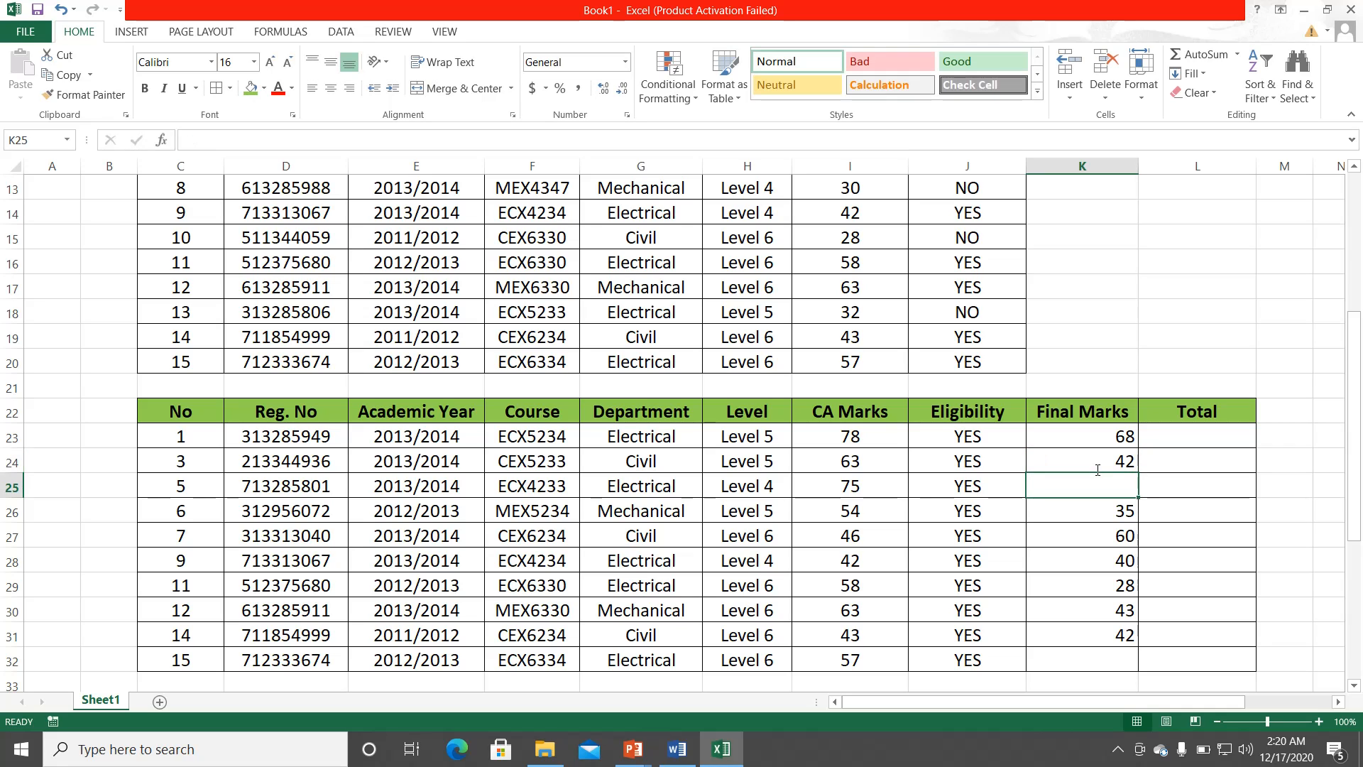
pyautogui.write('64')
pyautogui.press('Return')
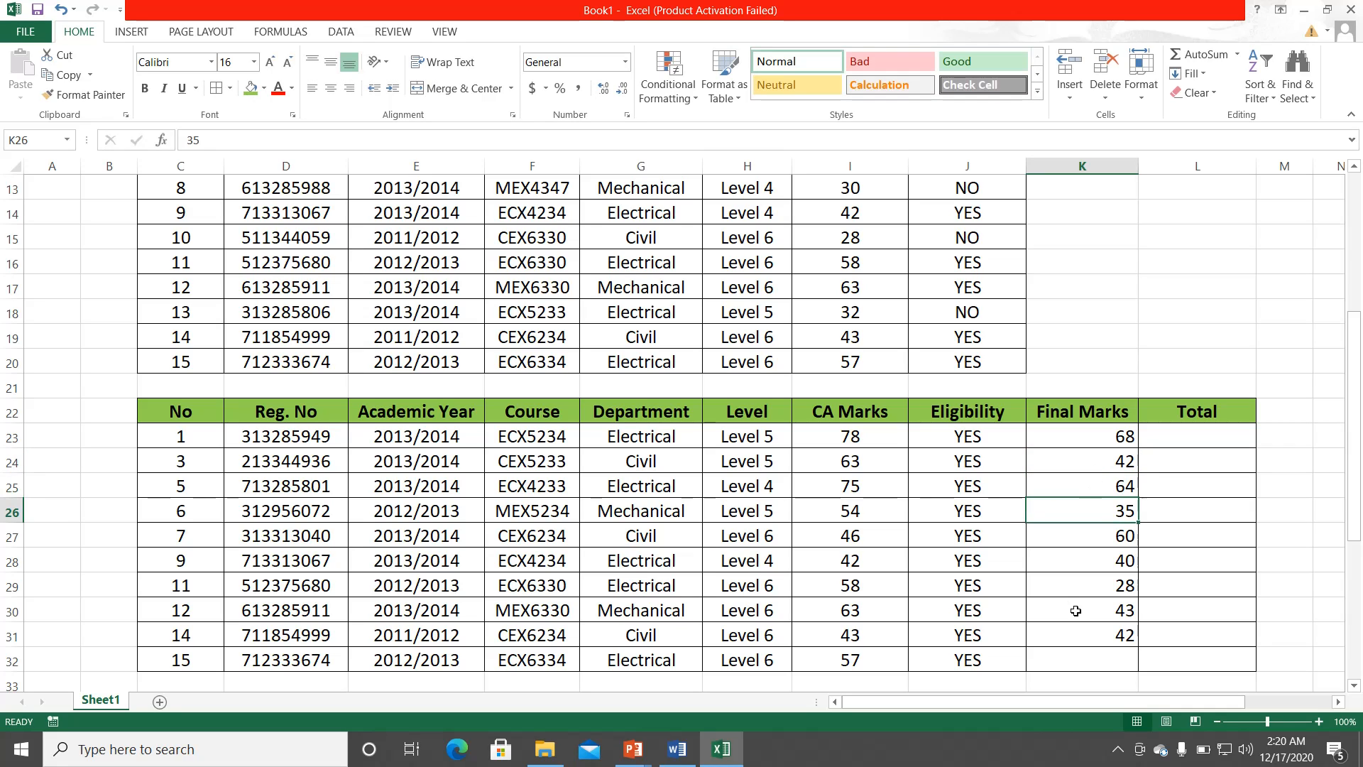
# Step: Enter the final mark 30 in K32 and centre the Final Marks in K23:K32
pyautogui.click(1087, 655)
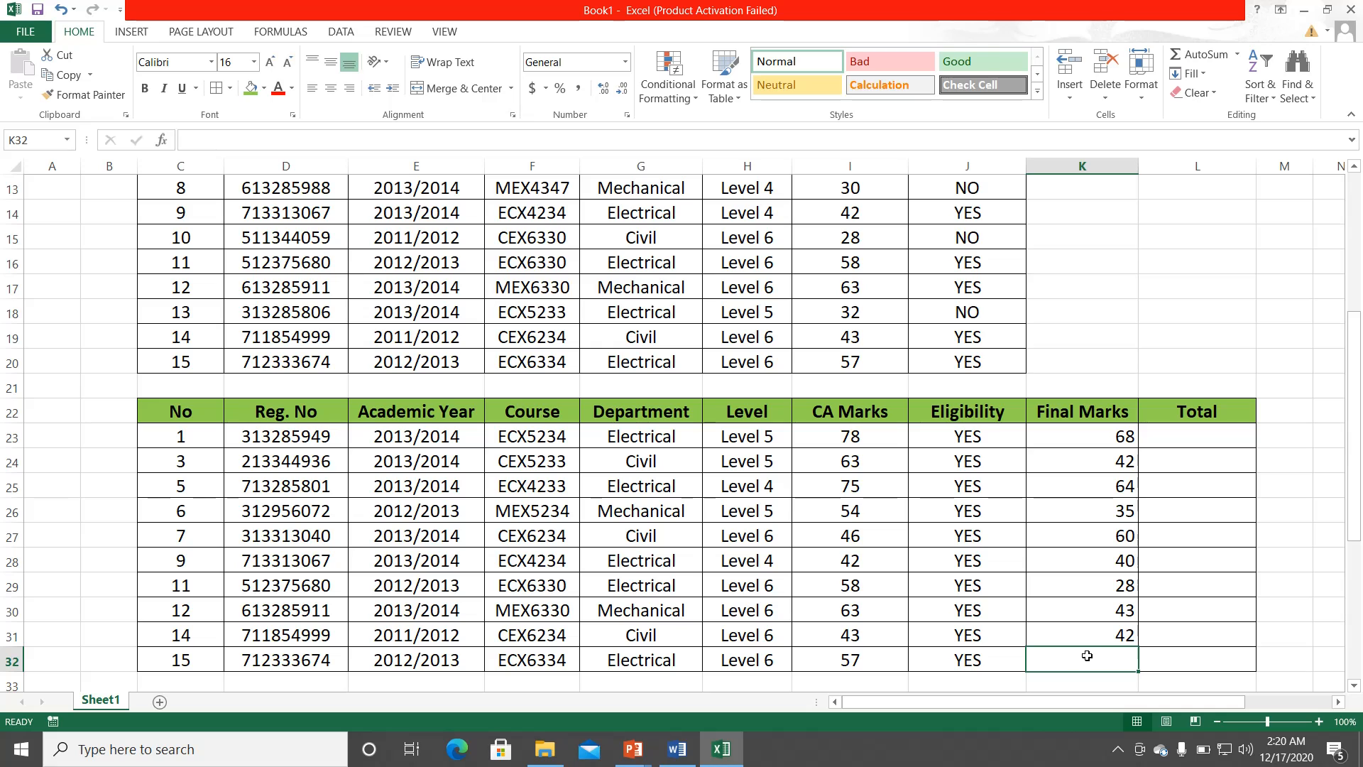
pyautogui.write('30')
pyautogui.click(1104, 541)
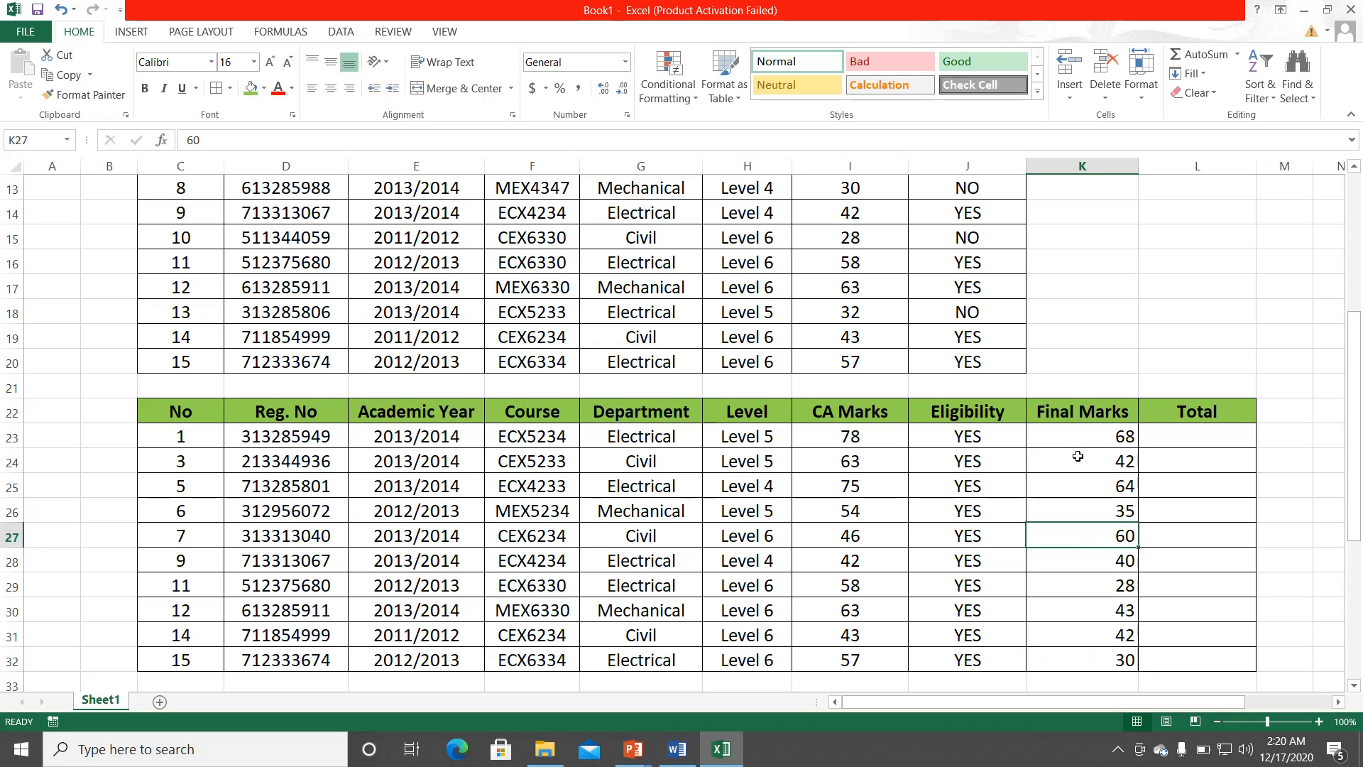
pyautogui.click(1078, 430)
pyautogui.scroll(-1, 1078, 431)
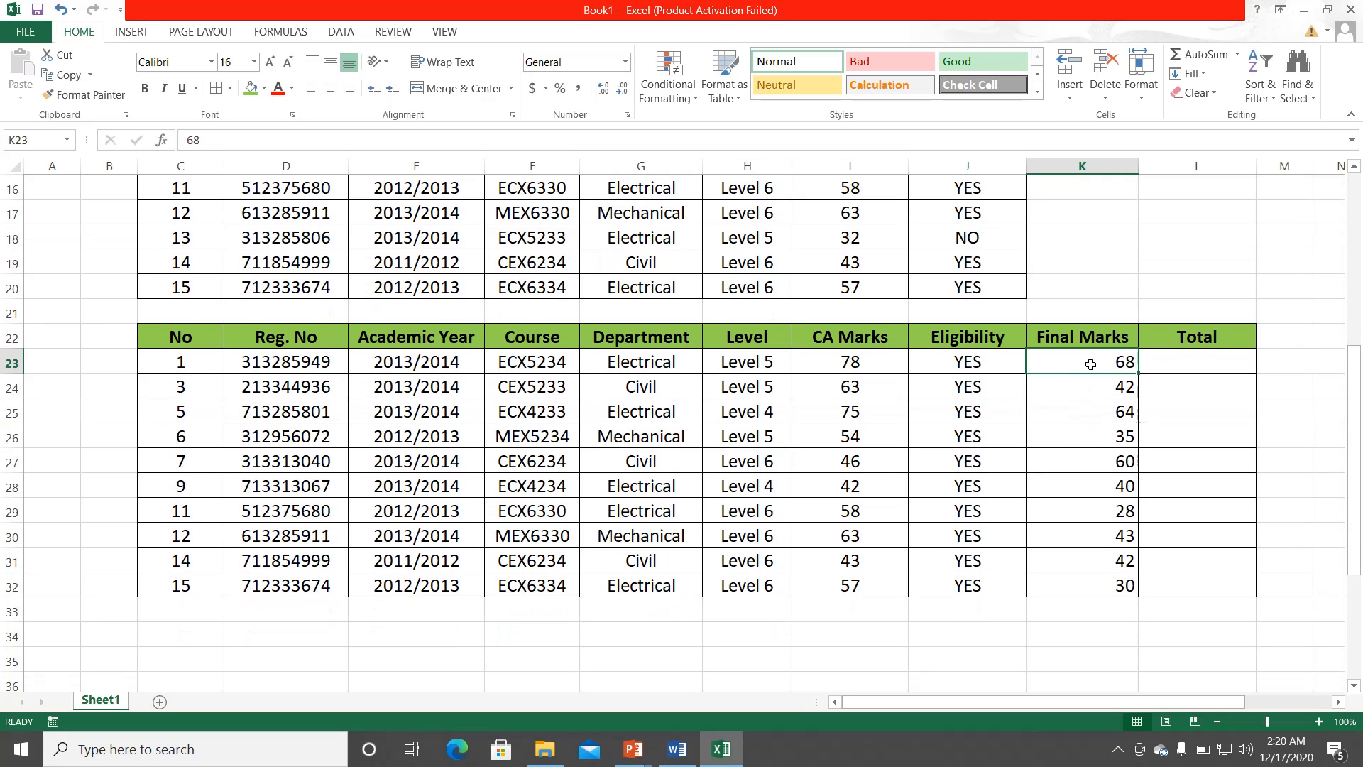
pyautogui.moveTo(1084, 361); pyautogui.dragTo(1082, 582)
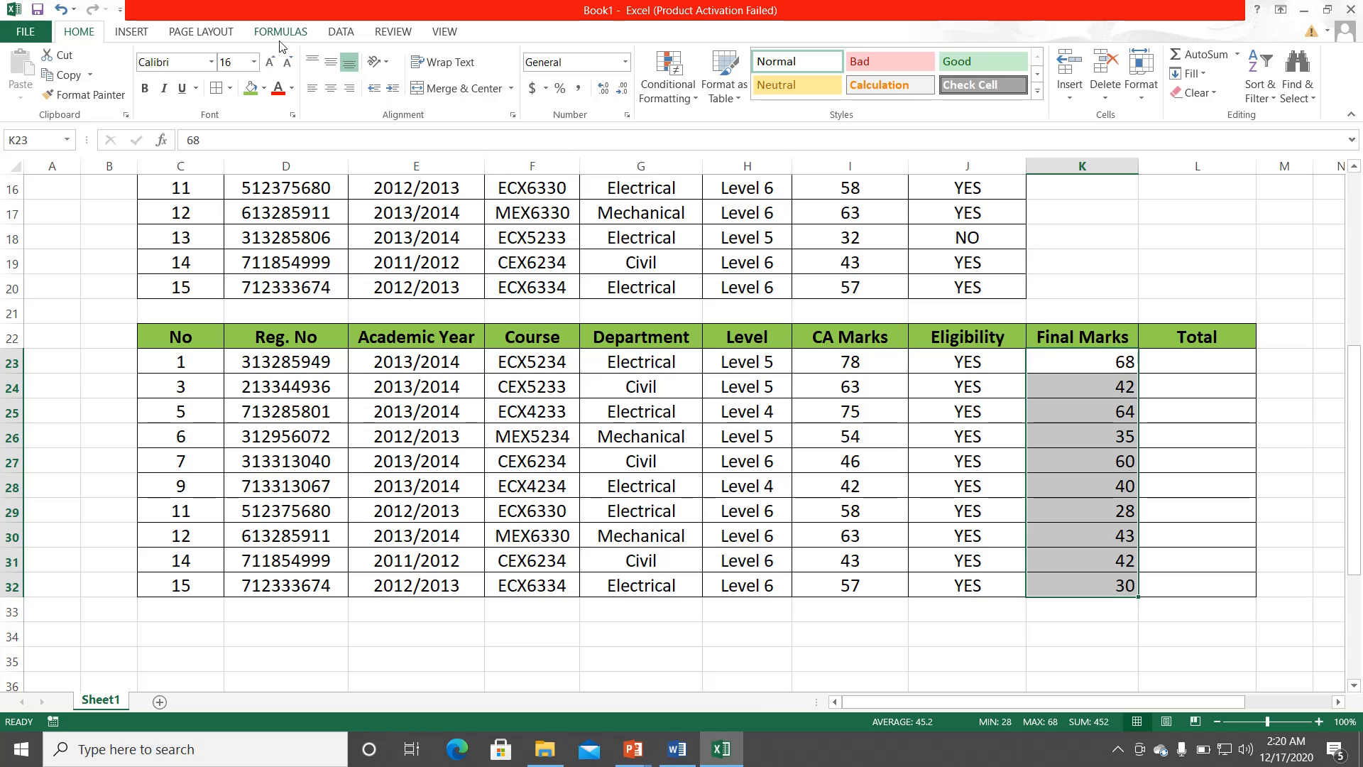
pyautogui.click(330, 89)
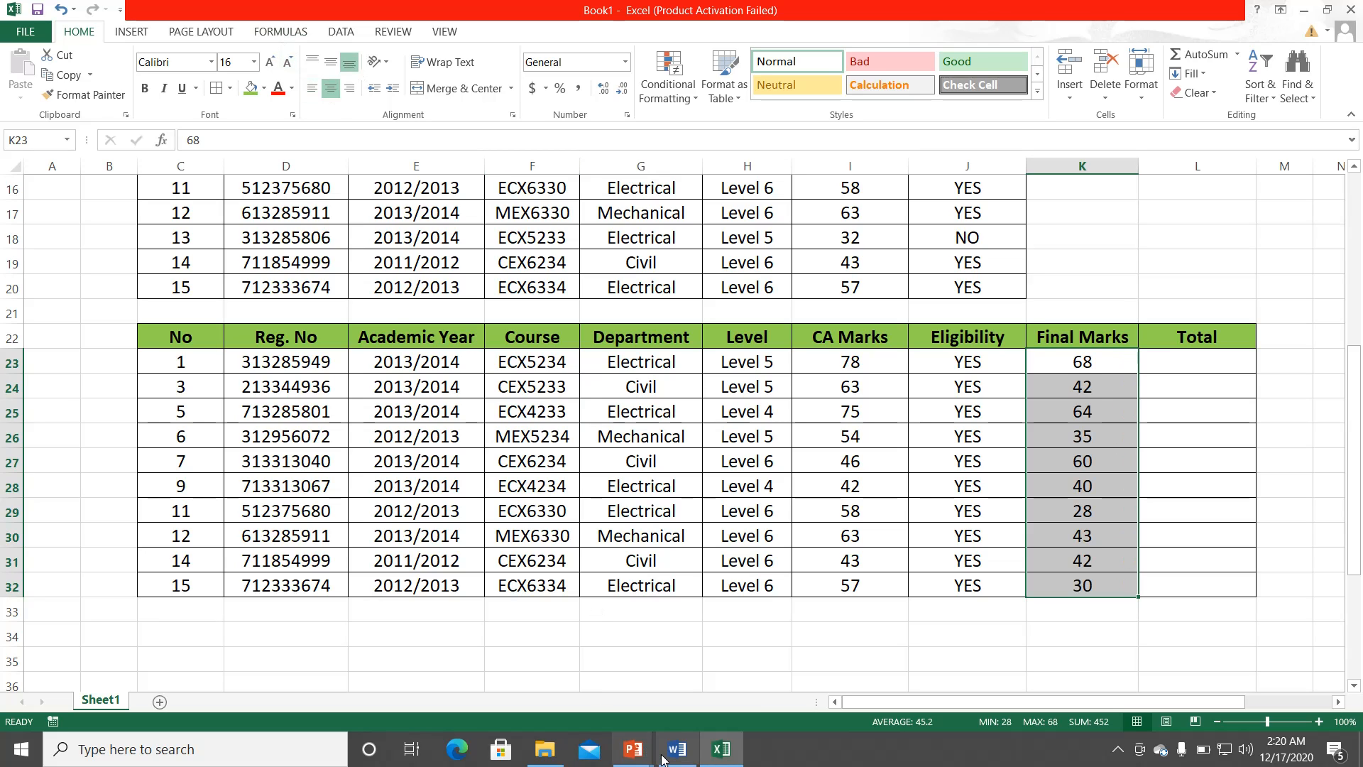
# Step: Switch to the PowerPoint slide show, read the rule for calculating total marks, and return to the Excel worksheet
pyautogui.click(633, 749)
pyautogui.click(686, 654)
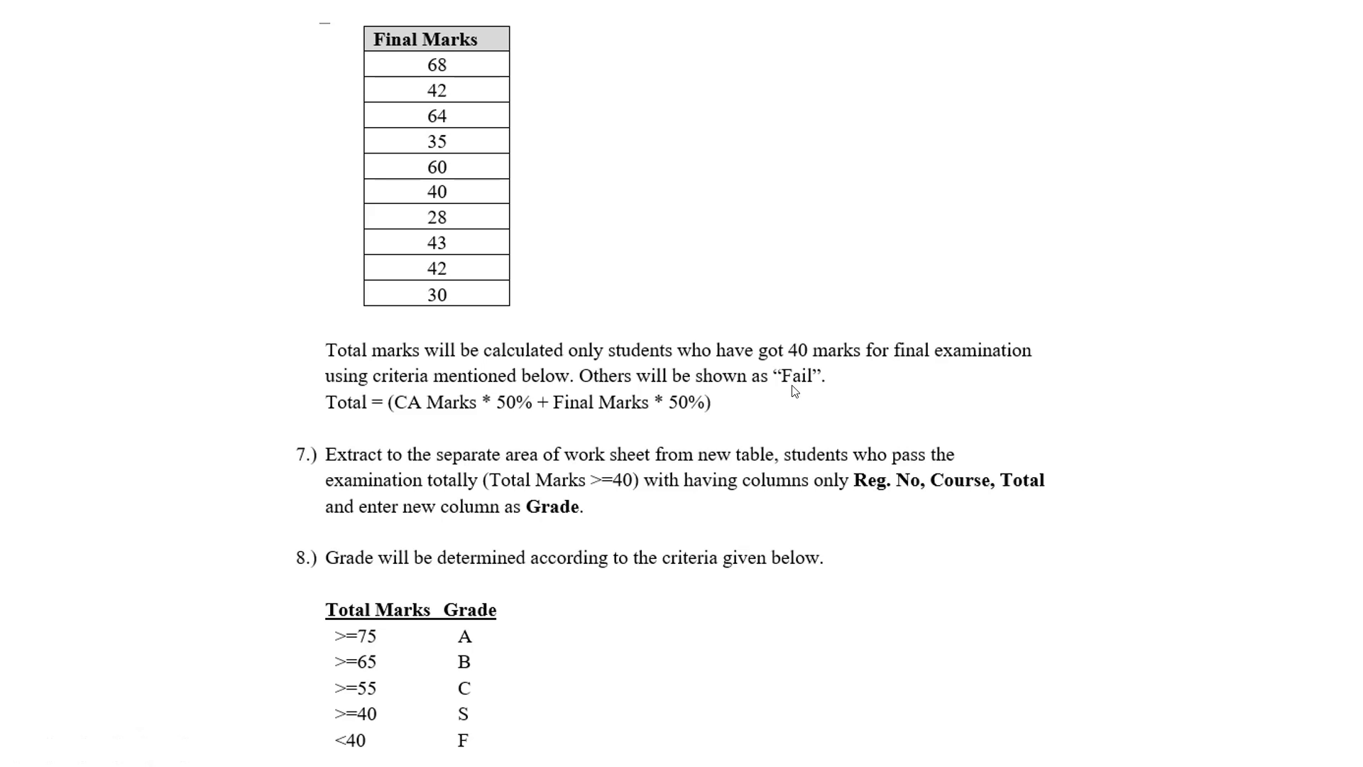
pyautogui.click(696, 385)
pyautogui.click(696, 385)
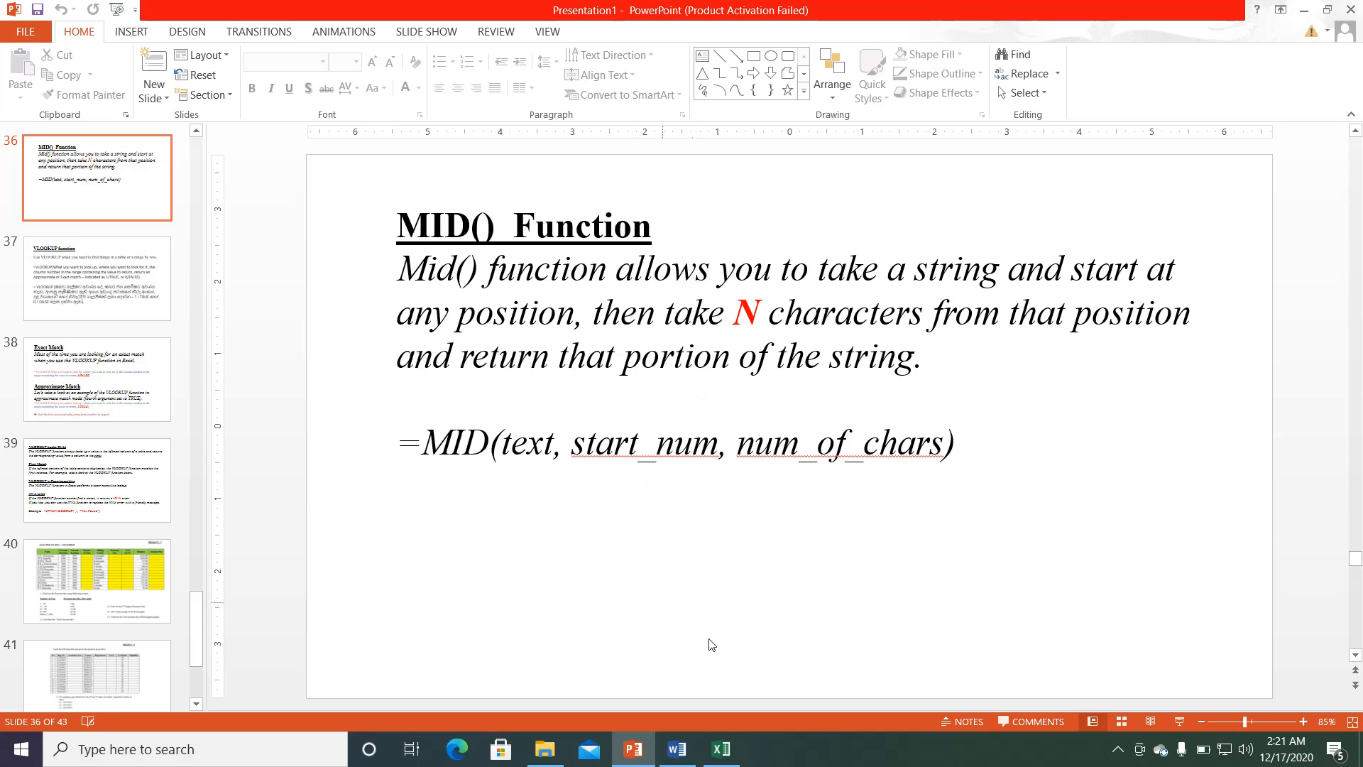
pyautogui.click(721, 751)
# Step: Start an IF formula in L23 with the logical test I23*50%+K23*50%>=40
pyautogui.click(1161, 416)
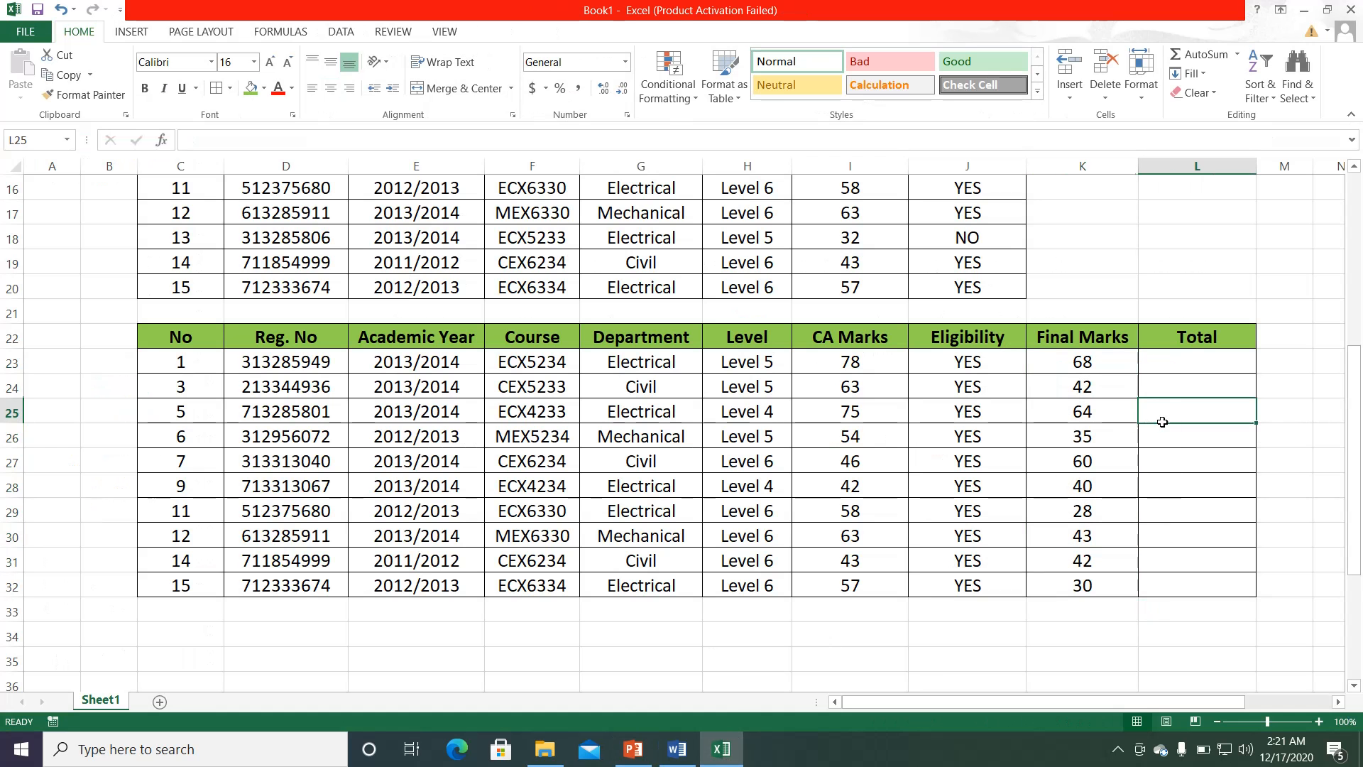
pyautogui.click(1185, 365)
pyautogui.write('=')
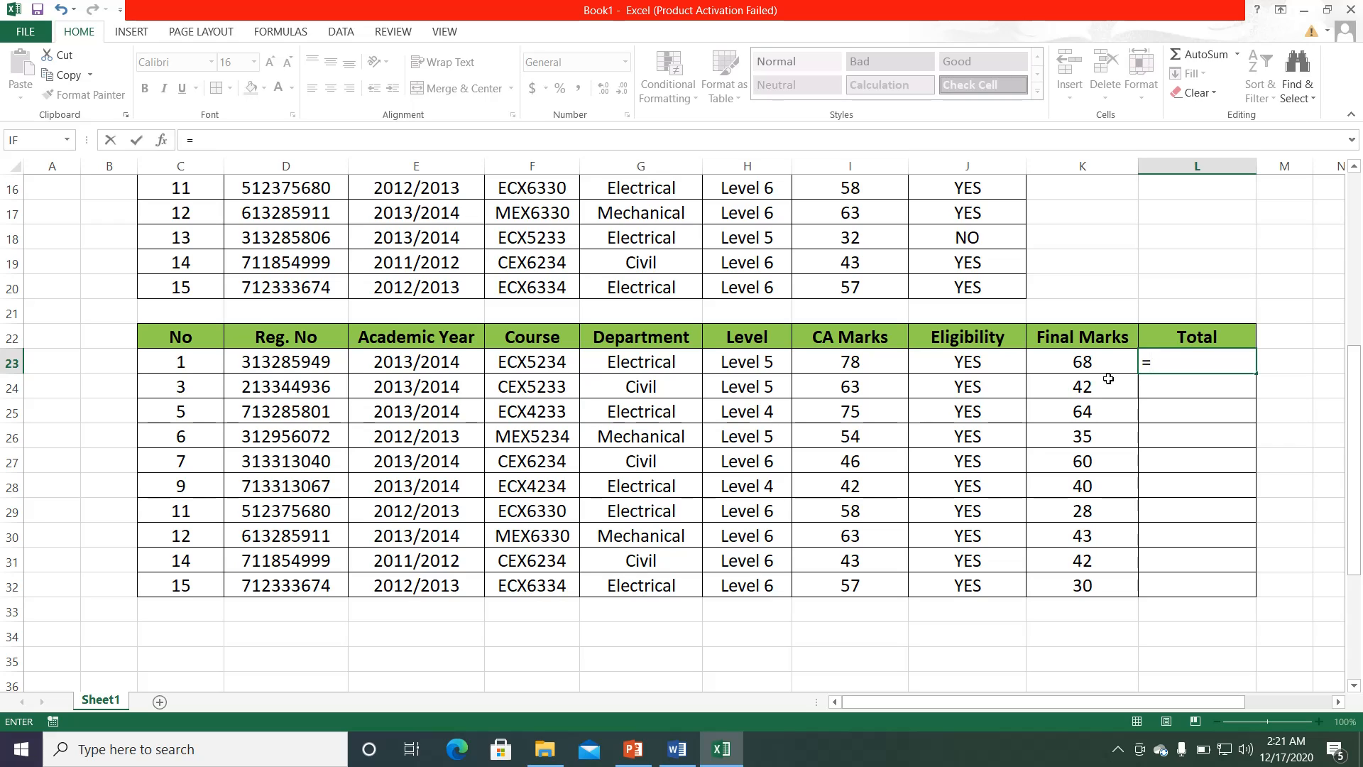
pyautogui.write('IF')
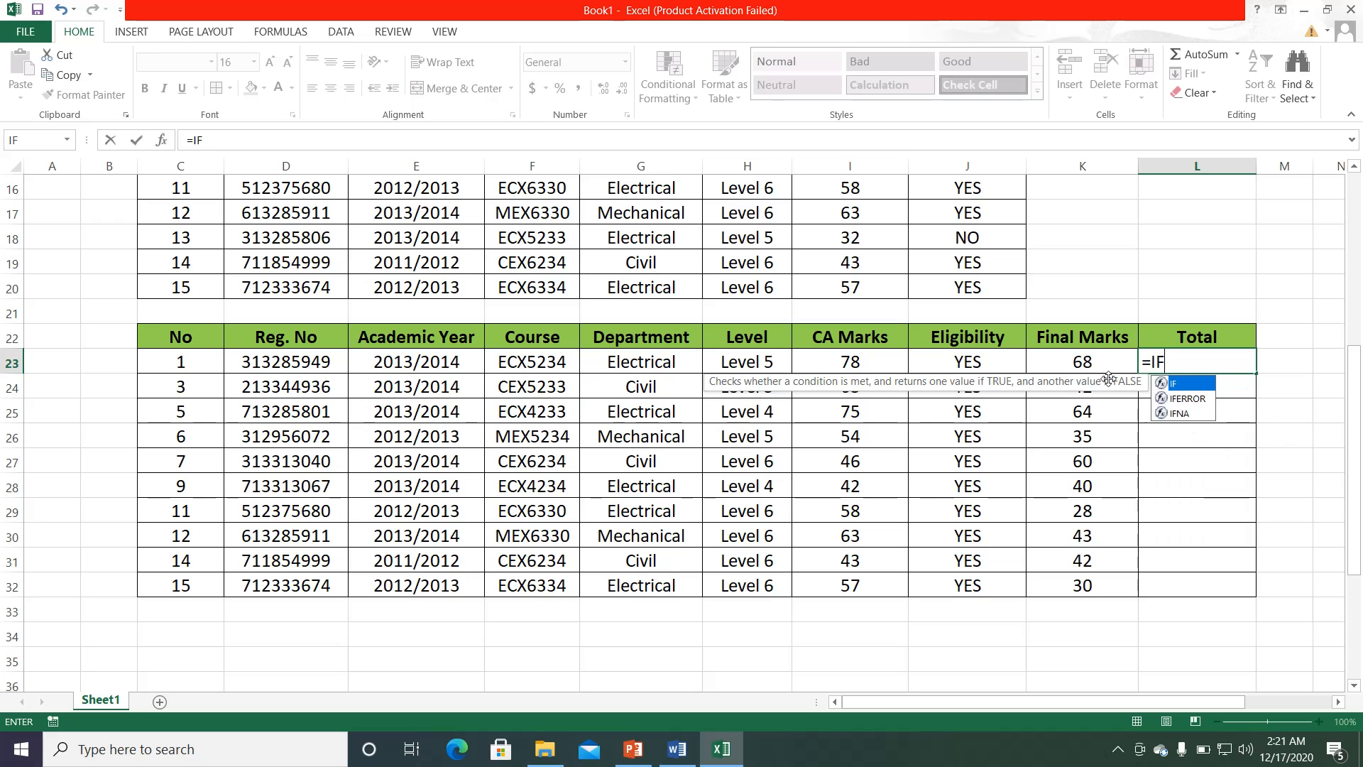
pyautogui.write('(')
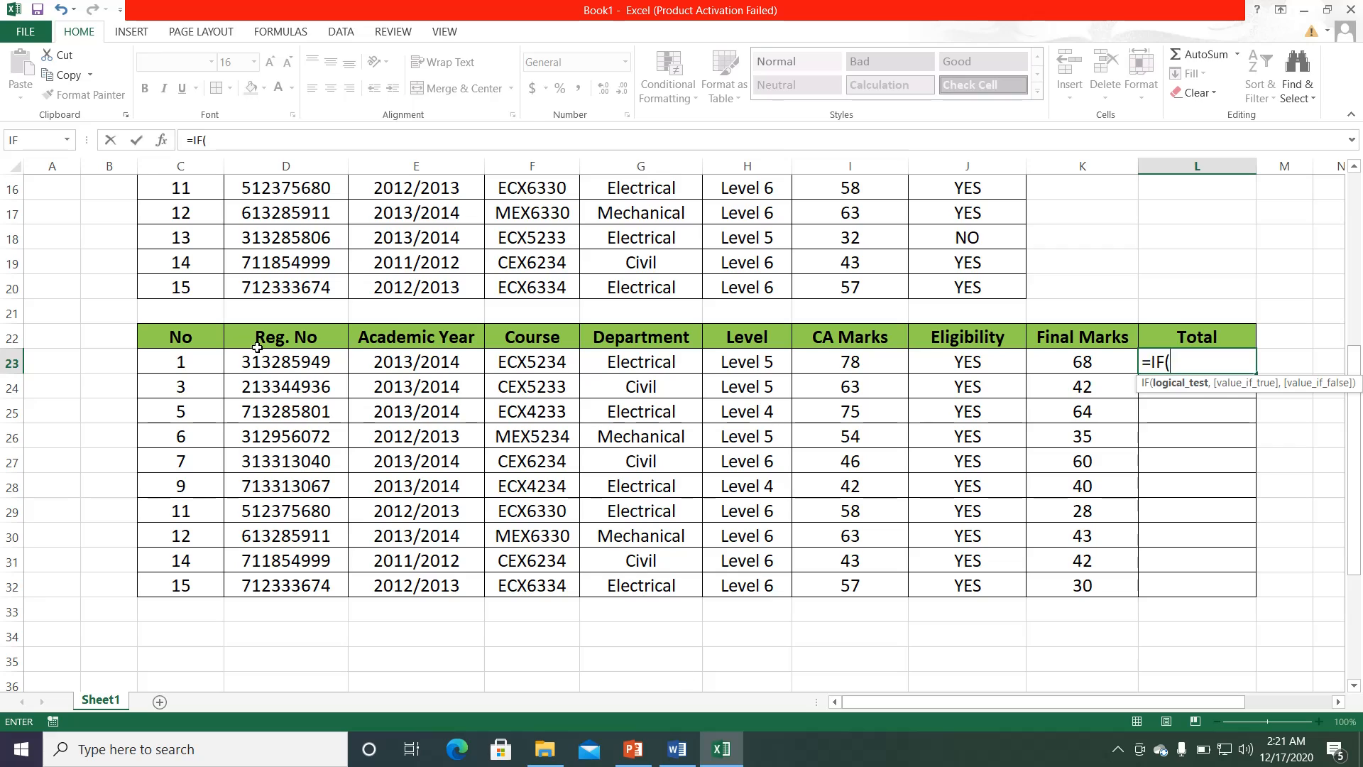
pyautogui.click(871, 363)
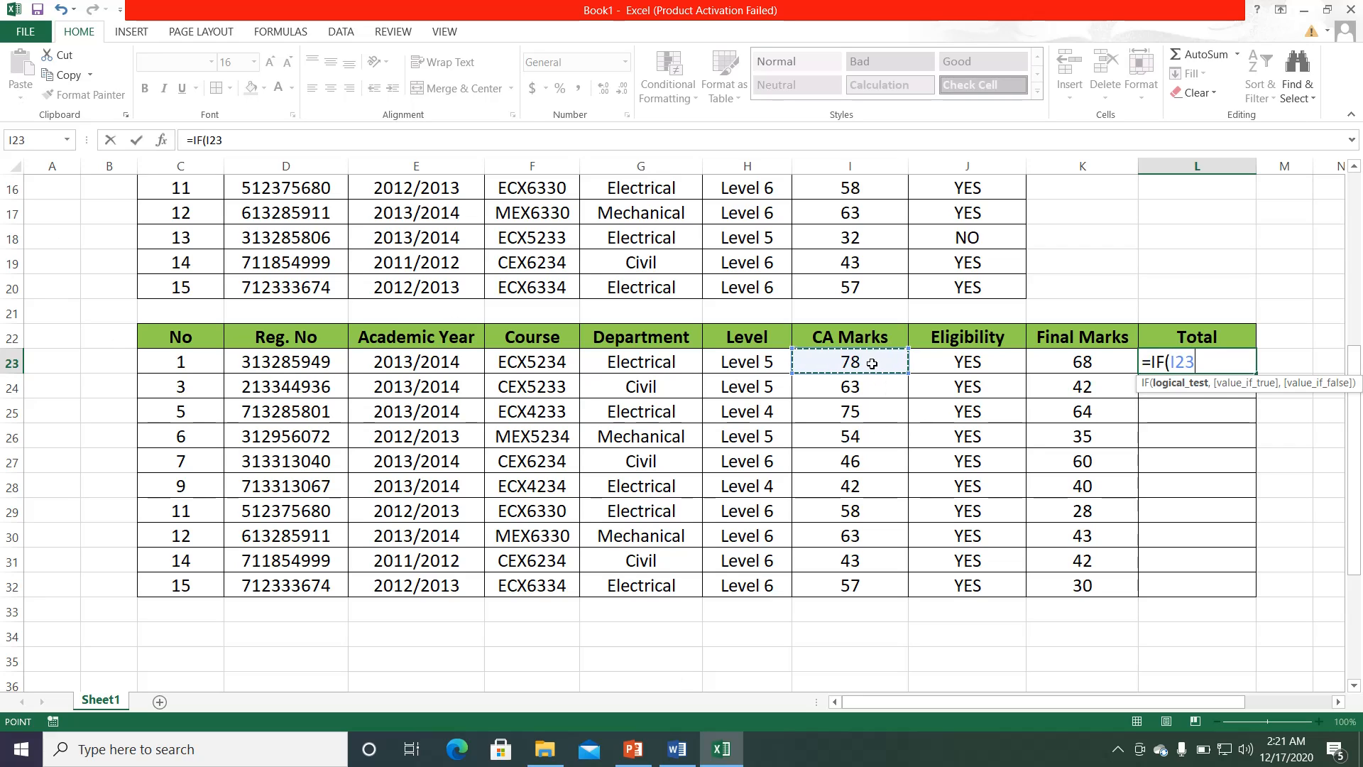
pyautogui.write('*5')
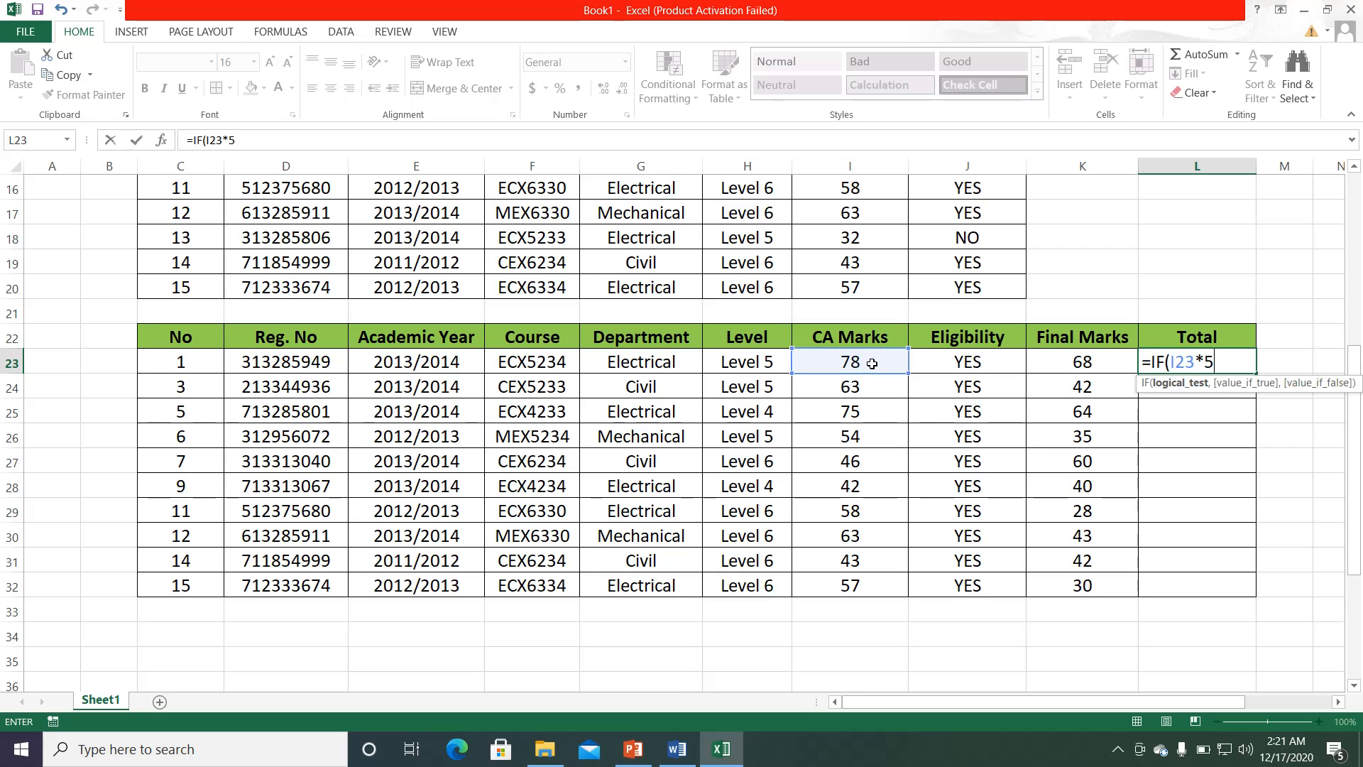
pyautogui.write('0%+')
pyautogui.click(1073, 363)
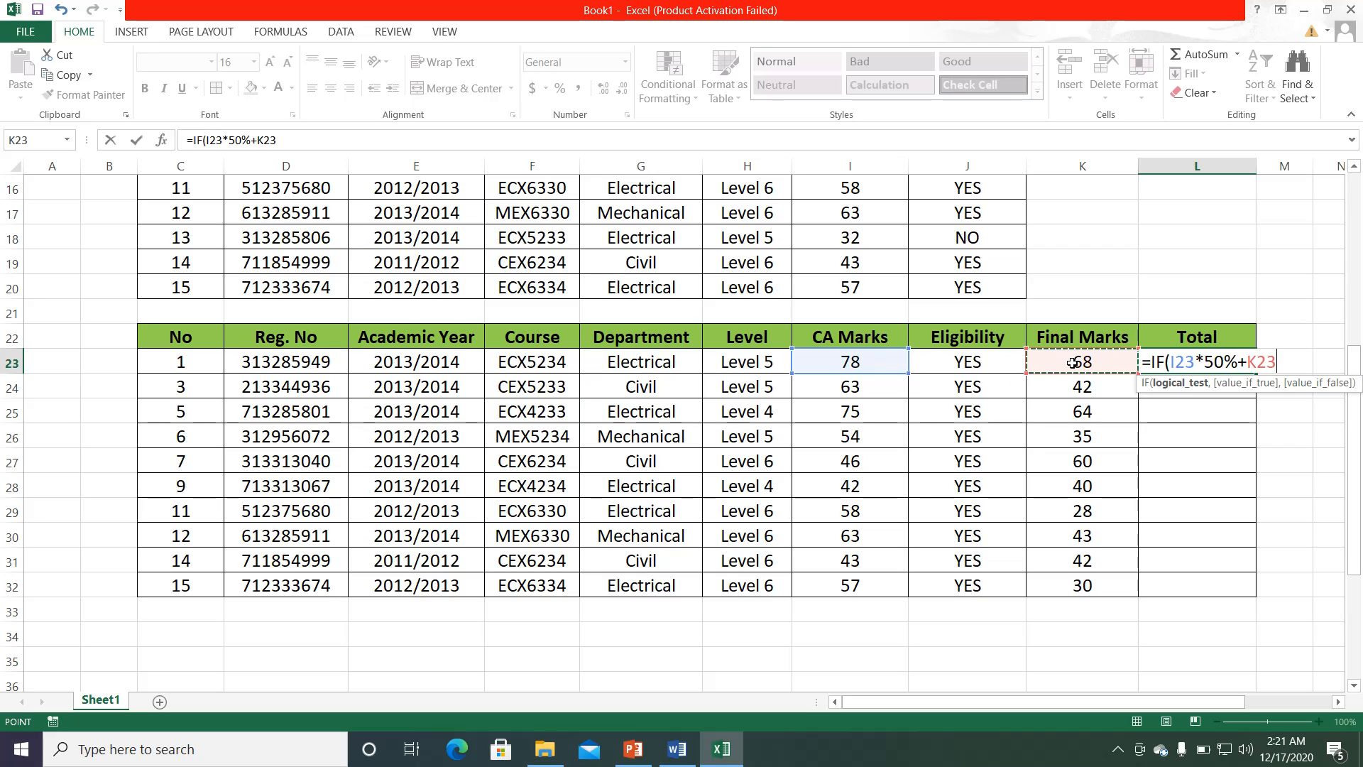
pyautogui.write('*50%')
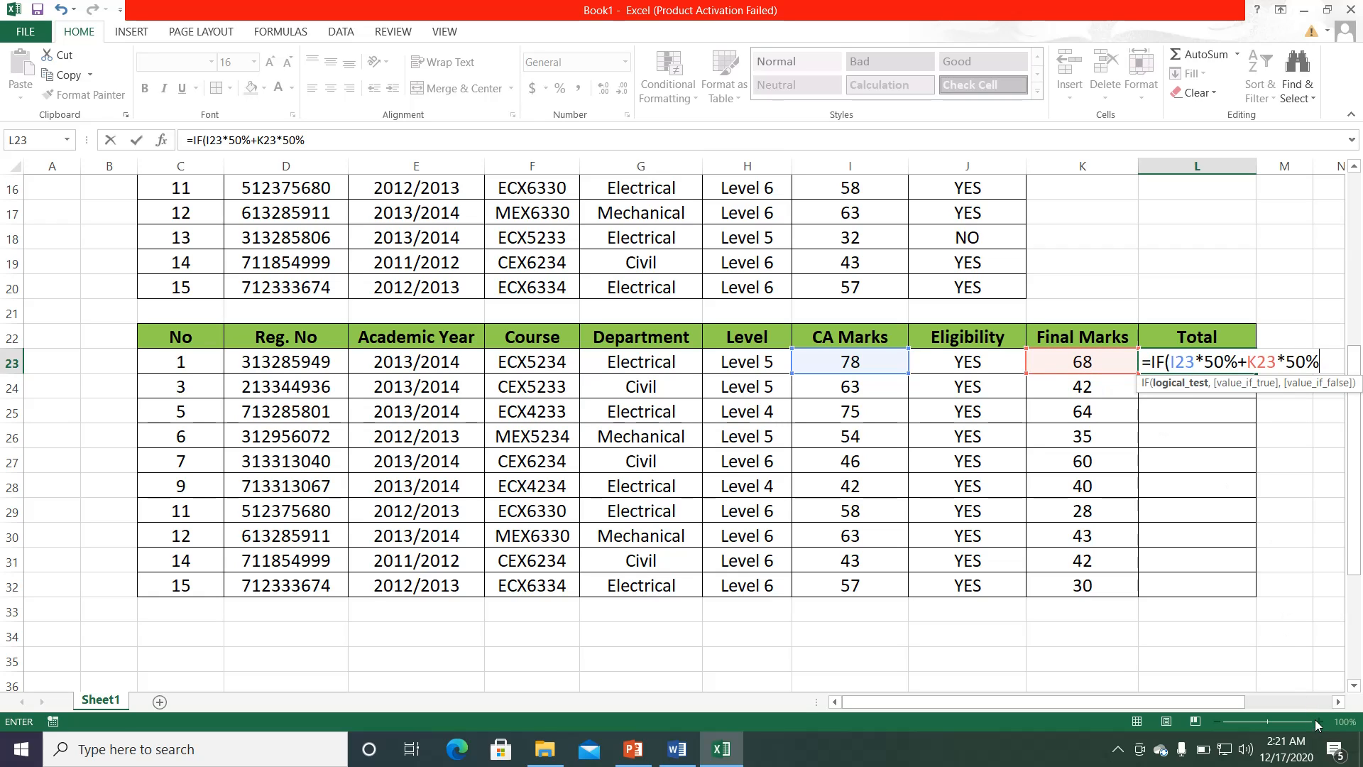
pyautogui.click(1338, 701)
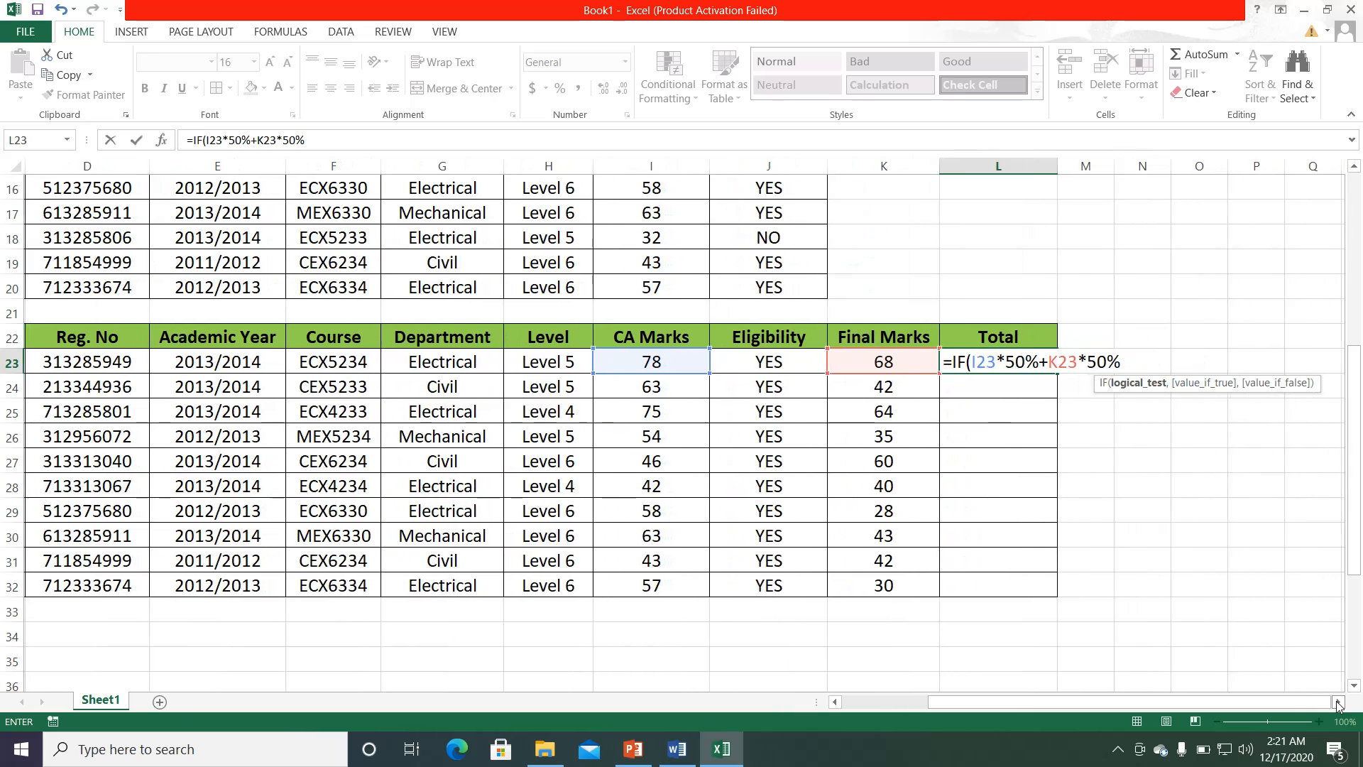
pyautogui.click(1338, 701)
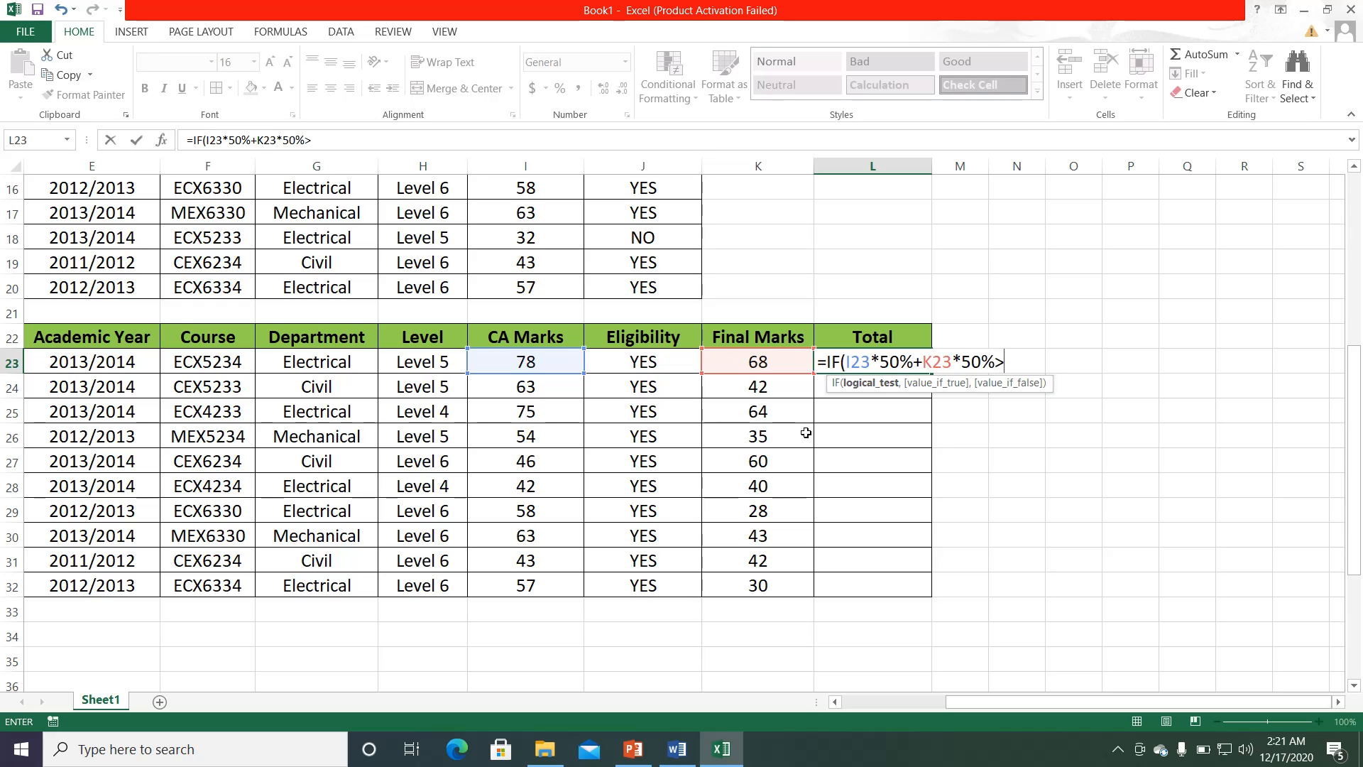
pyautogui.write('=40,')
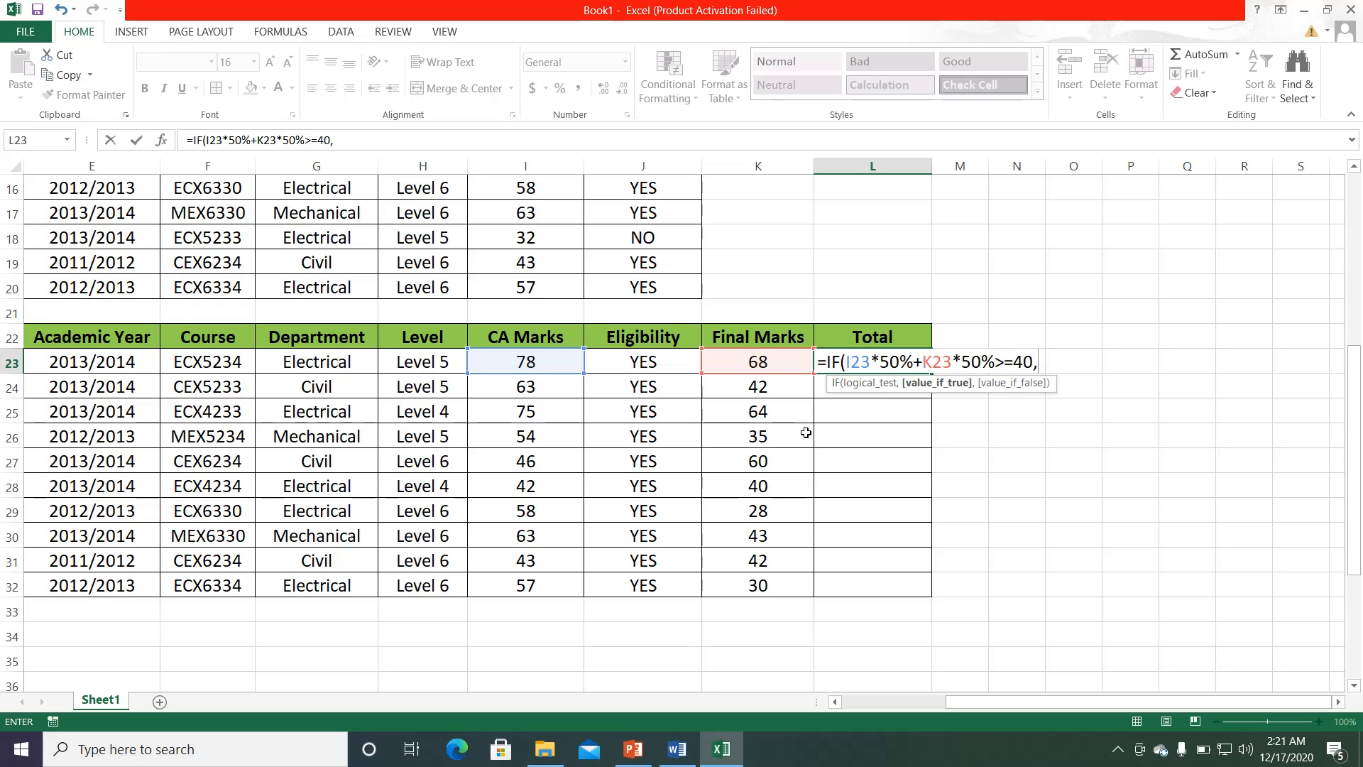
# Step: Complete the IF formula in L23 with I23*50%+K23*50% as the true value and "Fail" as the false value
pyautogui.click(554, 362)
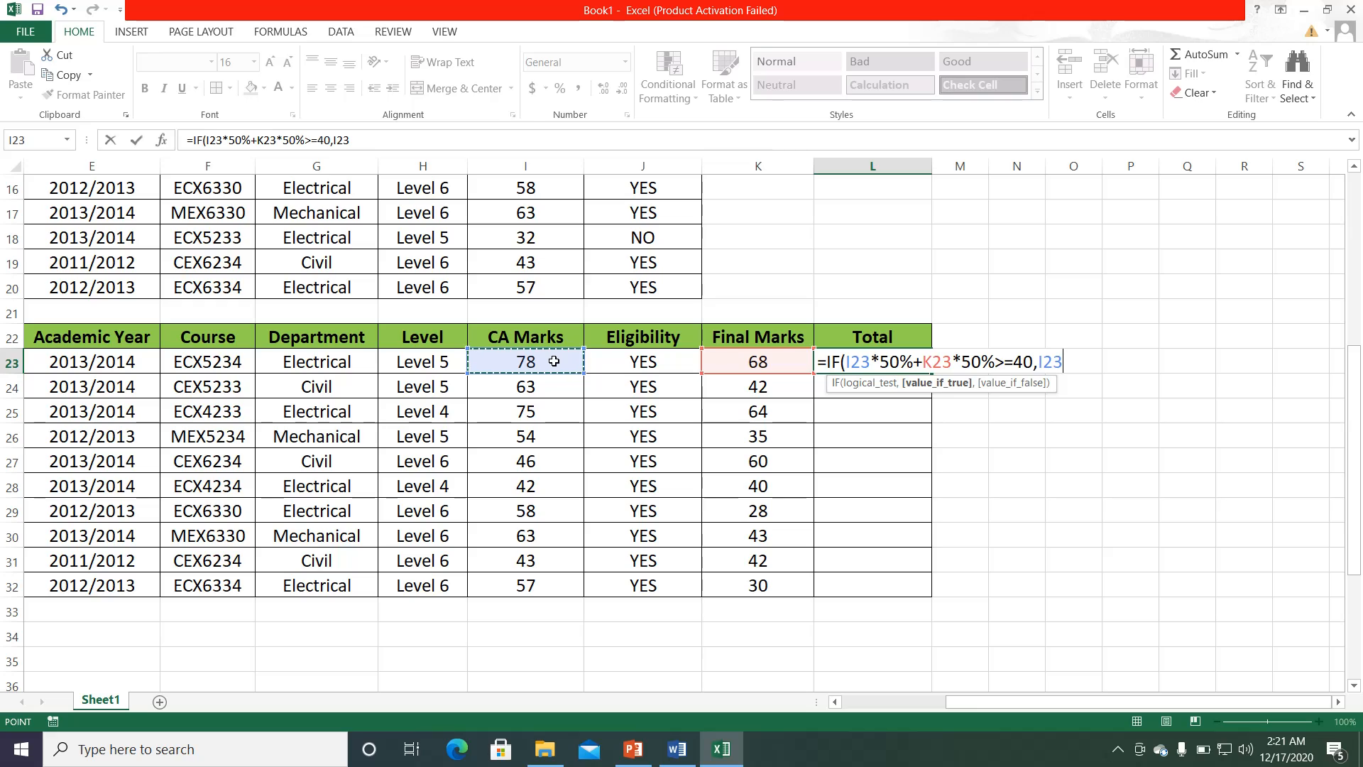
pyautogui.write('*50')
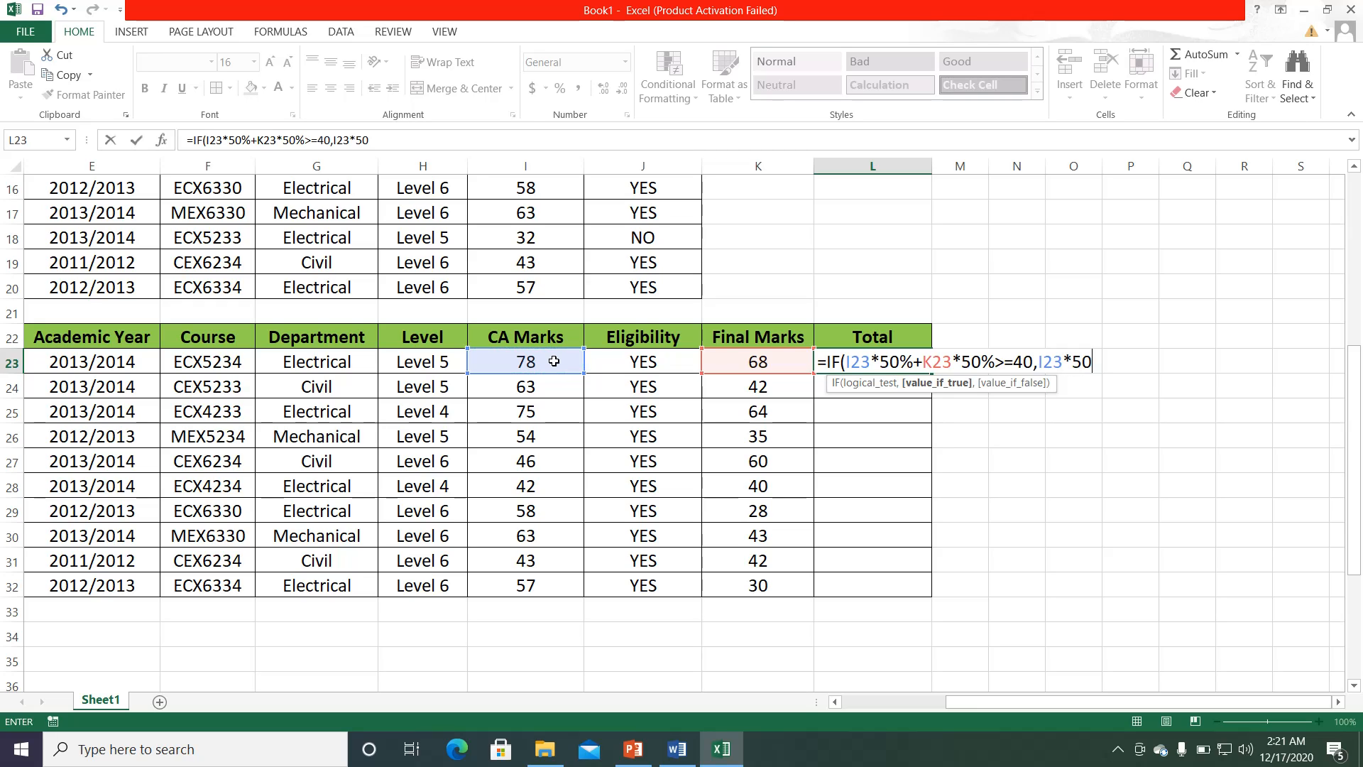
pyautogui.write('%+')
pyautogui.click(731, 362)
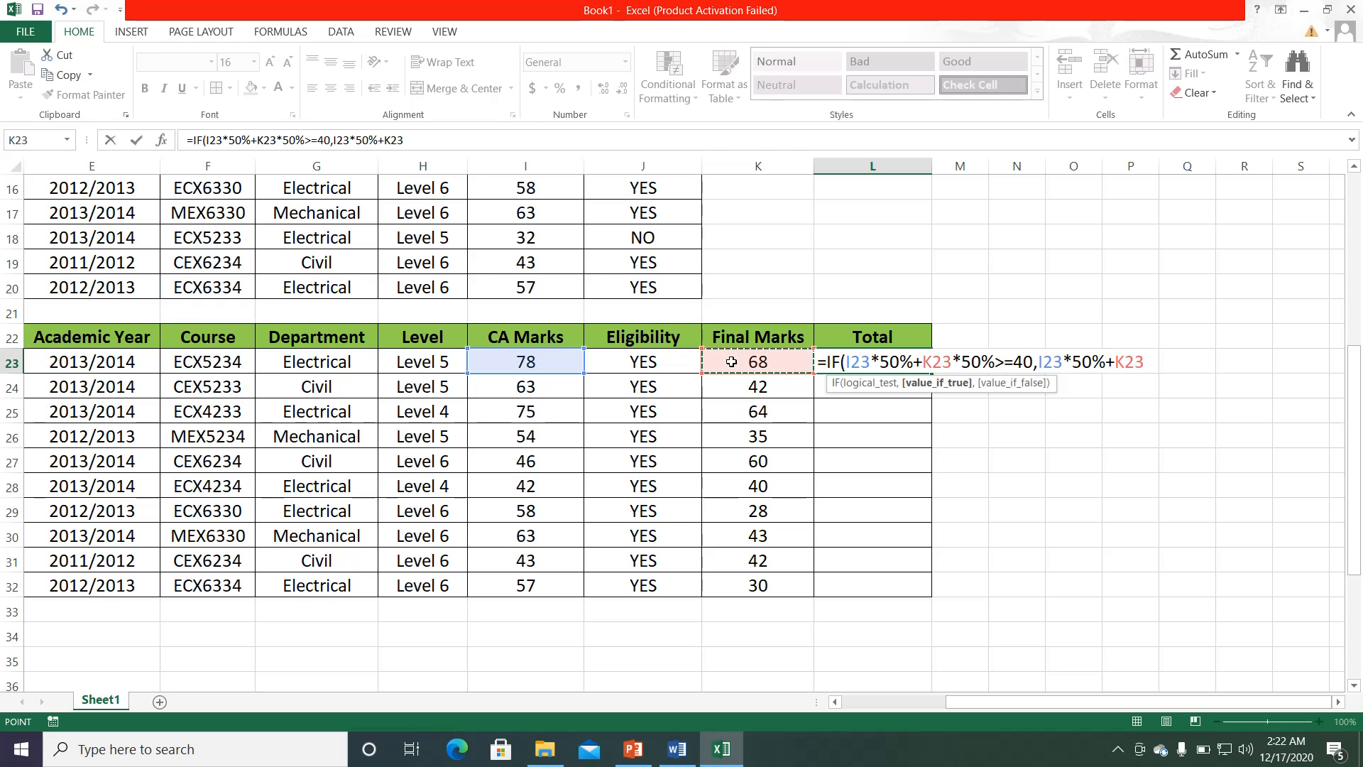
pyautogui.write('*50')
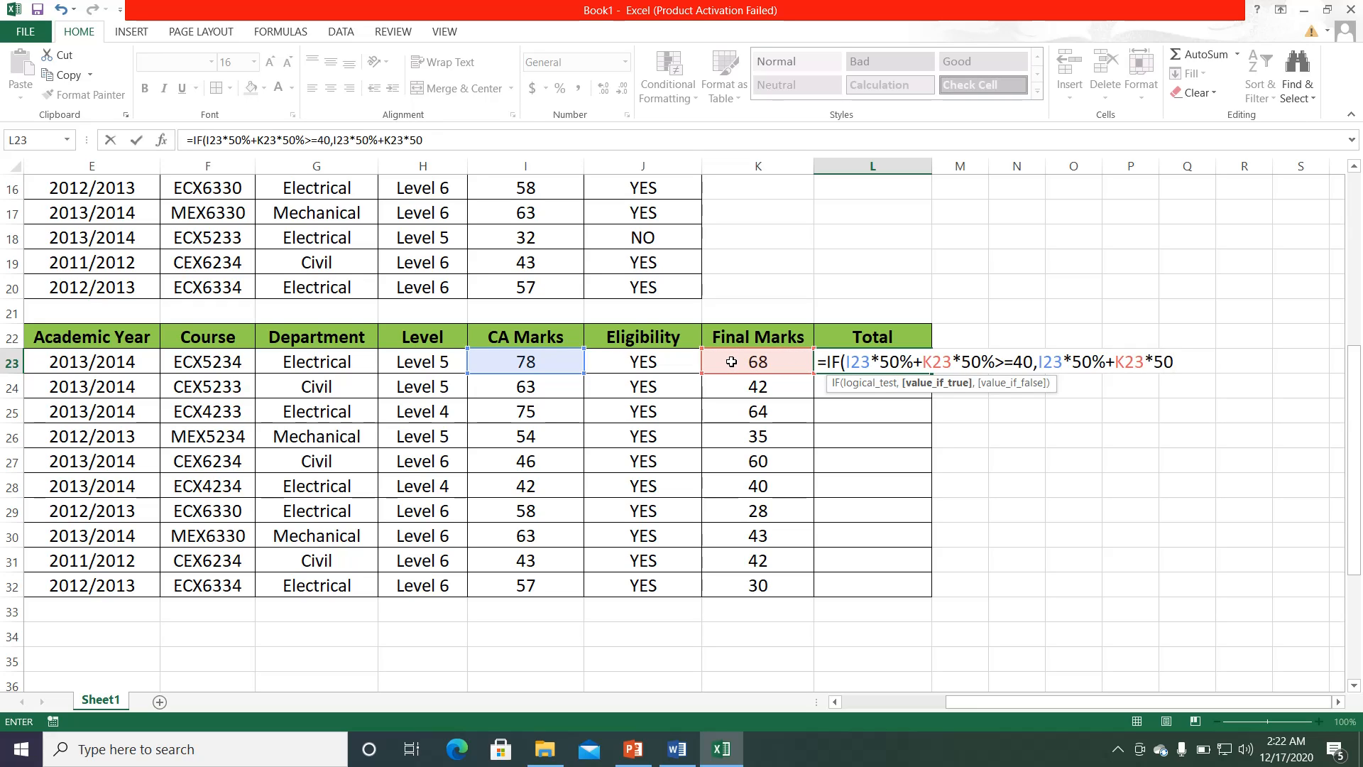
pyautogui.write('%,')
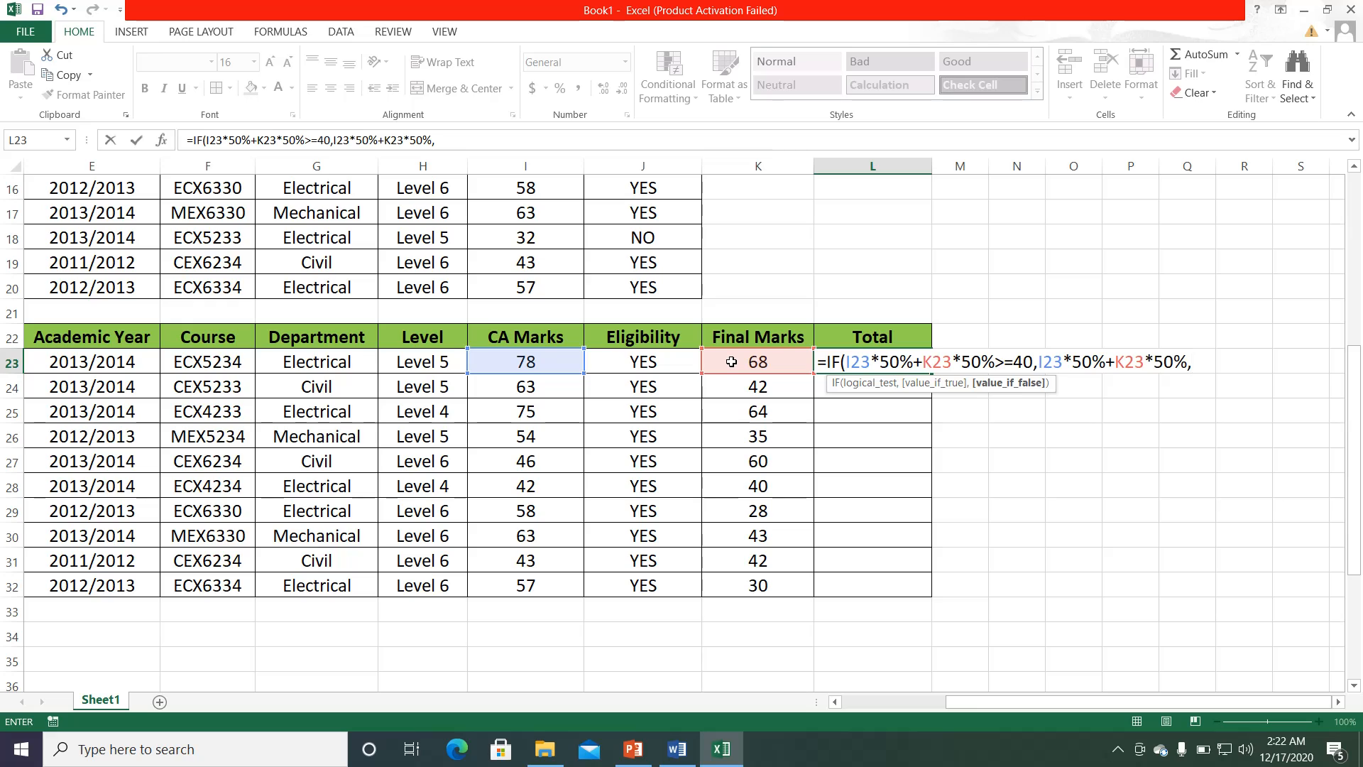
pyautogui.write('"Fail')
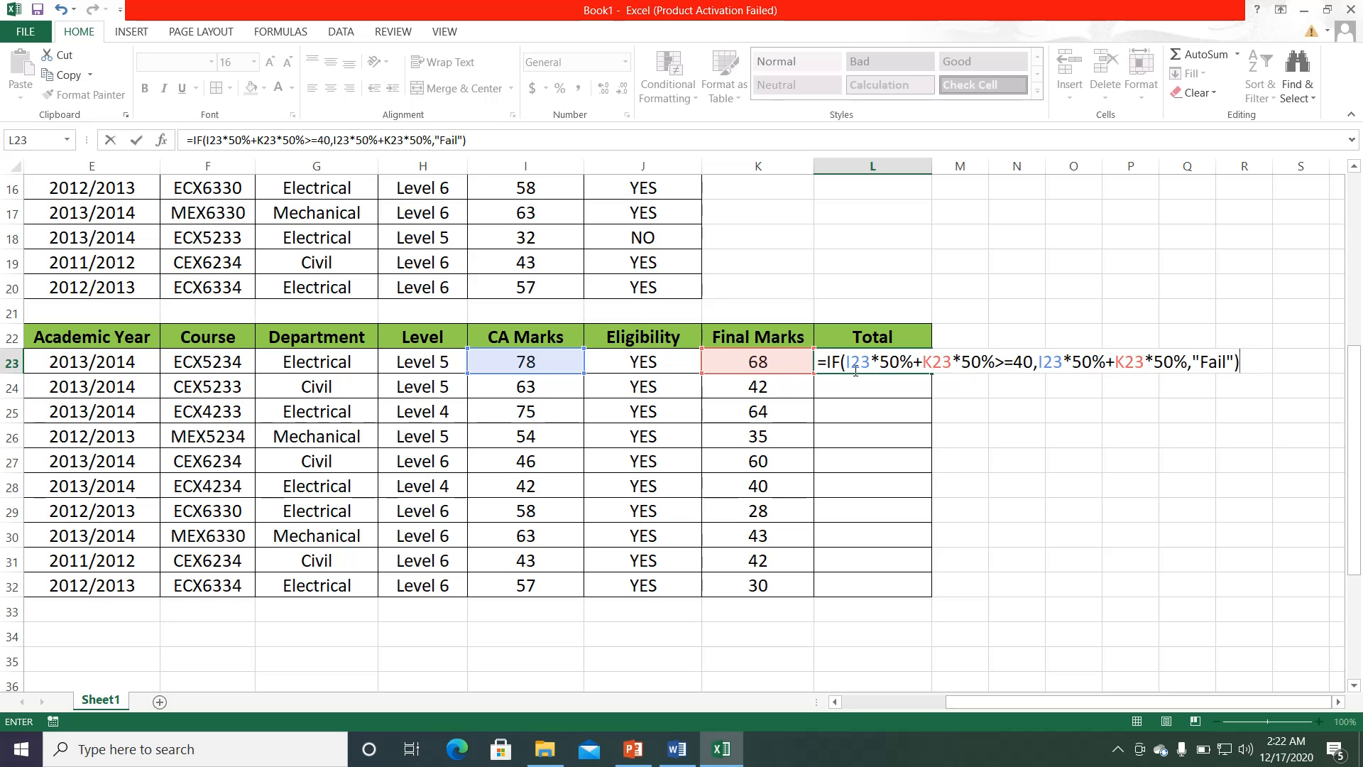
# Step: Switch to PowerPoint, recheck the Total and "Fail" criteria in the slide show, and return to the formula in Excel
pyautogui.click(629, 754)
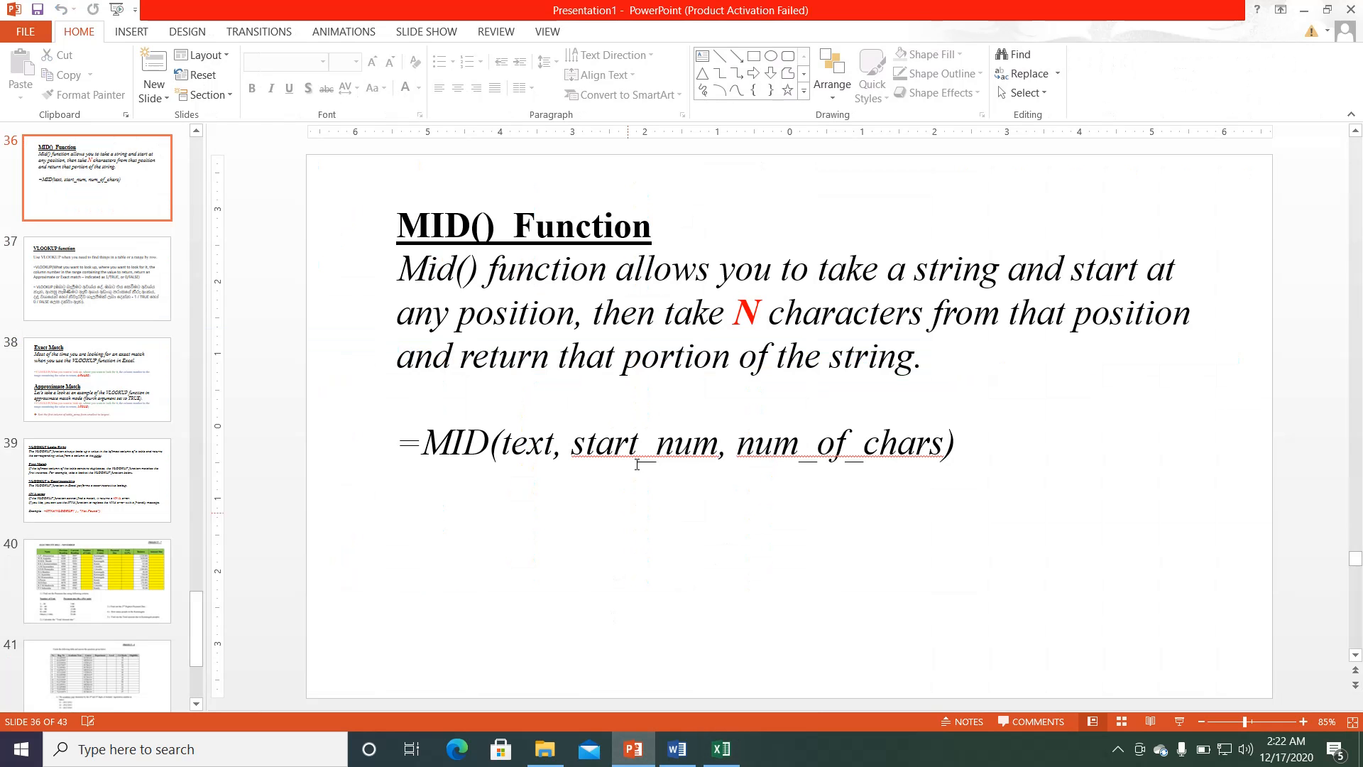
pyautogui.click(1179, 721)
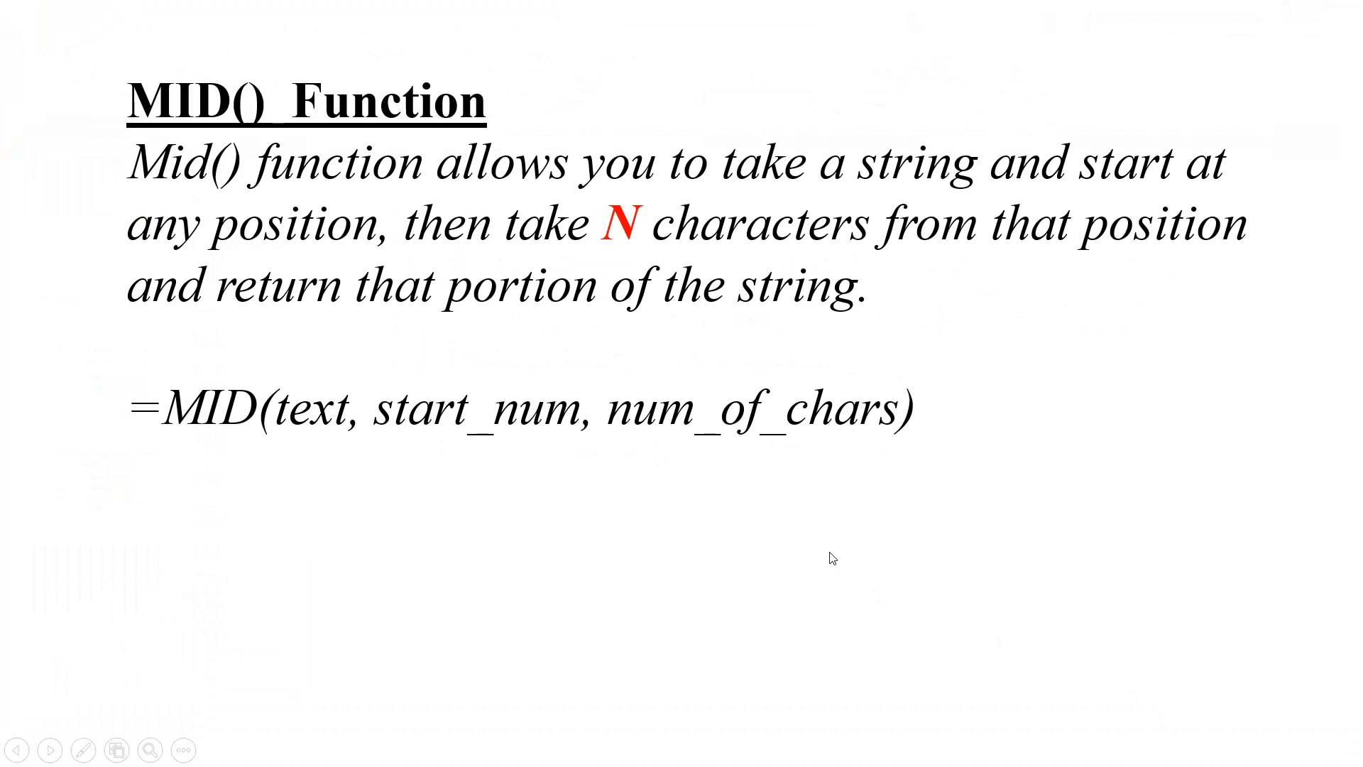
pyautogui.scroll(-5, 833, 559)
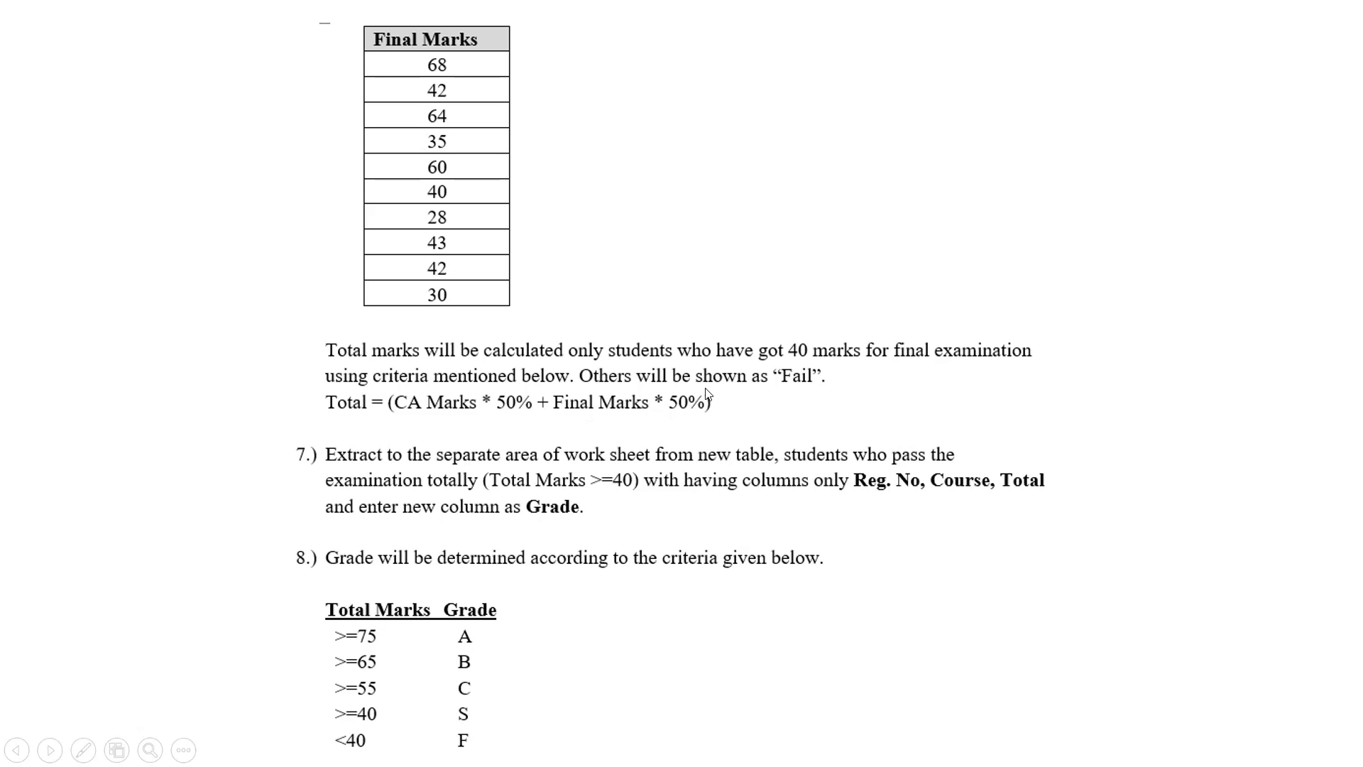
pyautogui.press('super')
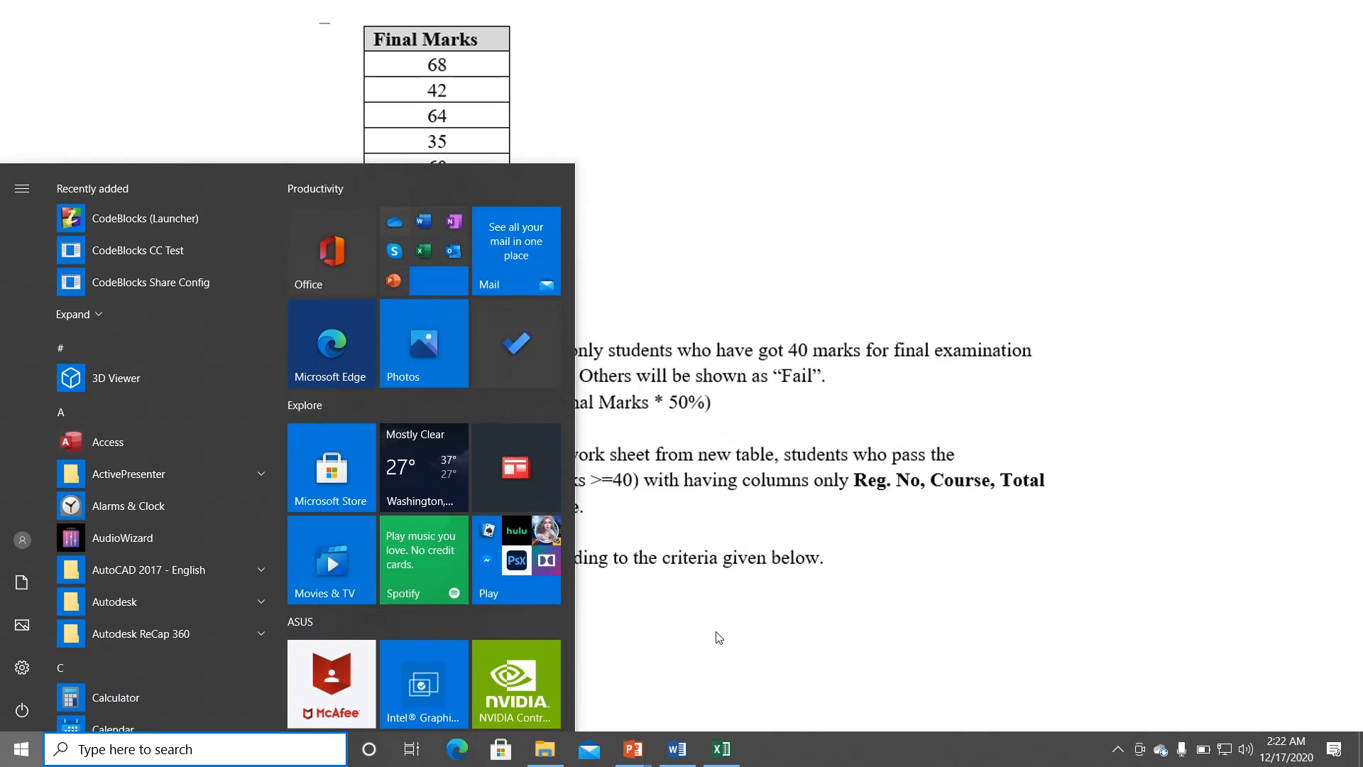
pyautogui.click(727, 745)
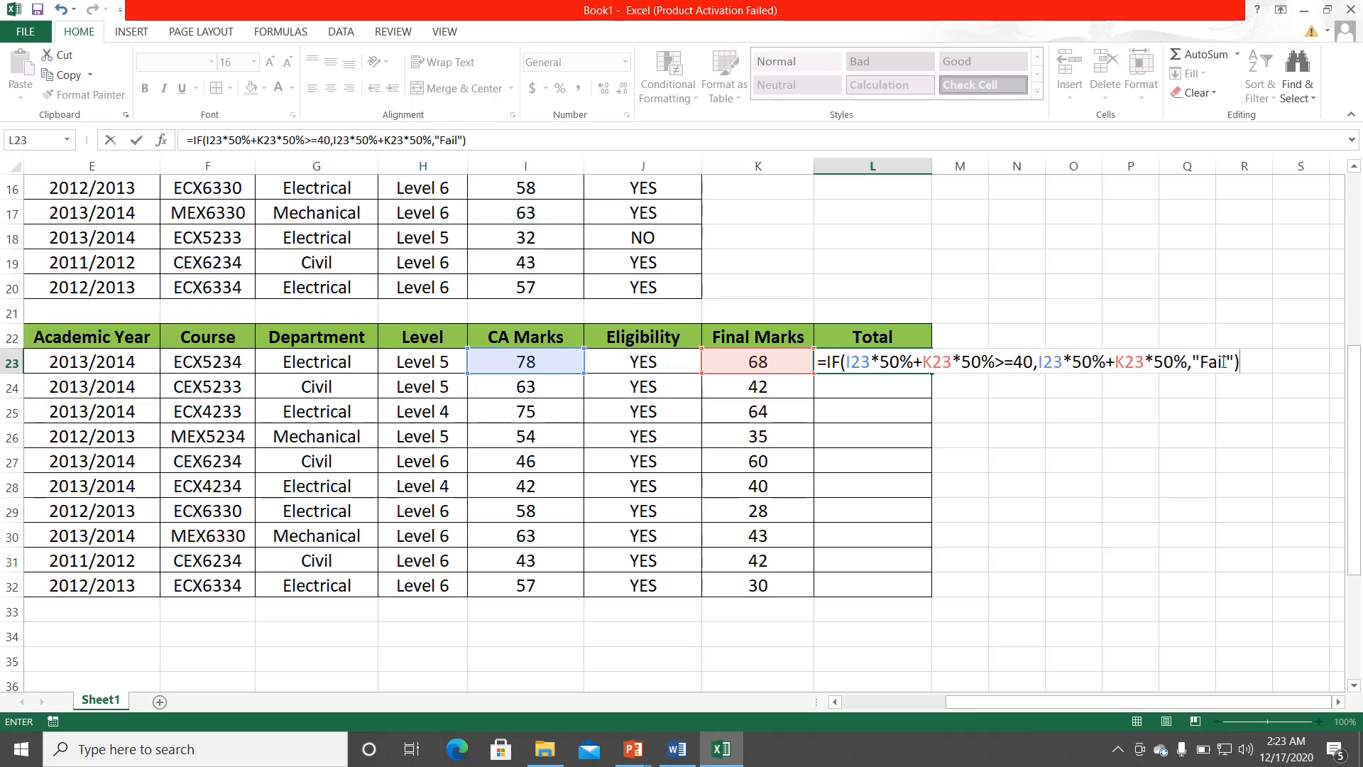
# Step: Commit the Total formula in L23 and fill it down through L32
pyautogui.press('Return')
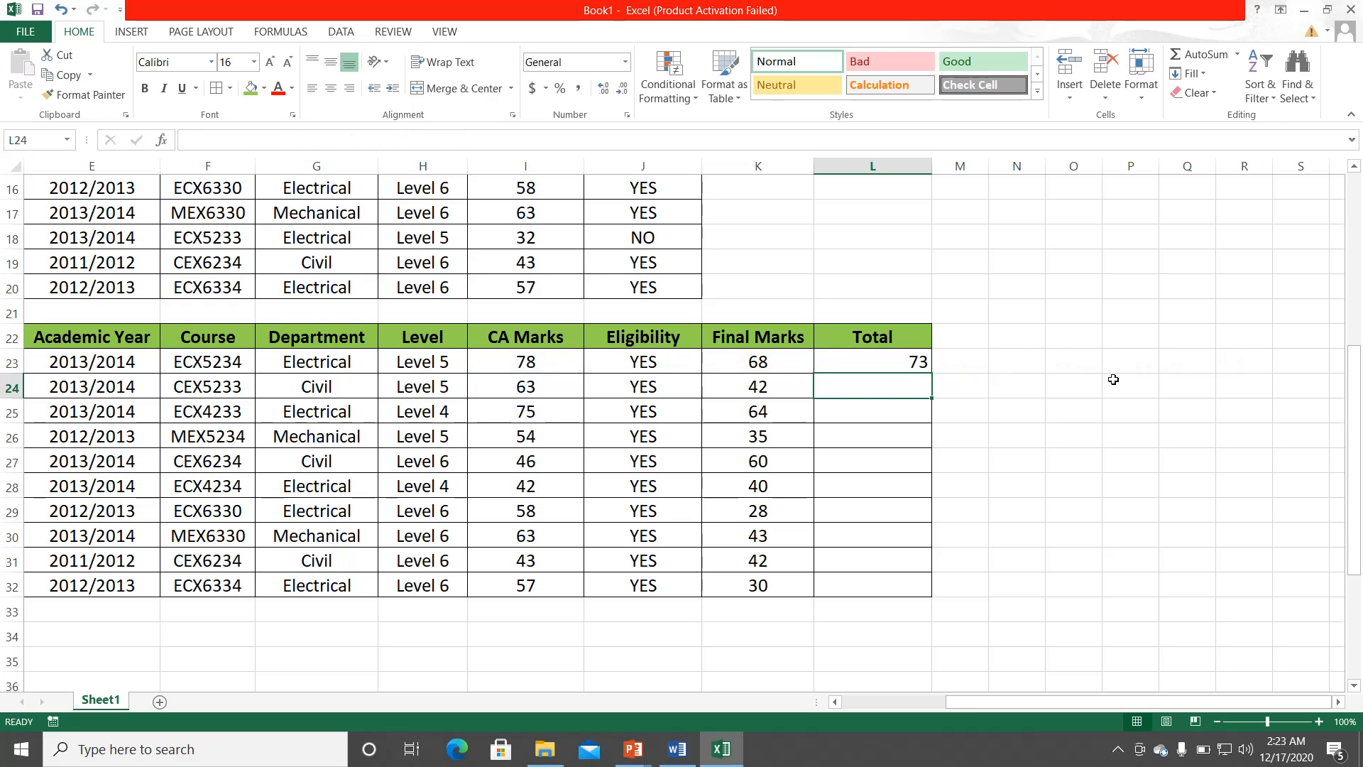
pyautogui.click(884, 358)
pyautogui.doubleClick(930, 372)
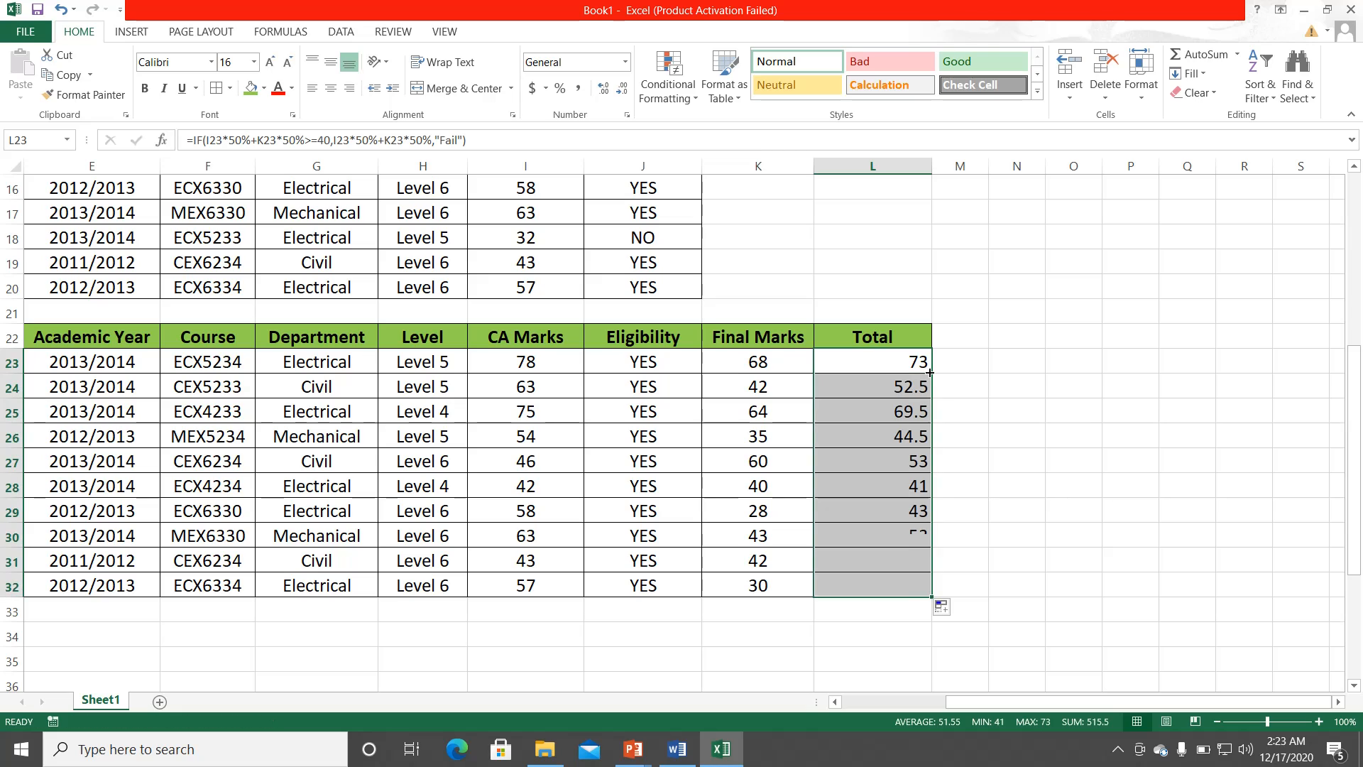
pyautogui.click(990, 451)
# Step: Format the Total values in L23:L32 to show two decimal places
pyautogui.moveTo(898, 370); pyautogui.dragTo(923, 589)
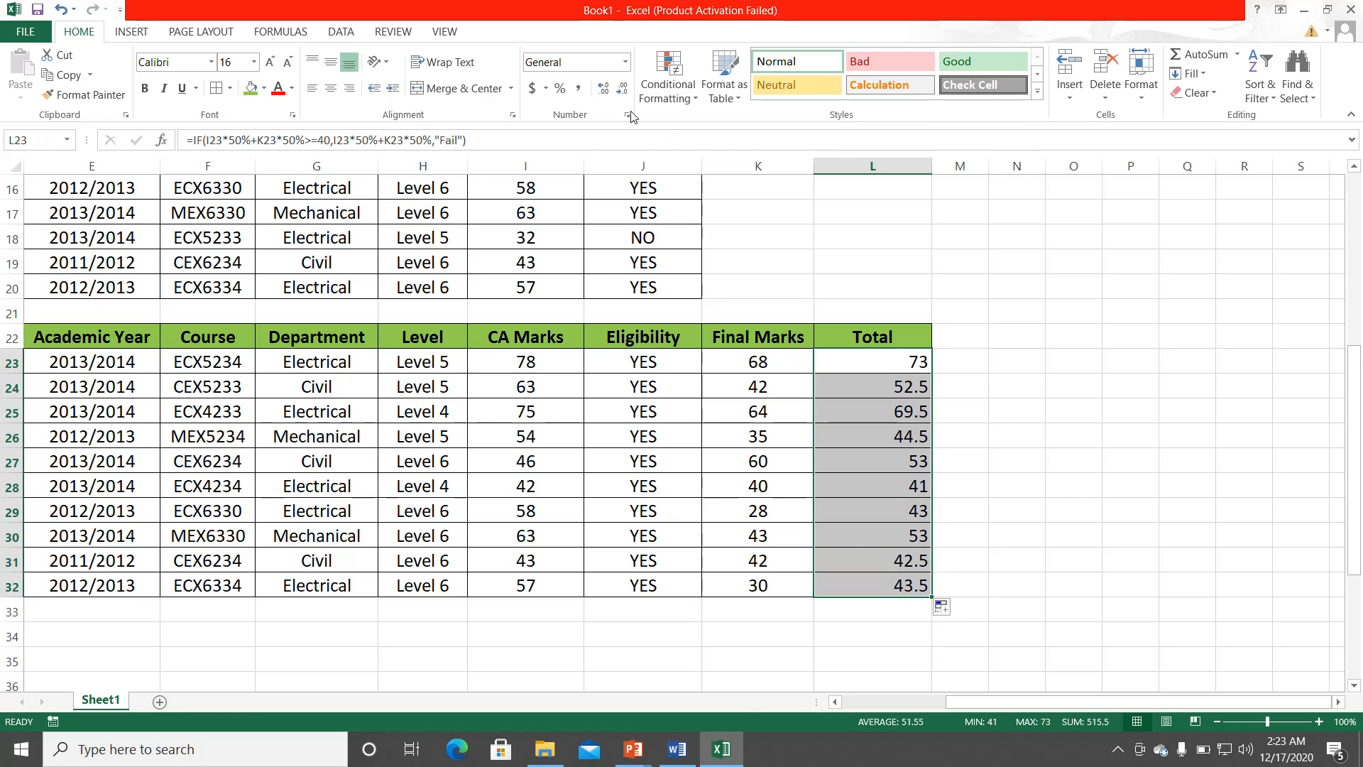
pyautogui.click(621, 89)
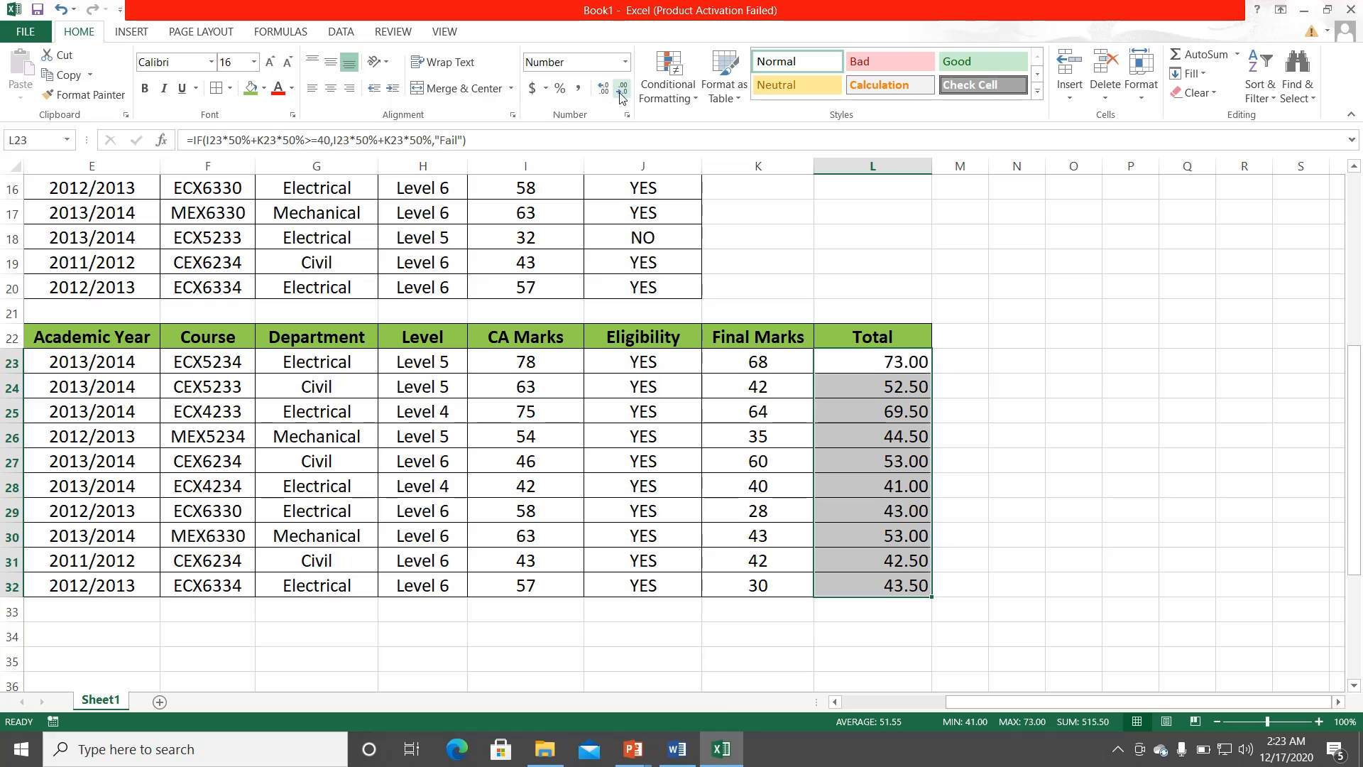
pyautogui.click(718, 457)
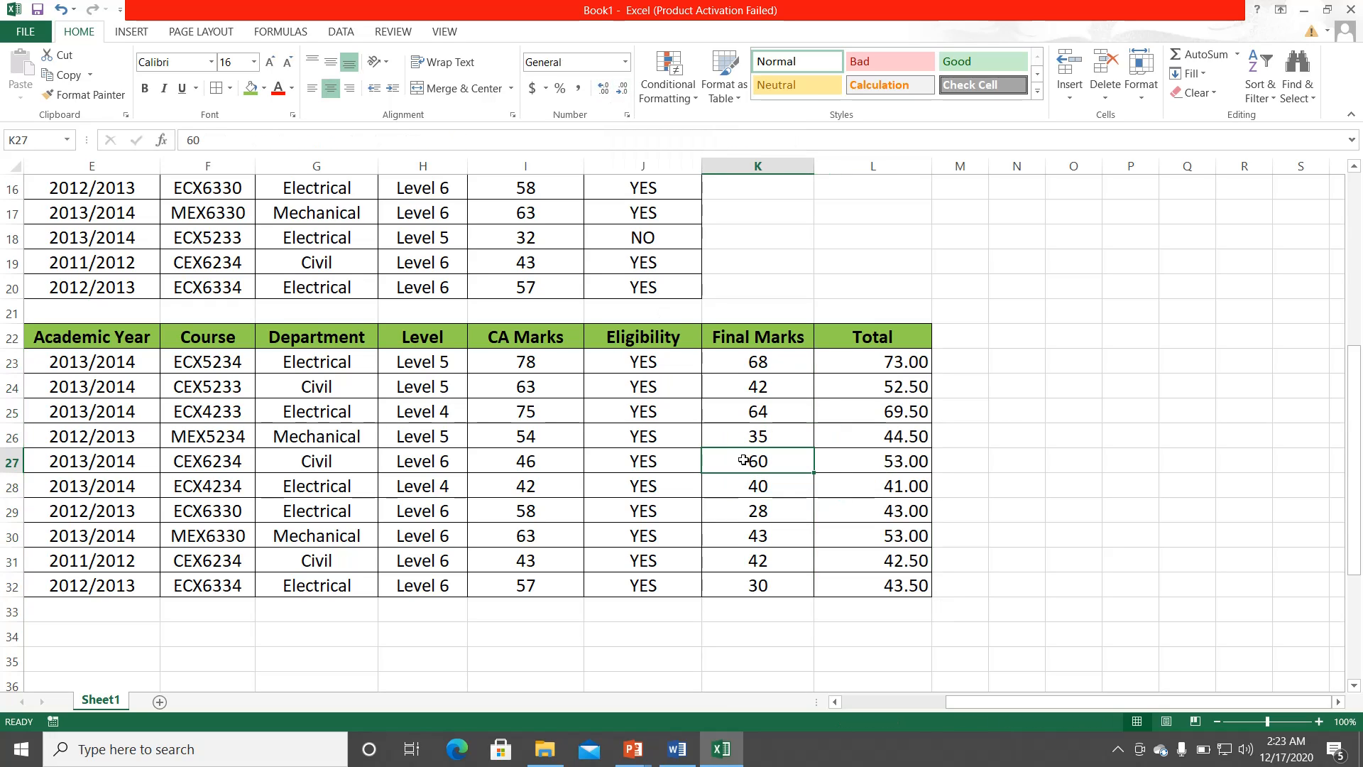
pyautogui.click(555, 468)
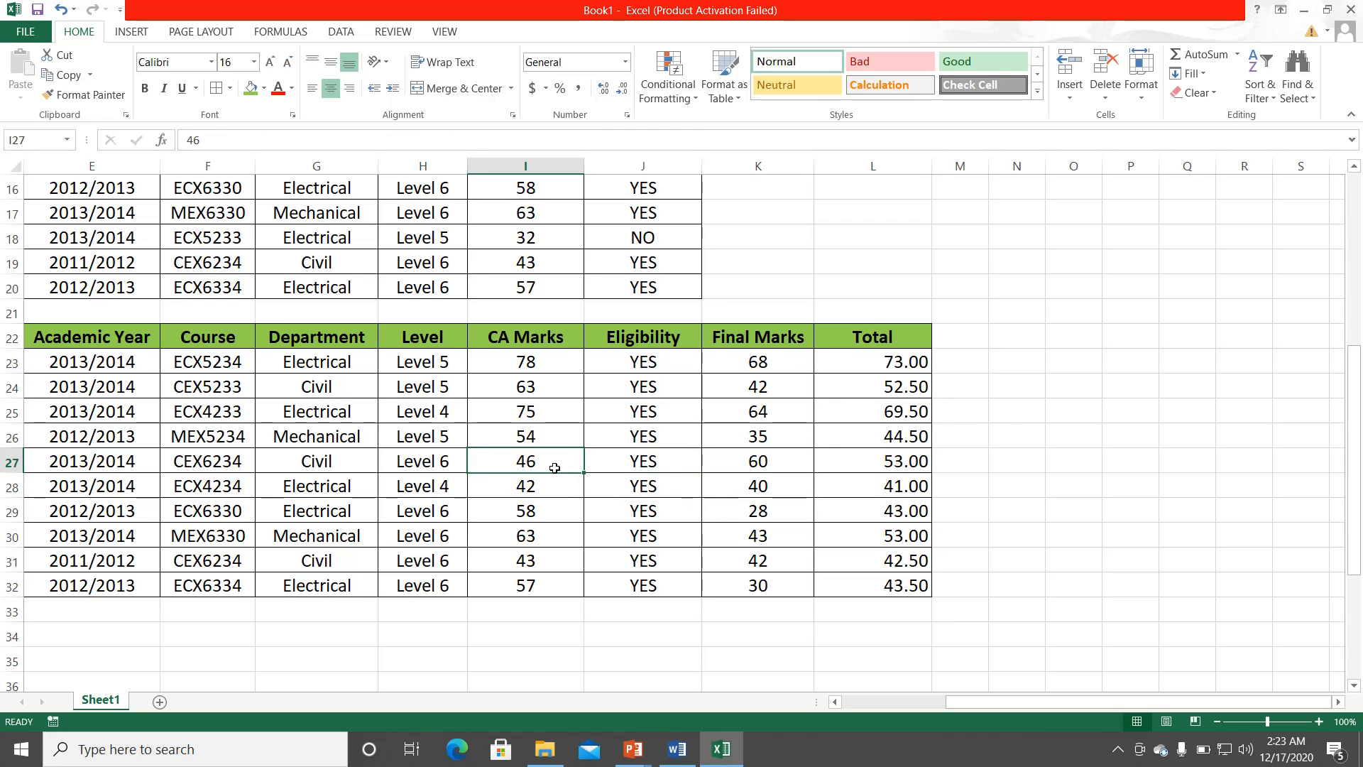
# Step: Test the Total formula in row 27 by entering CA Marks 30, Final Marks 50, and finally CA Marks 25
pyautogui.write('30')
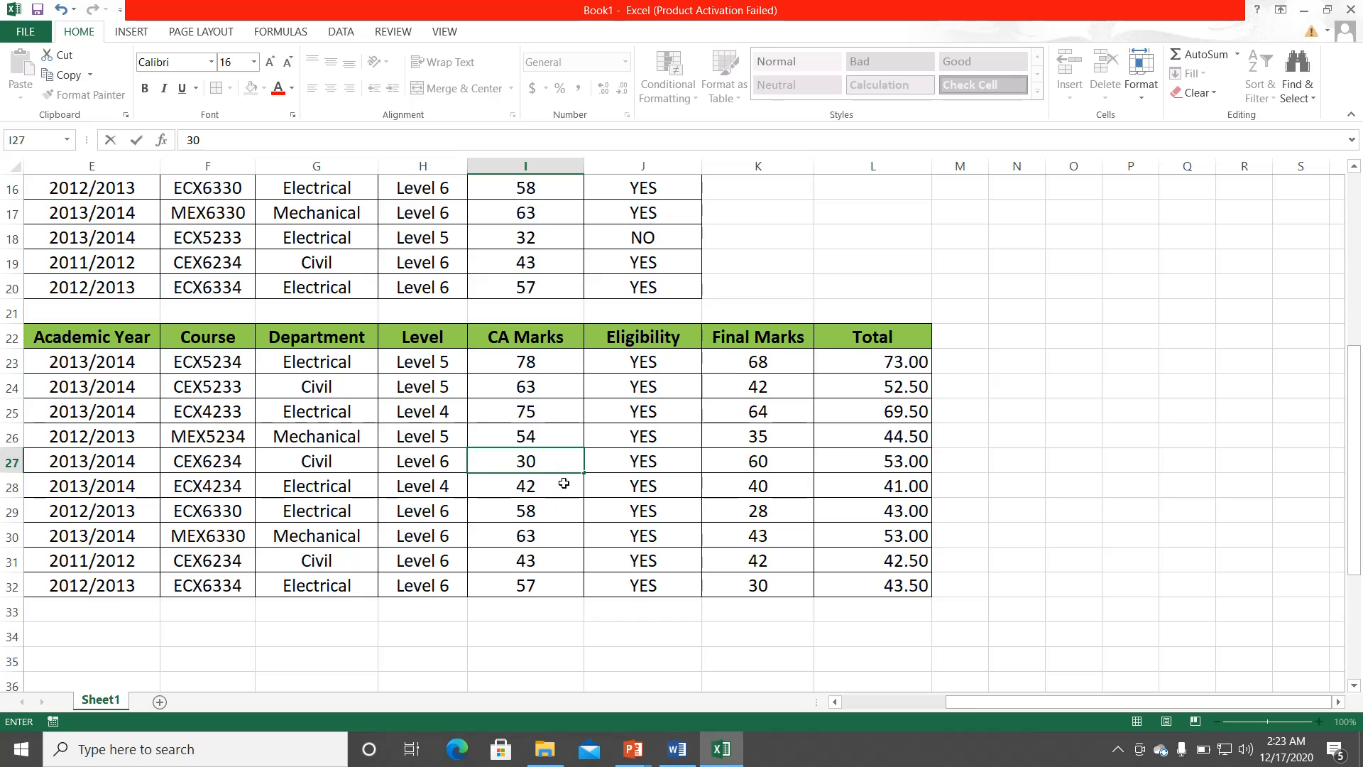
pyautogui.press('Return')
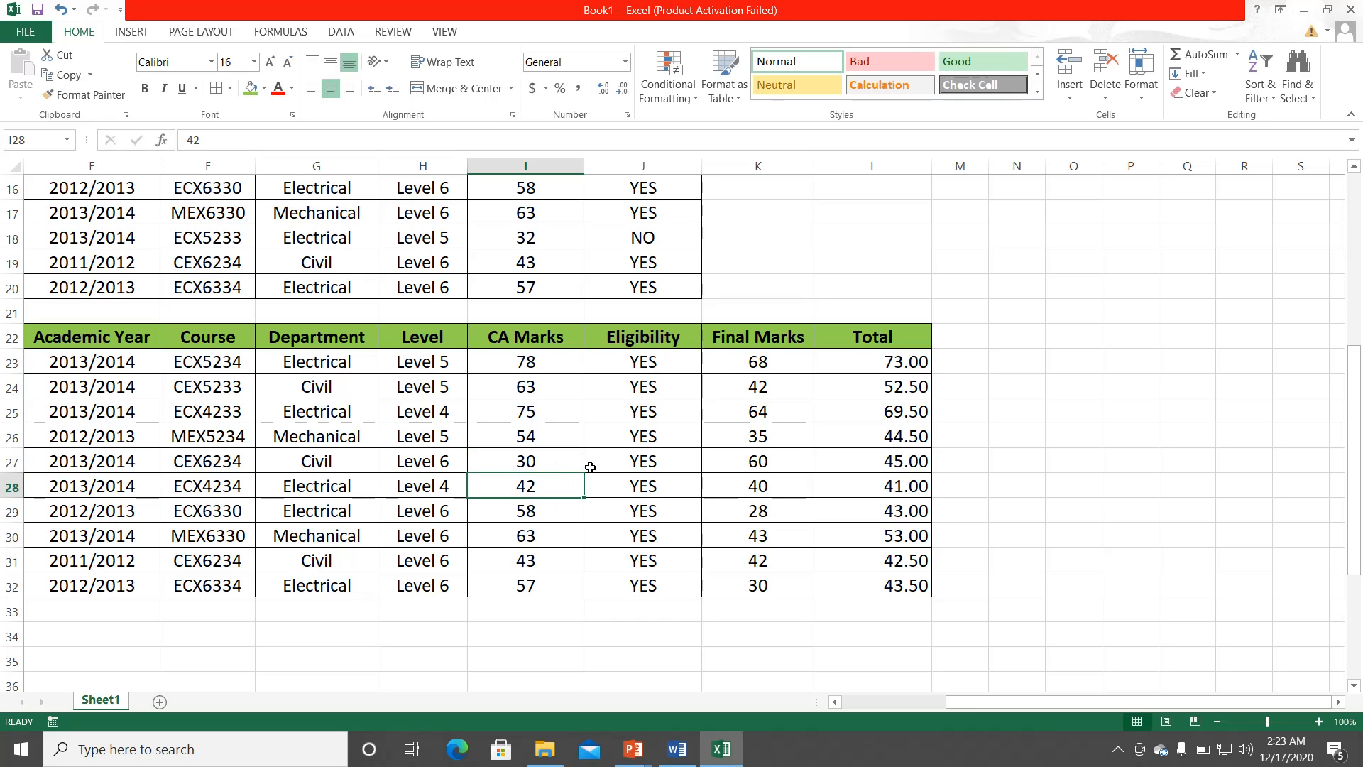
pyautogui.click(741, 463)
pyautogui.write('50')
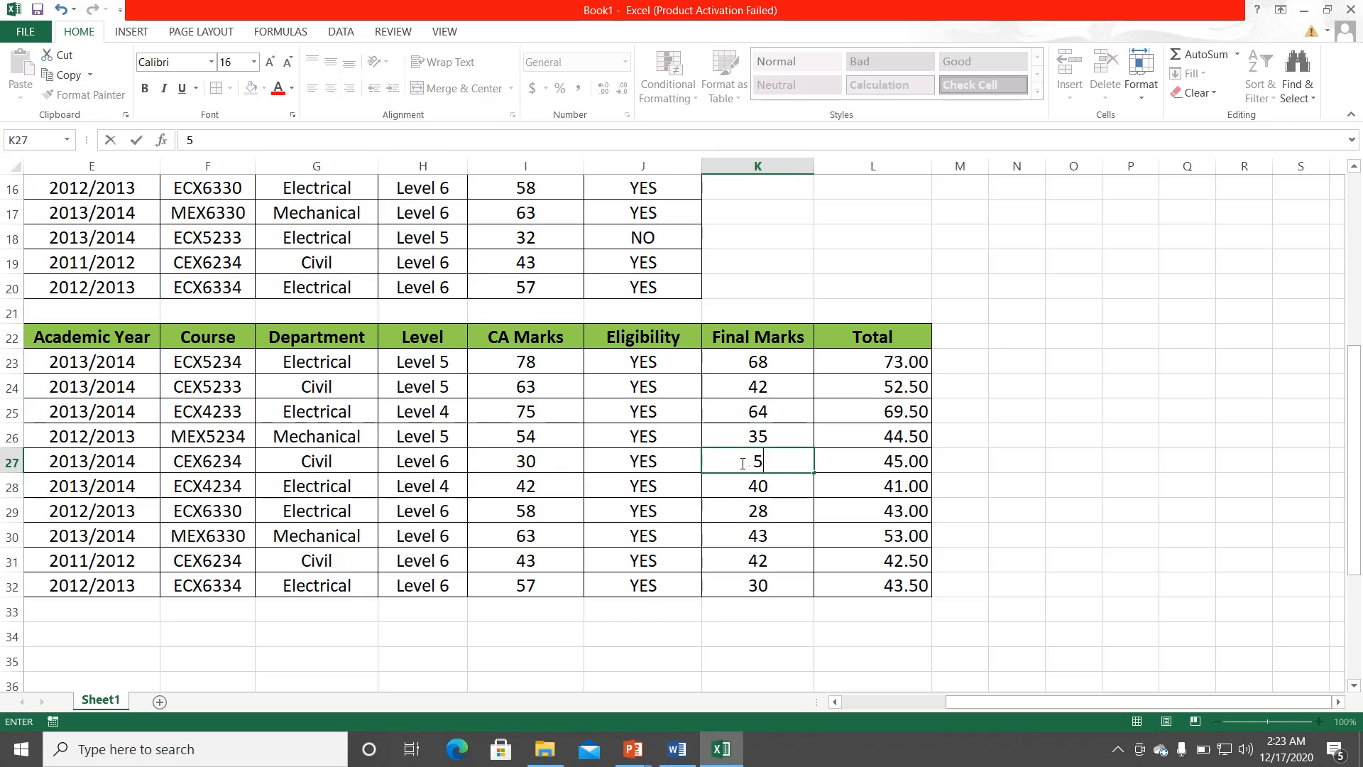
pyautogui.press('Return')
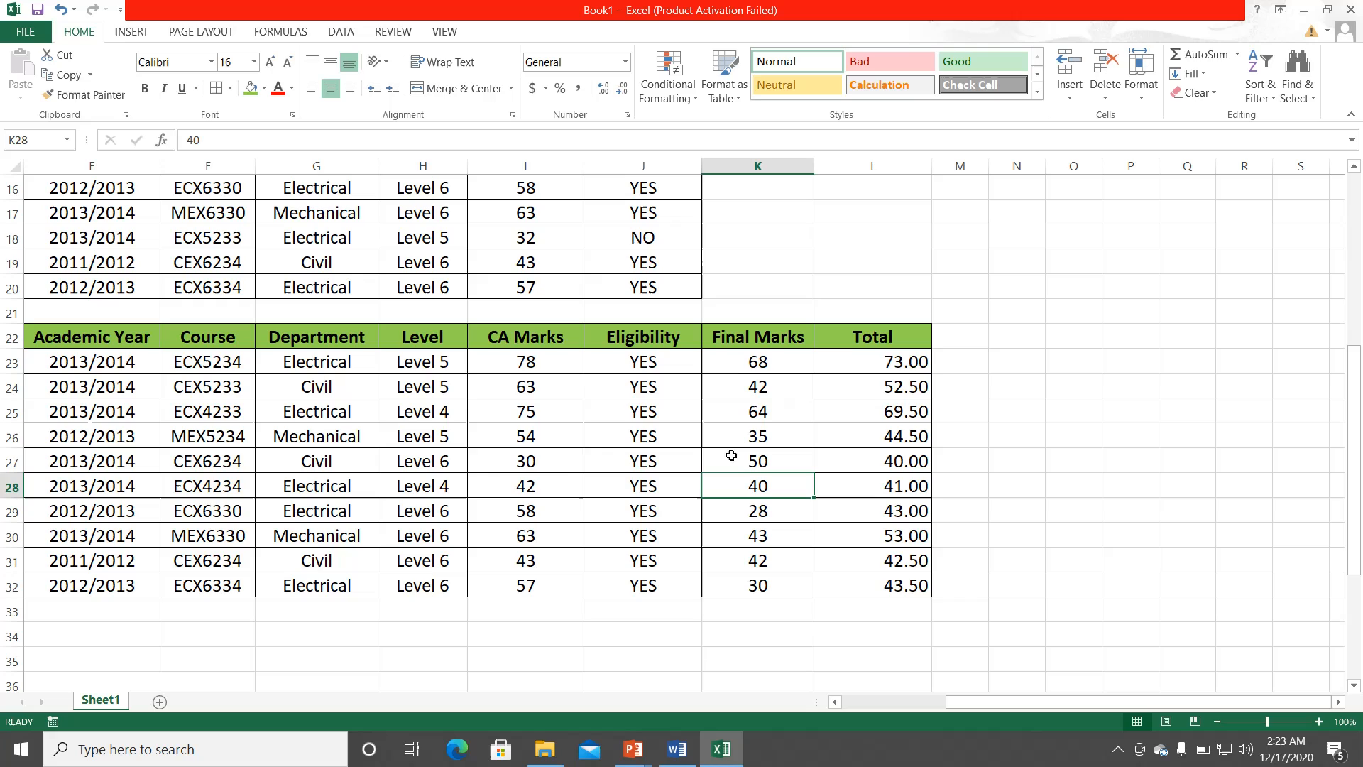
pyautogui.click(555, 455)
pyautogui.write('25')
pyautogui.press('Return')
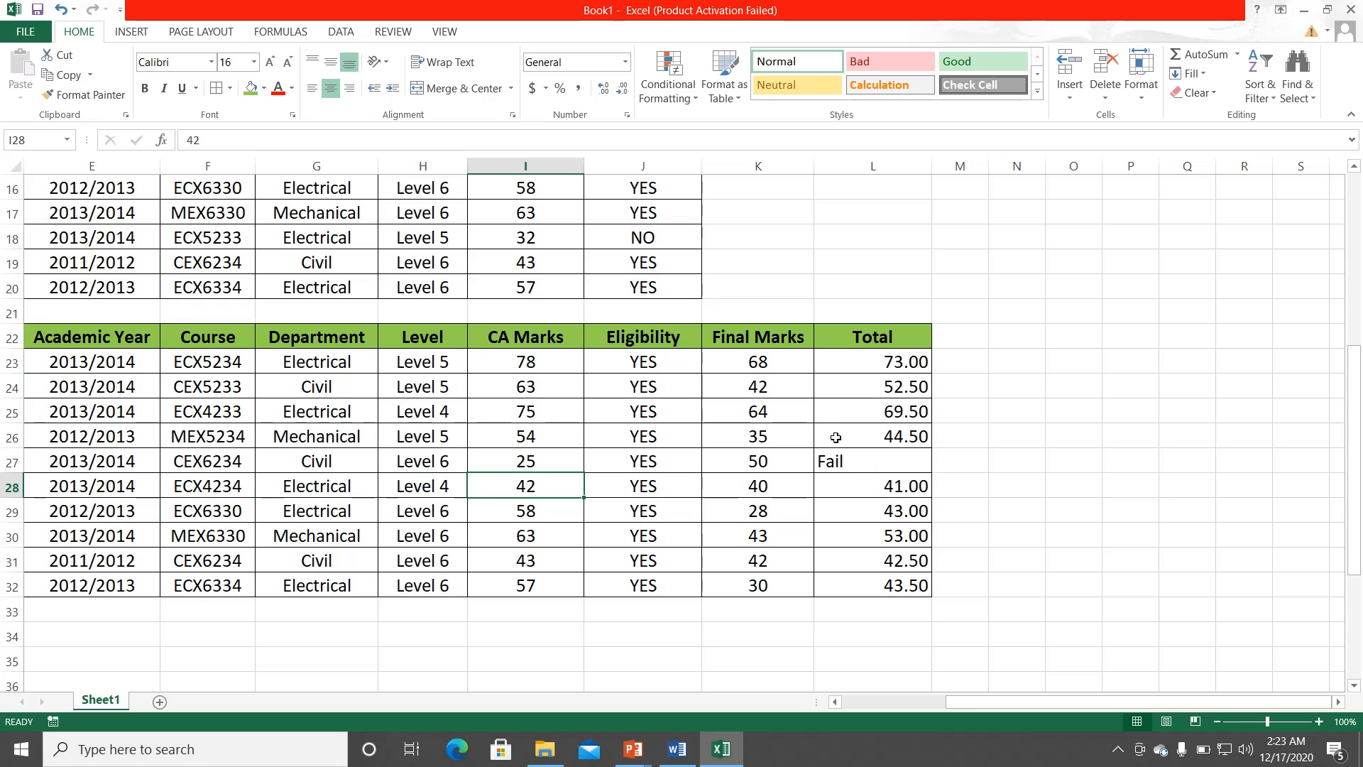
# Step: Set the CA Marks in I32 to 20 and check the marks and Total formula in row 32
pyautogui.click(559, 584)
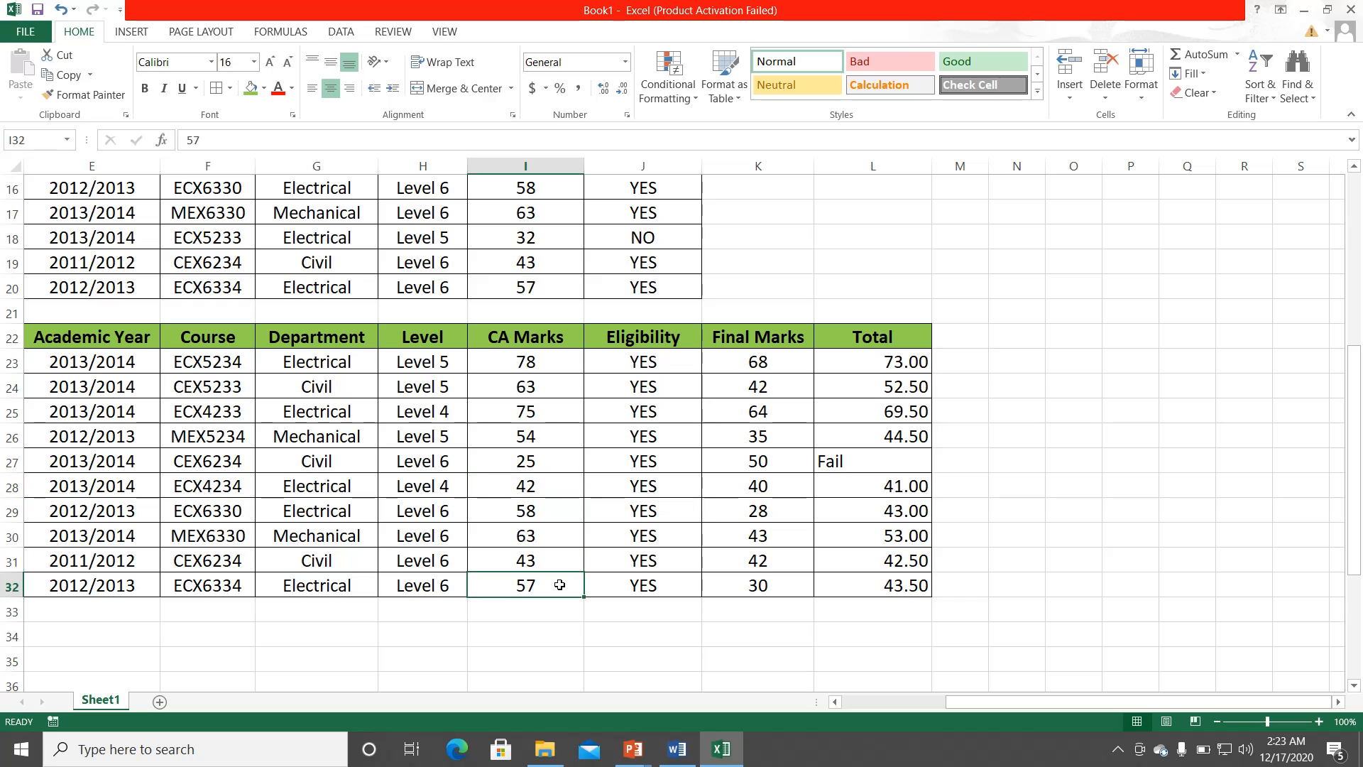
pyautogui.write('20')
pyautogui.press('Return')
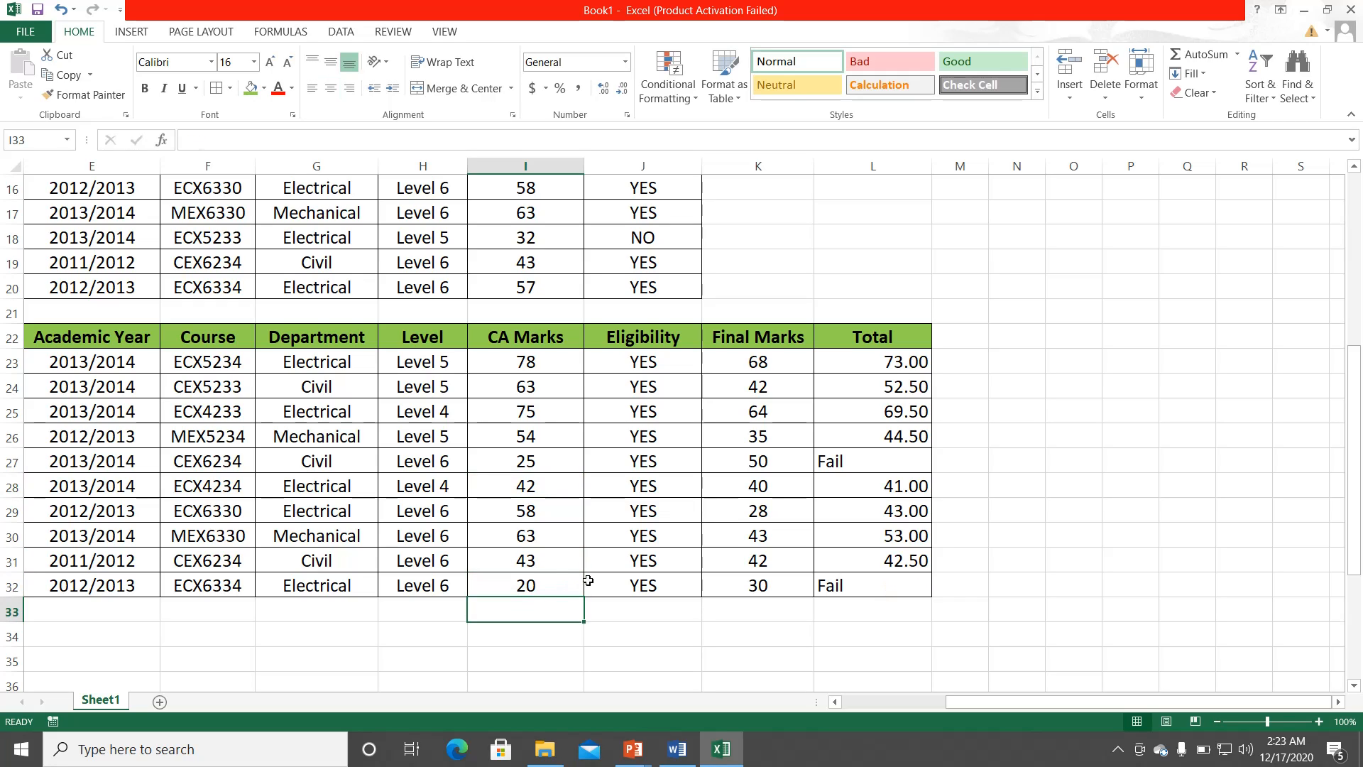
pyautogui.click(555, 590)
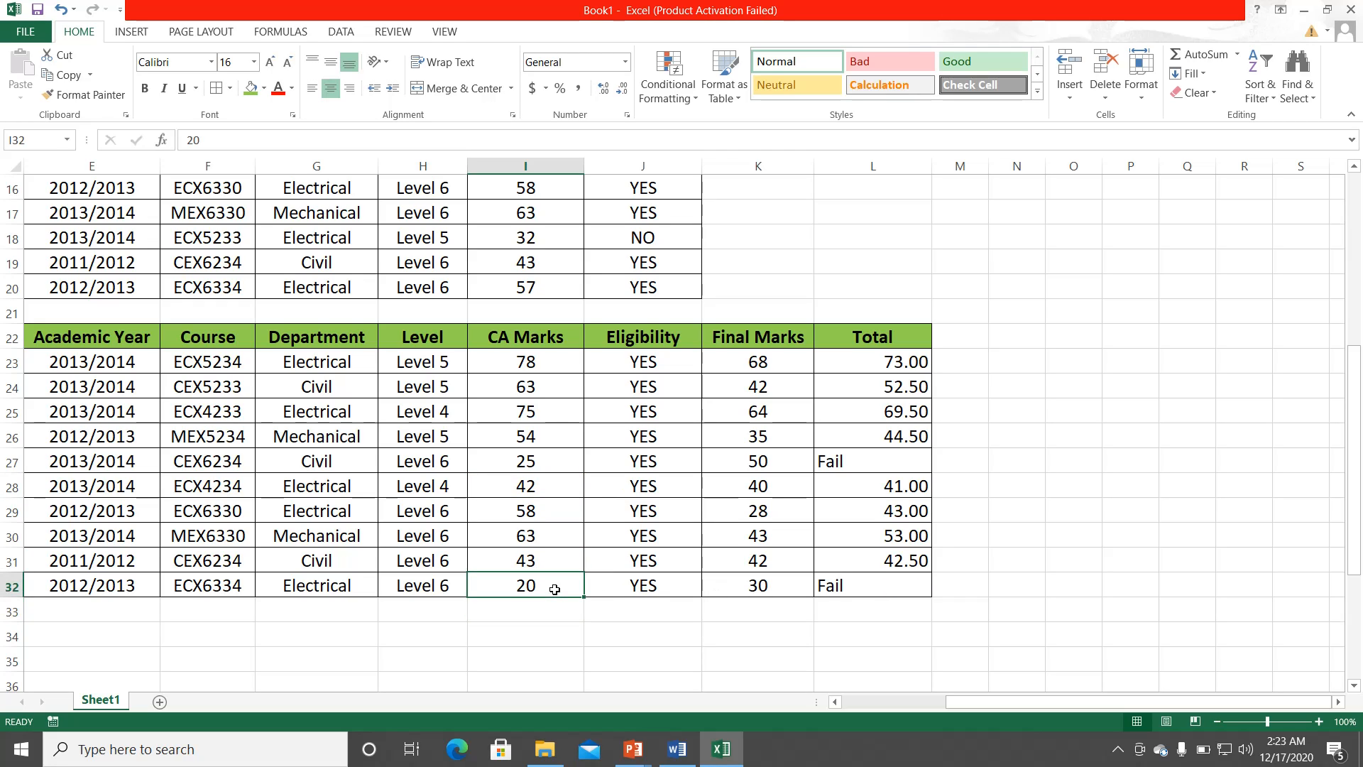
pyautogui.click(727, 587)
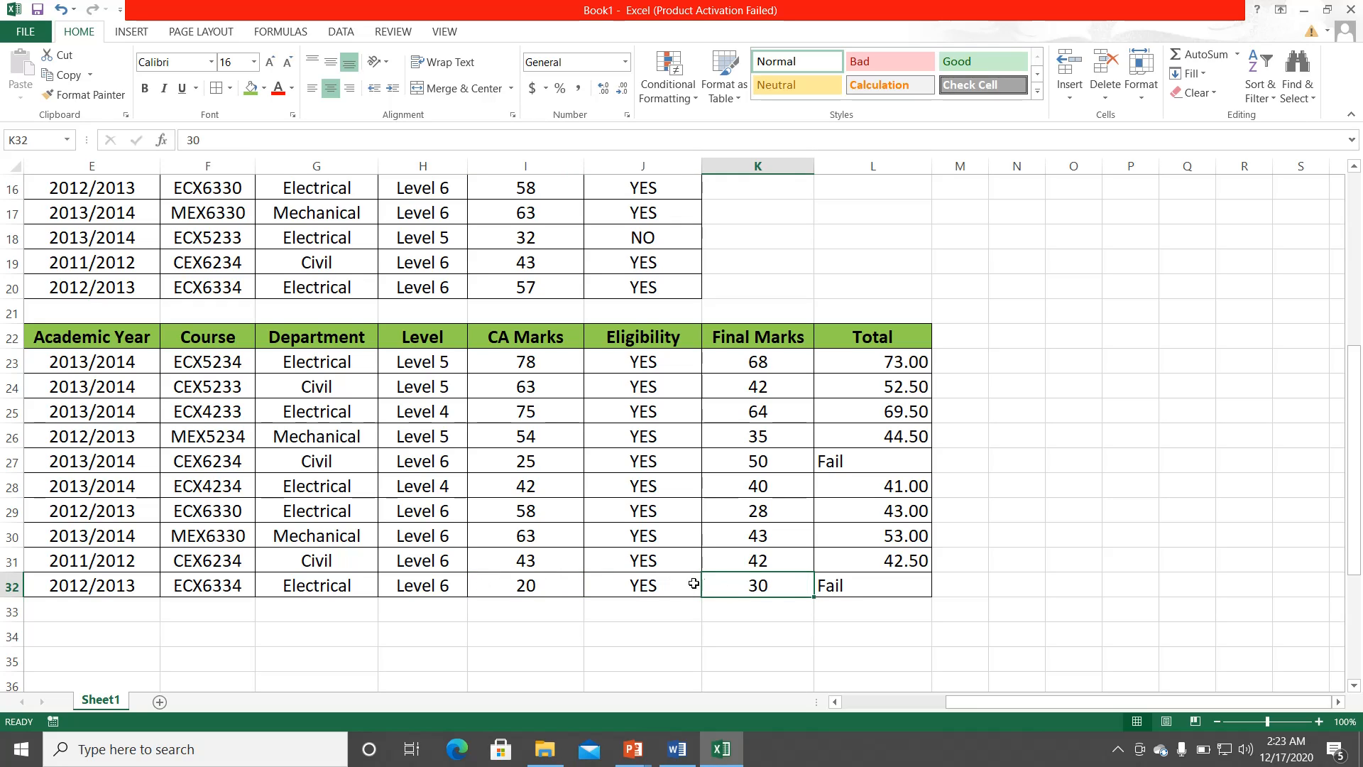
pyautogui.click(844, 587)
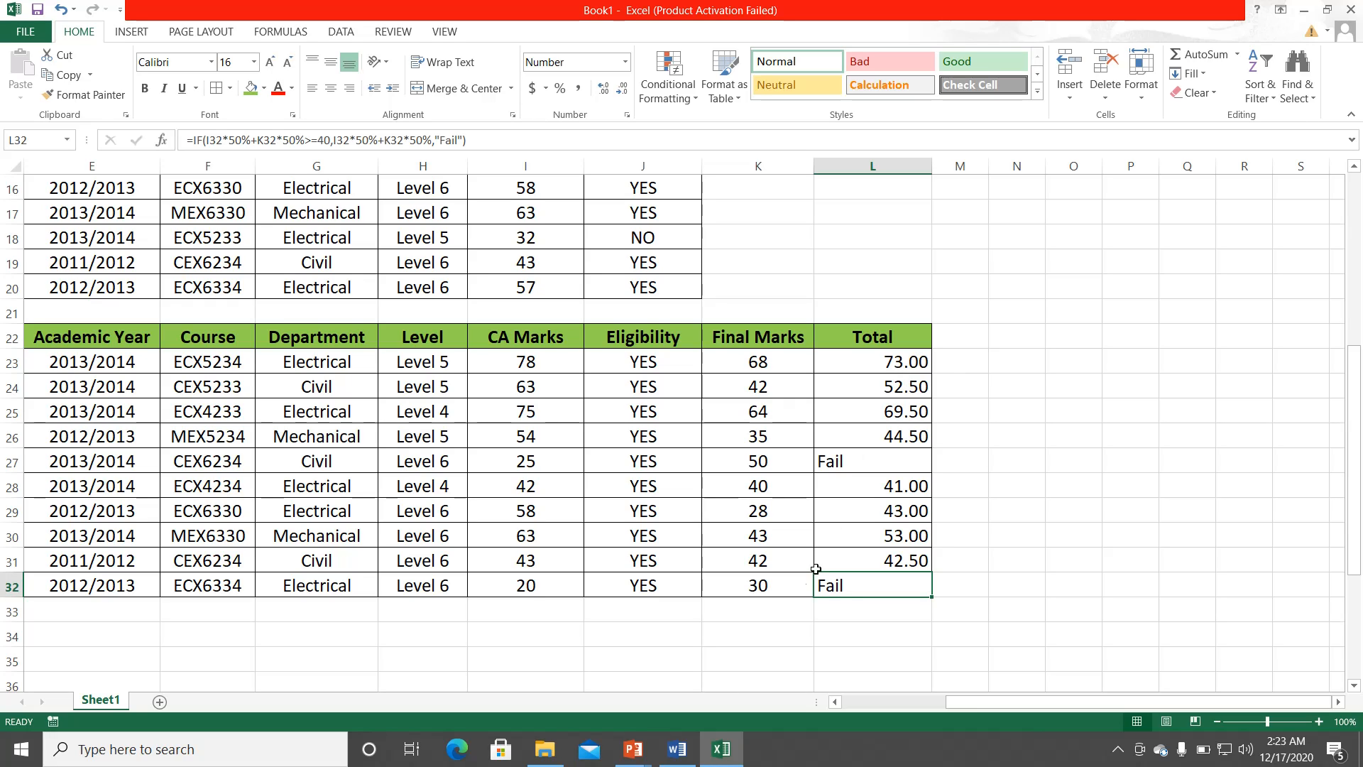
# Step: Switch to the PowerPoint slide show, read tasks 7 and 8 on extracting passing students and grades, and return to Excel
pyautogui.moveTo(633, 749)
pyautogui.click(763, 687)
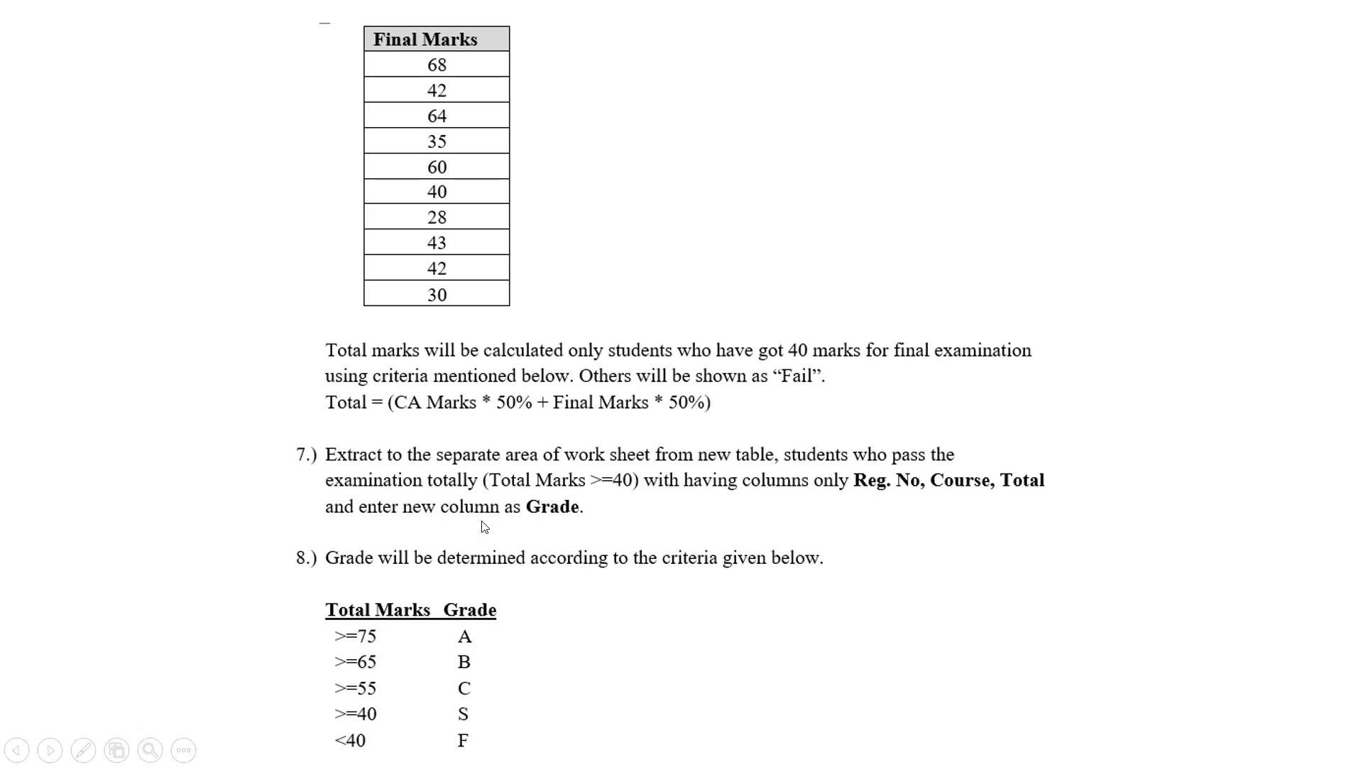
pyautogui.press('super')
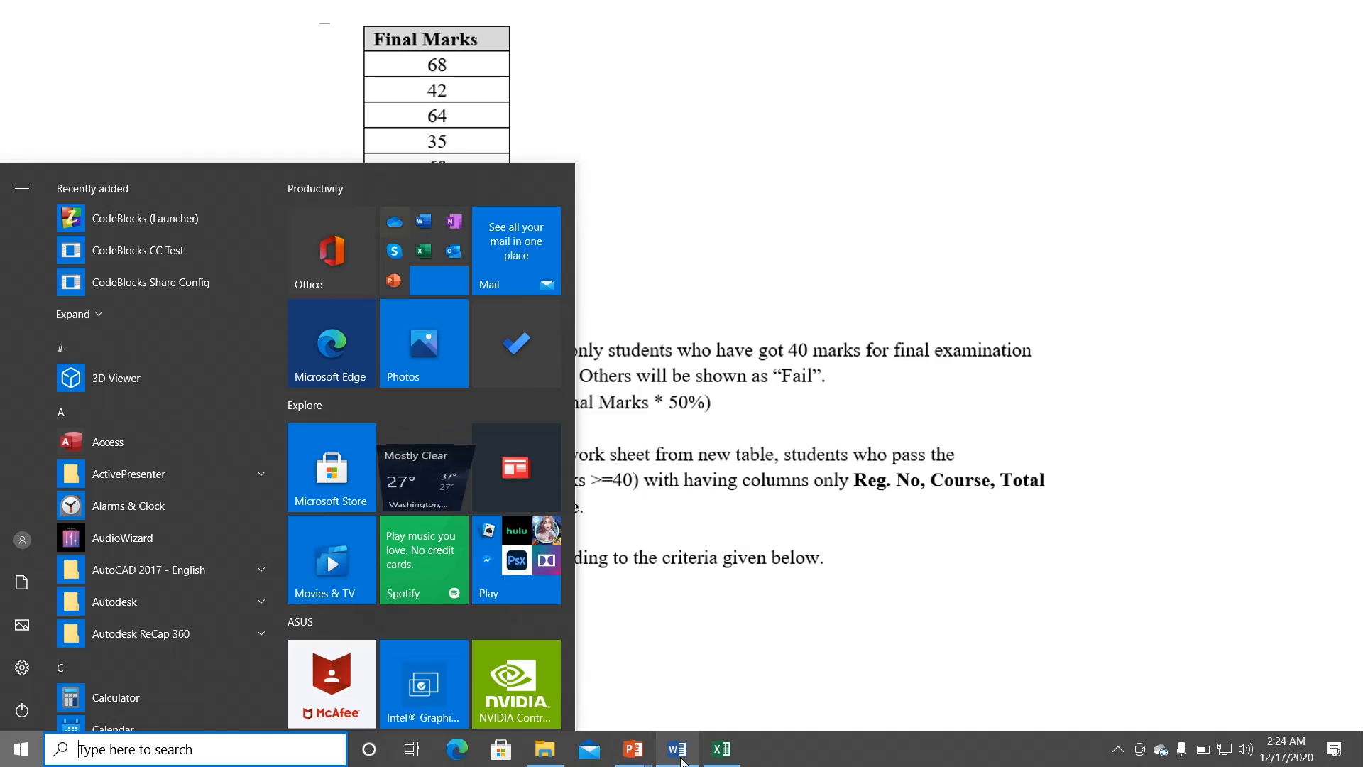
pyautogui.click(719, 749)
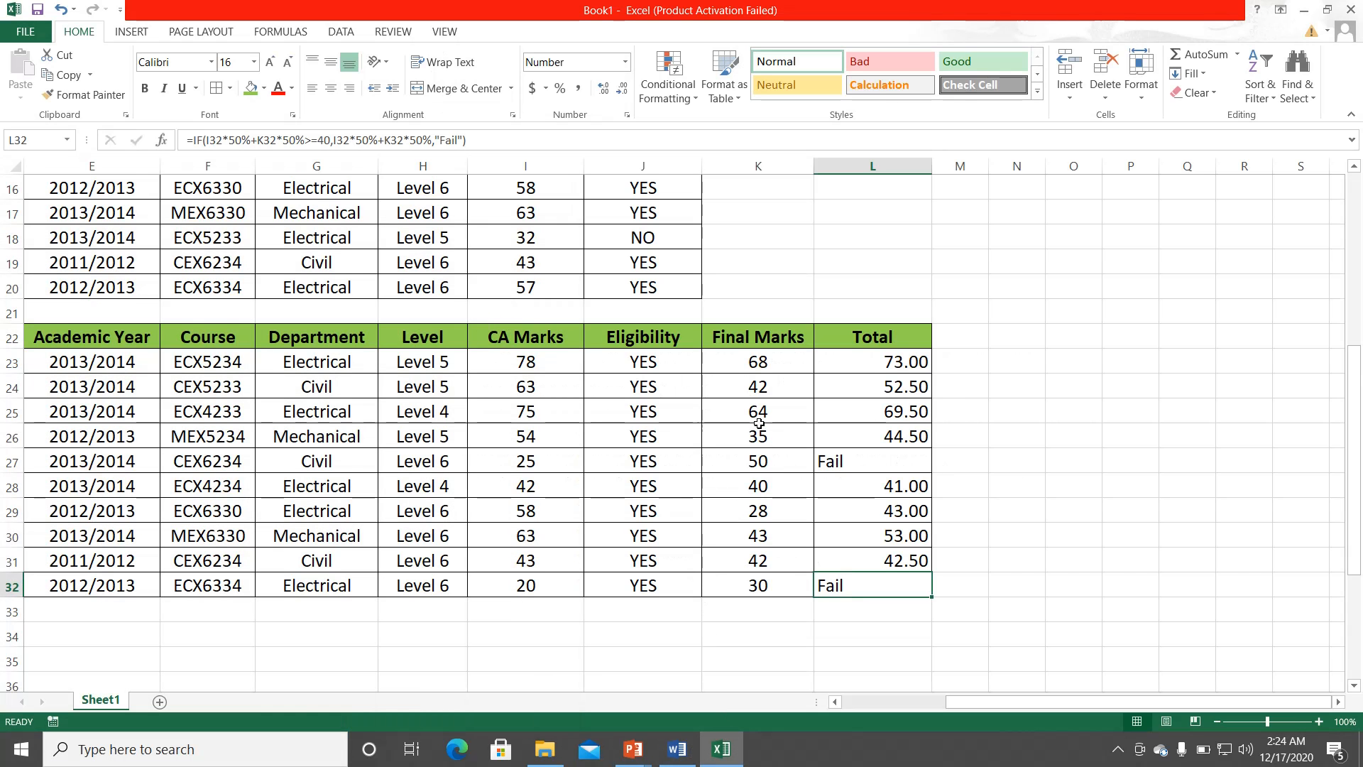
# Step: Copy the Reg. No header from D22 to D35 below the table to start the extraction headers
pyautogui.scroll(-1, 758, 423)
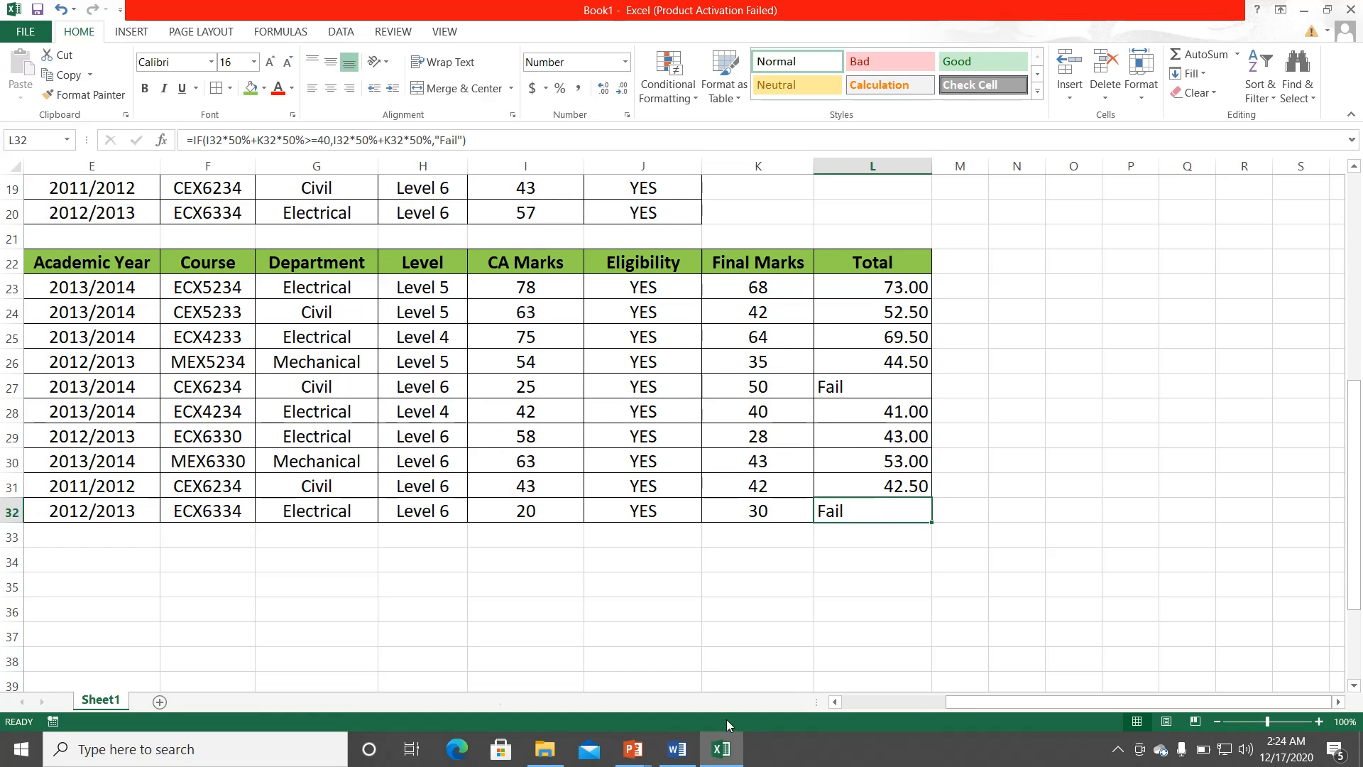
pyautogui.moveTo(971, 701); pyautogui.dragTo(863, 701)
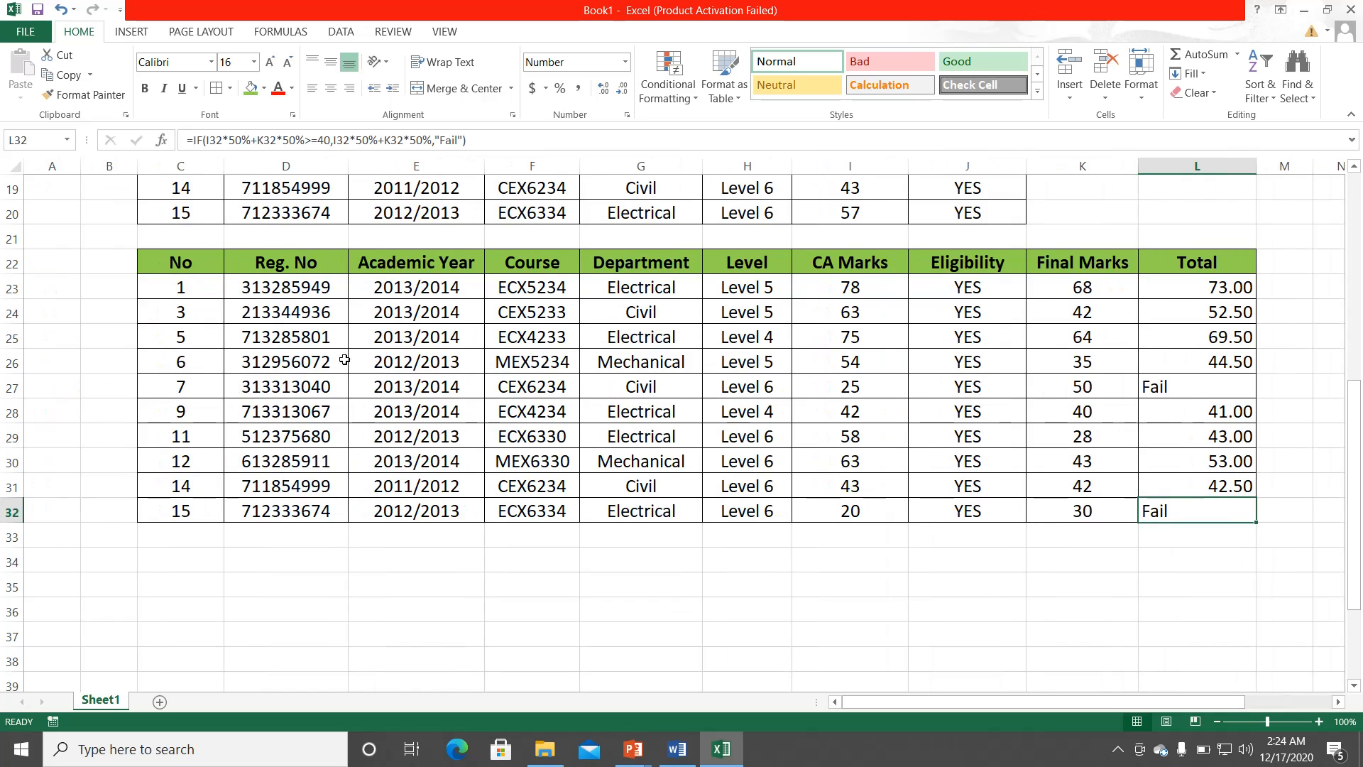
pyautogui.click(260, 267)
pyautogui.click(64, 75)
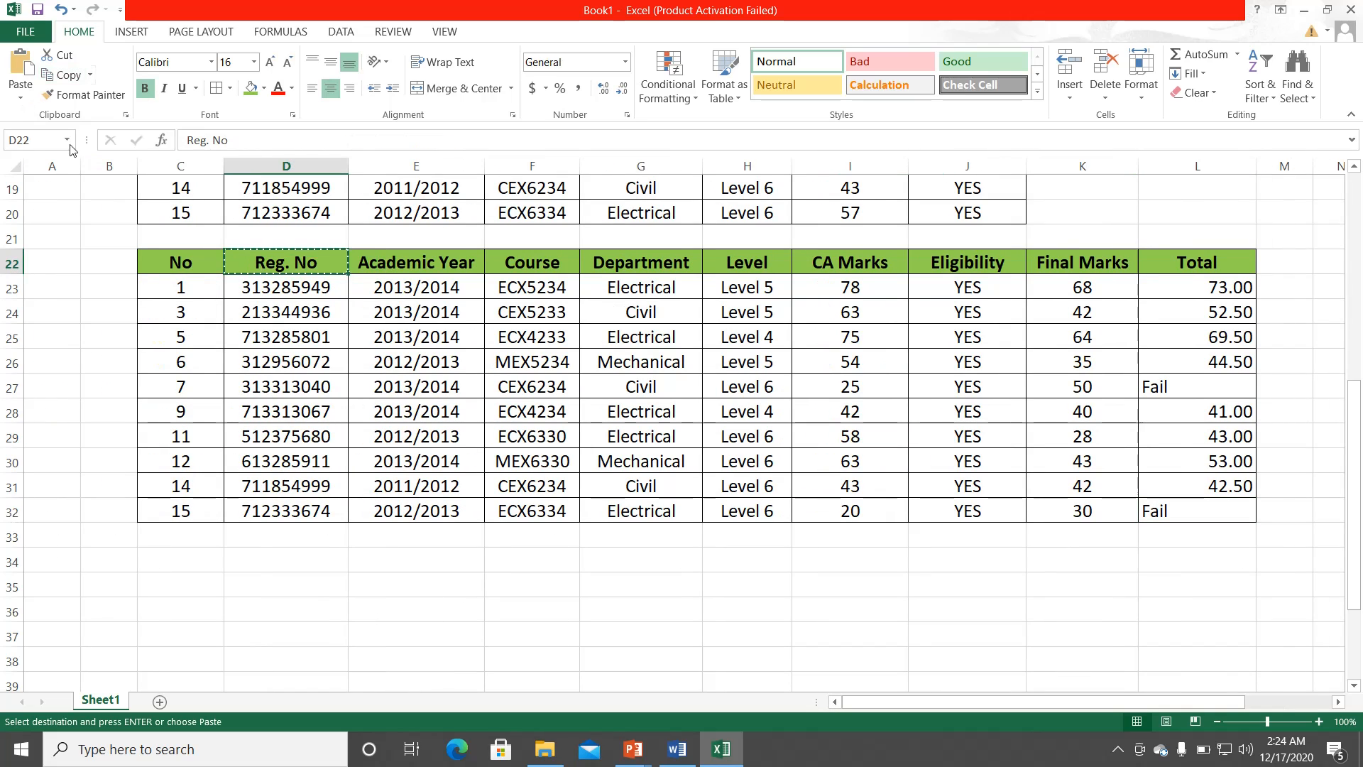
pyautogui.click(268, 577)
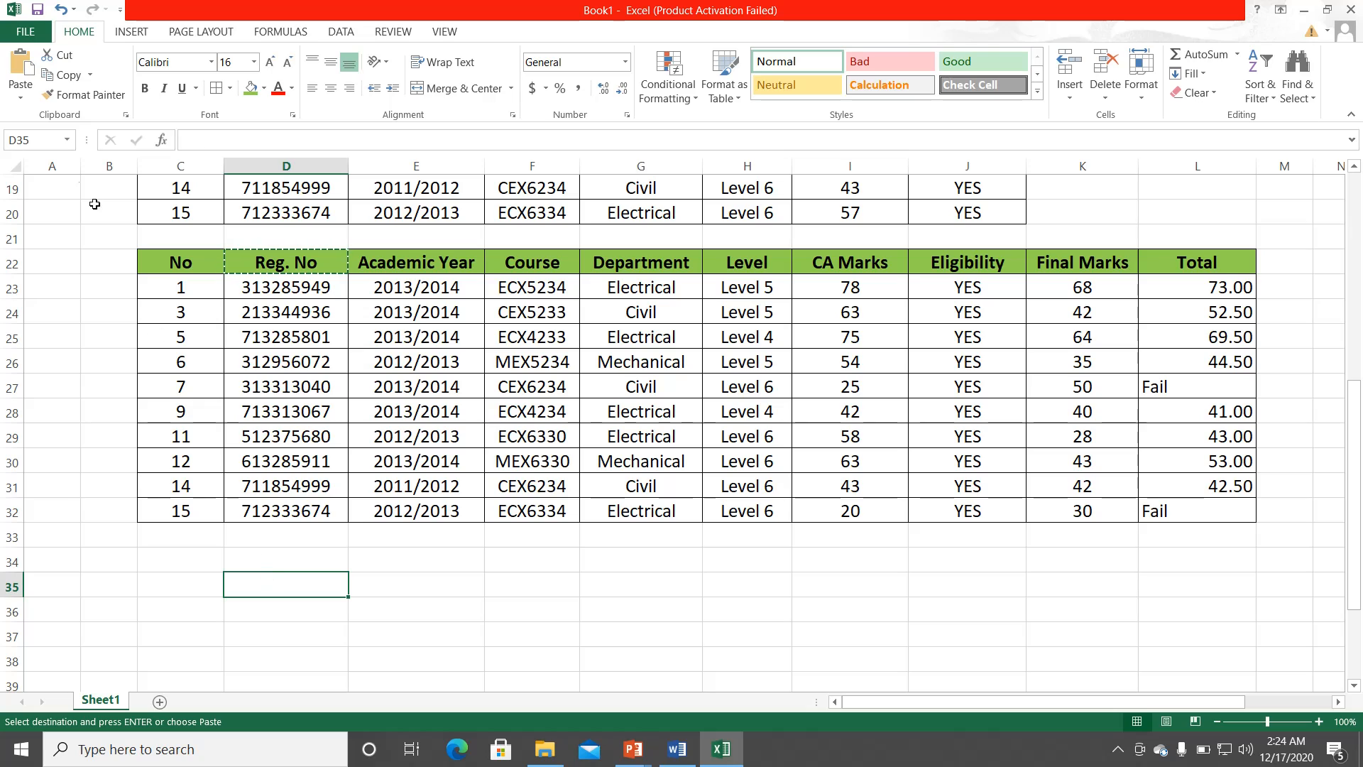
pyautogui.click(28, 70)
pyautogui.press('Escape')
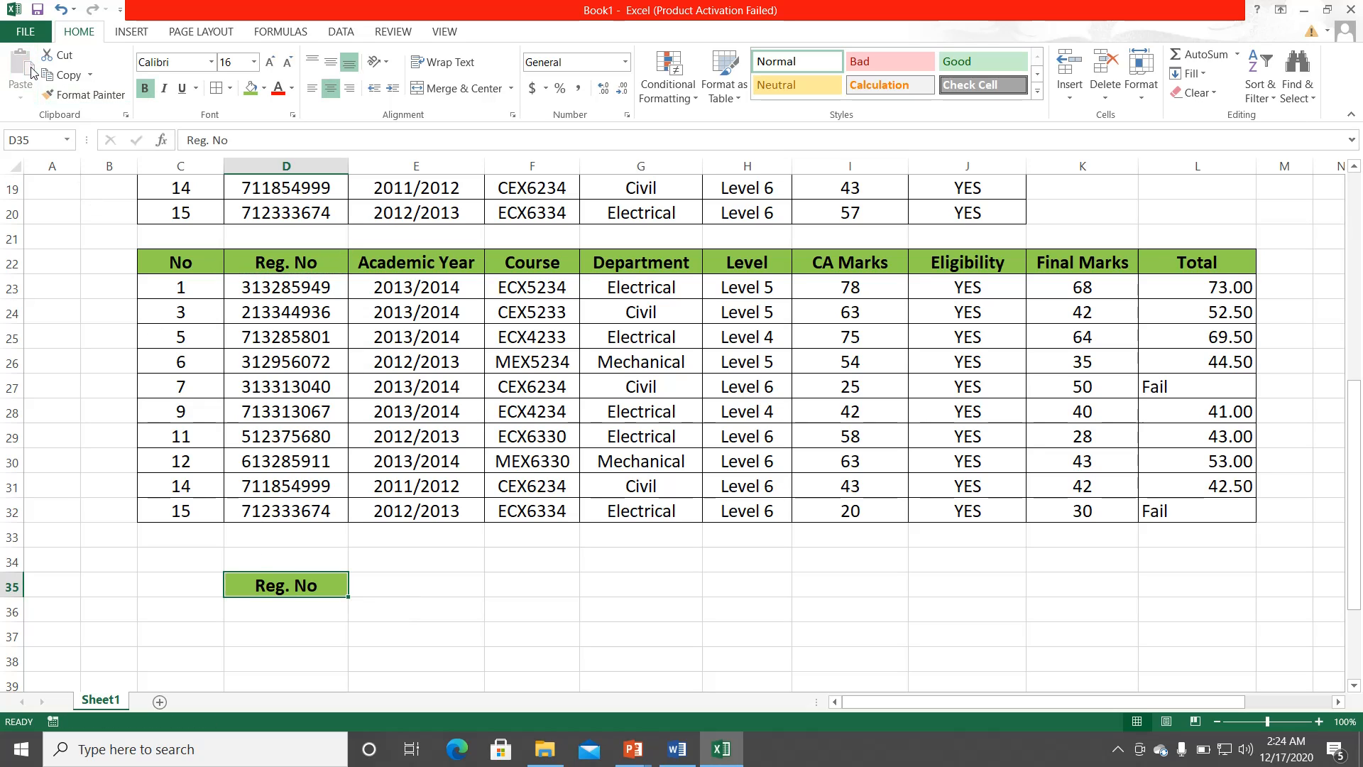
# Step: Copy the Course header from F22 to E35, beside the extraction area's Reg. No header
pyautogui.click(563, 252)
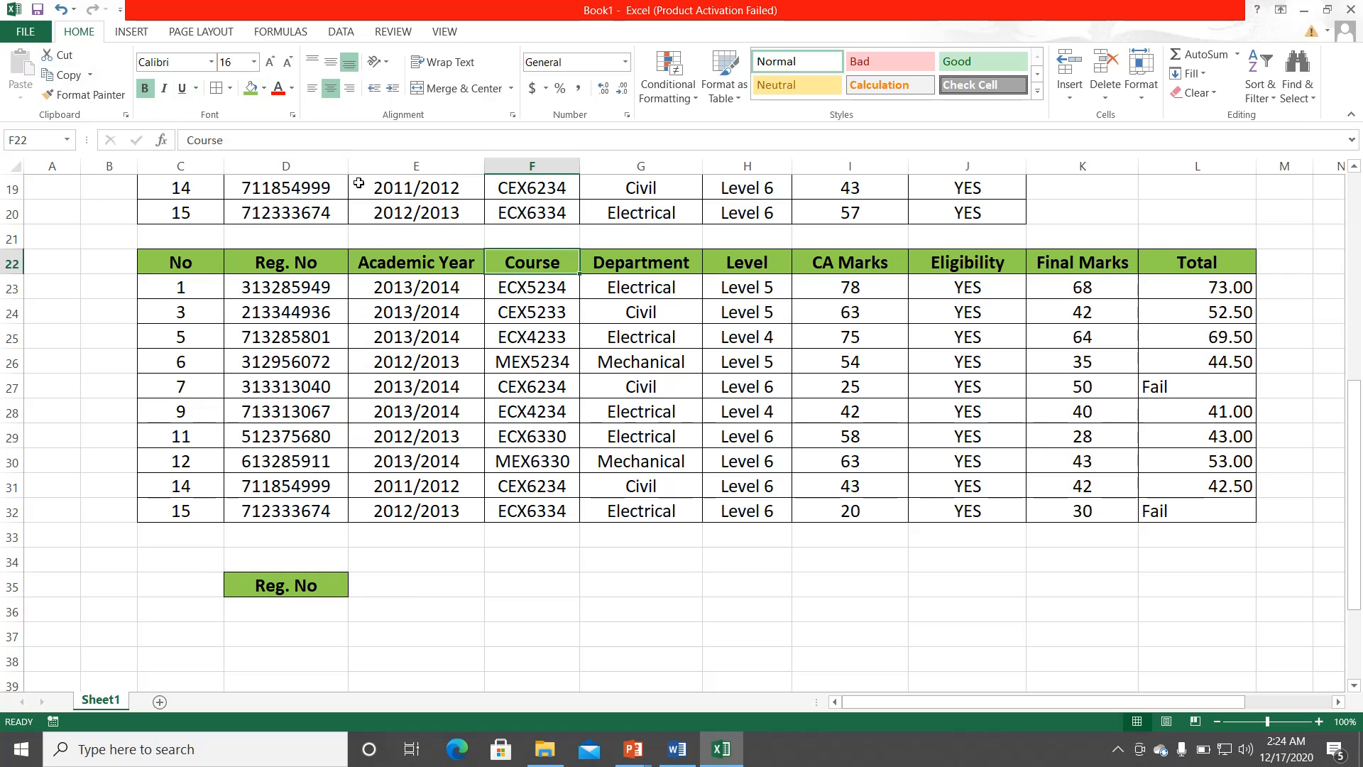
pyautogui.click(69, 75)
pyautogui.click(389, 585)
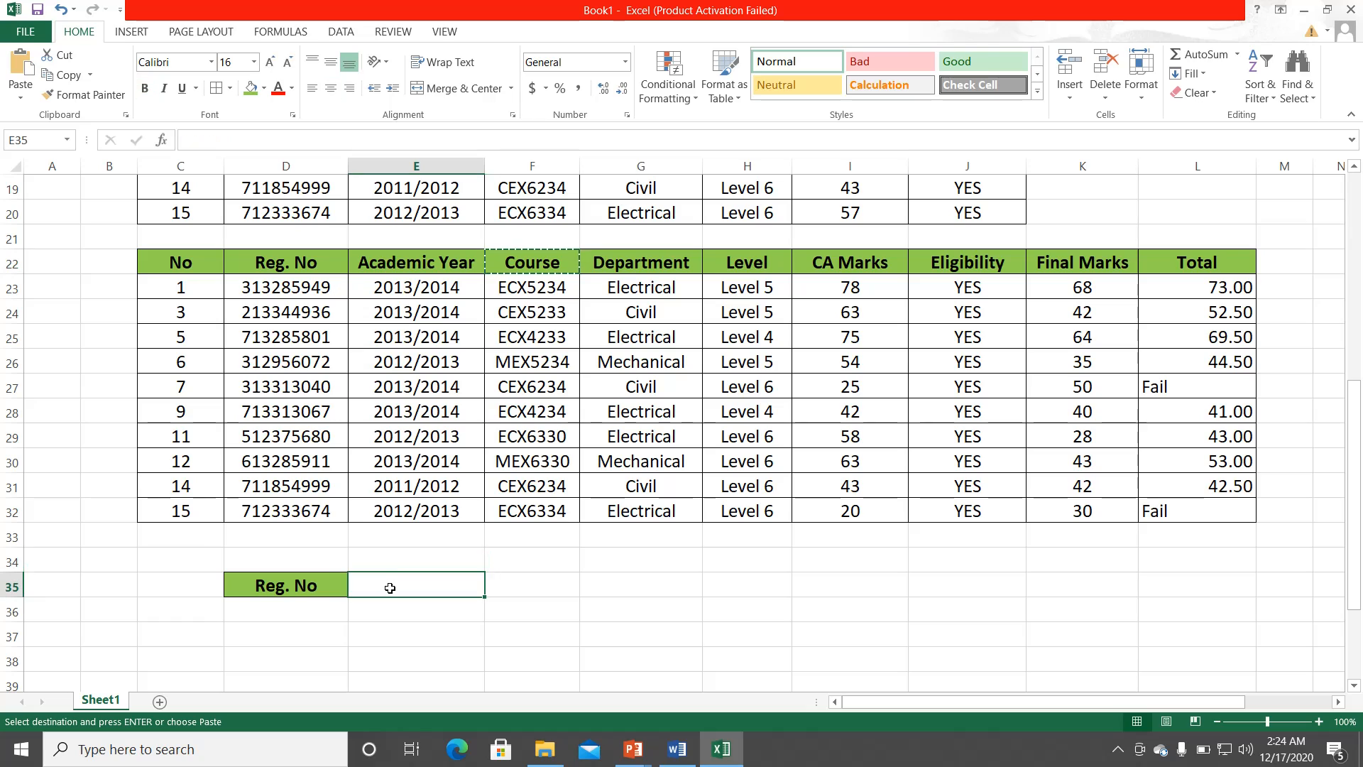
pyautogui.click(21, 93)
pyautogui.press('Escape')
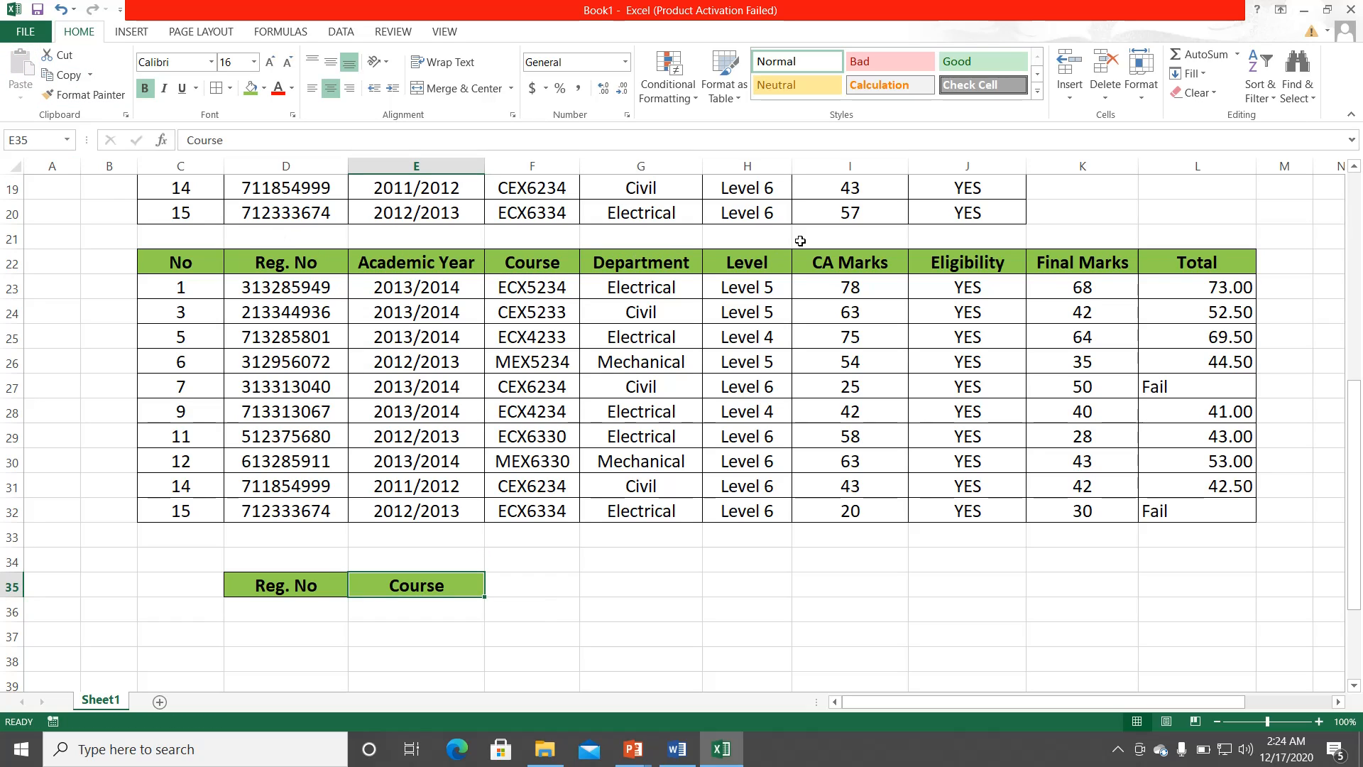
# Step: Copy the Total header from L22 to F35, beside the extraction area's Course header
pyautogui.click(1180, 263)
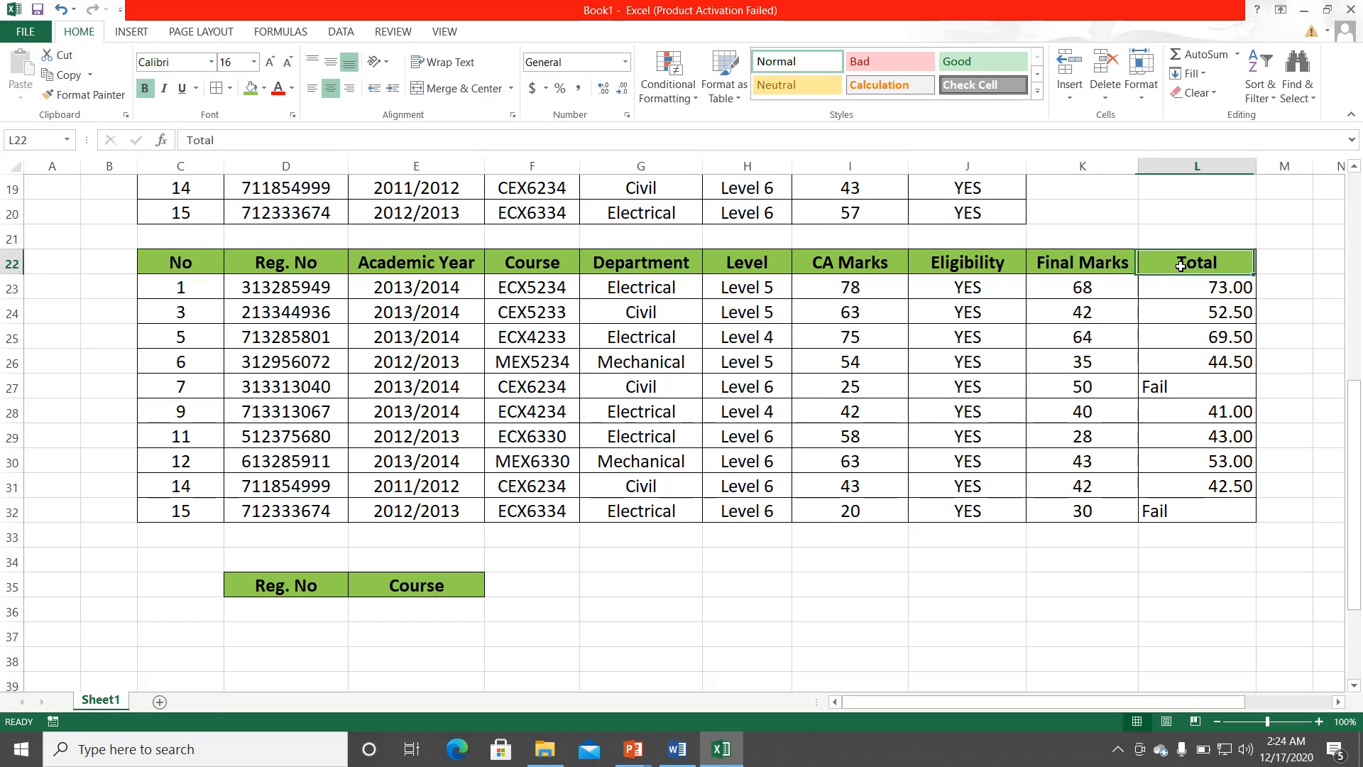
pyautogui.click(69, 74)
pyautogui.click(513, 586)
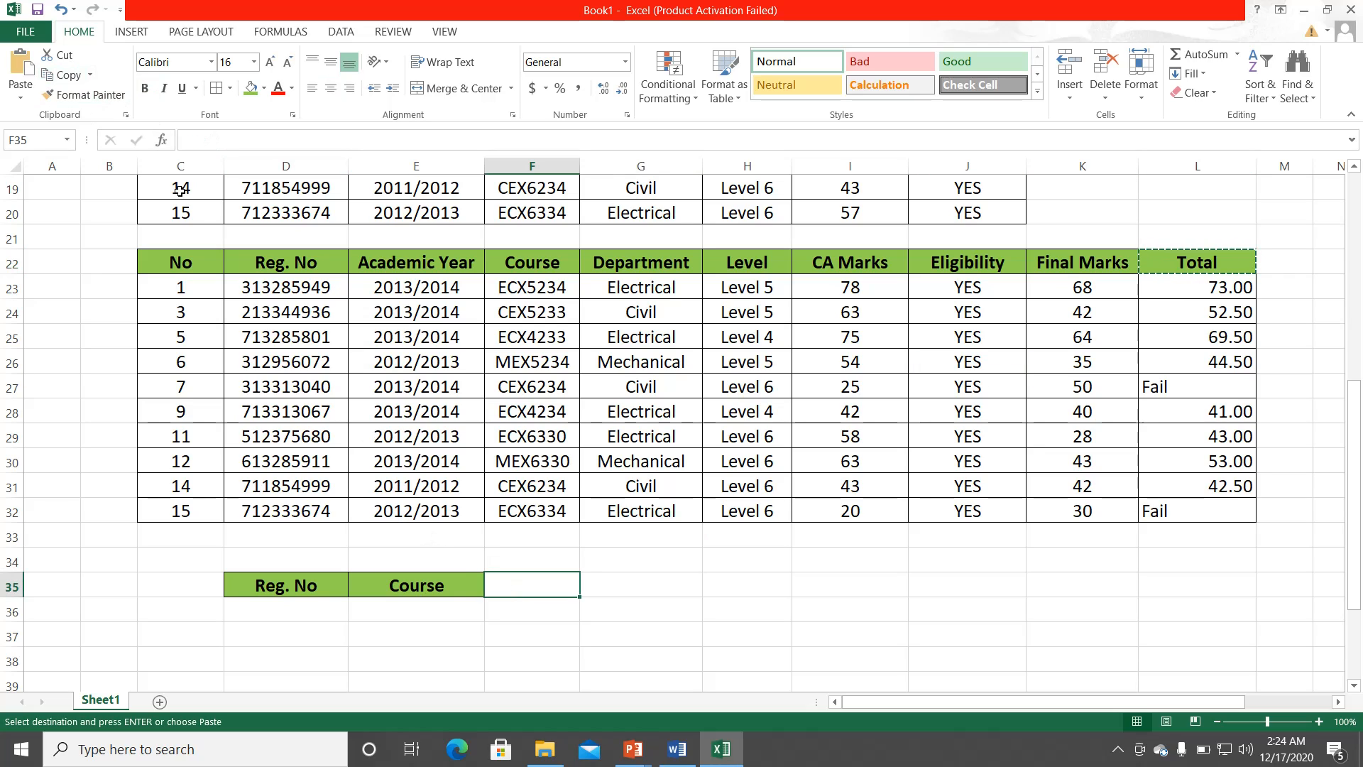
pyautogui.click(22, 68)
pyautogui.press('Escape')
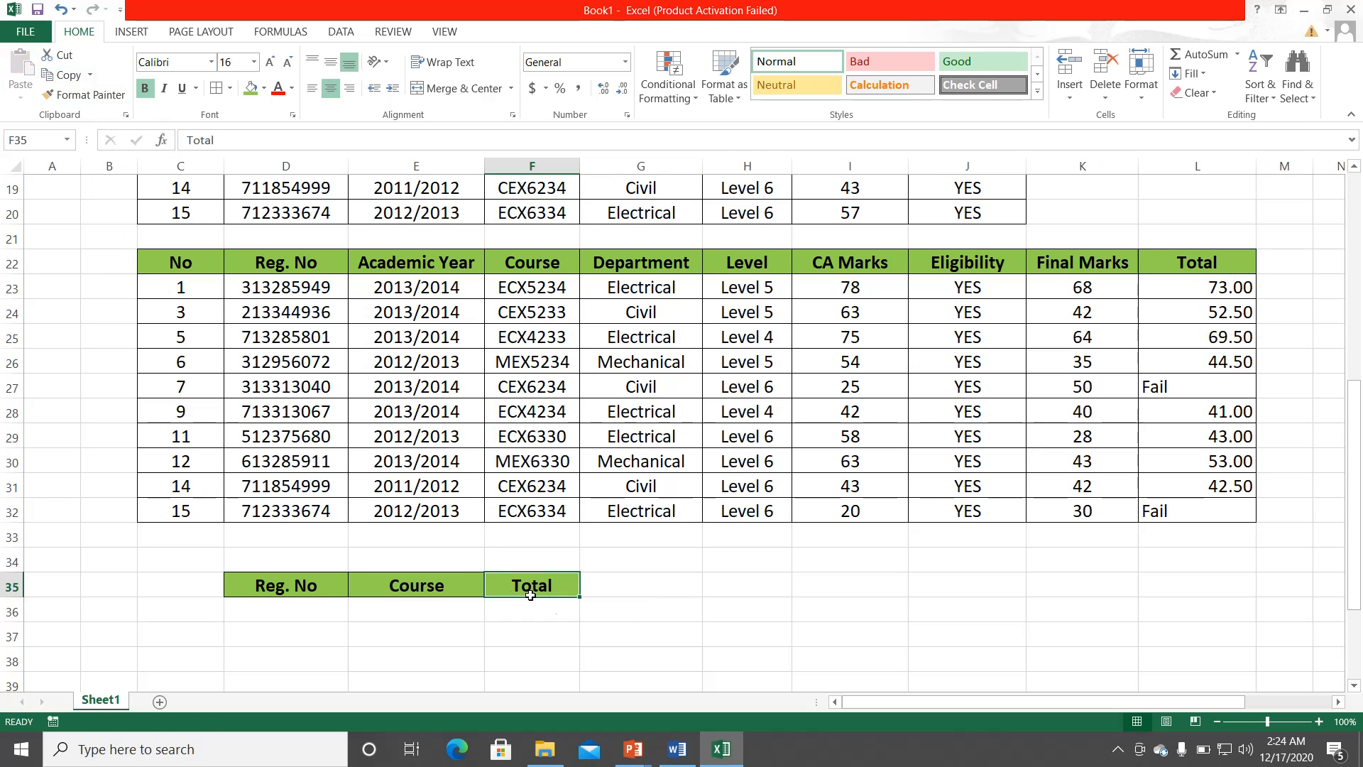
# Step: Autofit the width of column F and enter the heading Grade in G35
pyautogui.click(607, 587)
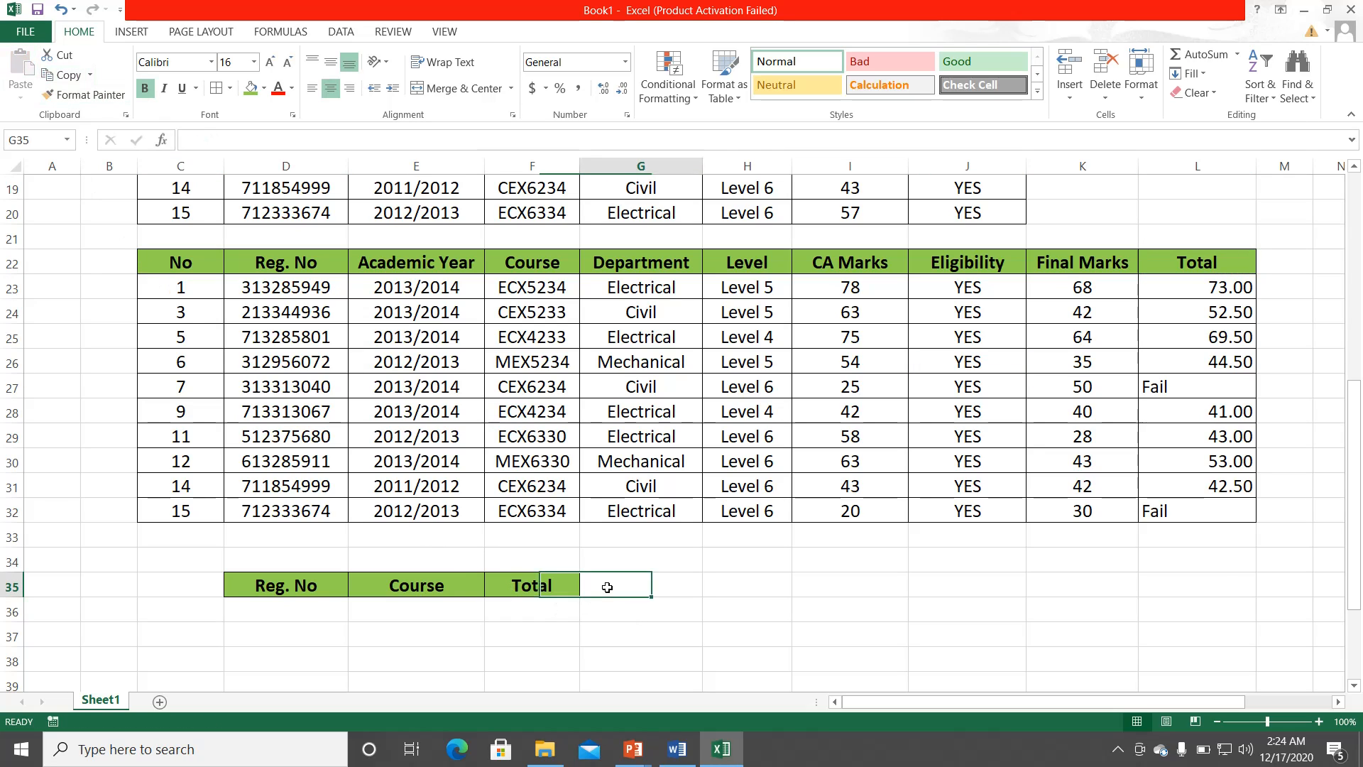
pyautogui.doubleClick(580, 166)
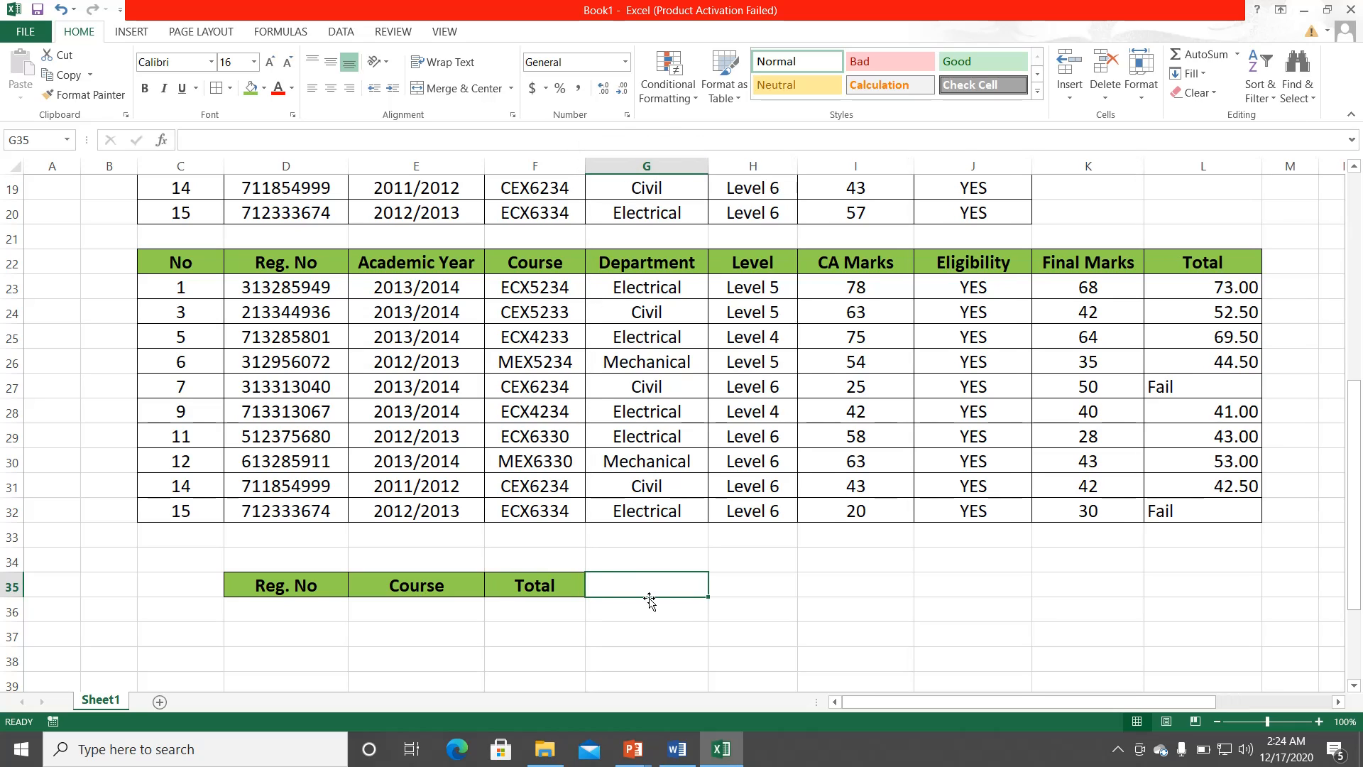
pyautogui.write('Grade')
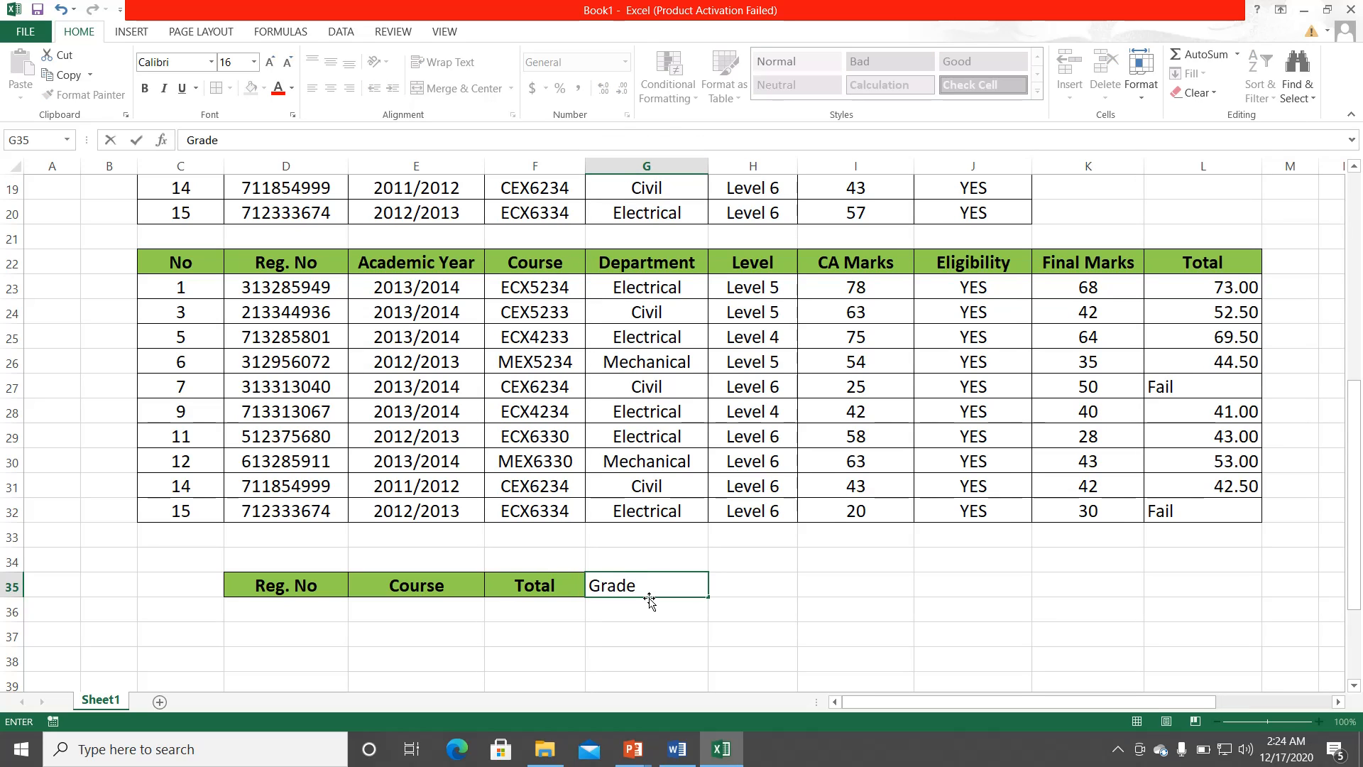
pyautogui.press('Return')
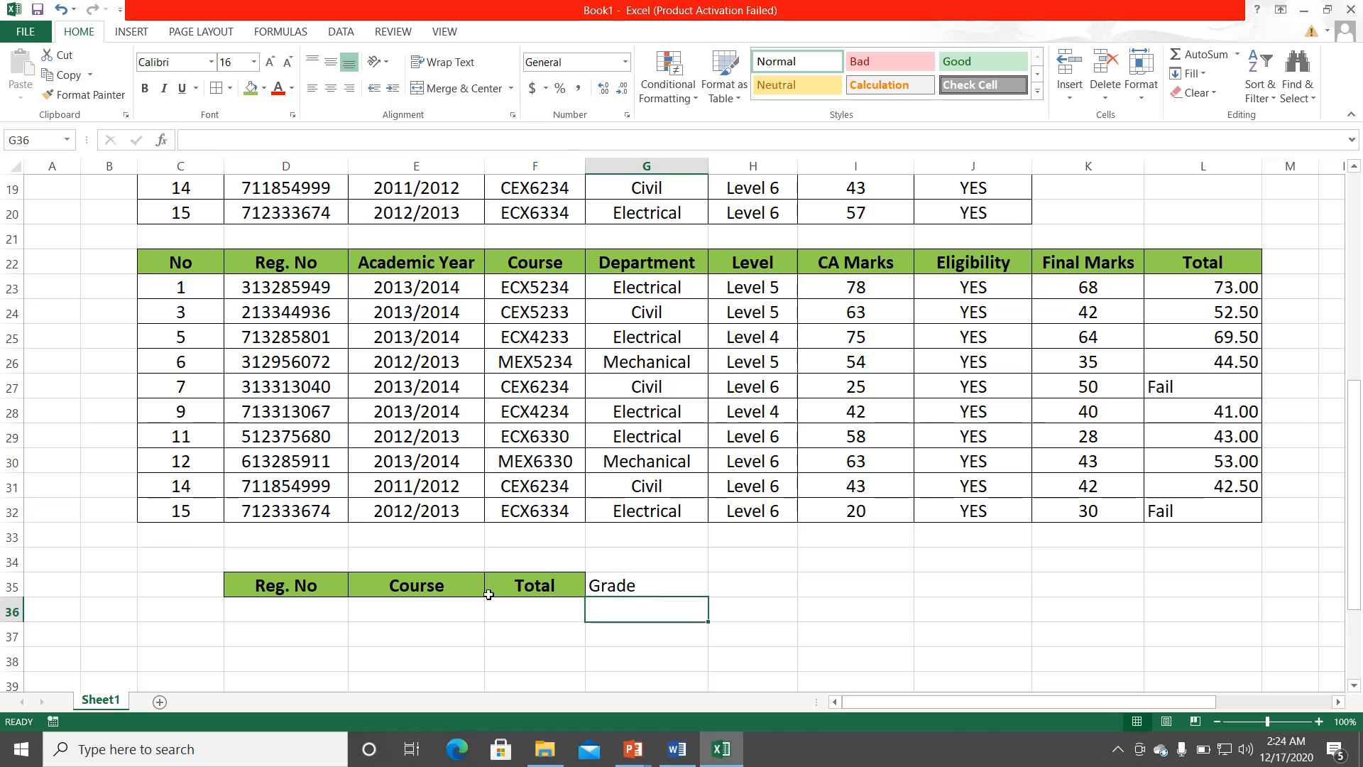
# Step: Apply the formatting of the Total header in F35 to the Grade header in G35
pyautogui.click(529, 588)
pyautogui.click(84, 94)
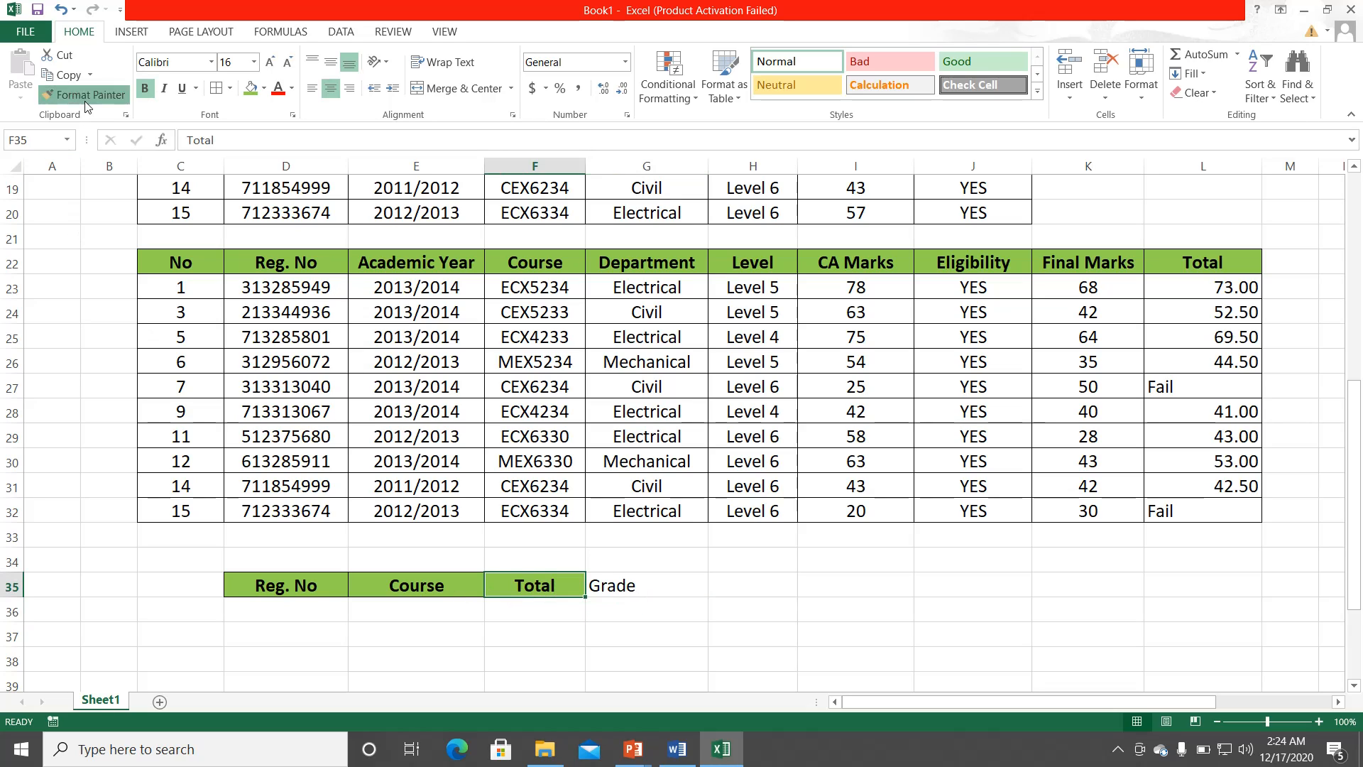
pyautogui.click(642, 586)
pyautogui.click(653, 607)
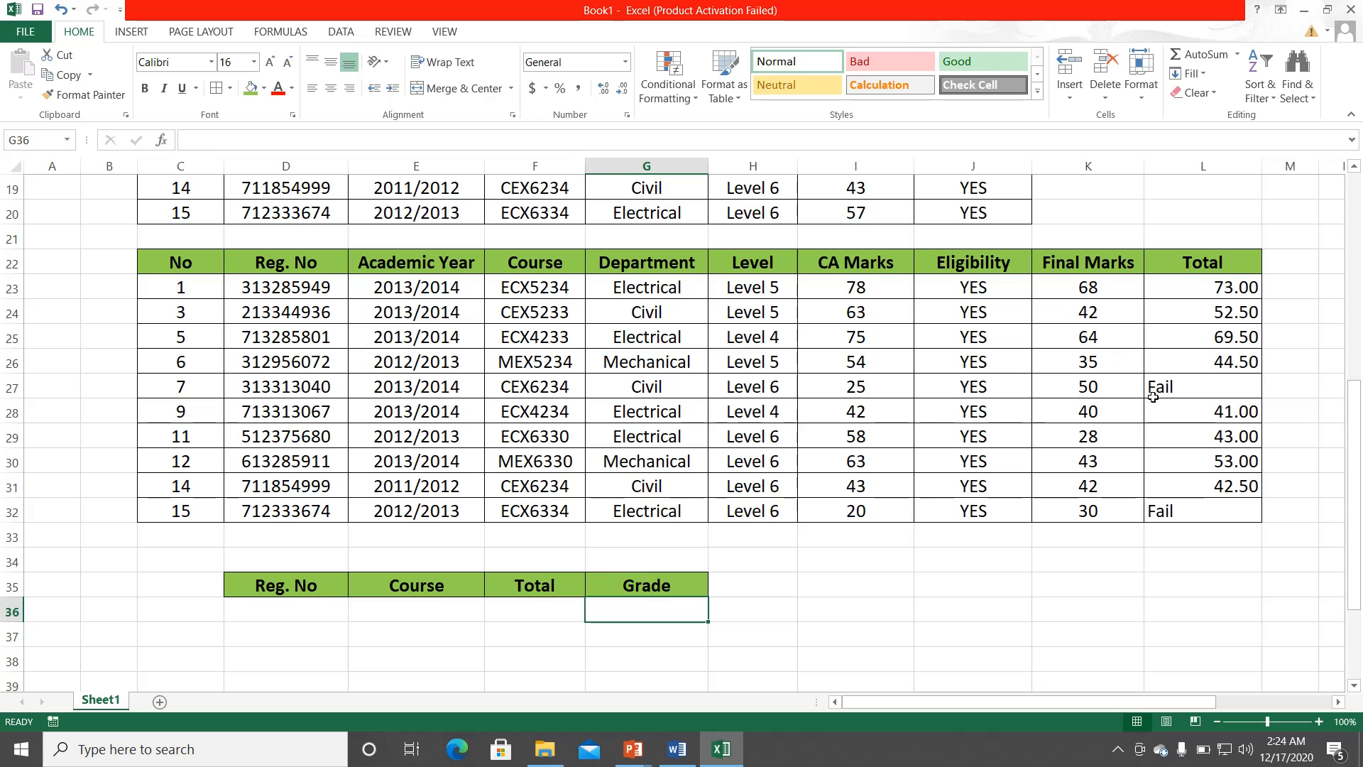
# Step: Copy the Total header from L22 to L19 as the heading of a filter criteria range
pyautogui.click(1185, 260)
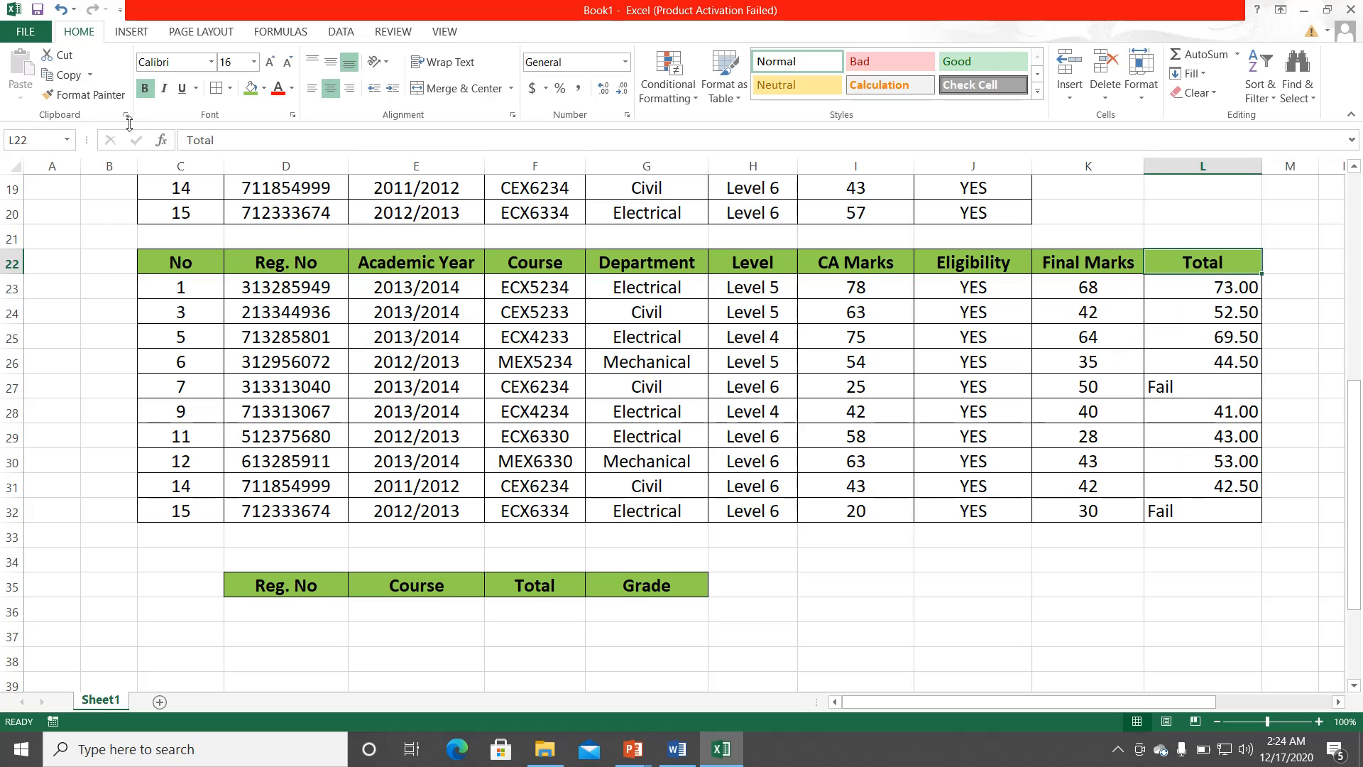
pyautogui.click(64, 75)
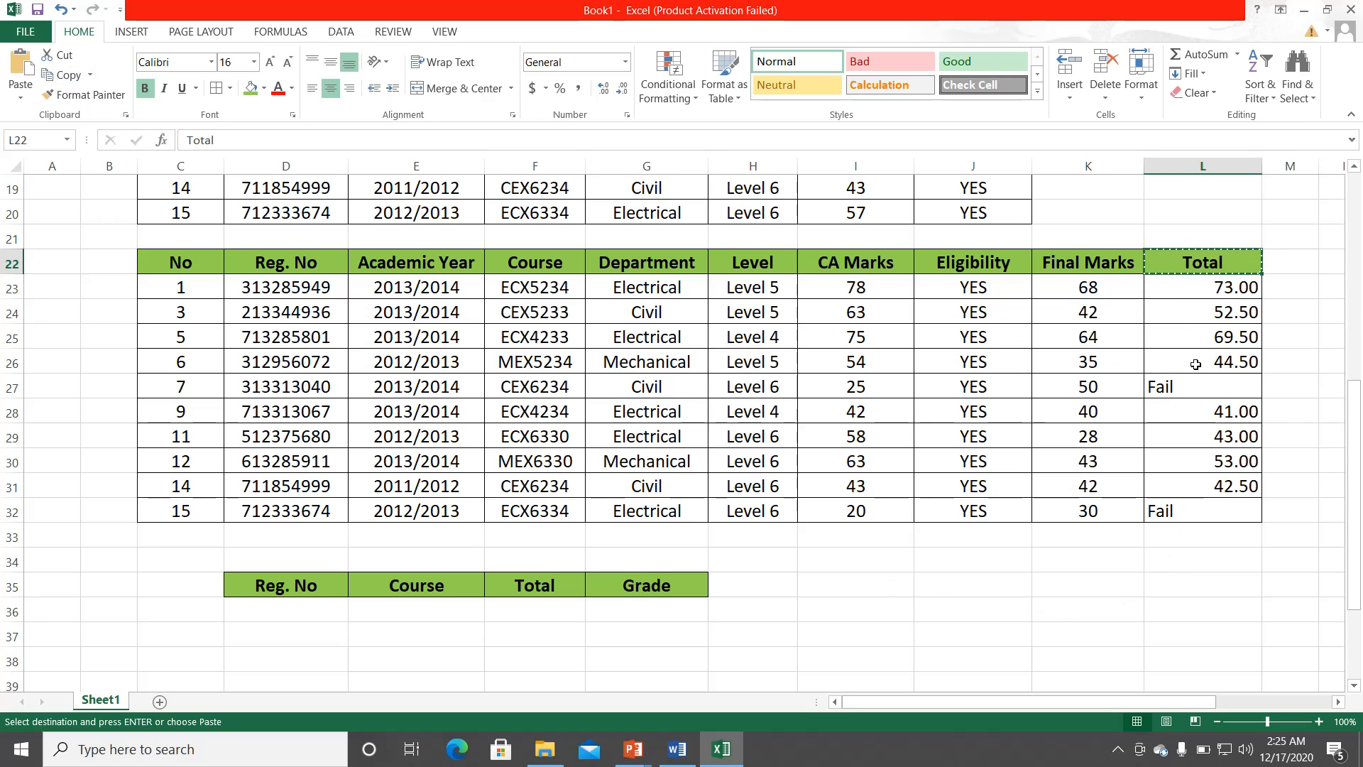
pyautogui.click(1199, 196)
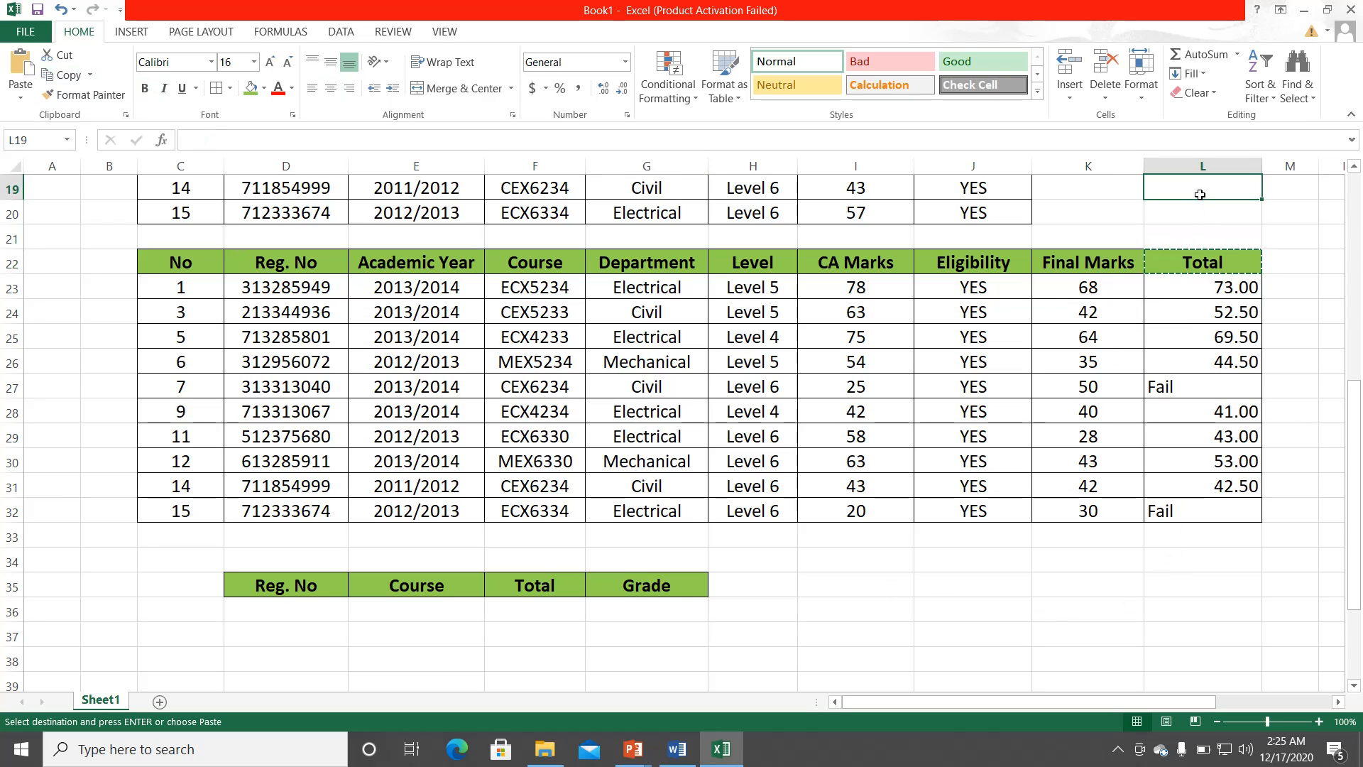
pyautogui.click(20, 67)
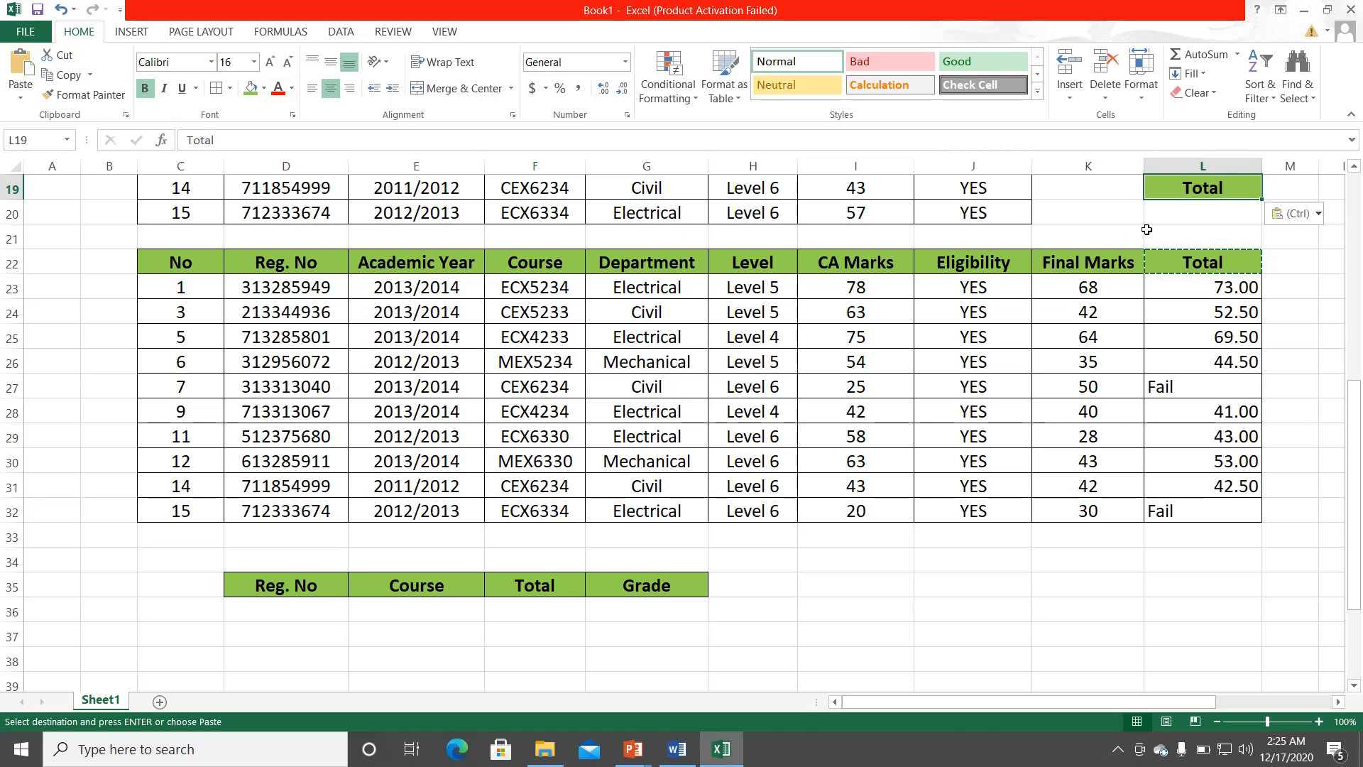
# Step: Enter the criterion >=40 in L20 beneath the Total heading of the criteria range
pyautogui.click(1194, 217)
pyautogui.write('>')
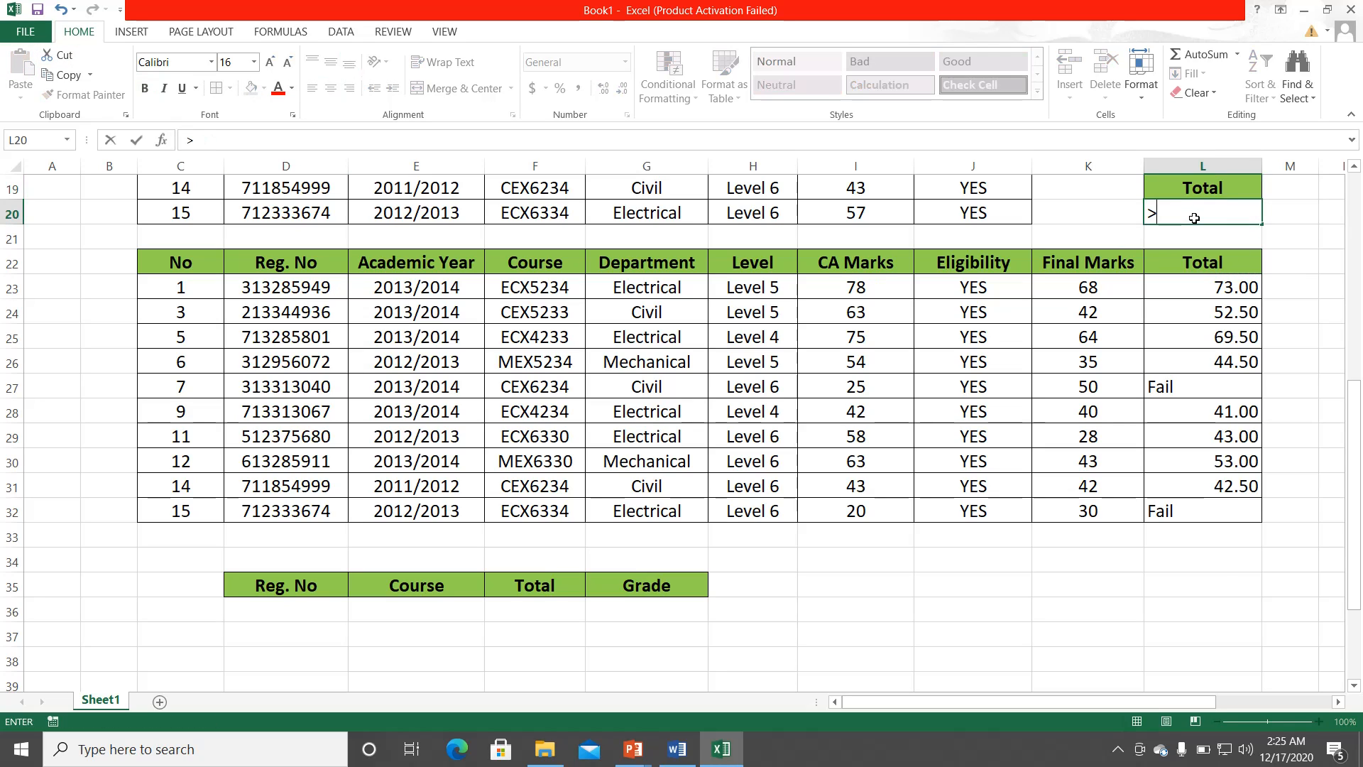
pyautogui.write('=40')
pyautogui.press('Return')
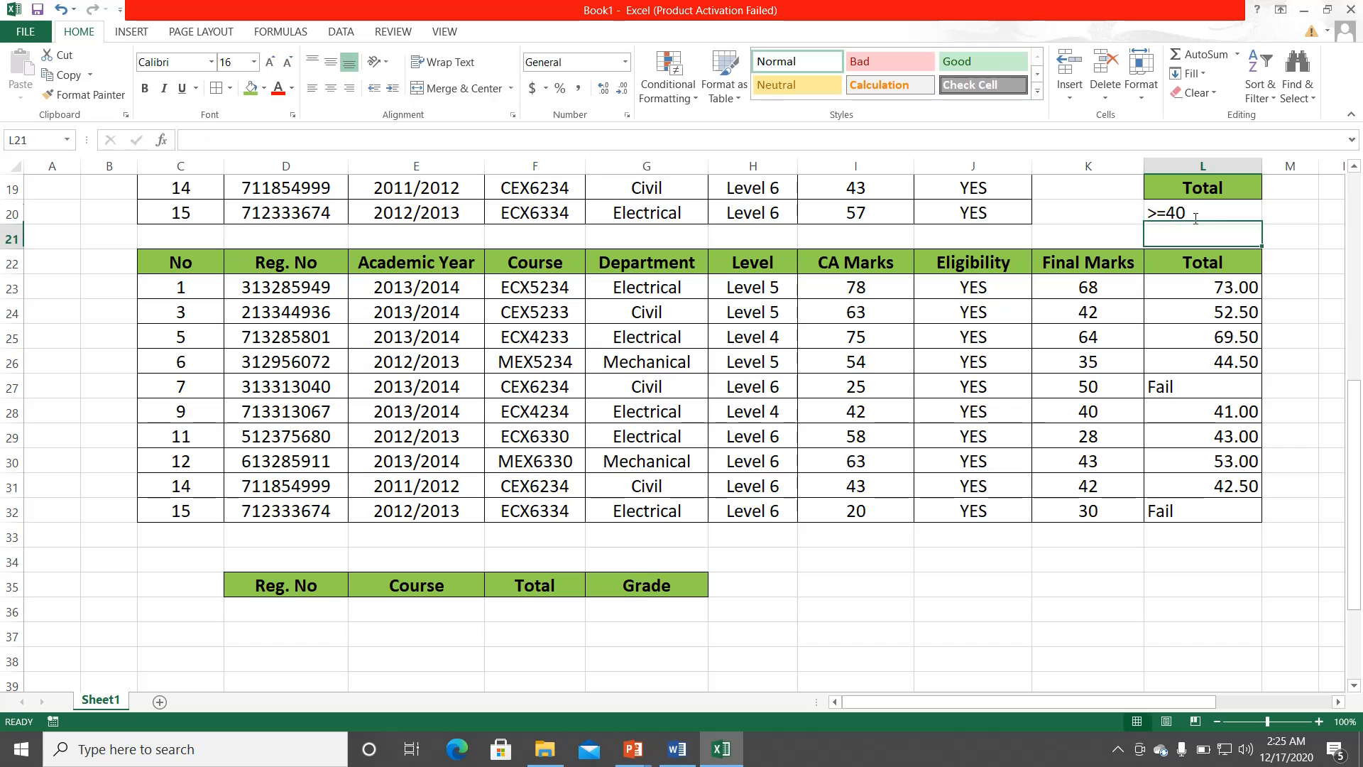
# Step: Start an Advanced Filter that copies to another location, with the marks table C22:L32 as its list range
pyautogui.click(605, 365)
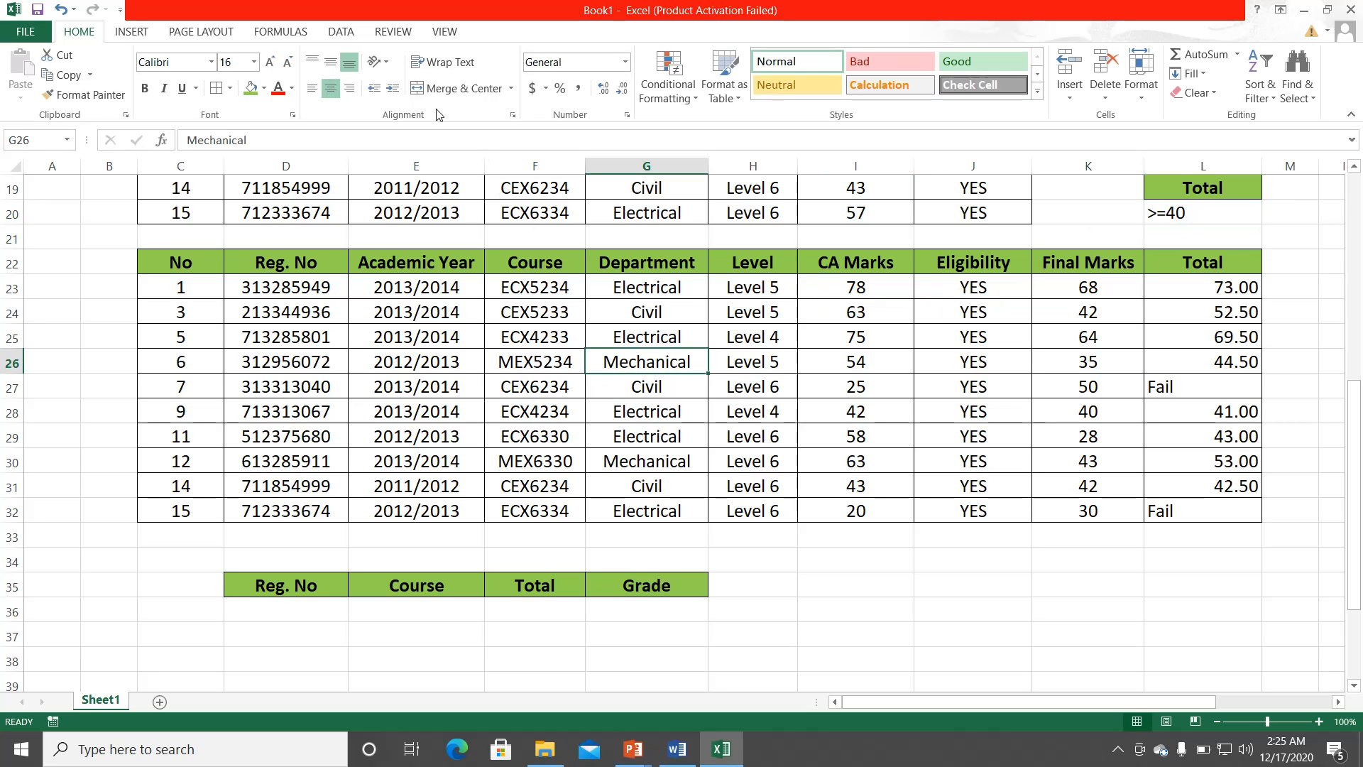
pyautogui.click(341, 31)
pyautogui.click(487, 96)
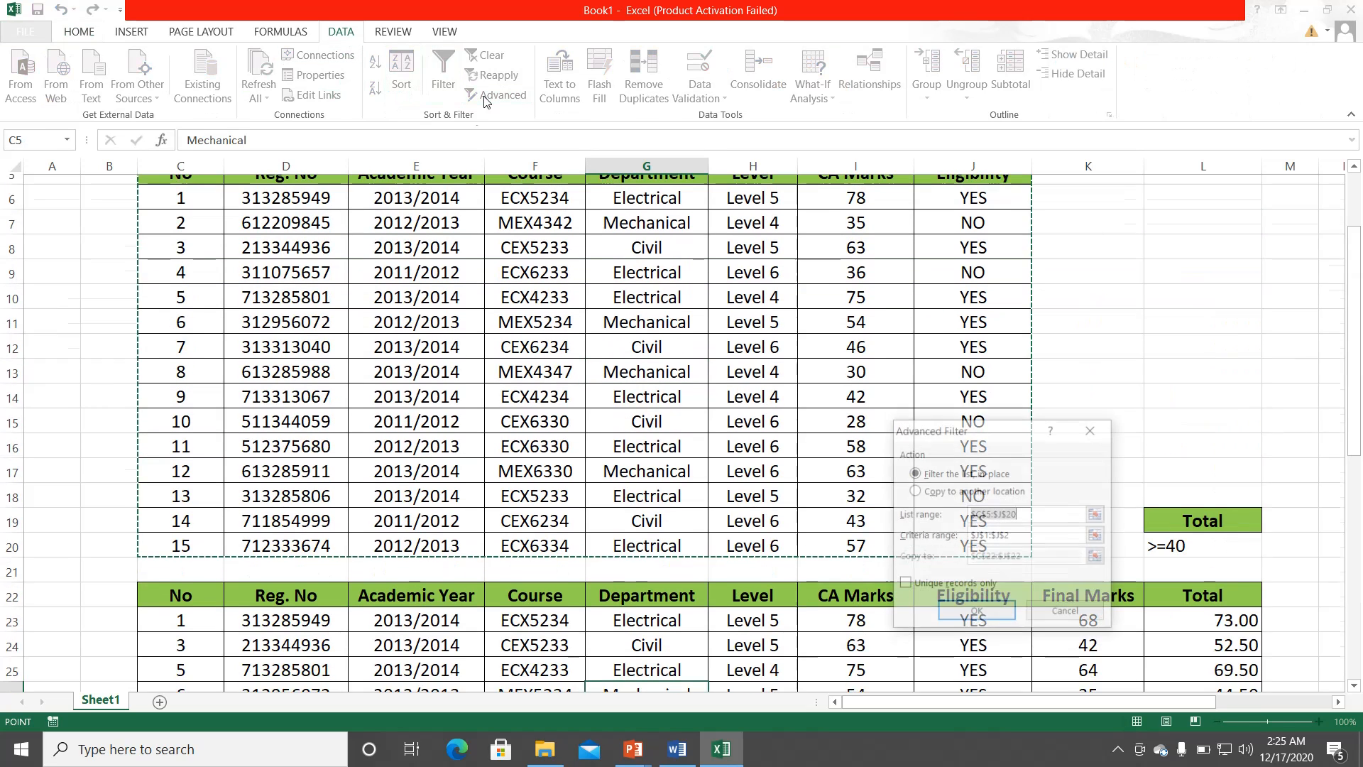
pyautogui.click(933, 491)
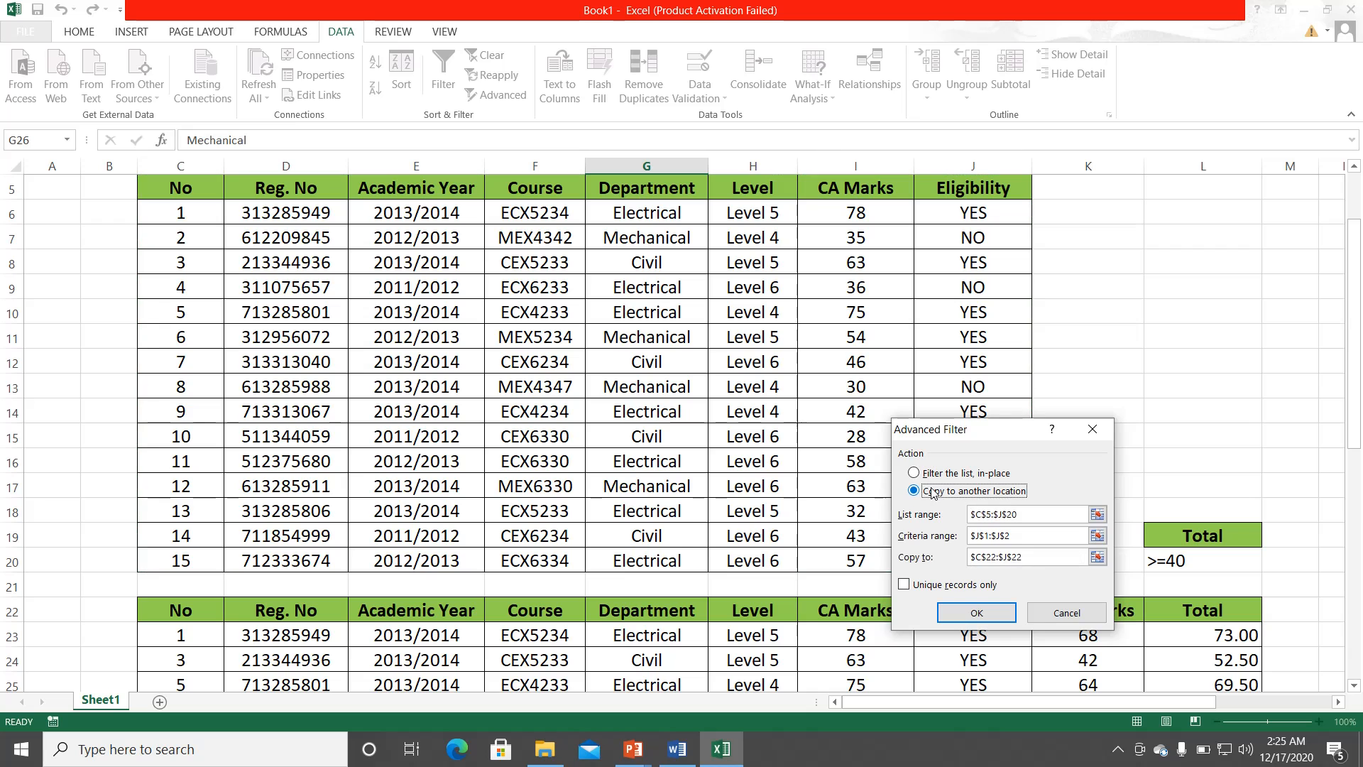
pyautogui.click(1097, 514)
pyautogui.scroll(-1, 734, 351)
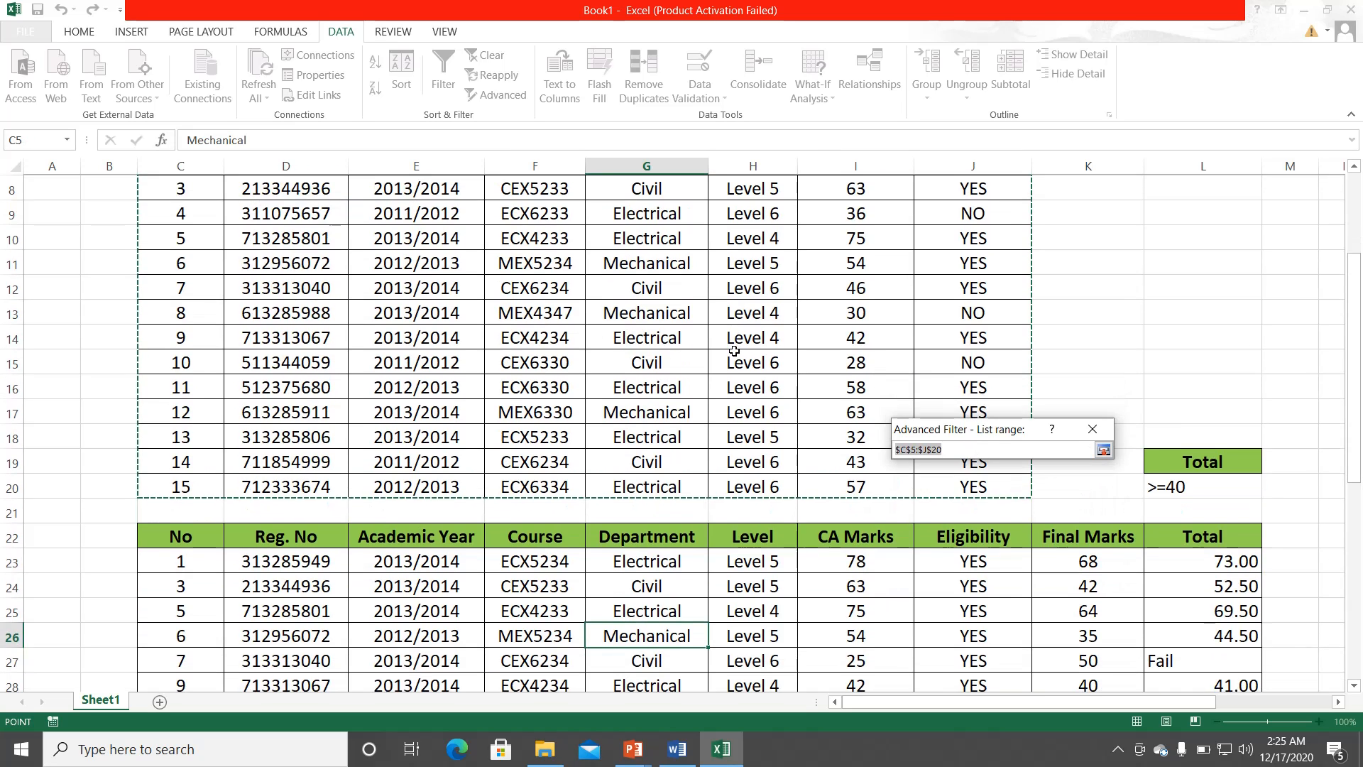
pyautogui.scroll(-3, 734, 350)
pyautogui.moveTo(173, 306); pyautogui.dragTo(1182, 562)
pyautogui.click(1103, 450)
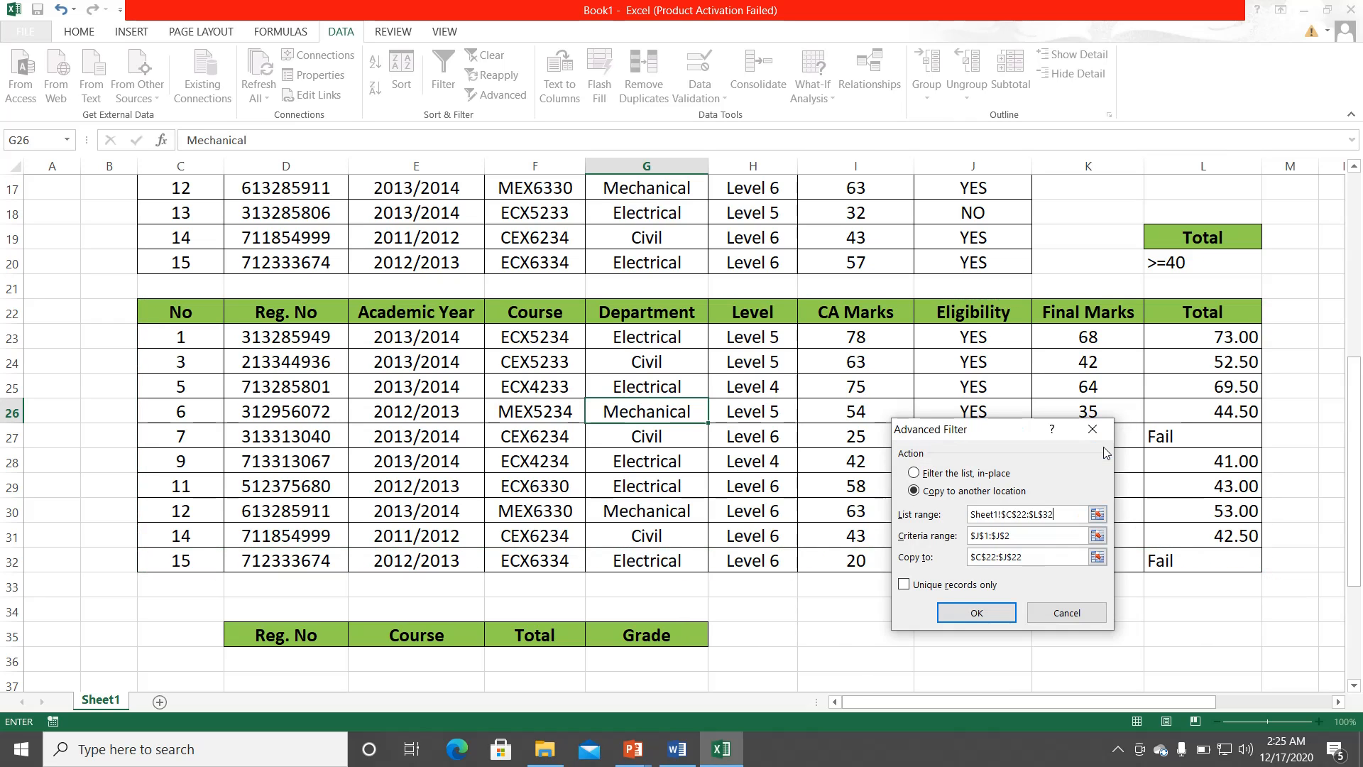
# Step: Set the Advanced Filter's criteria range to the Total criterion in L19:L20
pyautogui.click(1097, 536)
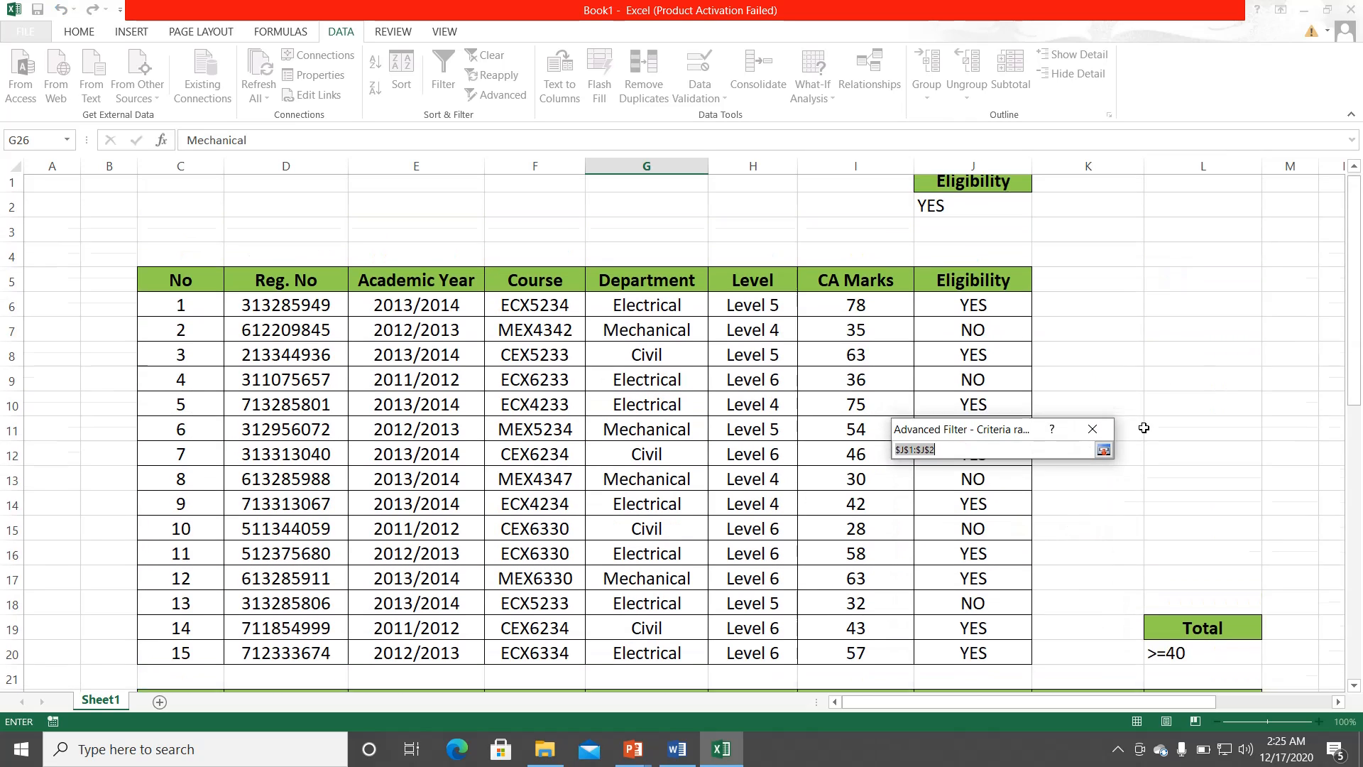
pyautogui.moveTo(1186, 630); pyautogui.dragTo(1184, 658)
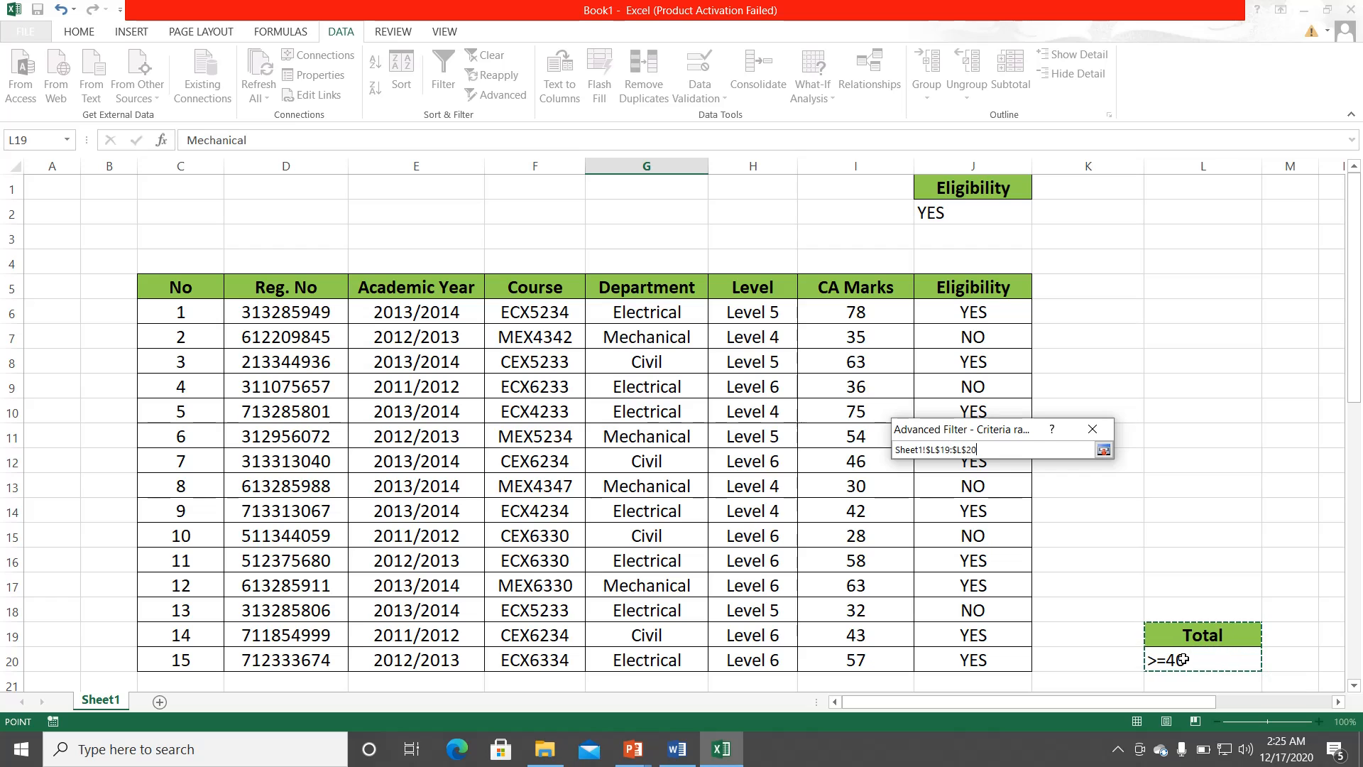
pyautogui.scroll(-5, 1206, 445)
pyautogui.scroll(-1, 1205, 427)
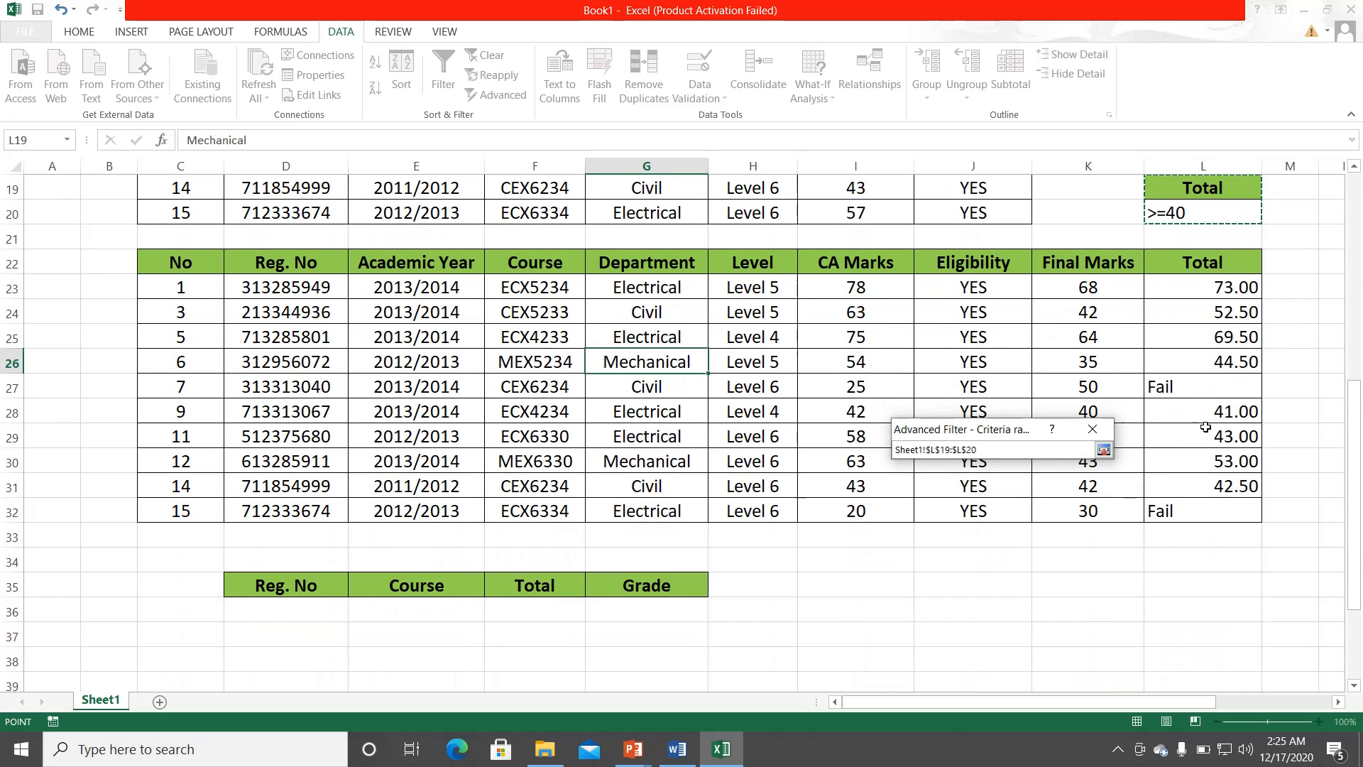
pyautogui.click(1103, 449)
pyautogui.click(1103, 449)
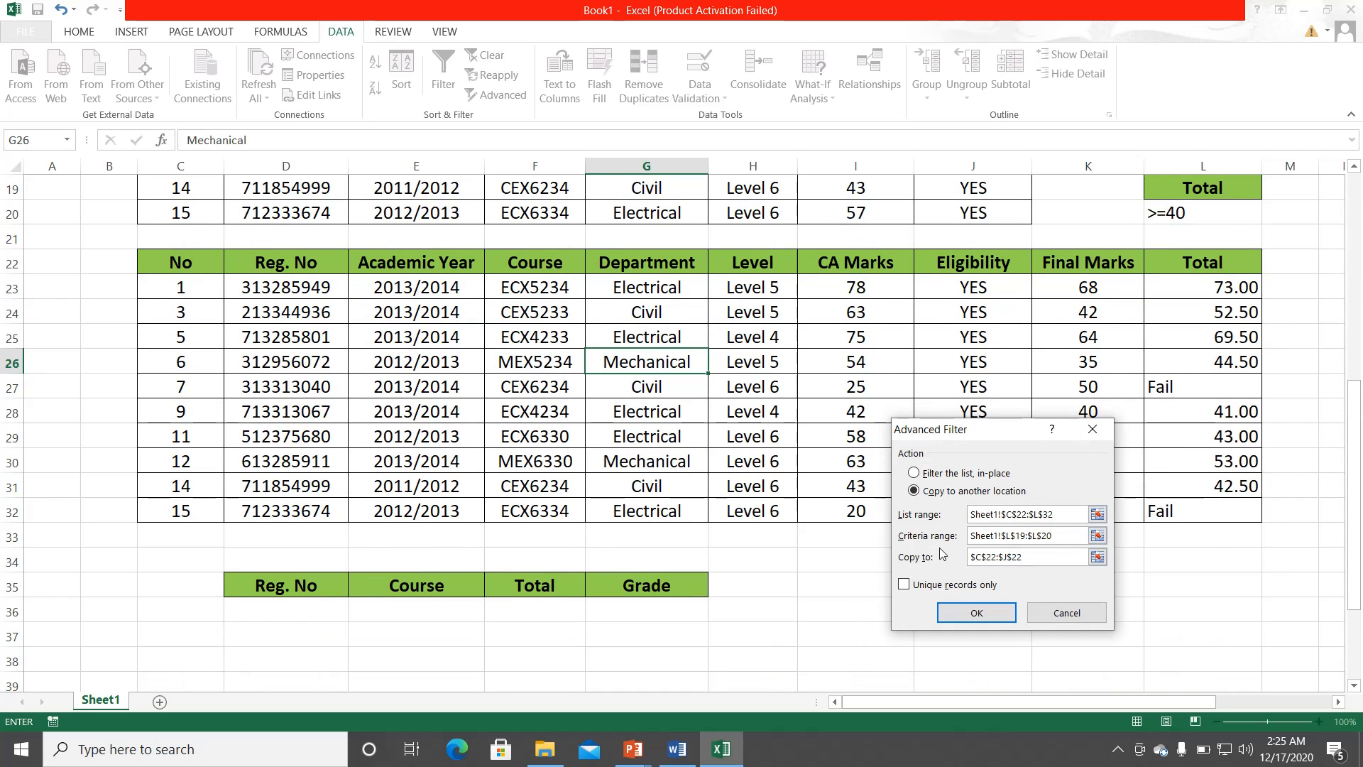
# Step: Try to run the Advanced Filter with the headers D35:G35, including Grade, as the copy destination
pyautogui.click(1097, 559)
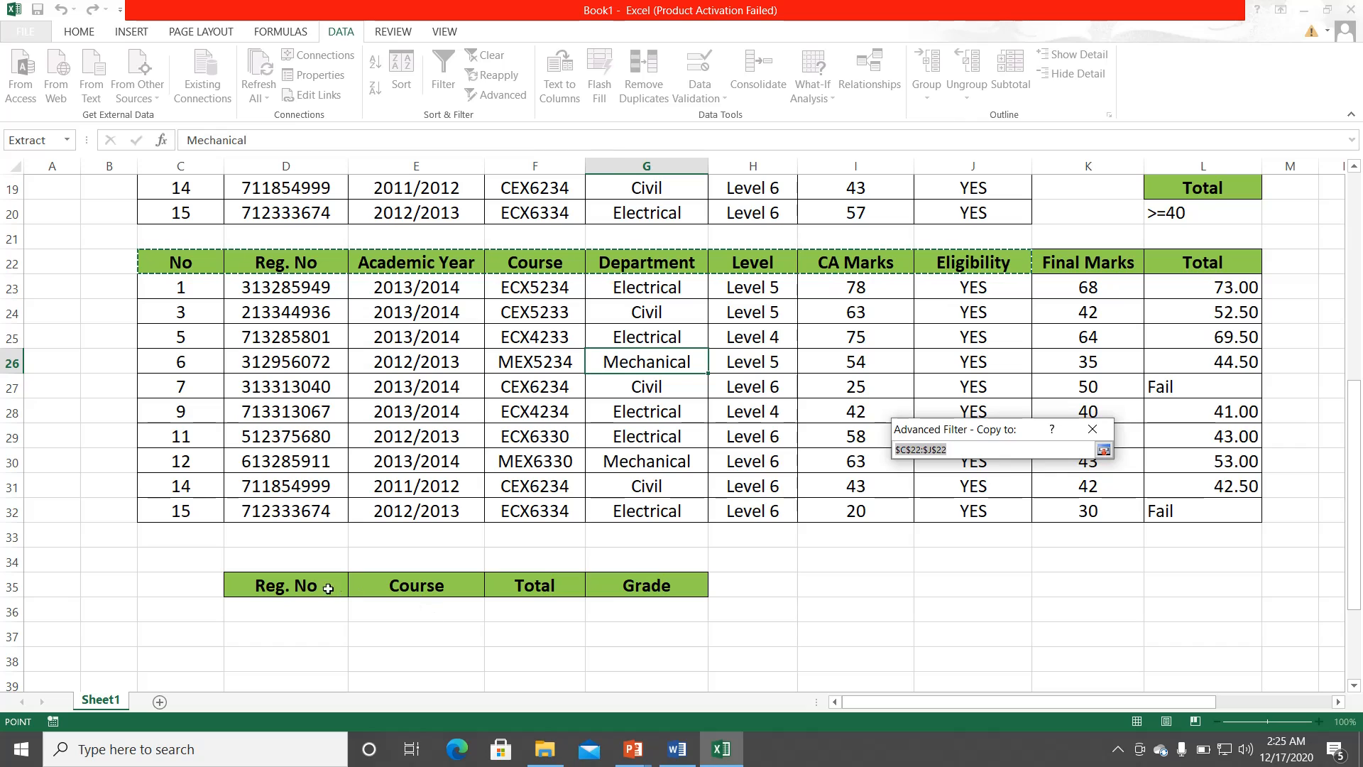
pyautogui.moveTo(327, 586); pyautogui.dragTo(601, 591)
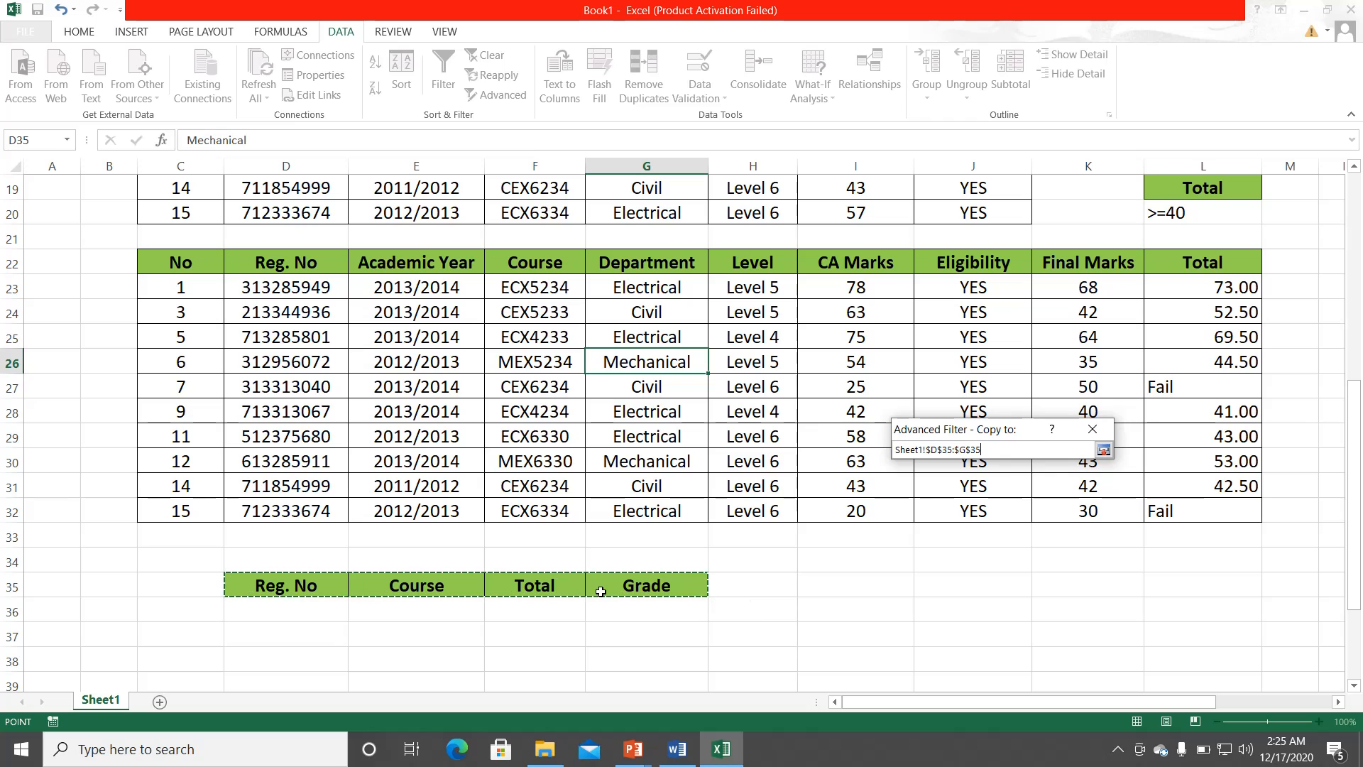
pyautogui.click(1103, 449)
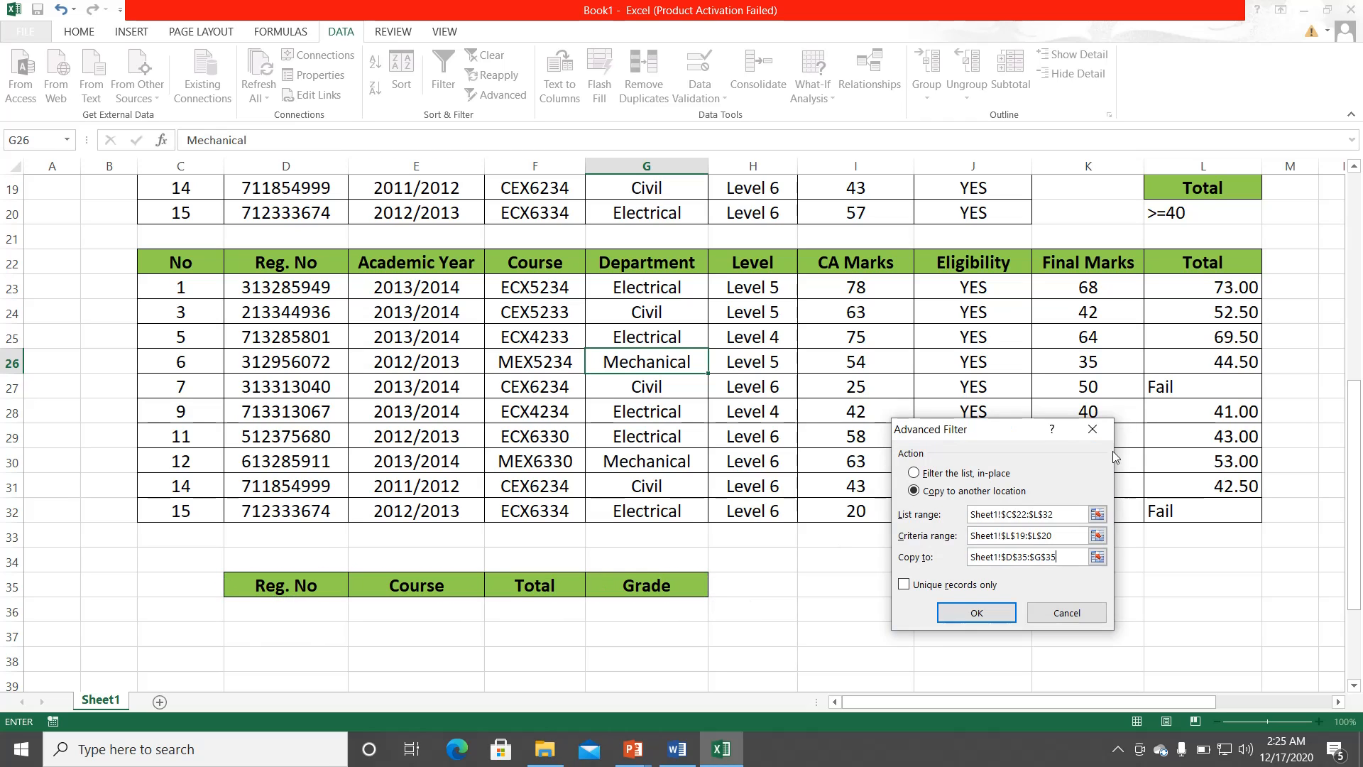
pyautogui.click(976, 613)
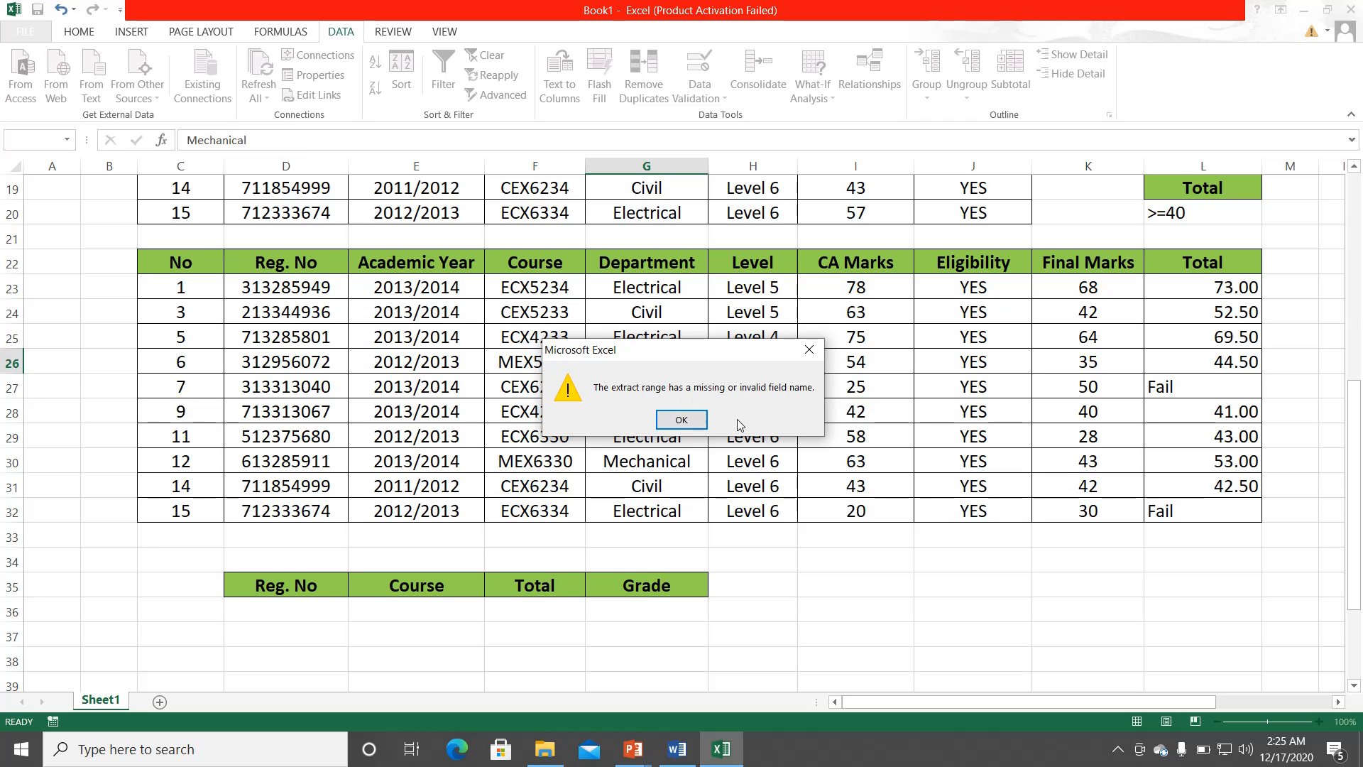
pyautogui.click(685, 422)
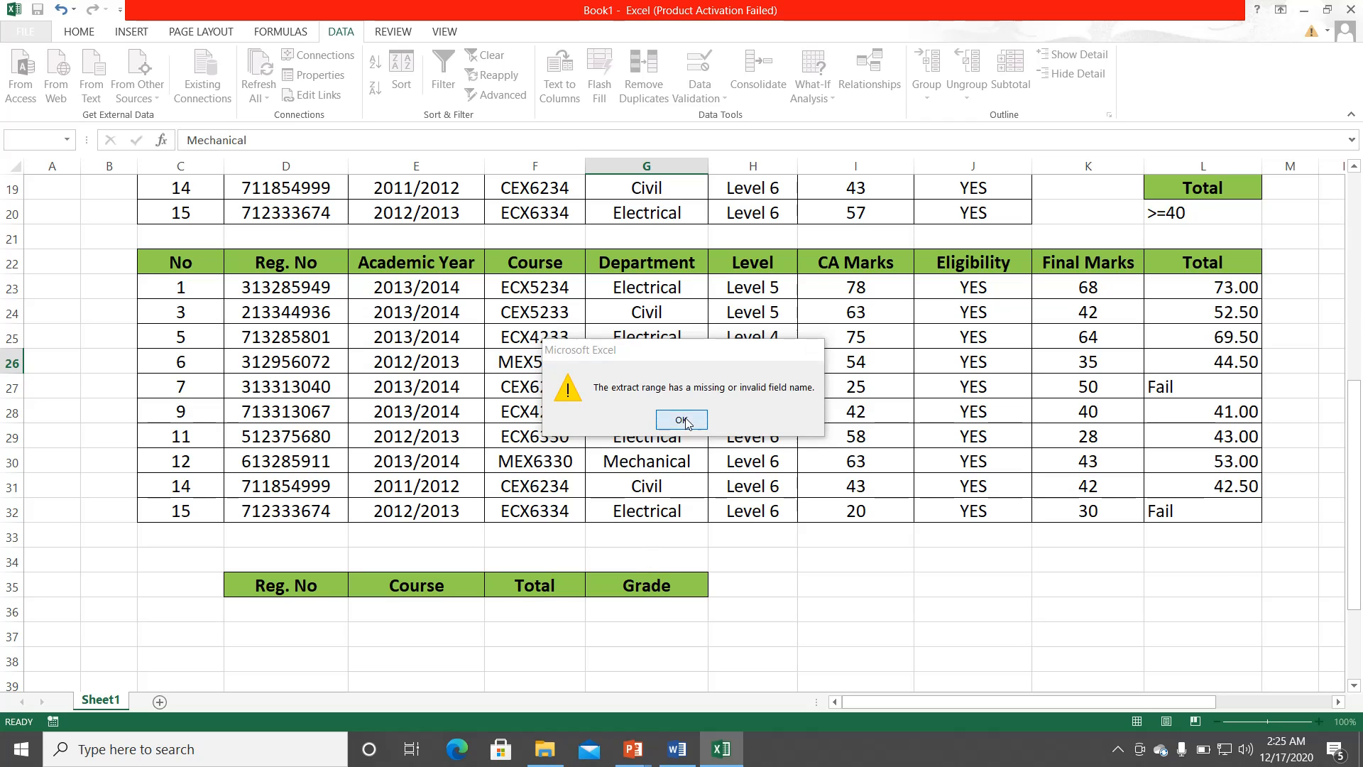
pyautogui.click(690, 392)
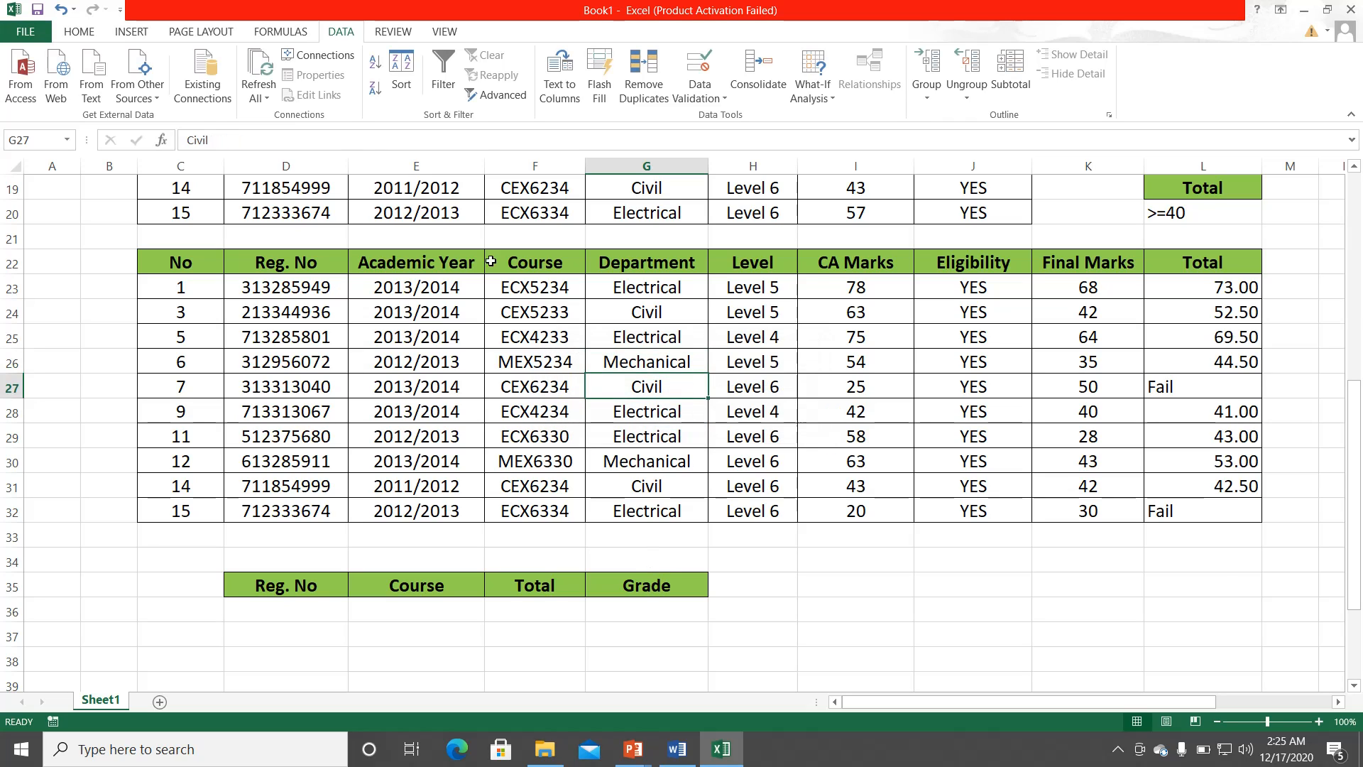
# Step: Set up the Advanced Filter again to copy to another location, using list range C22:L32 and criteria range L19:L20
pyautogui.click(470, 93)
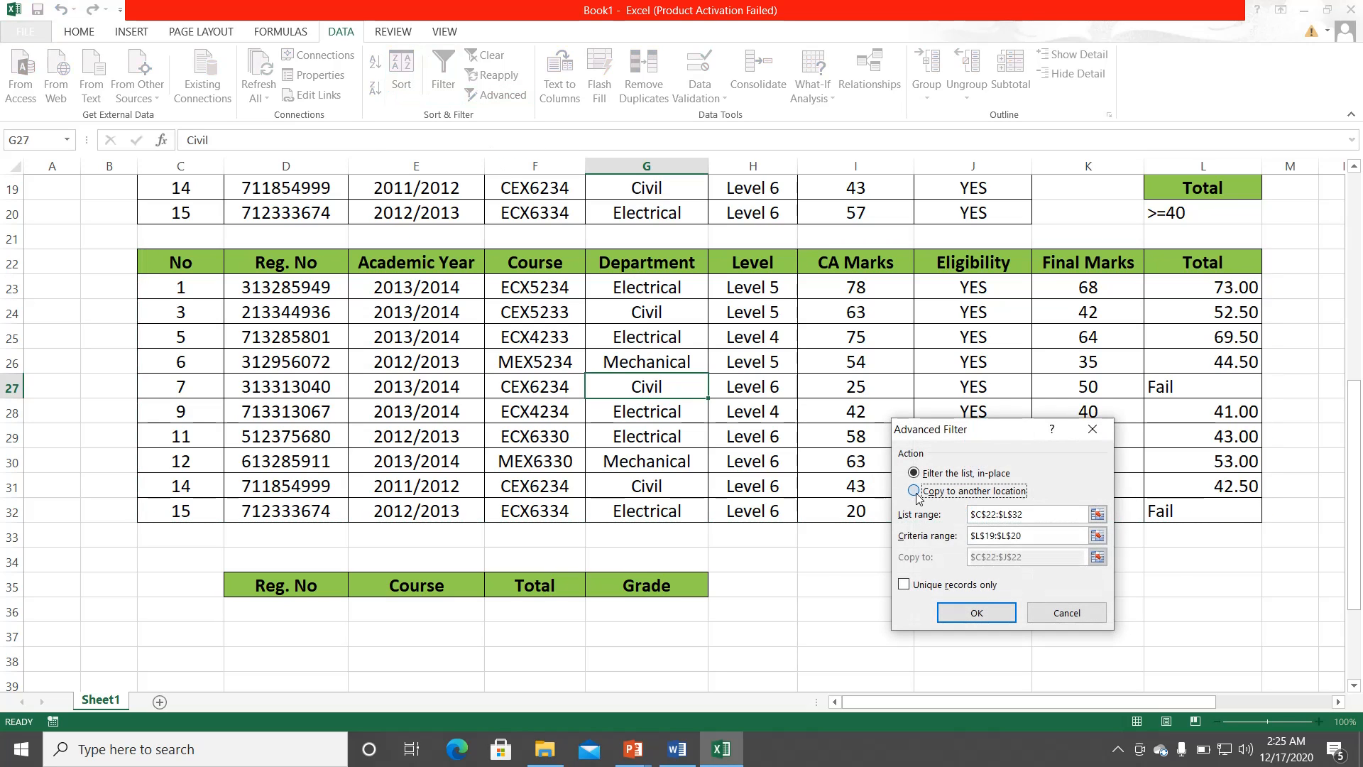
pyautogui.click(914, 491)
pyautogui.click(1098, 513)
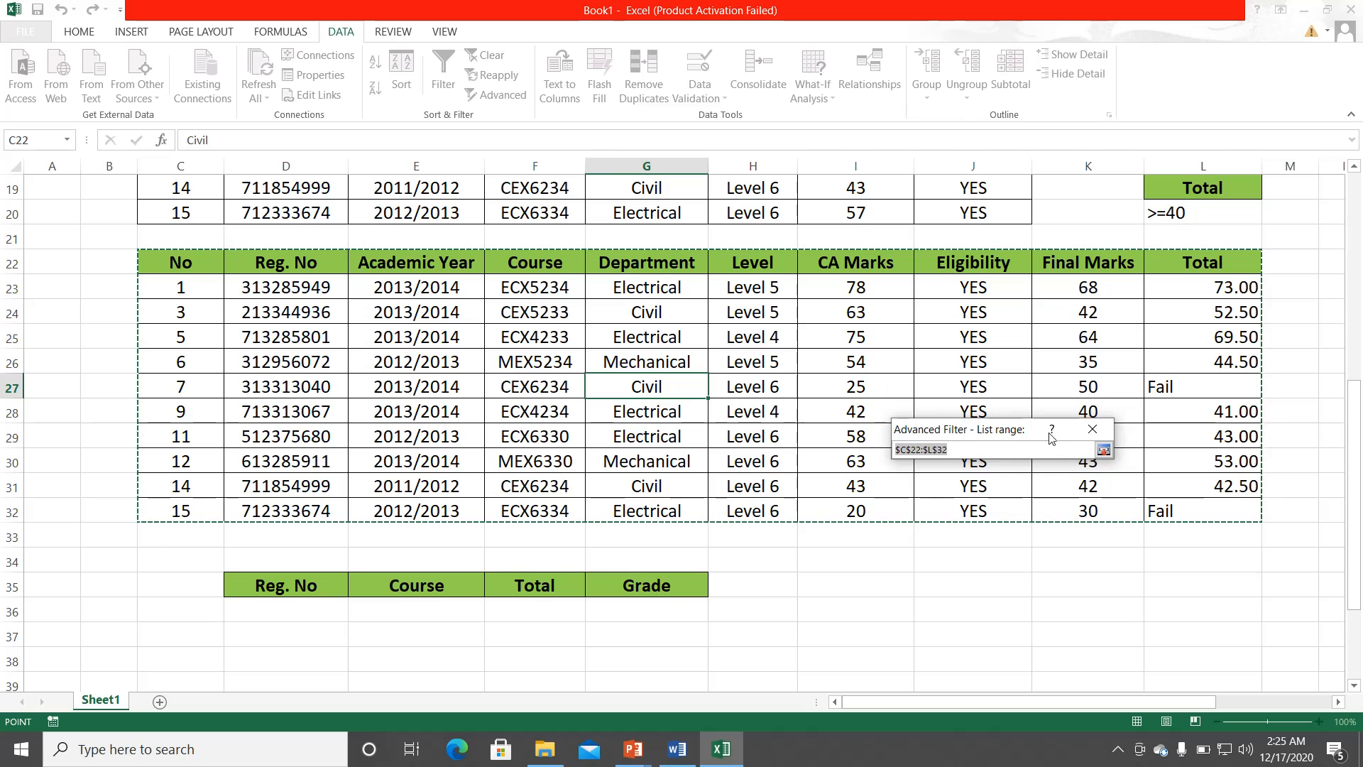
pyautogui.click(1103, 449)
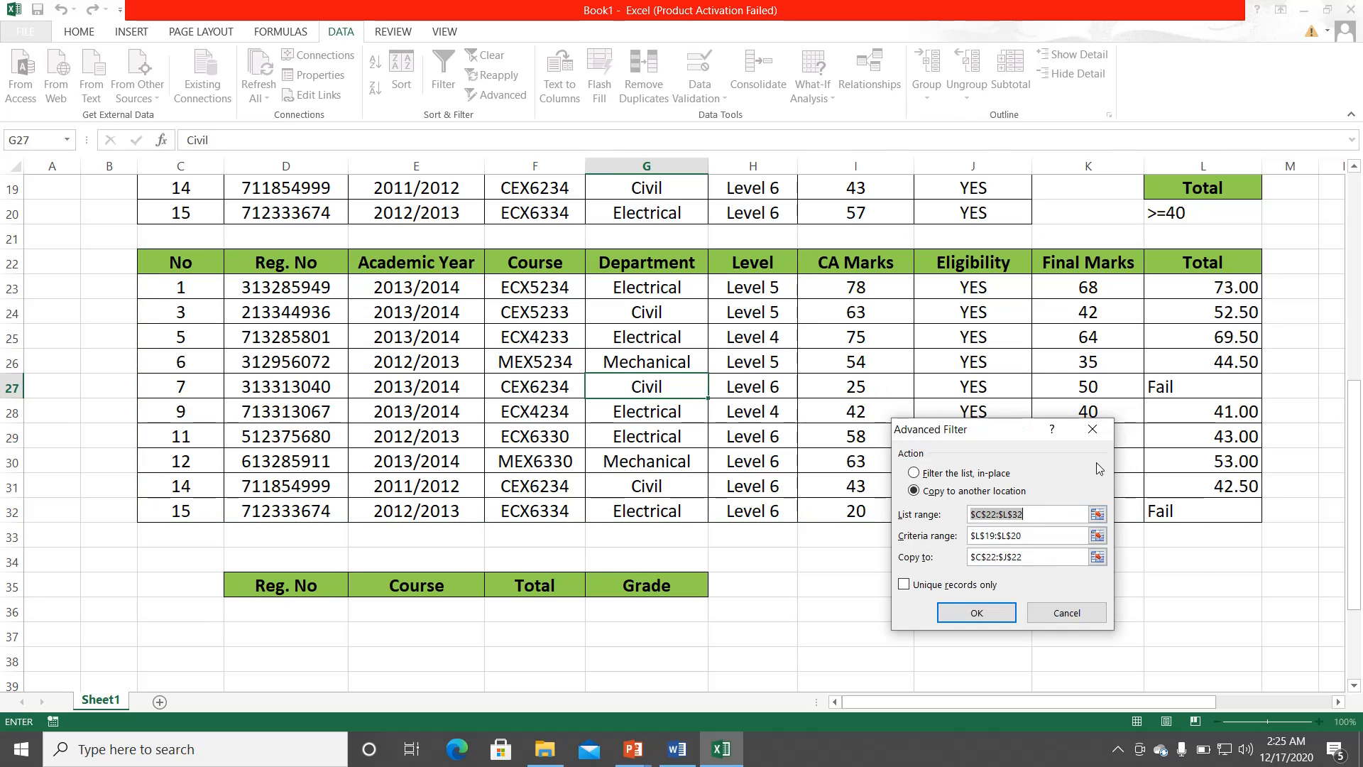
pyautogui.click(1098, 536)
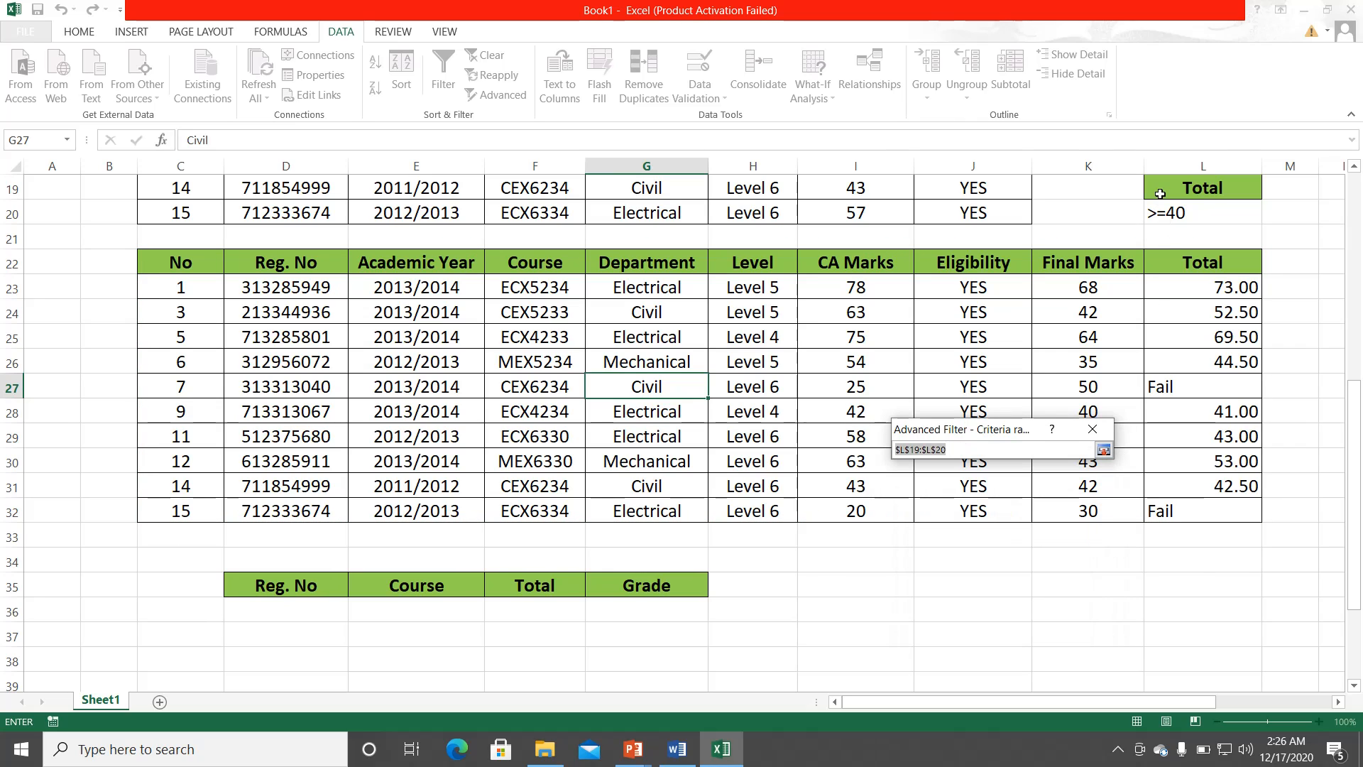
pyautogui.moveTo(1160, 193); pyautogui.dragTo(1164, 210)
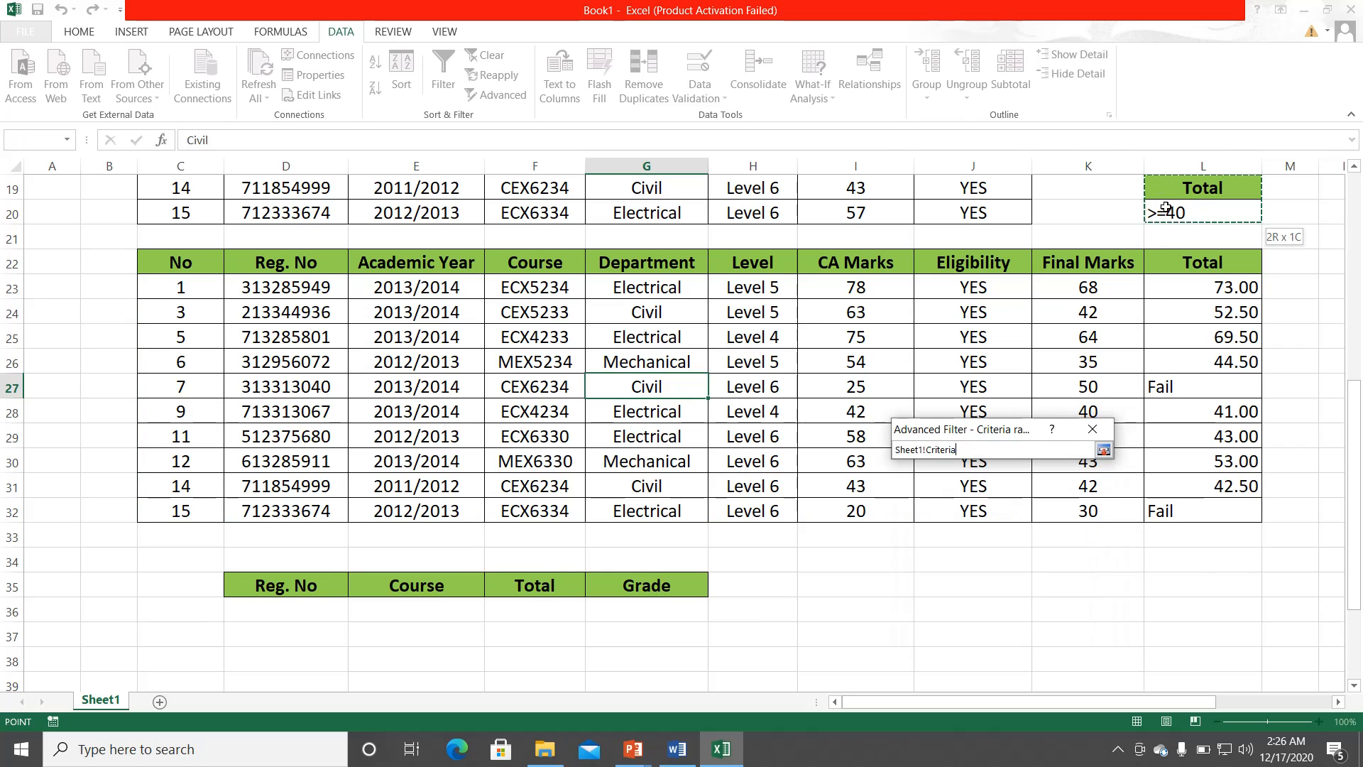
pyautogui.click(1103, 449)
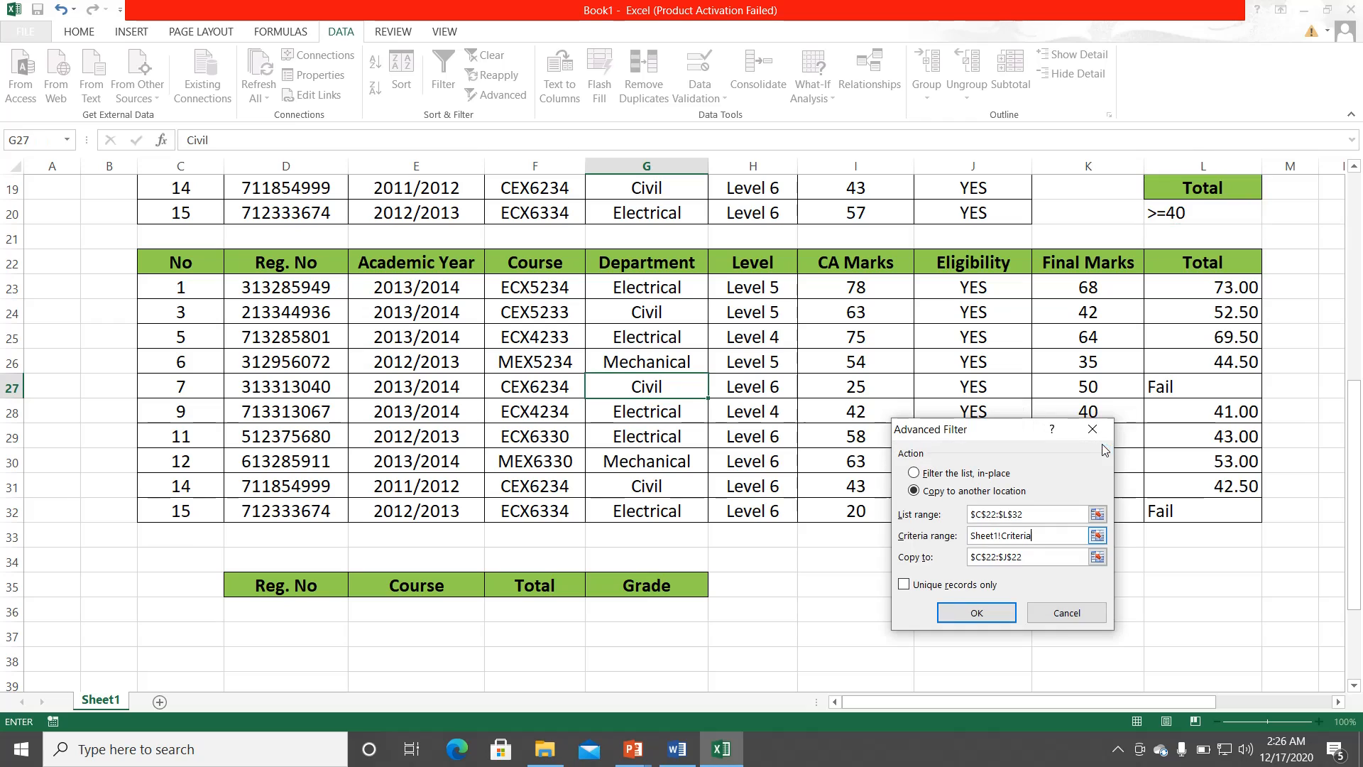
# Step: Set the copy destination to the Reg. No, Course and Total headers in D35:F35 and run the filter
pyautogui.click(1099, 557)
pyautogui.moveTo(286, 587); pyautogui.dragTo(576, 587)
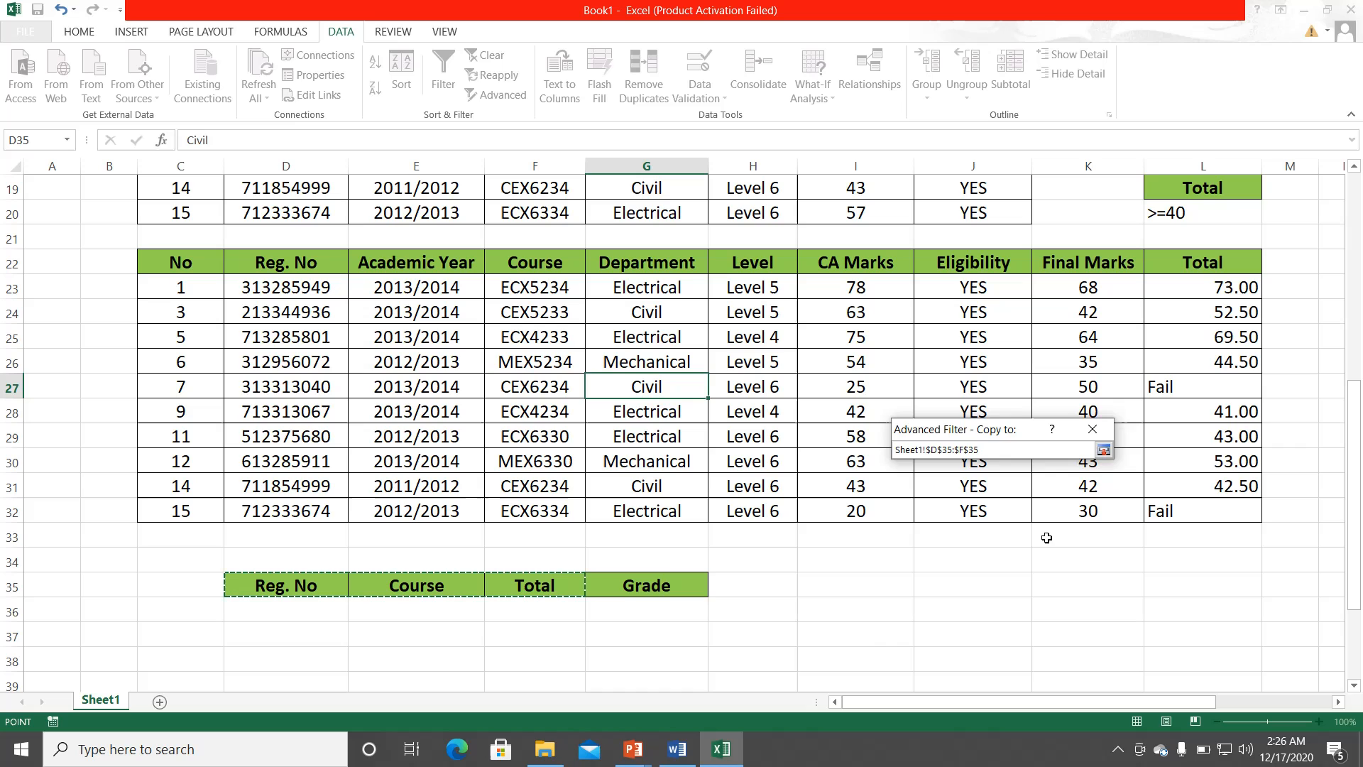
pyautogui.click(1103, 450)
pyautogui.click(974, 613)
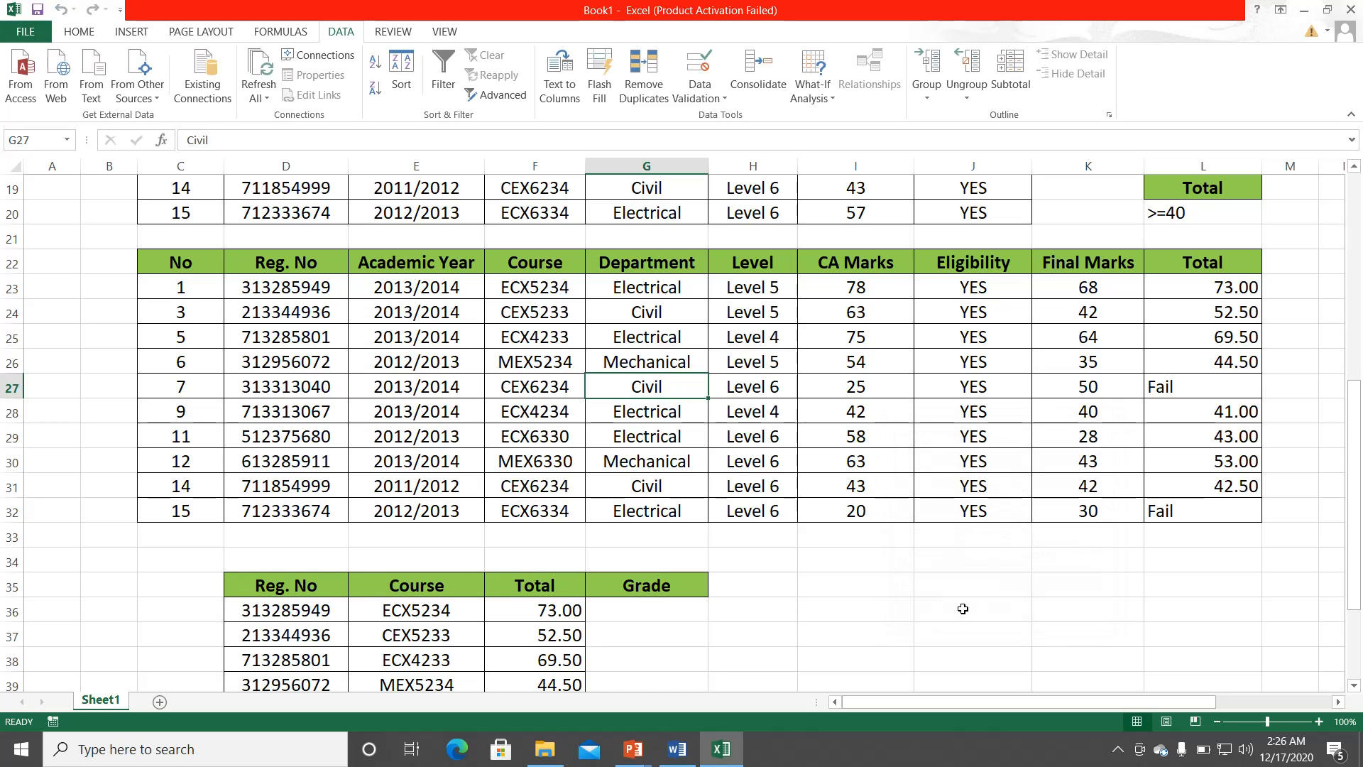
# Step: Select G36 under the Grade header, check the grade criteria in the PowerPoint brief and return to the Excel worksheet
pyautogui.scroll(-3, 806, 477)
pyautogui.click(632, 455)
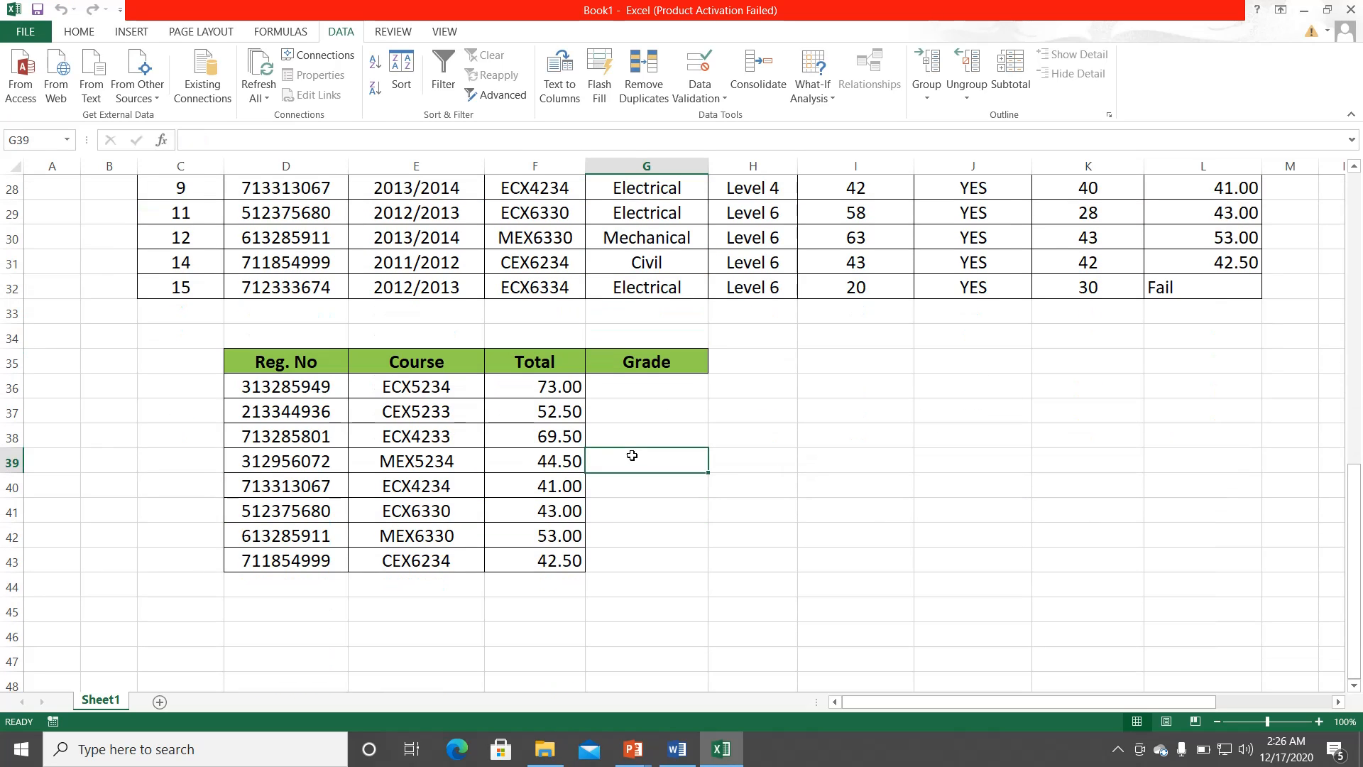
pyautogui.scroll(1, 632, 455)
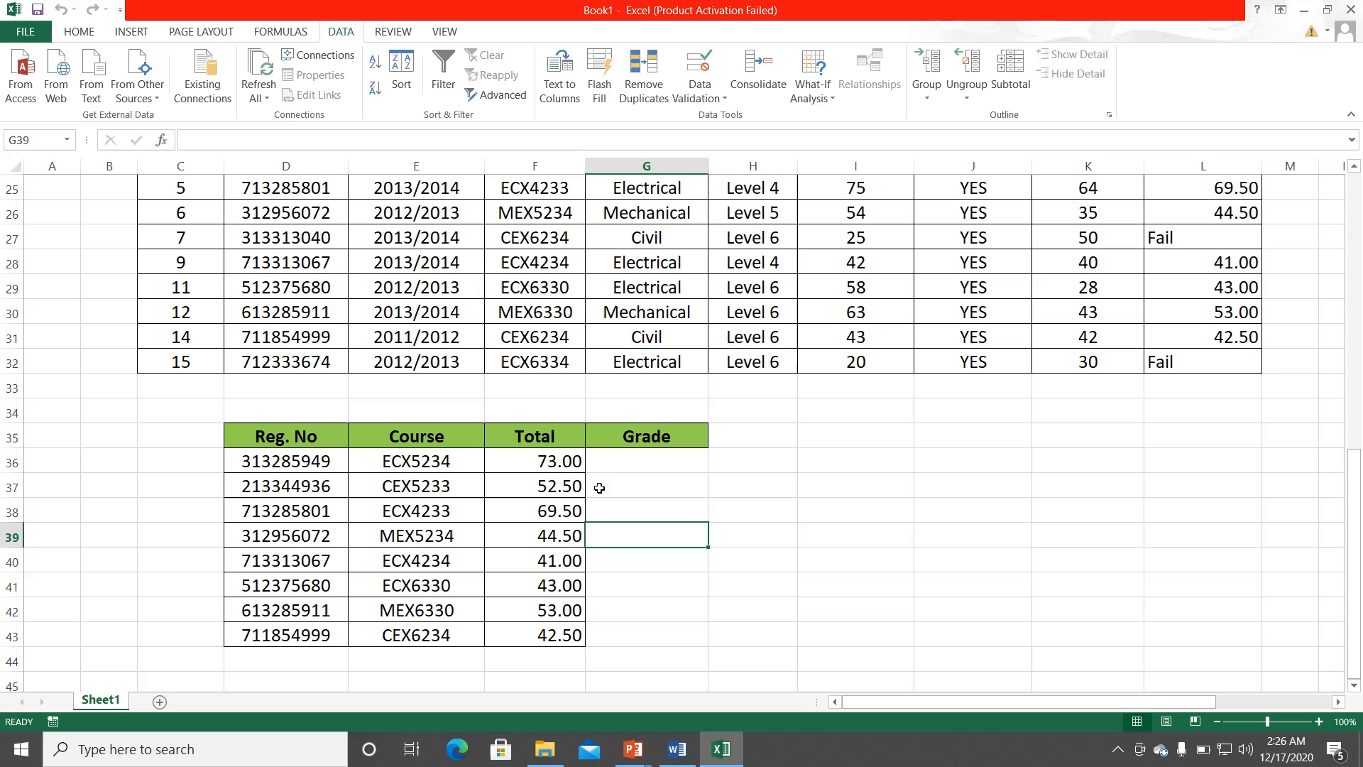
pyautogui.click(623, 458)
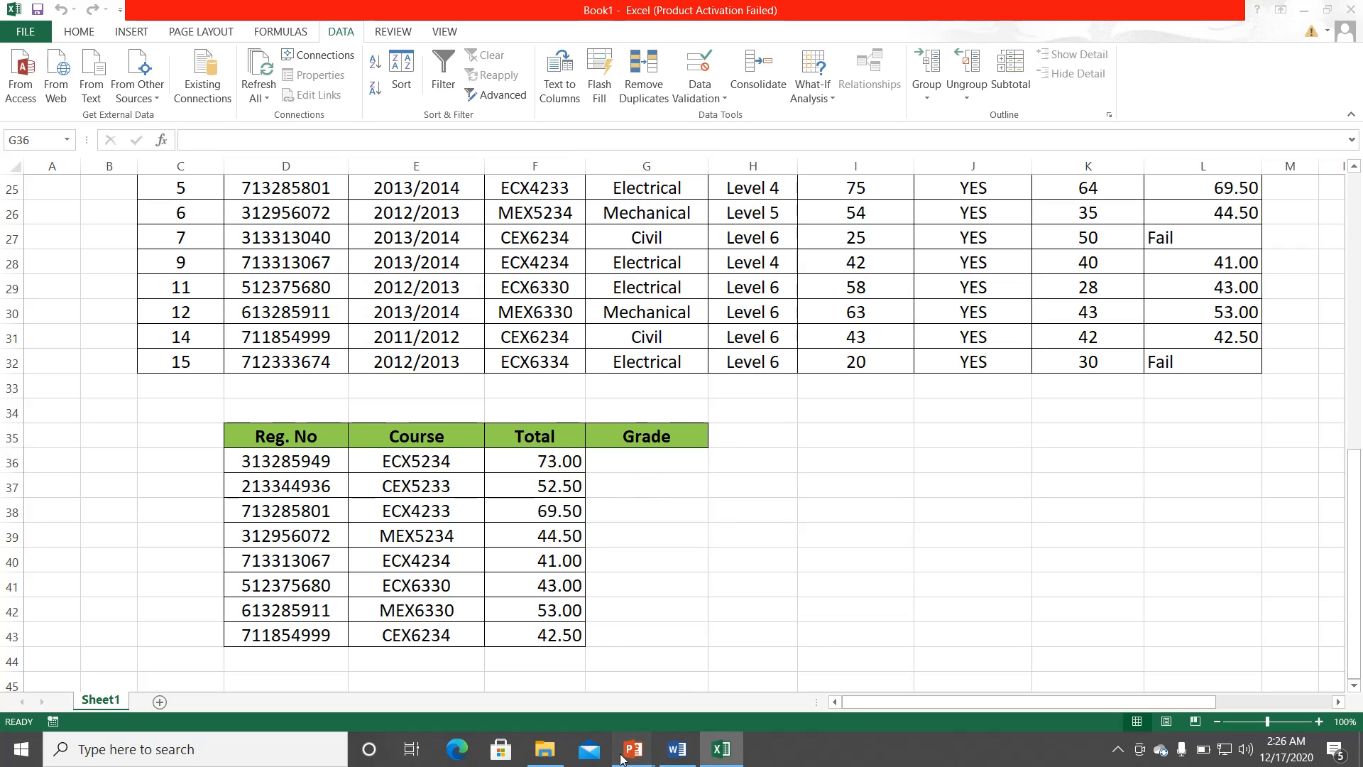
pyautogui.moveTo(633, 747)
pyautogui.click(666, 699)
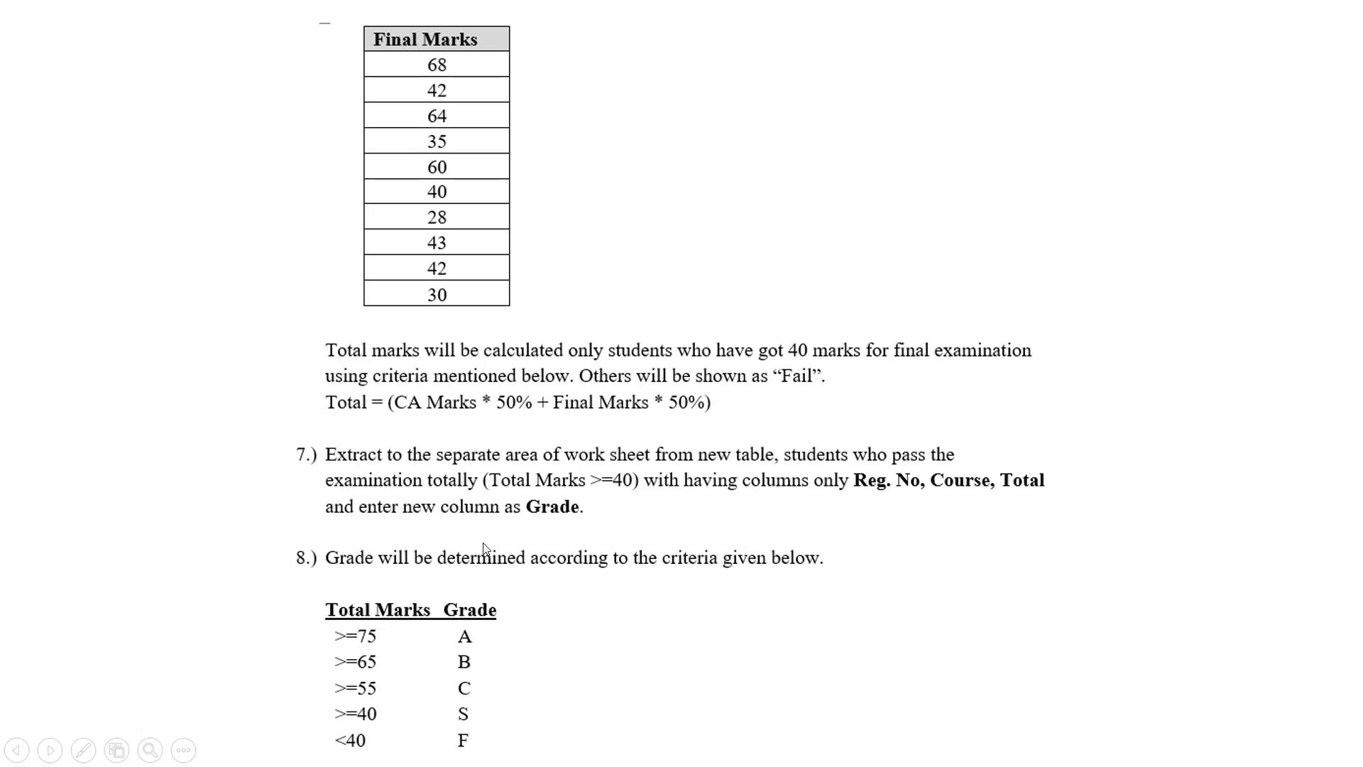
pyautogui.press('super')
pyautogui.click(719, 747)
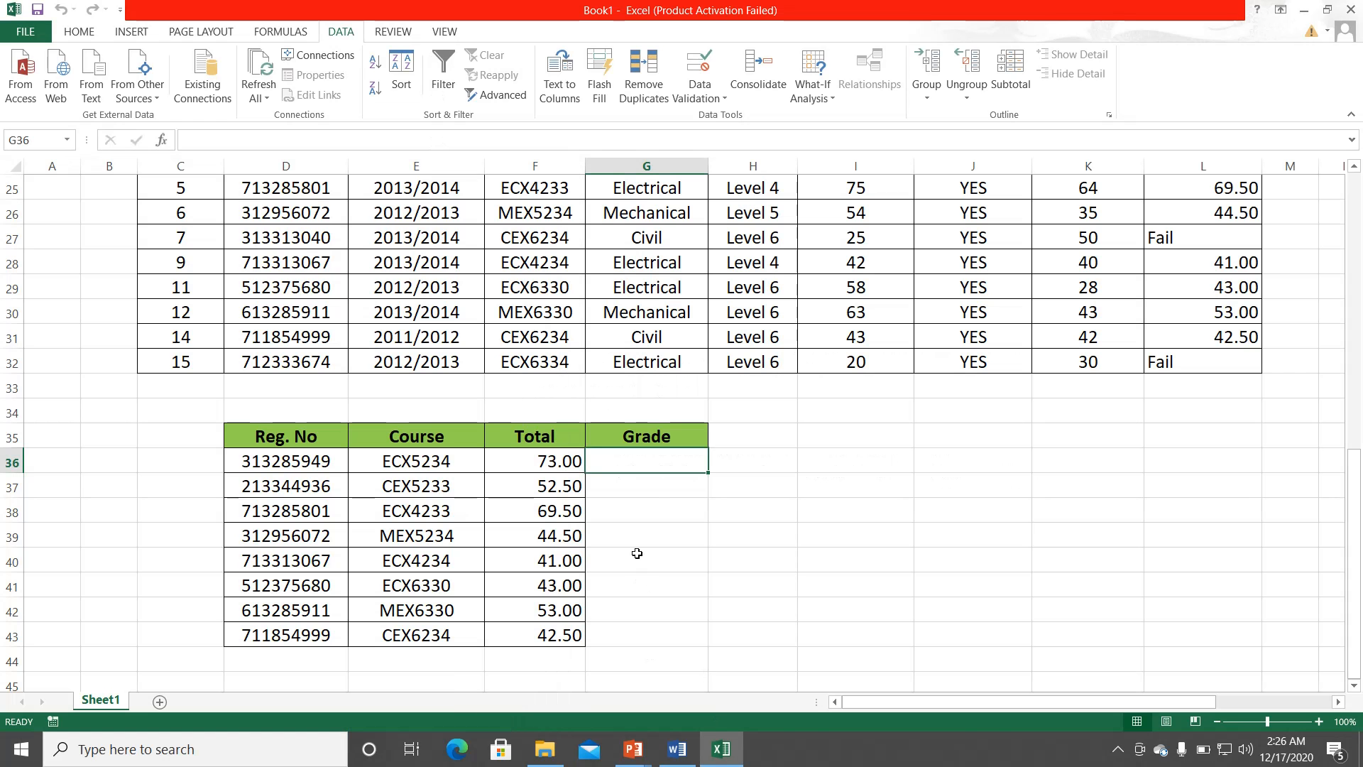
# Step: Insert an IF function in G36 that tests F36>=75 and returns "A" when true
pyautogui.click(89, 33)
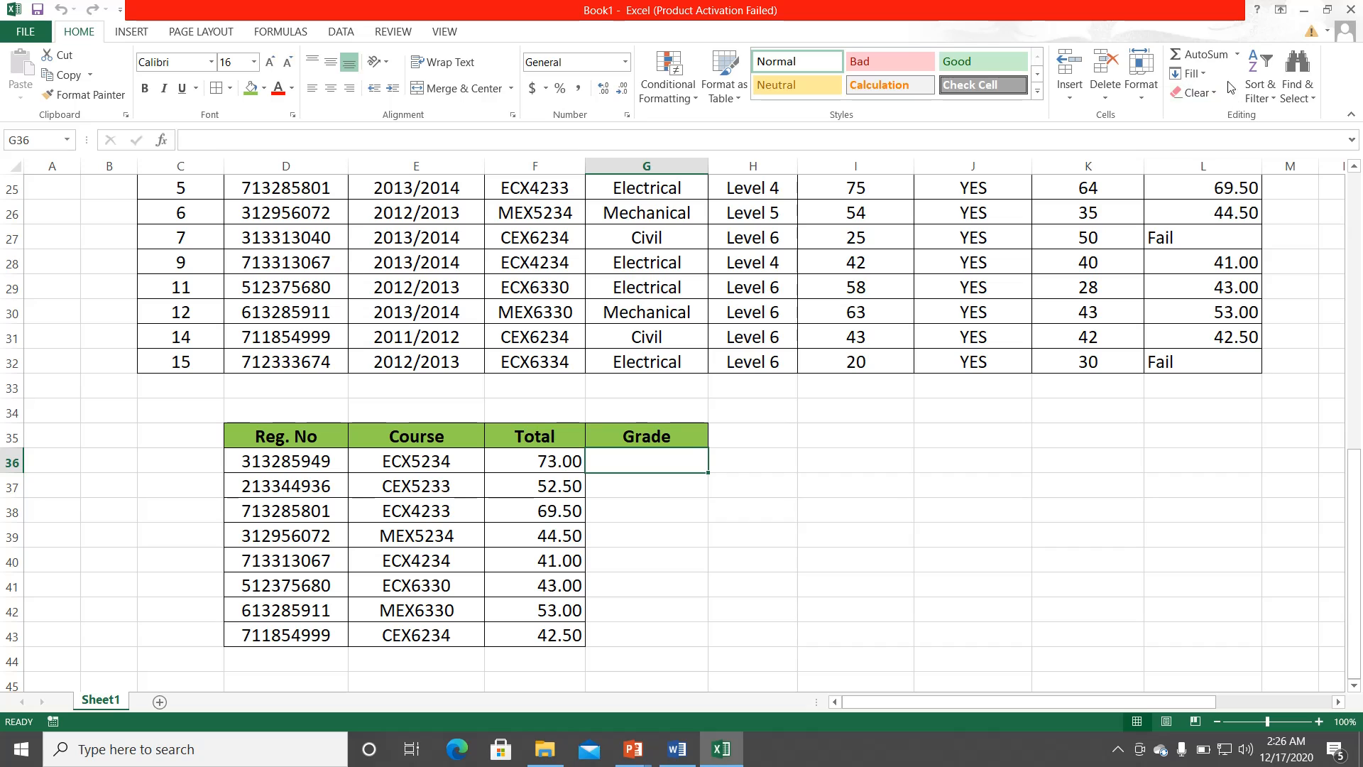
pyautogui.click(1237, 54)
pyautogui.click(1211, 185)
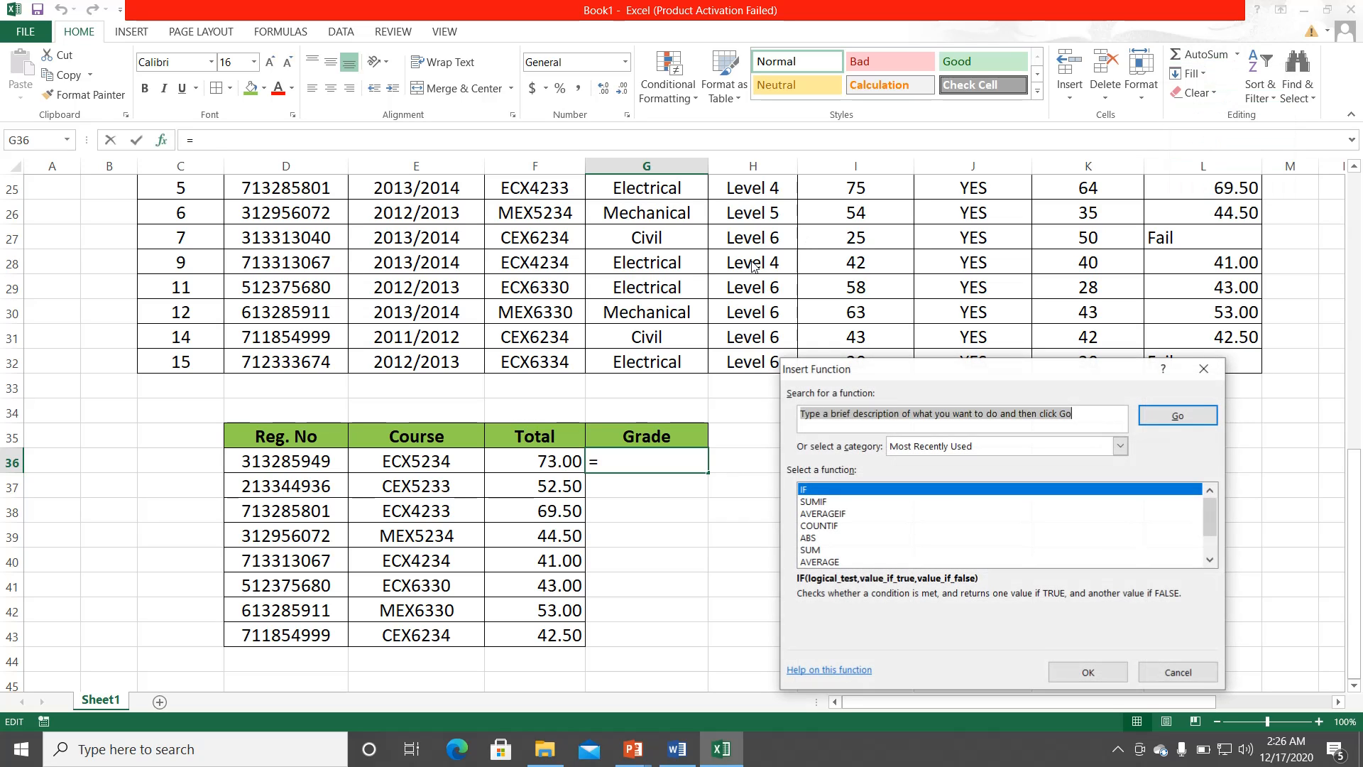
pyautogui.click(1087, 672)
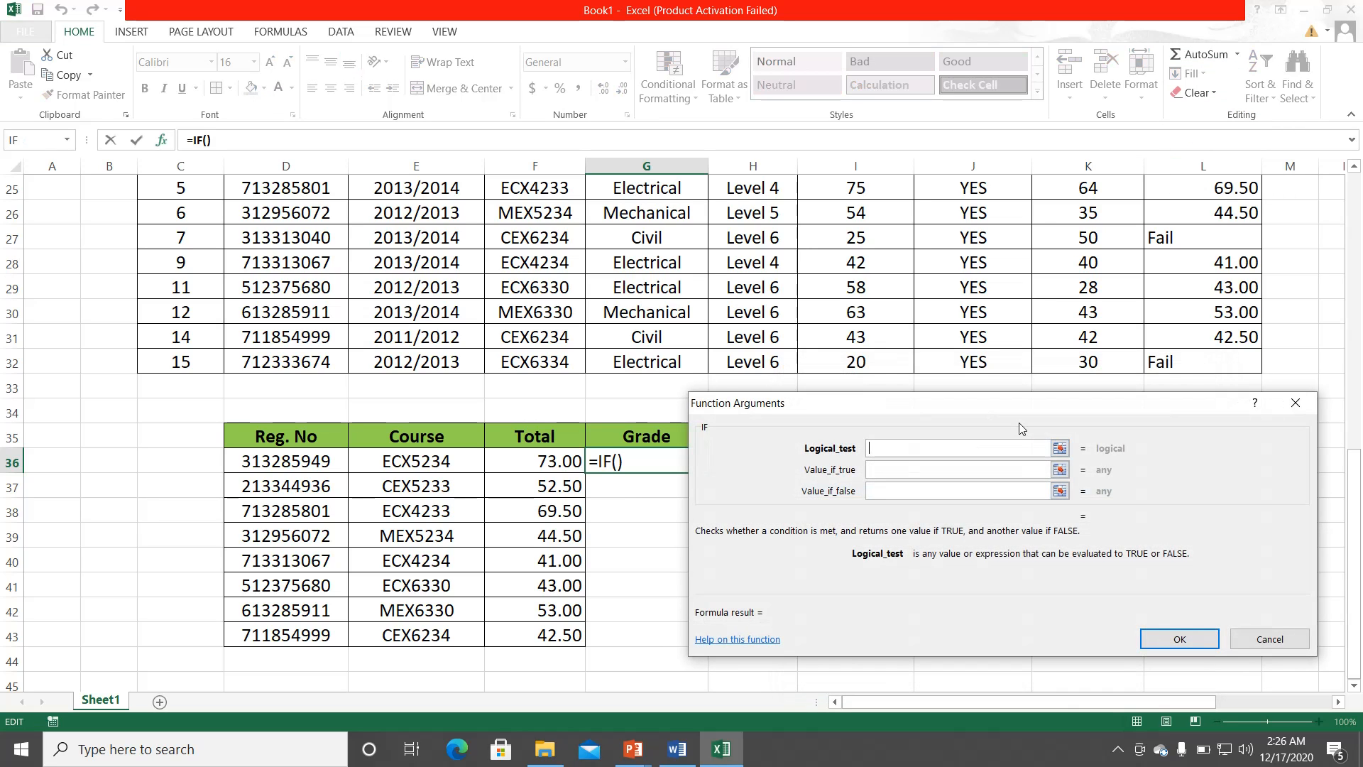
pyautogui.moveTo(1019, 399); pyautogui.dragTo(1025, 117)
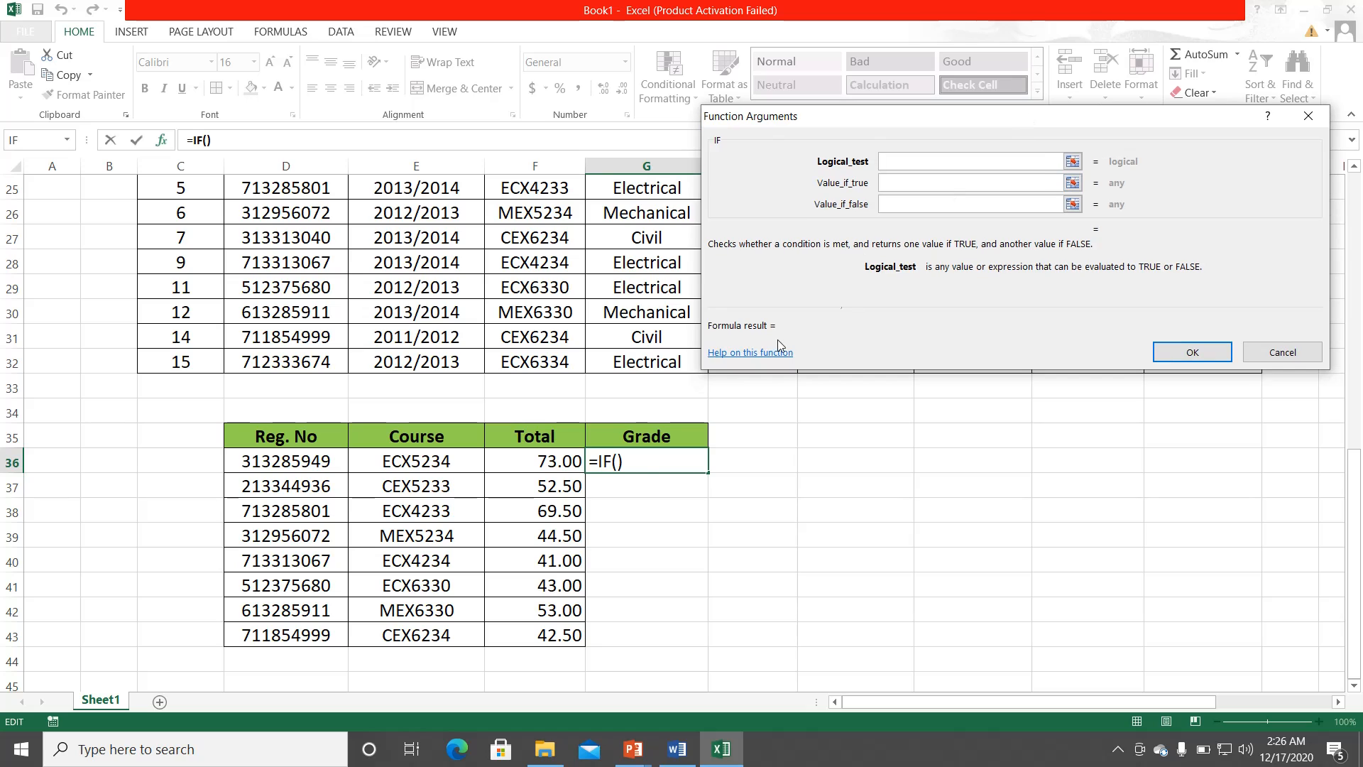
pyautogui.click(553, 462)
pyautogui.write('>')
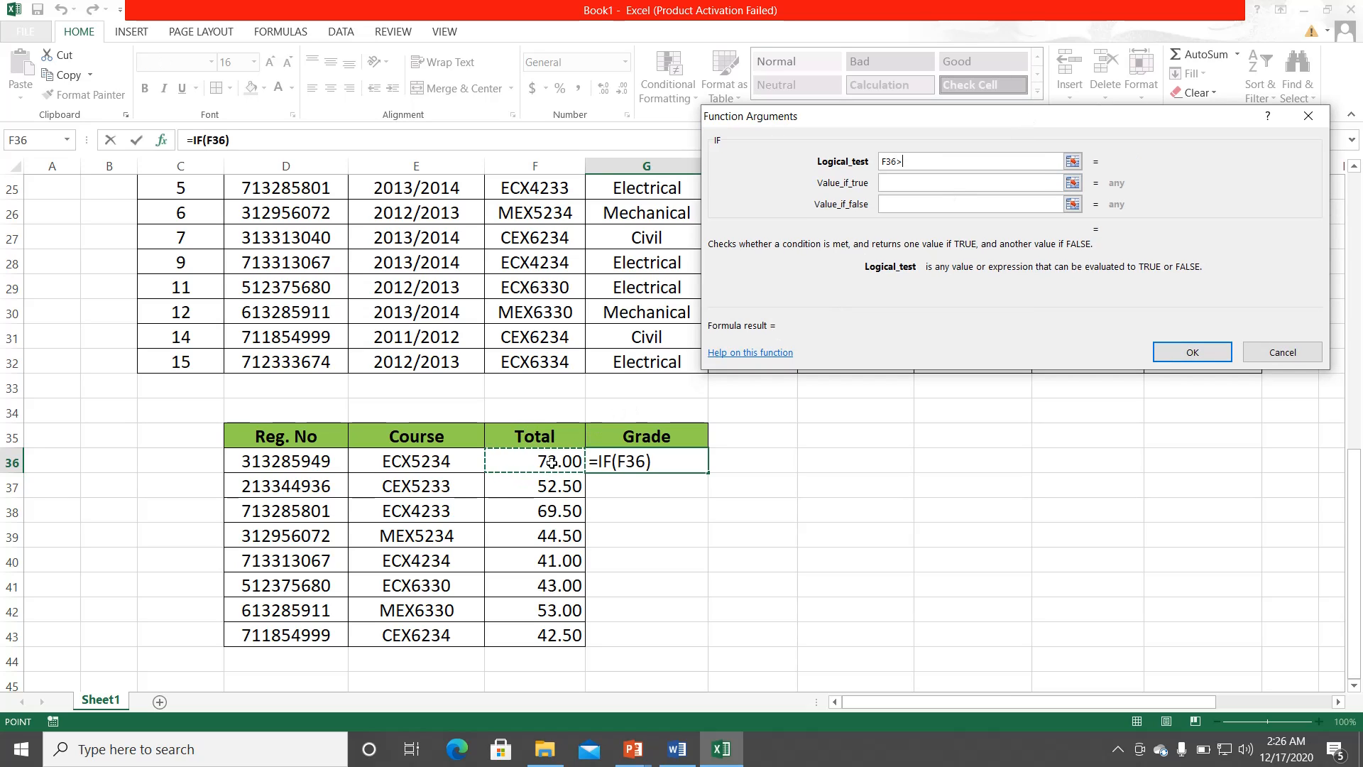
pyautogui.write('=75')
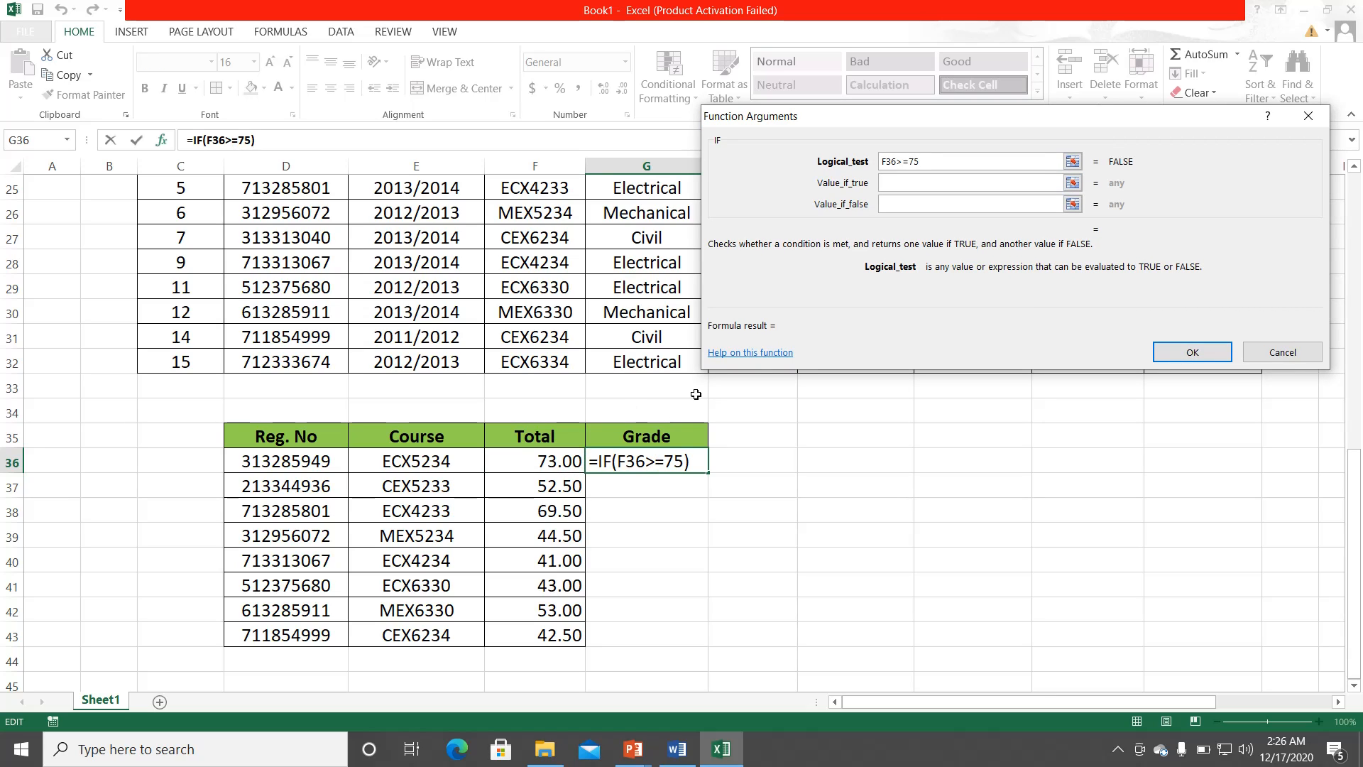
pyautogui.click(916, 181)
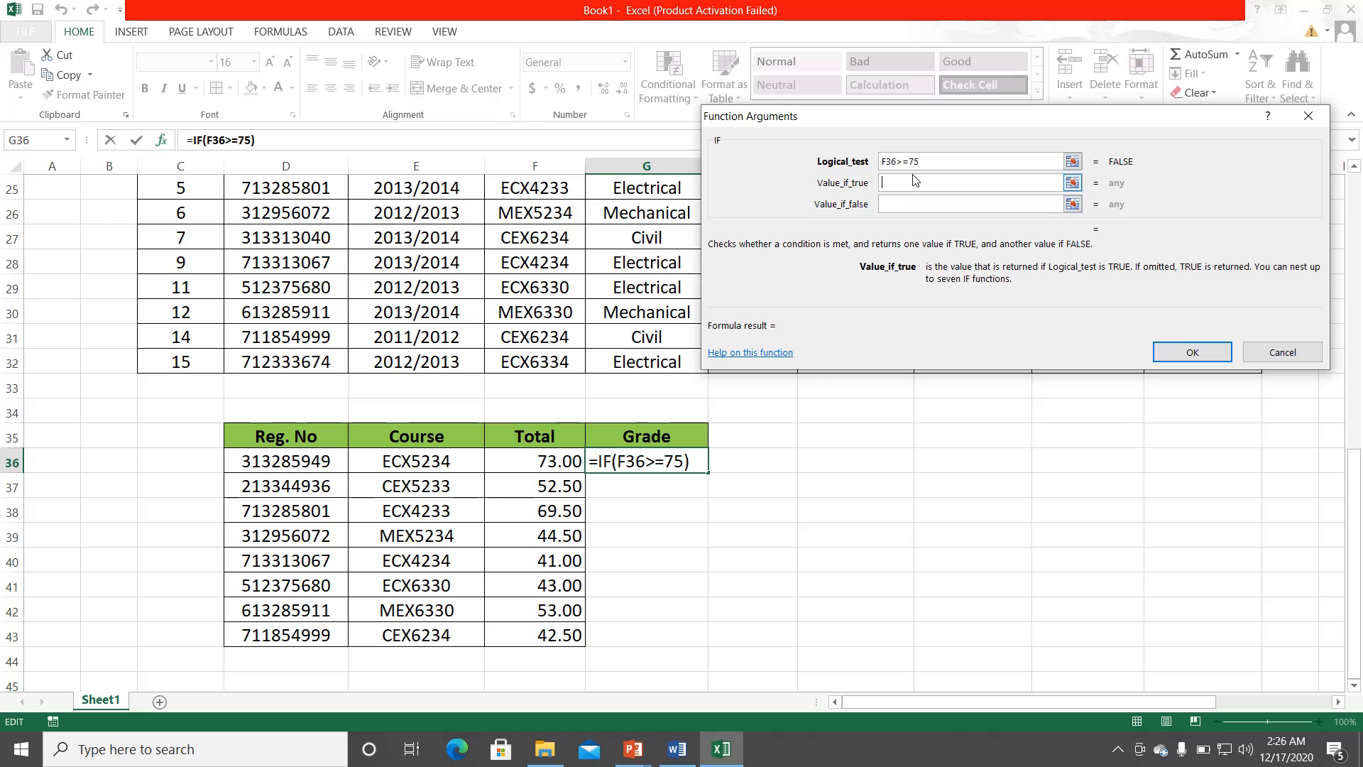
pyautogui.write('A')
# Step: Nest a second IF as the false value, testing F36>=65 and returning "B" when true
pyautogui.press('Tab')
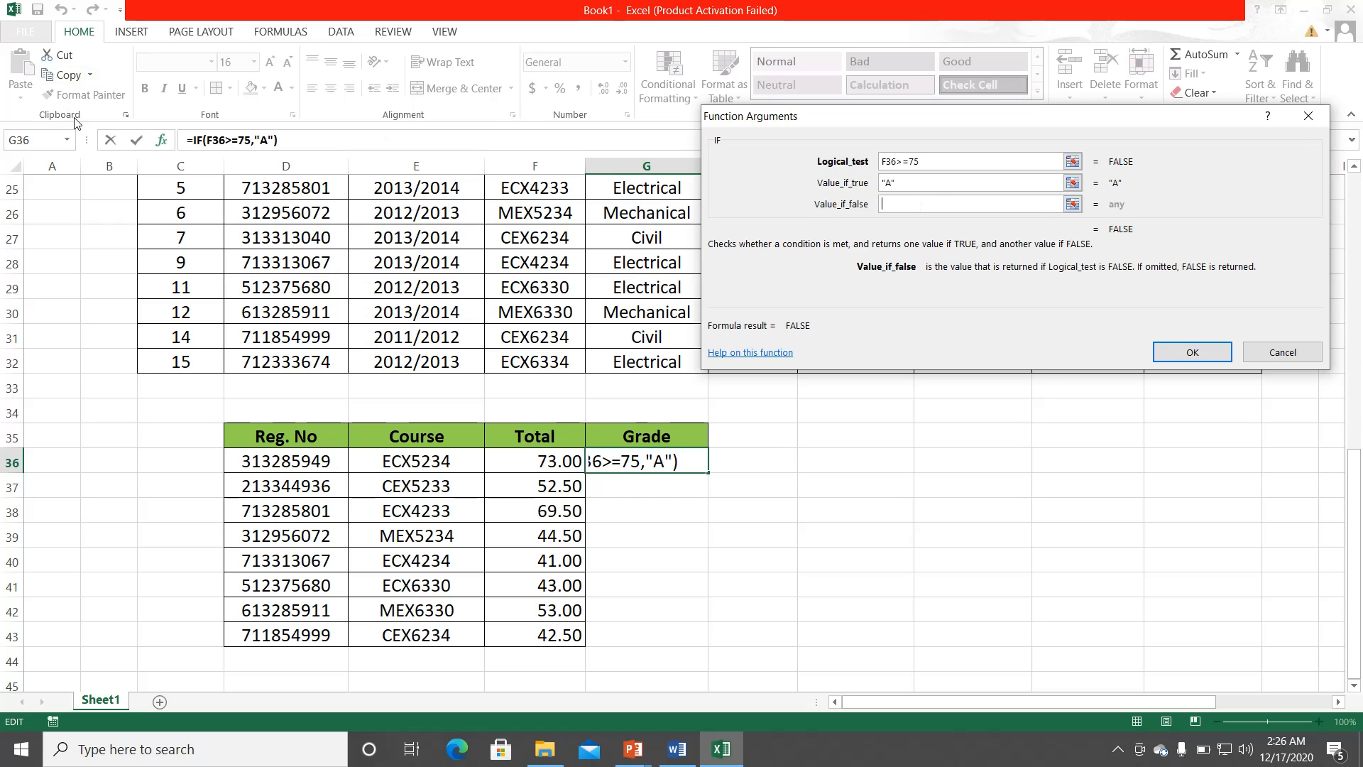
pyautogui.click(52, 142)
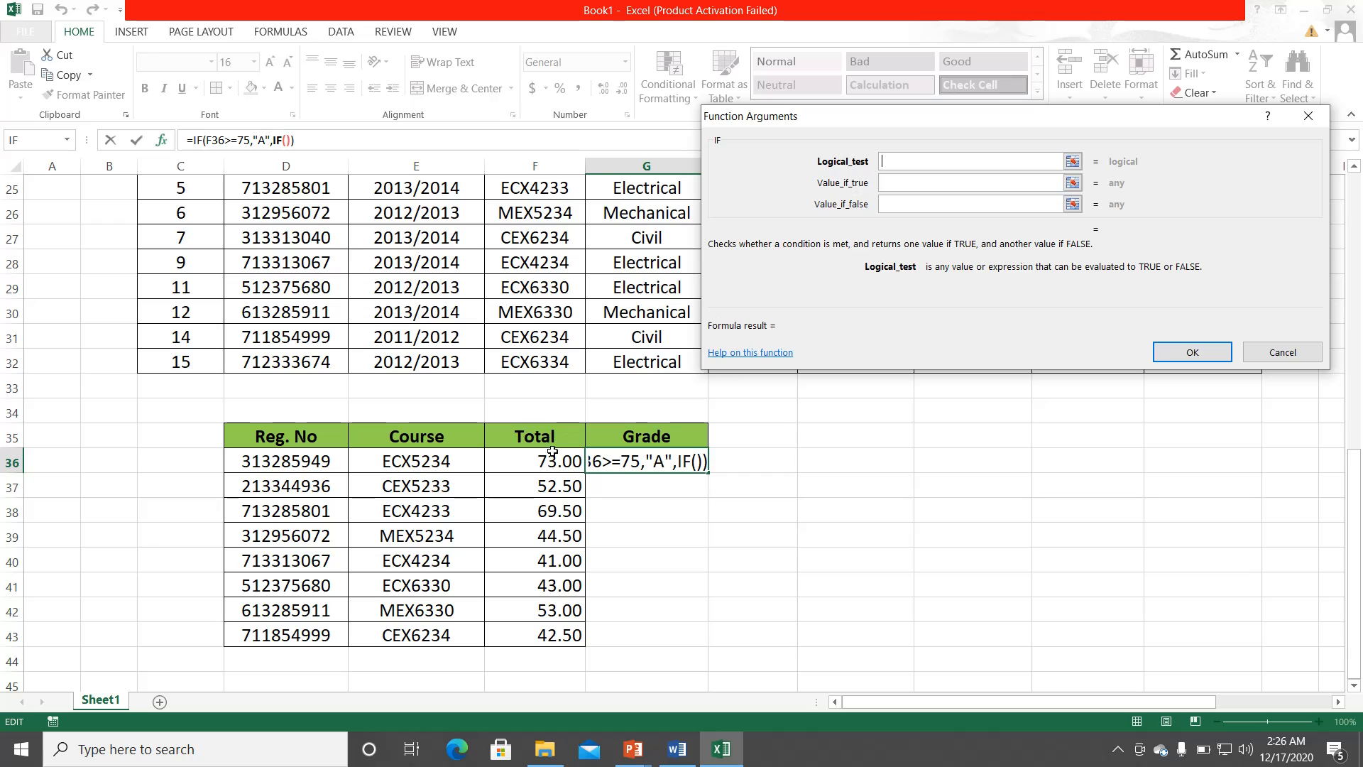
pyautogui.write('F36')
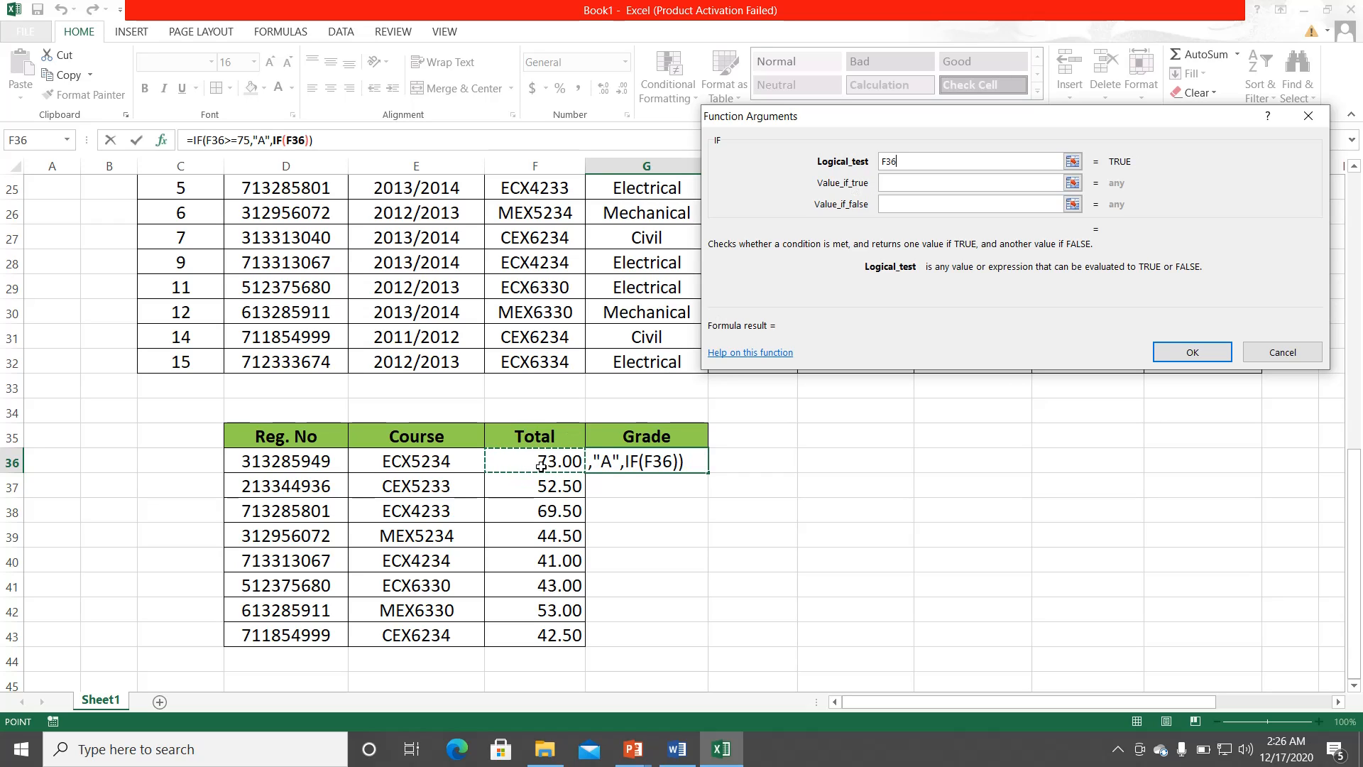
pyautogui.write('>=')
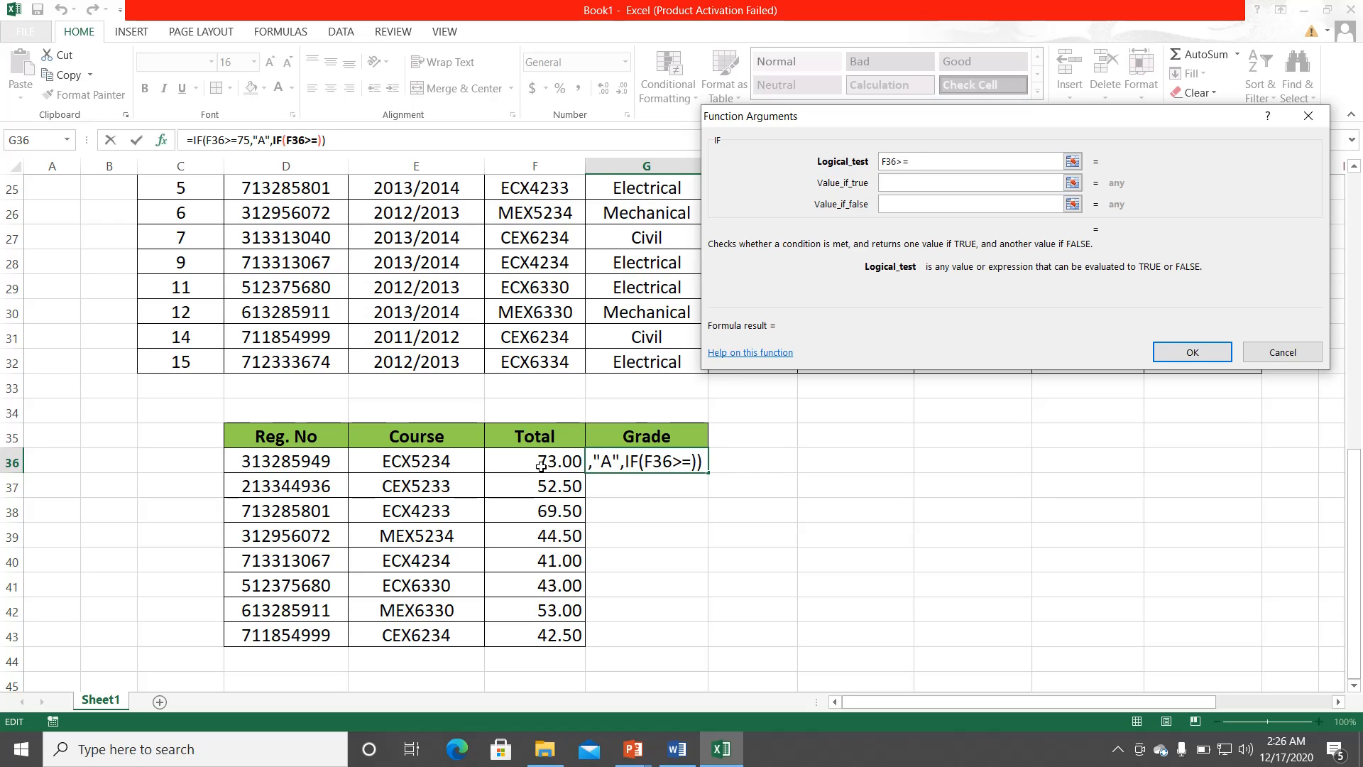
pyautogui.write('65')
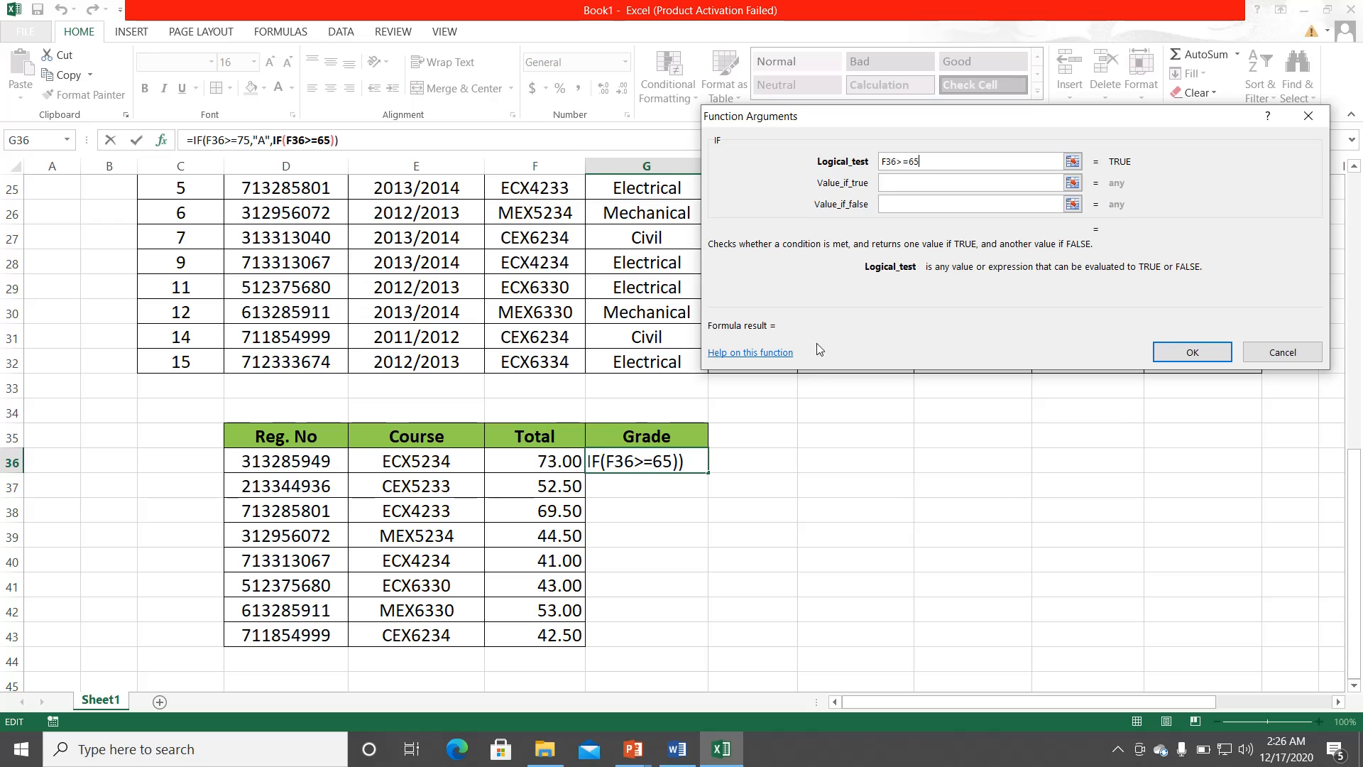
pyautogui.click(893, 183)
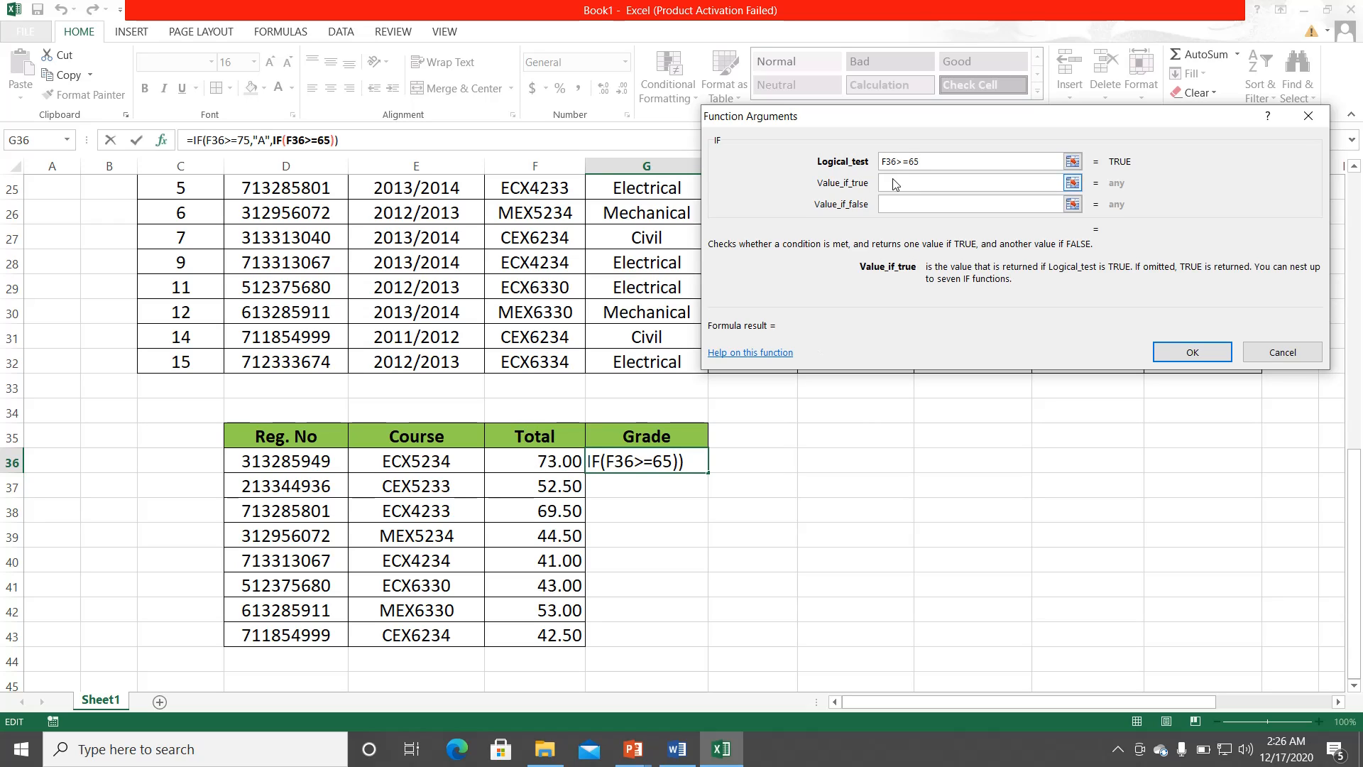
pyautogui.write('B')
# Step: Nest a third IF as the false value of the "B" test, with F36>=55 returning "C"
pyautogui.click(916, 205)
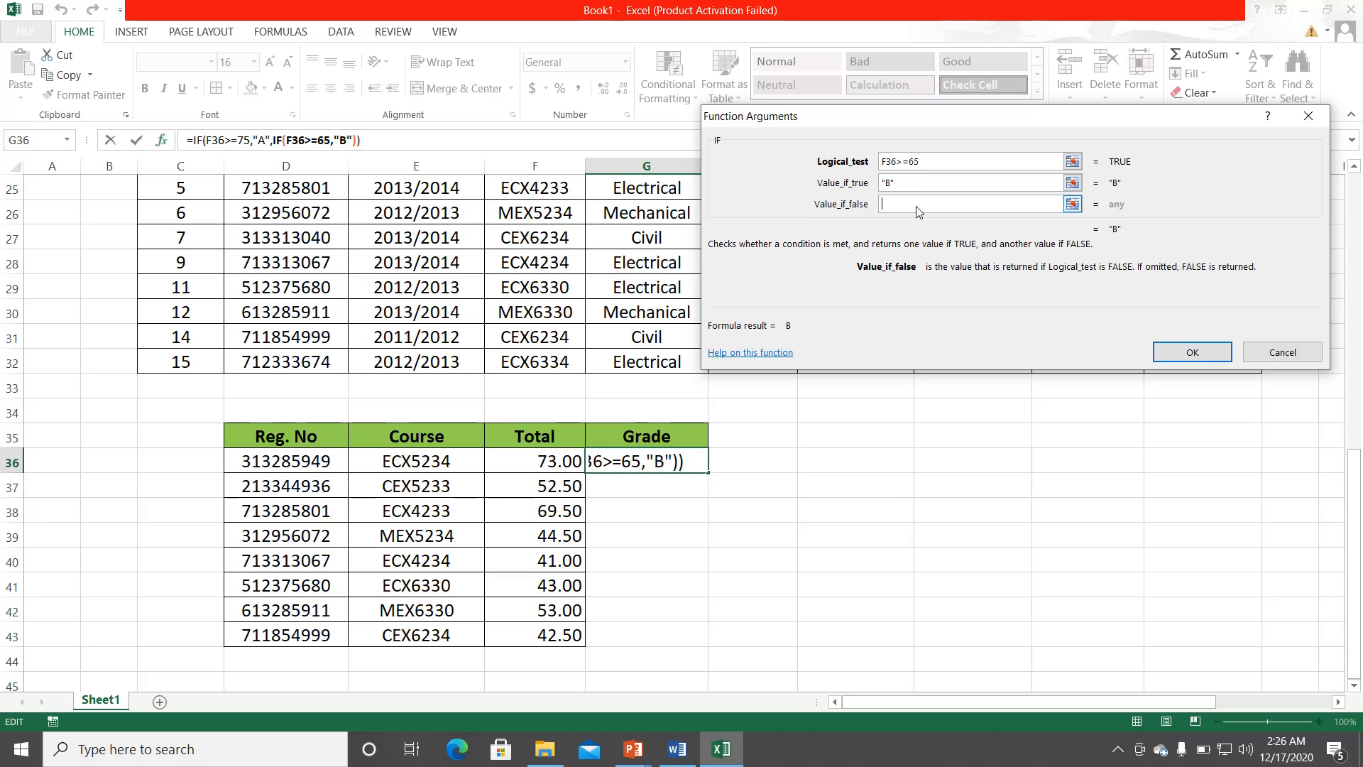
pyautogui.click(25, 140)
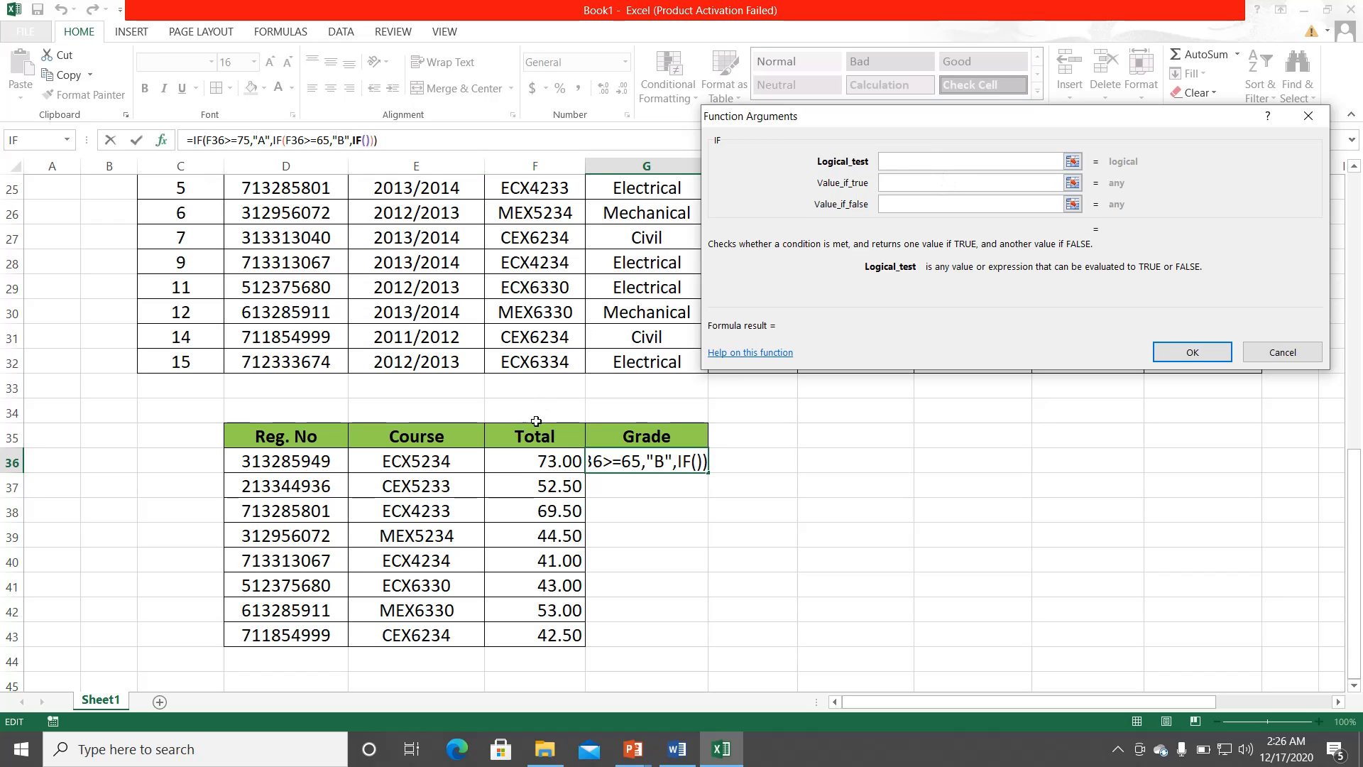
pyautogui.click(541, 462)
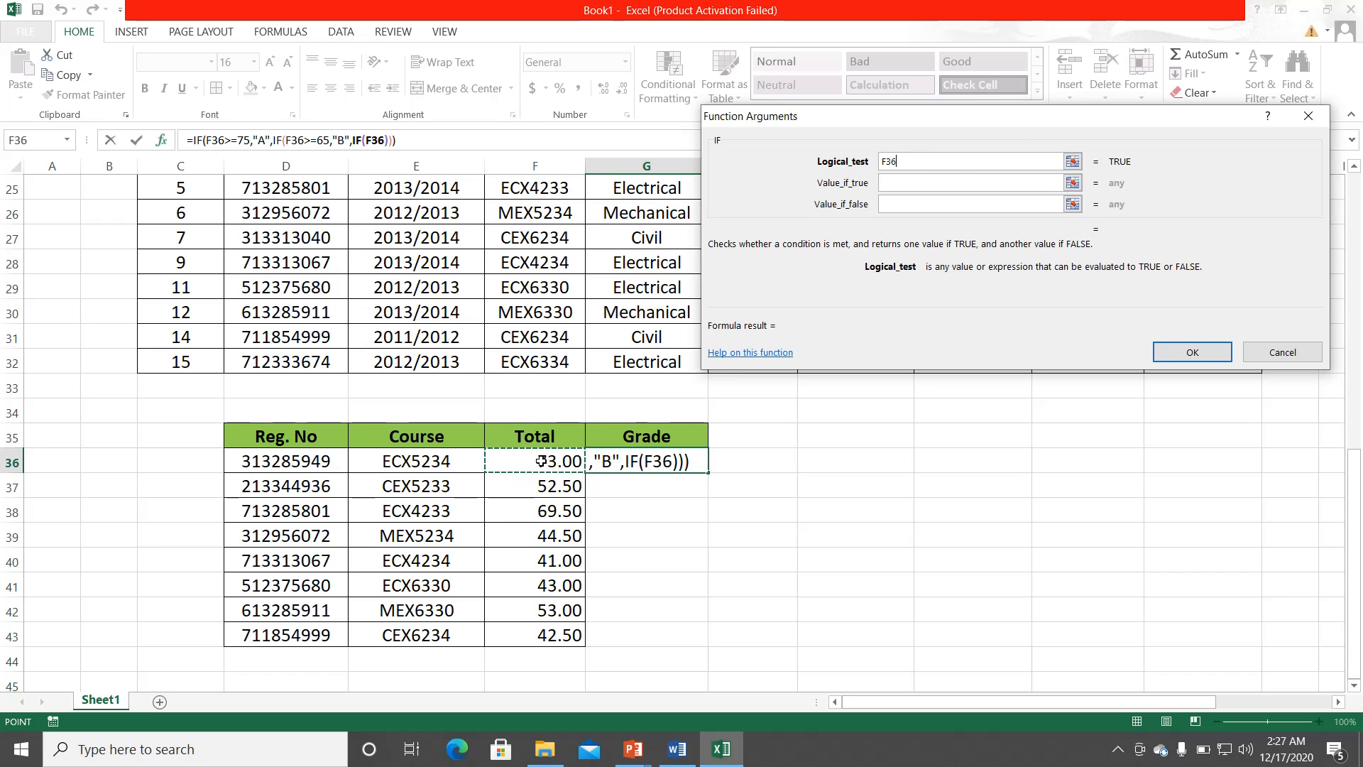
pyautogui.write('>=')
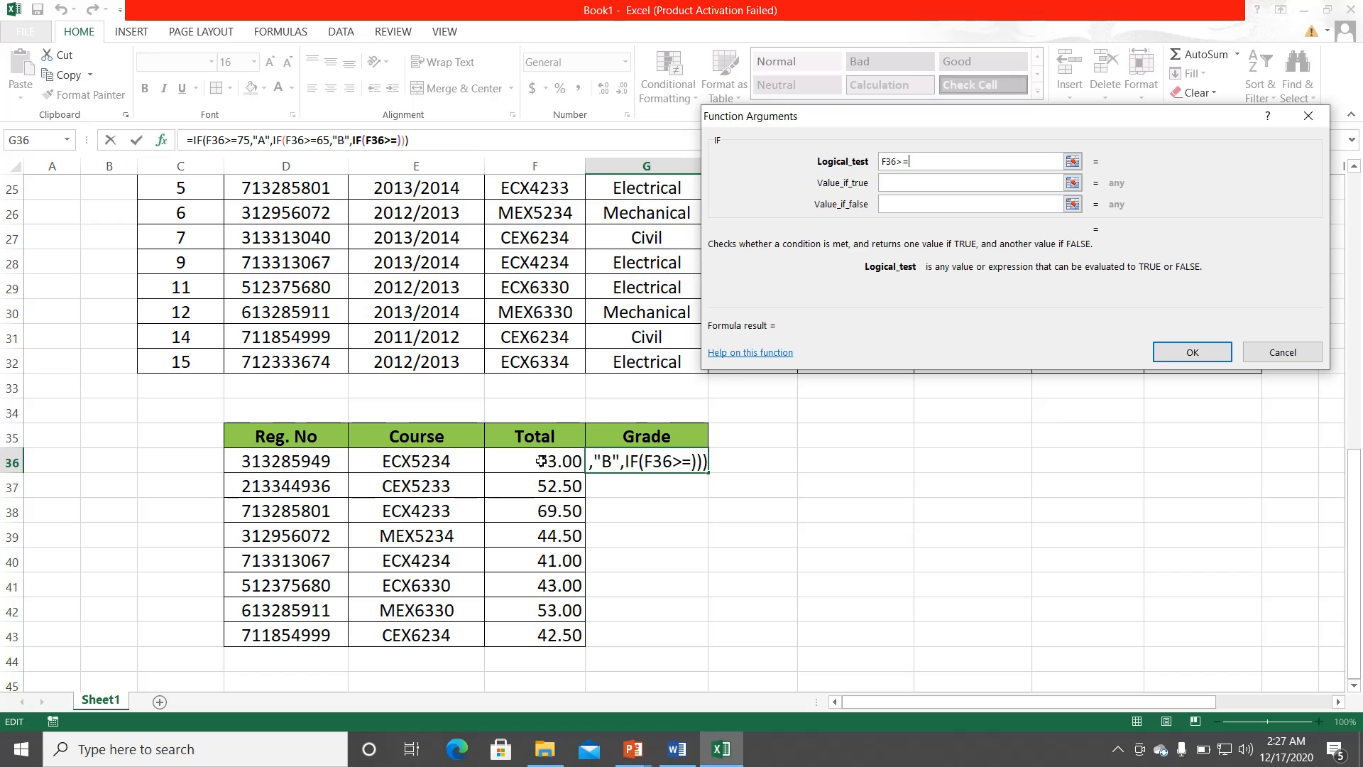
pyautogui.write('55')
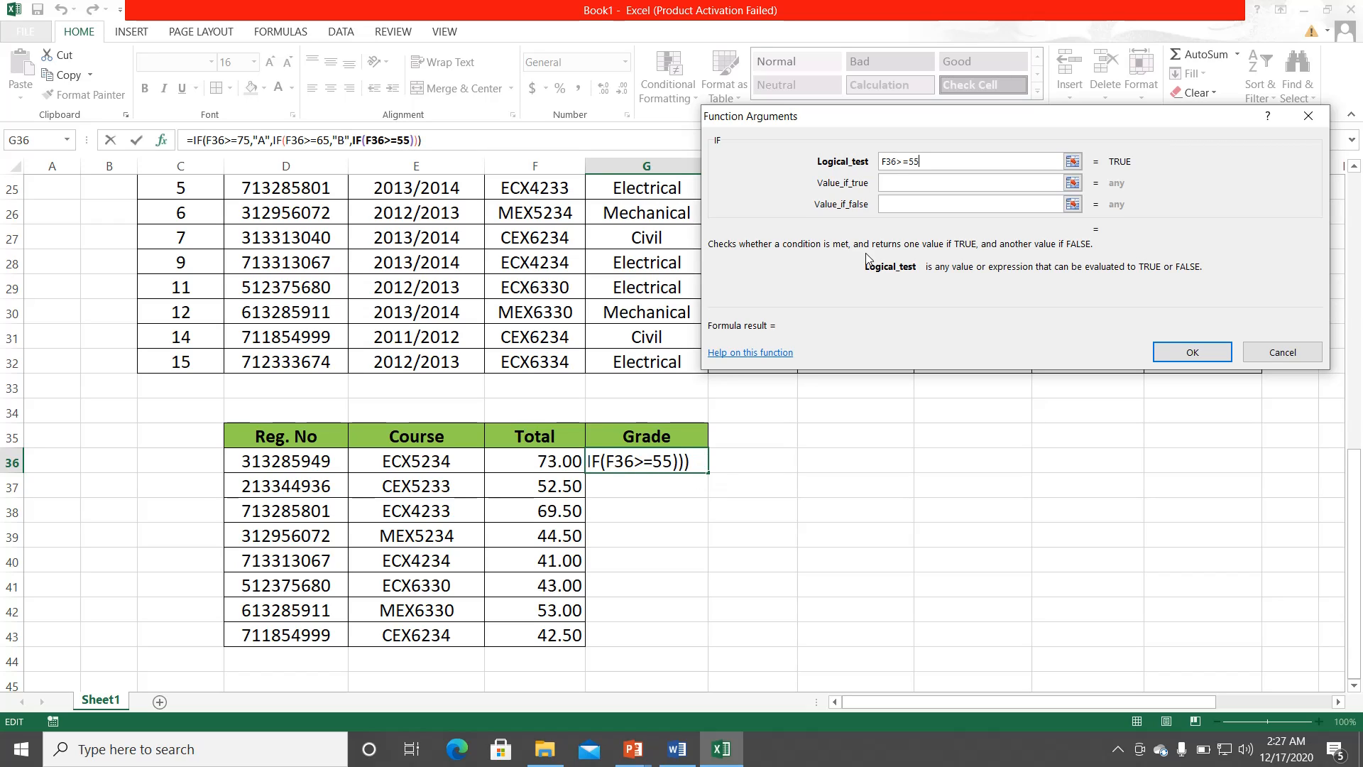
pyautogui.click(895, 182)
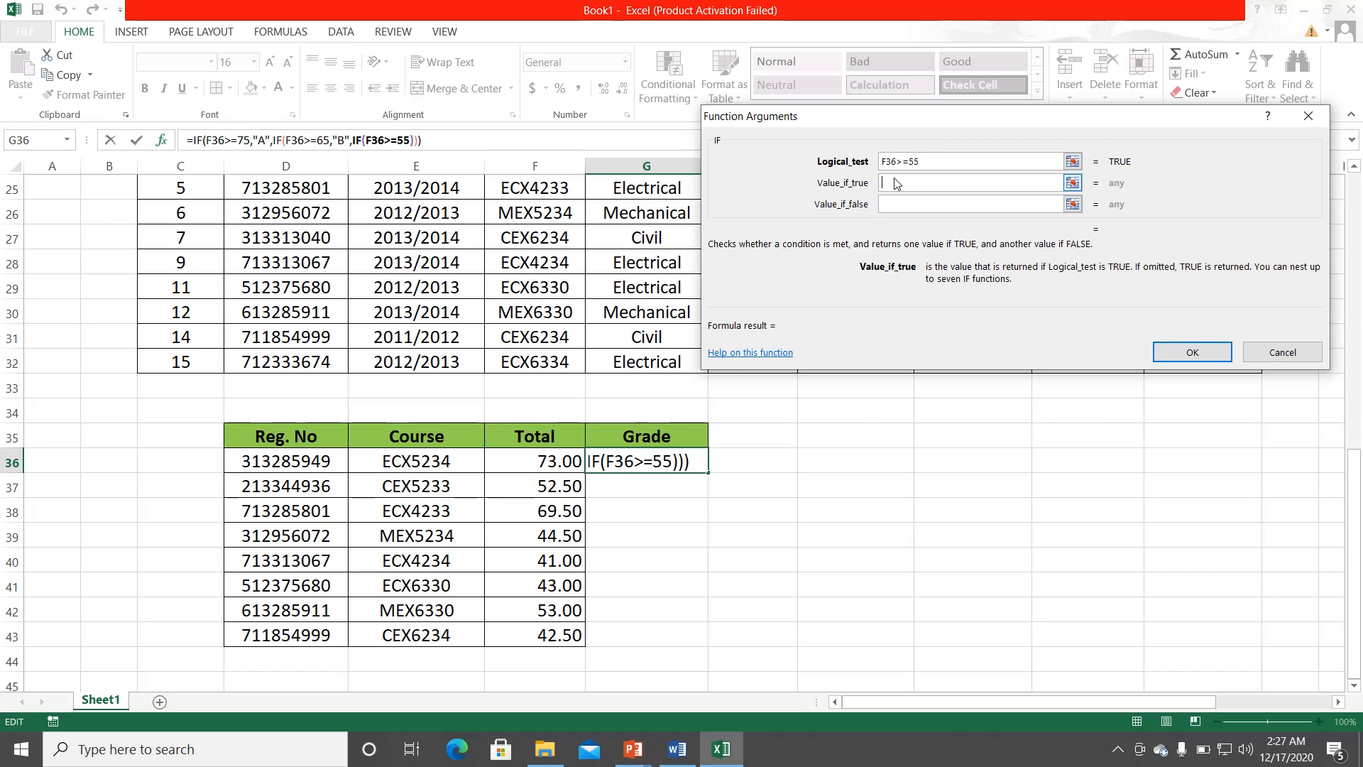
pyautogui.write('C')
# Step: Nest a final IF testing F36>=40 that returns "S" when true and "F" when false, and enter the formula
pyautogui.click(911, 206)
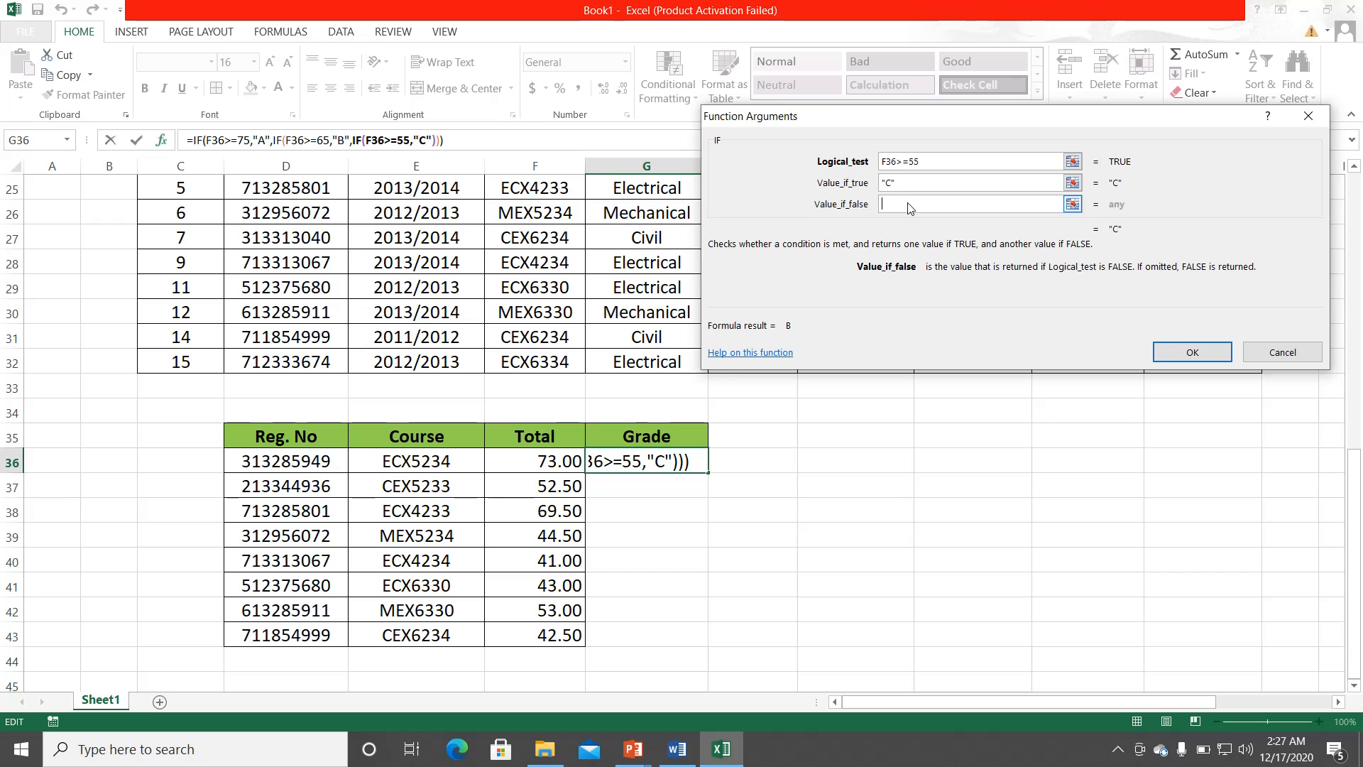
pyautogui.click(60, 139)
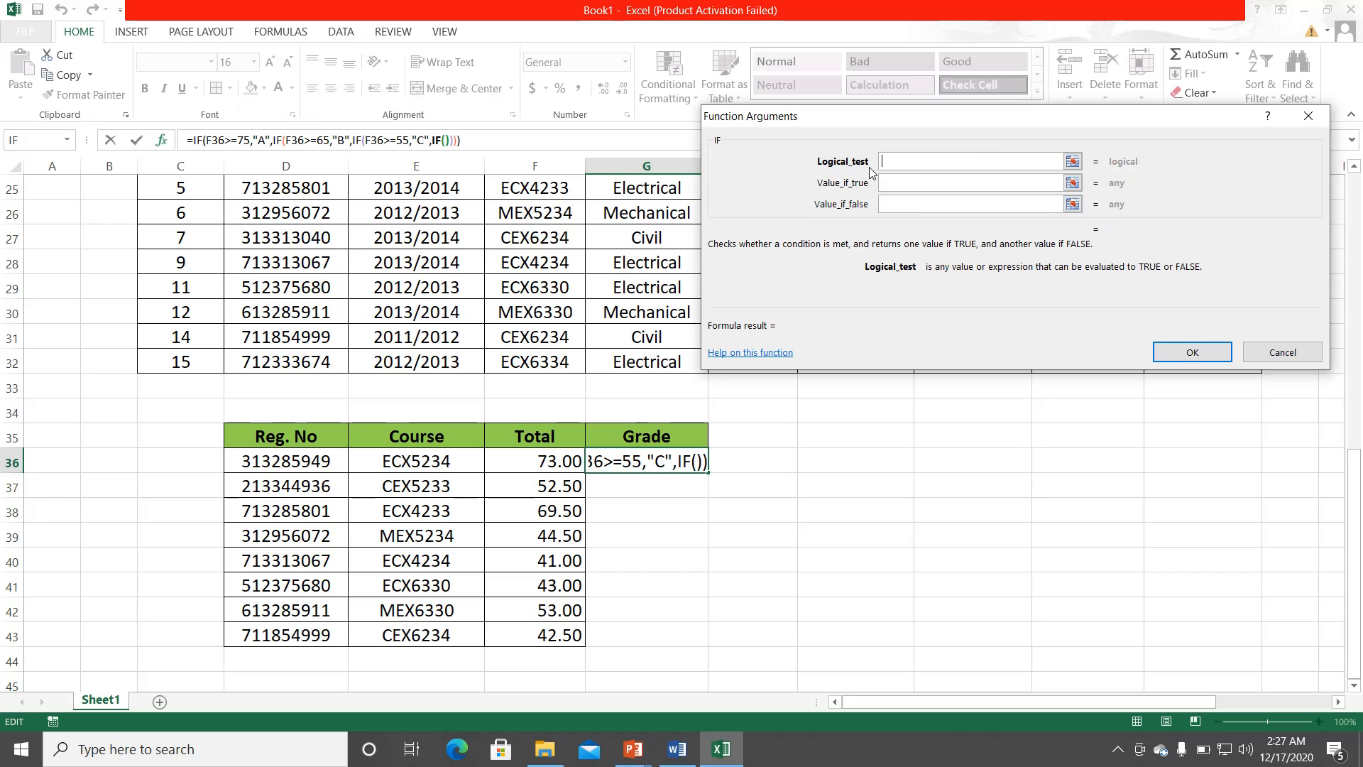
pyautogui.click(529, 461)
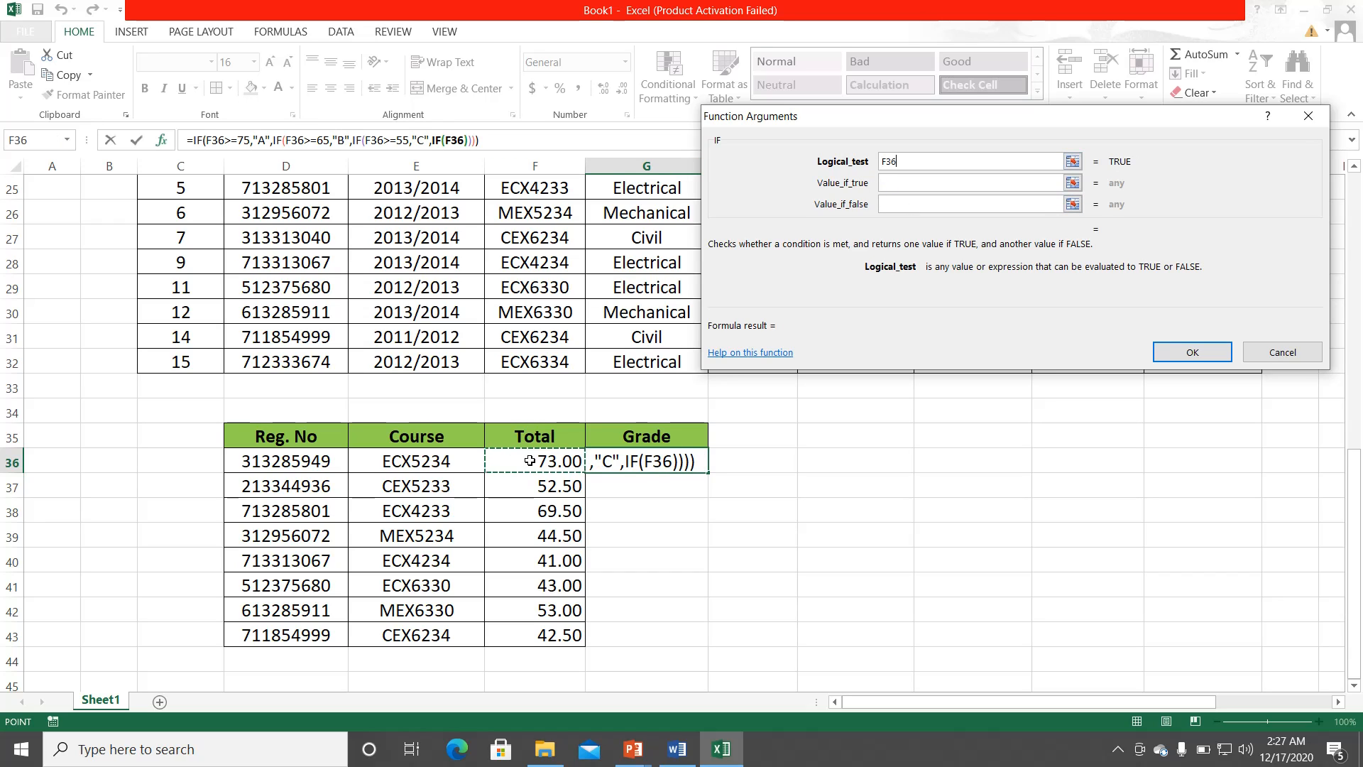
pyautogui.write('>=')
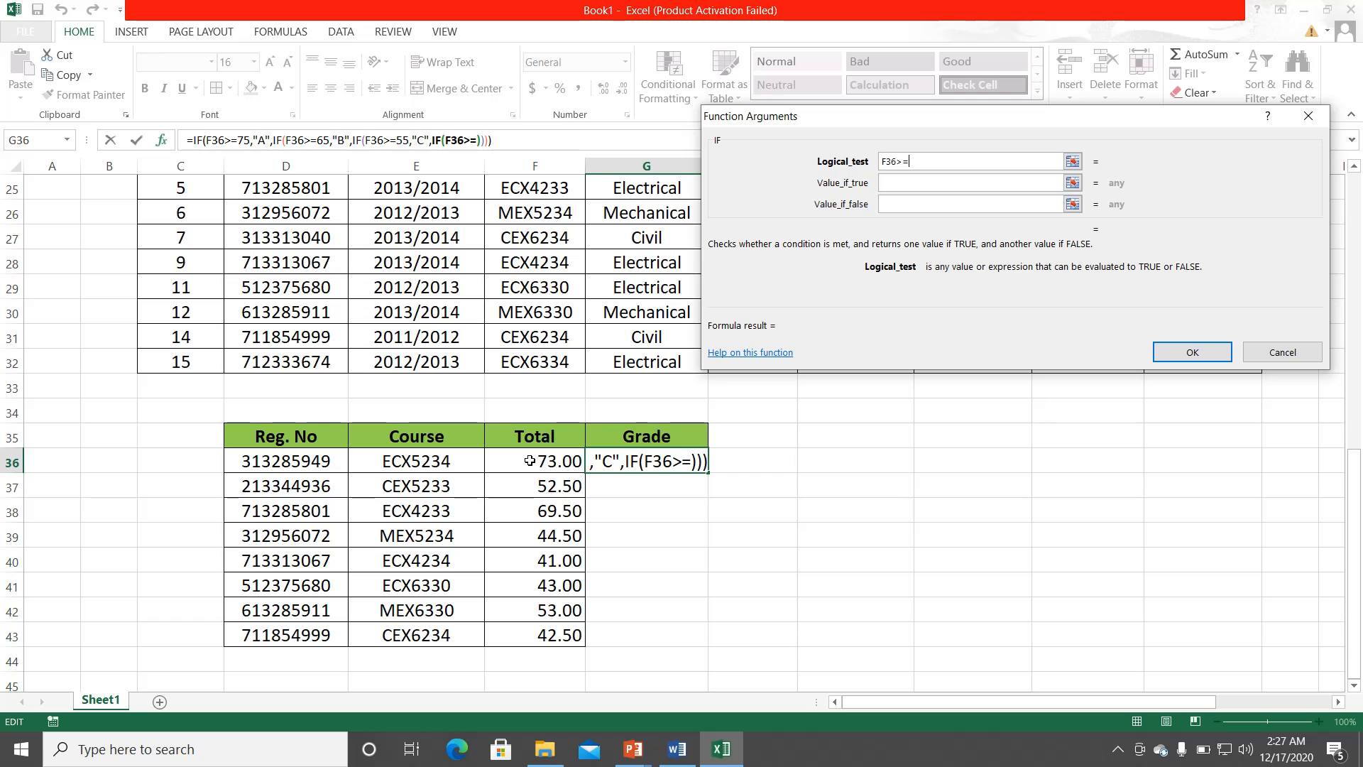
pyautogui.write('40')
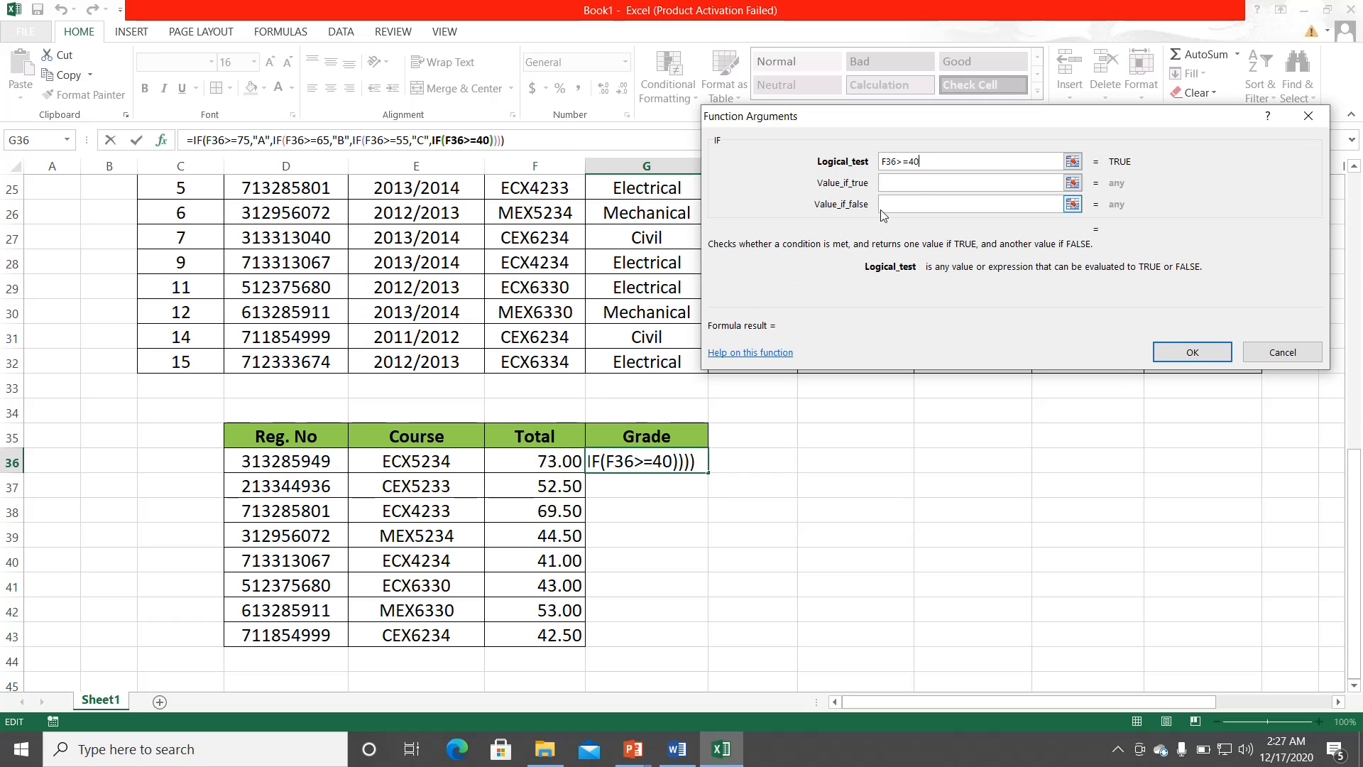
pyautogui.click(914, 185)
pyautogui.write('S')
pyautogui.press('Tab')
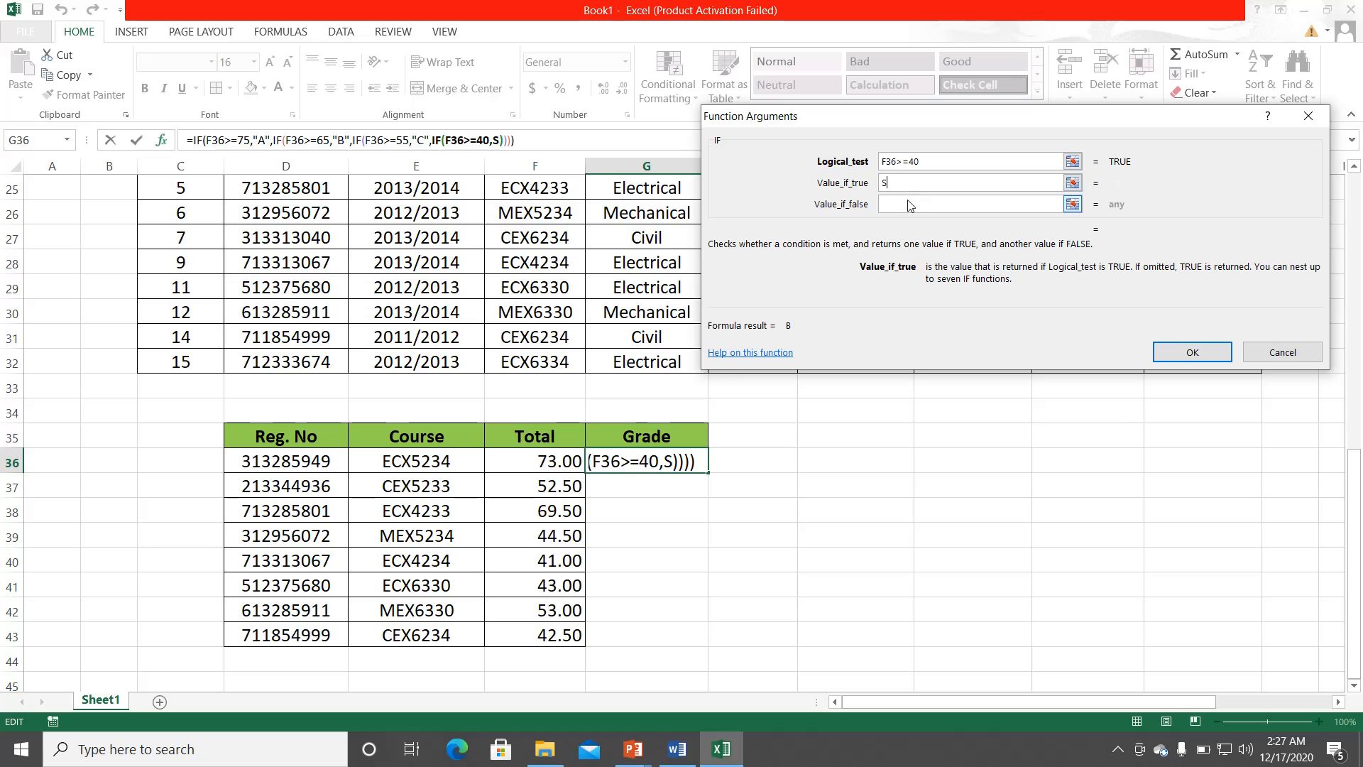
pyautogui.write('F')
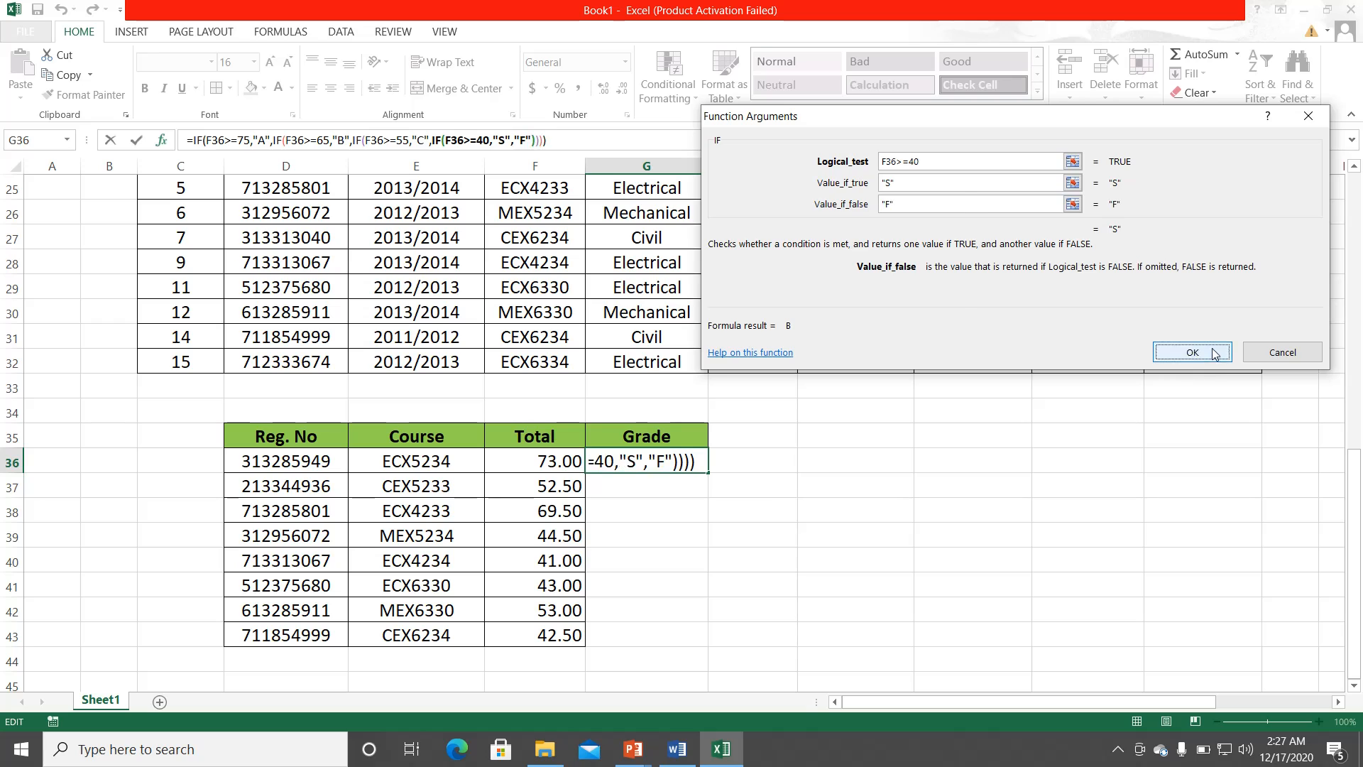
pyautogui.click(1182, 352)
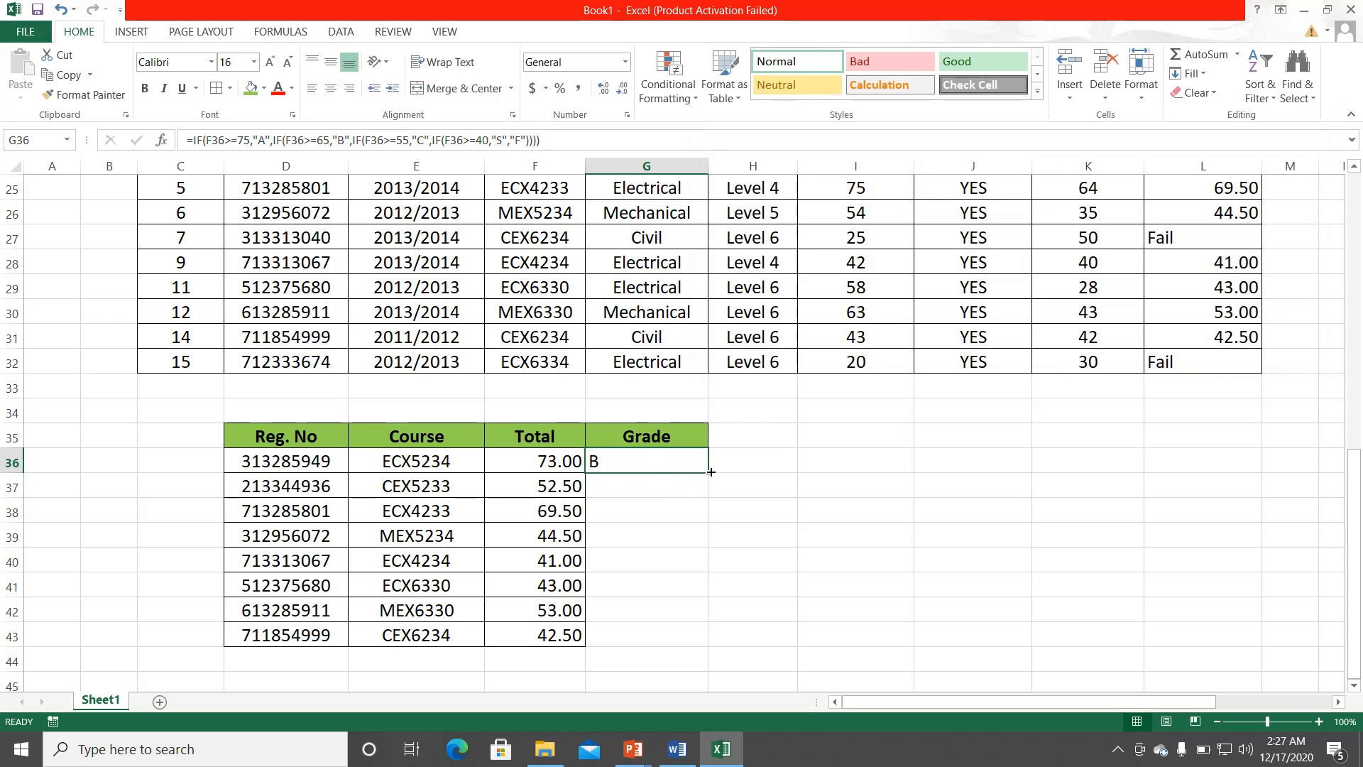
# Step: Fill the grade formula down from G36 to G43 and centre the grades horizontally
pyautogui.doubleClick(711, 471)
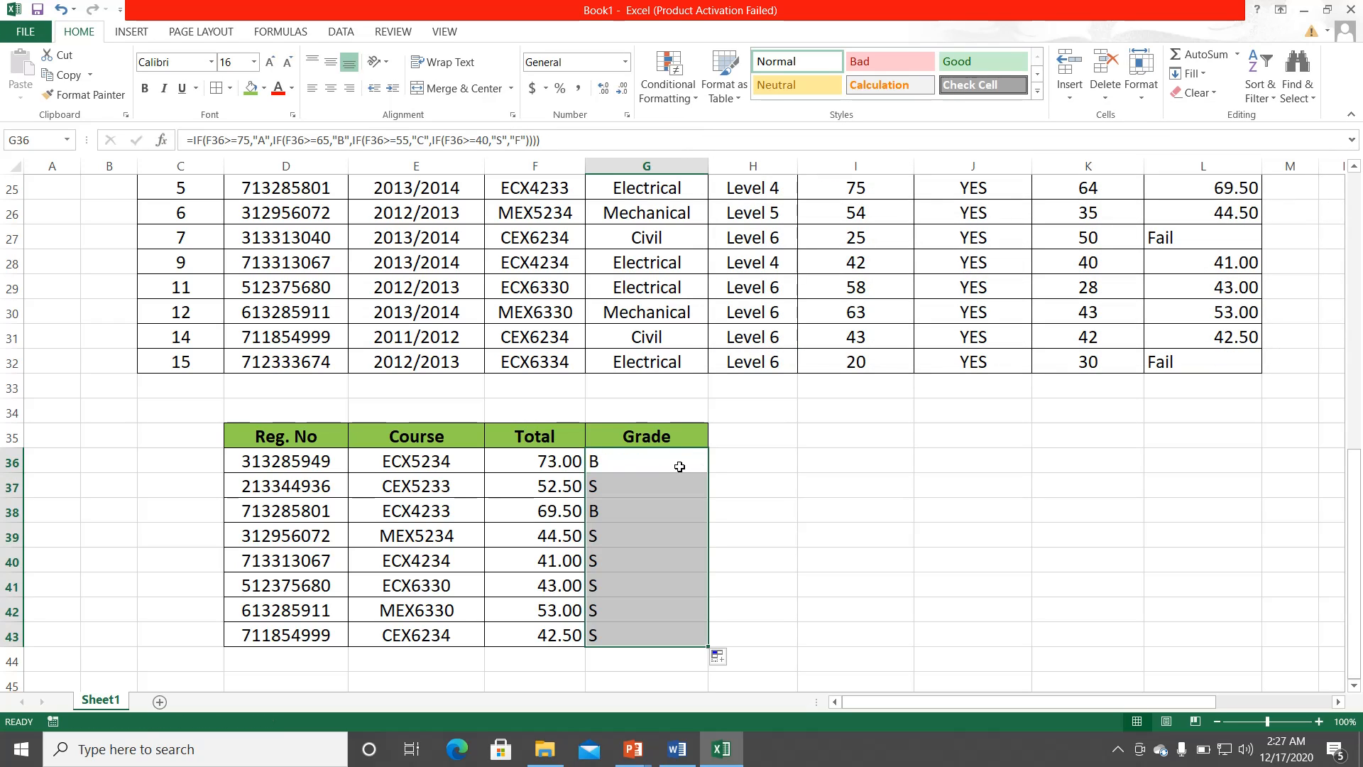
pyautogui.moveTo(675, 463); pyautogui.dragTo(659, 632)
pyautogui.click(331, 88)
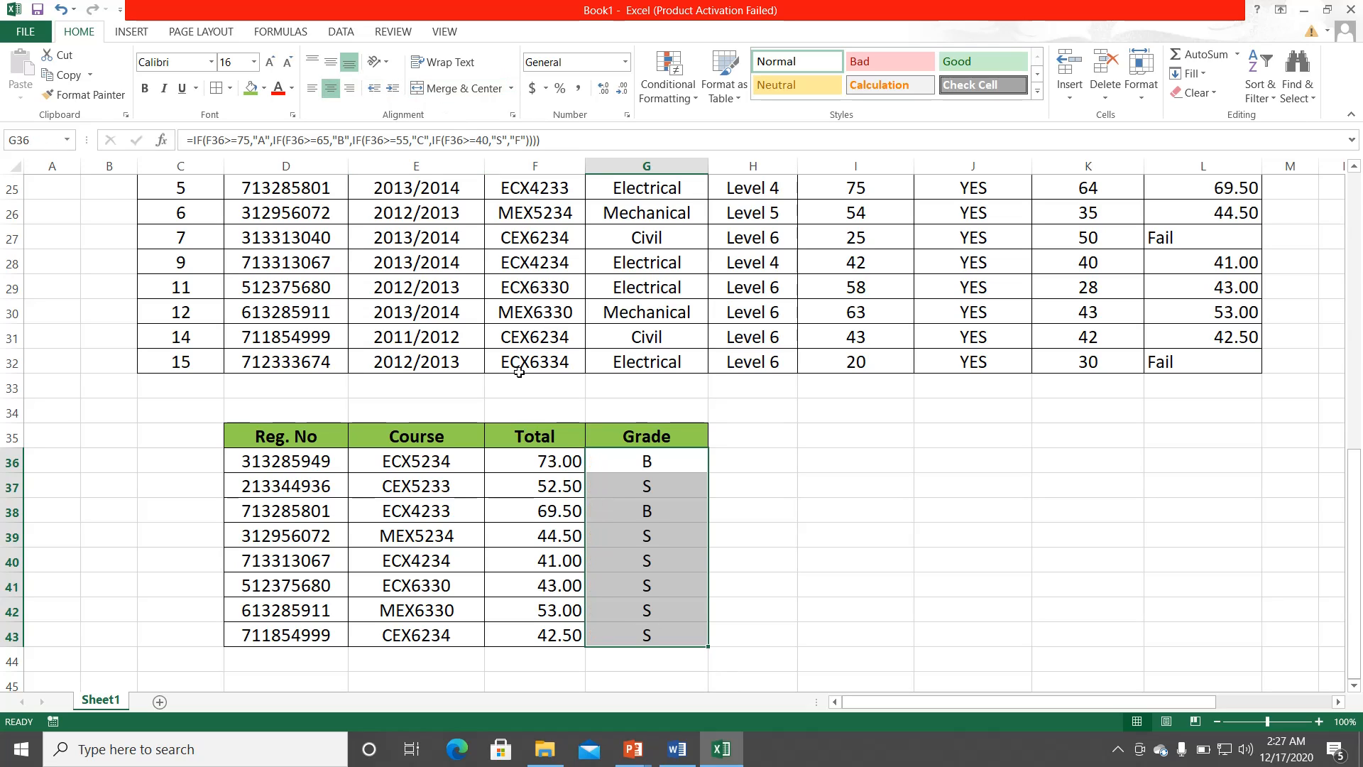
pyautogui.moveTo(644, 484); pyautogui.dragTo(643, 508)
pyautogui.click(749, 490)
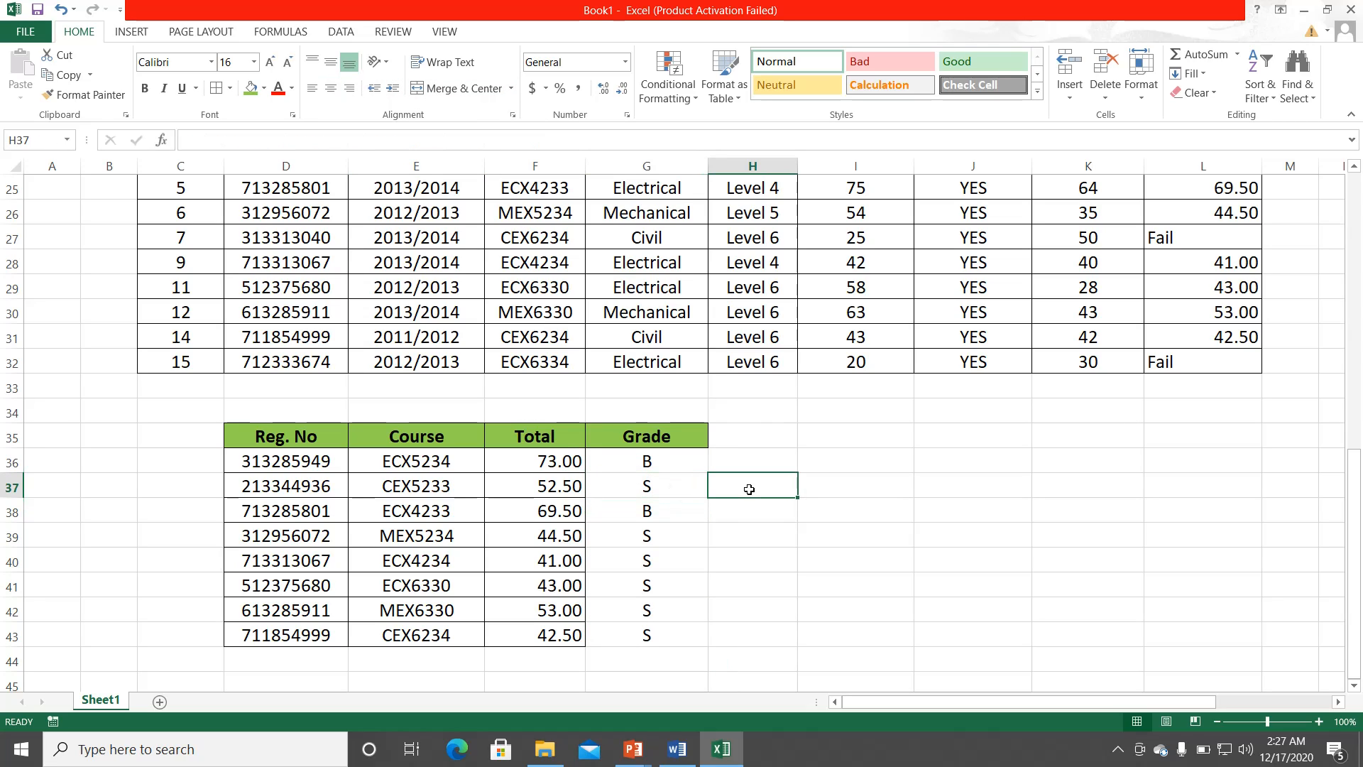
# Step: Add borders around all cells of the Grade column, G35:G43
pyautogui.moveTo(680, 438); pyautogui.dragTo(667, 634)
pyautogui.click(216, 87)
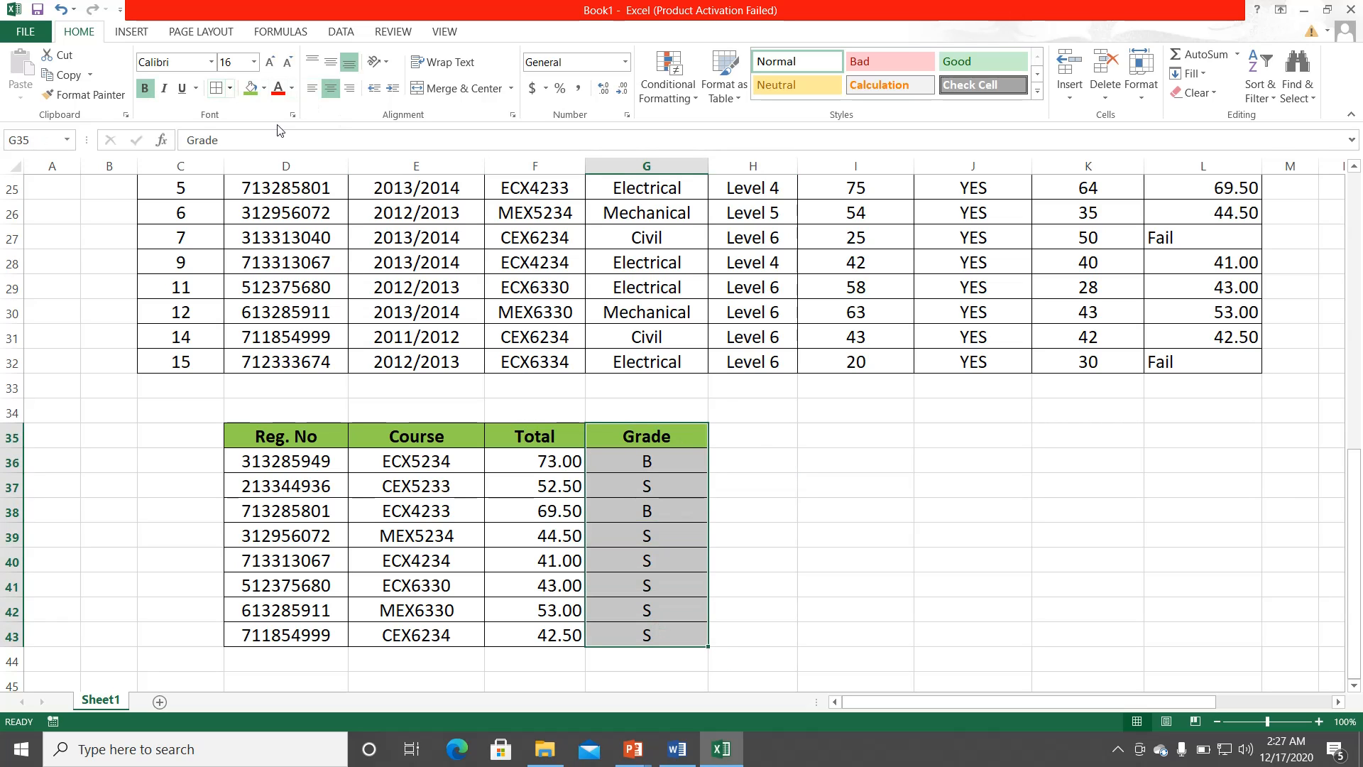
pyautogui.click(804, 470)
# Step: Try a Final Marks value of 80 in K23 to test the recalculation, and undo the change
pyautogui.scroll(2, 831, 284)
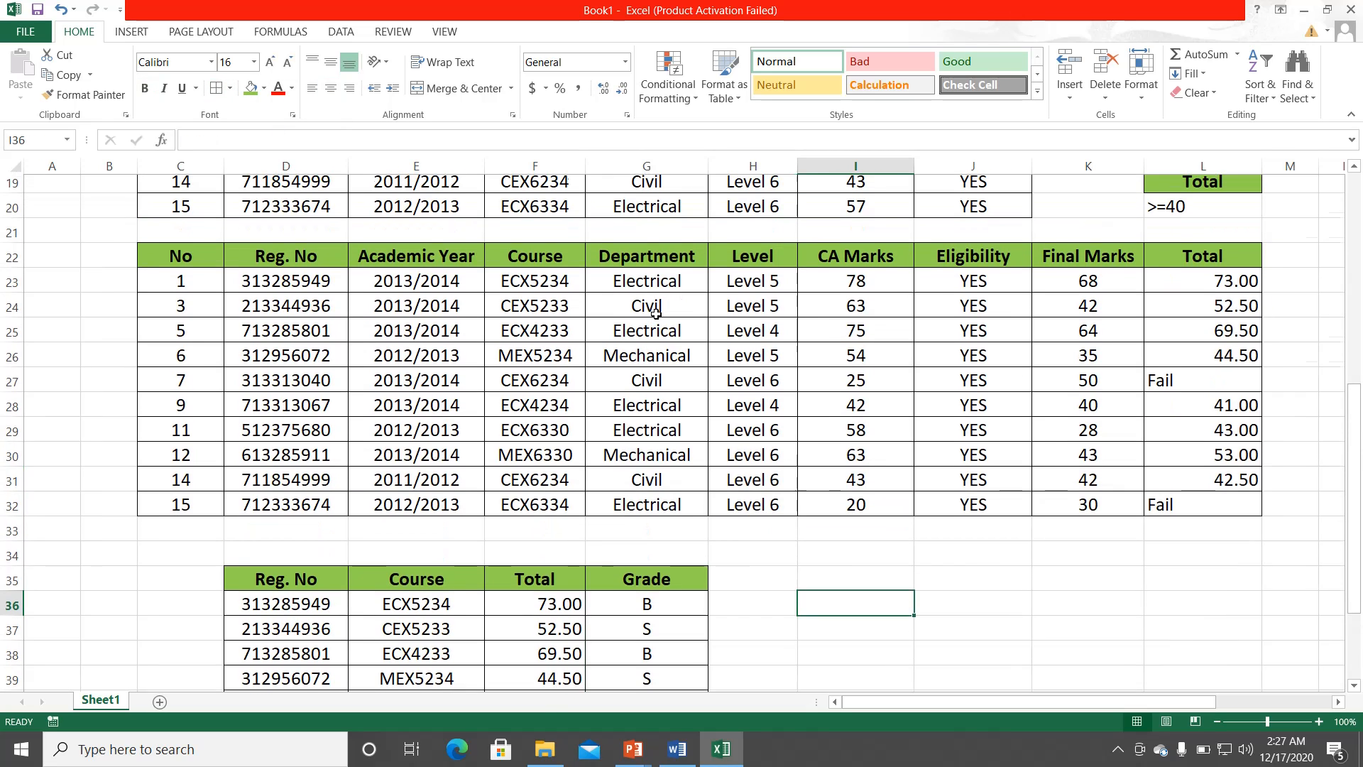
pyautogui.scroll(-2, 1069, 424)
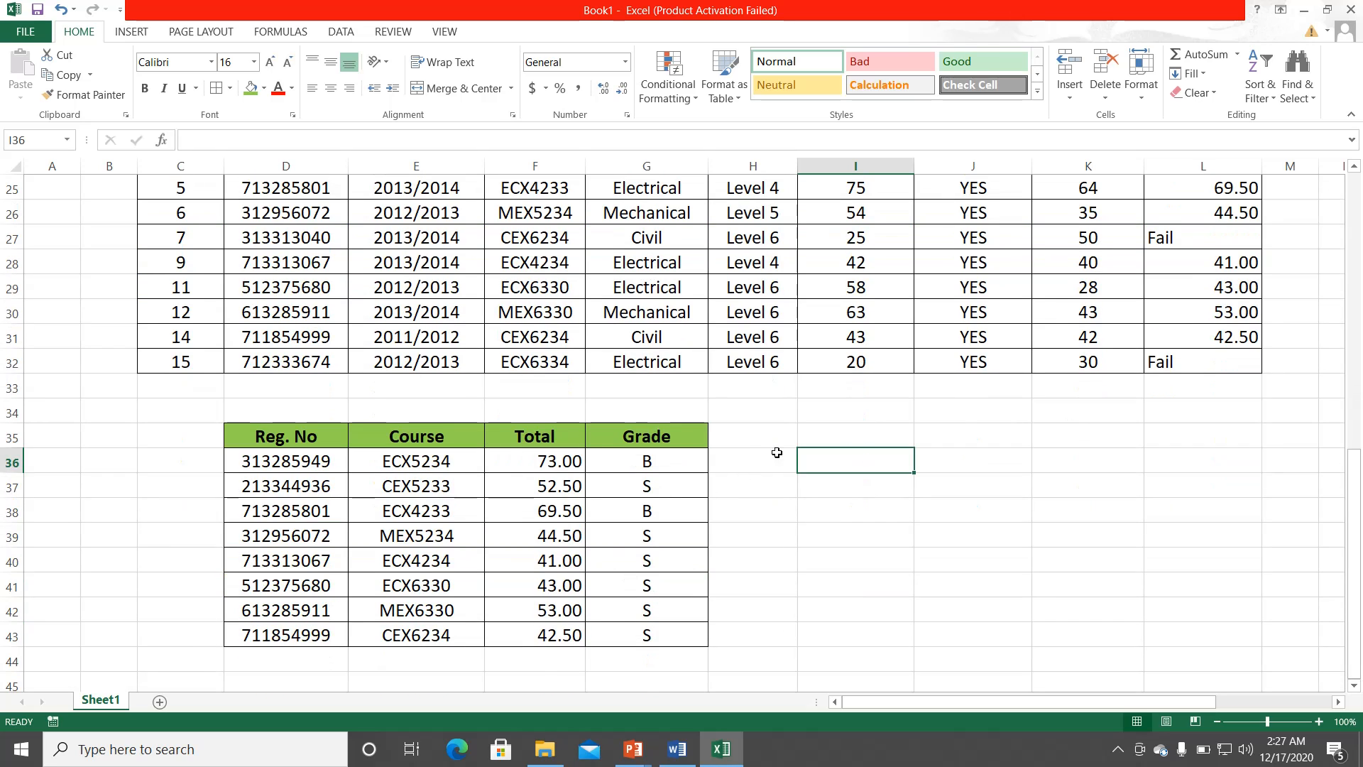
pyautogui.scroll(1, 876, 433)
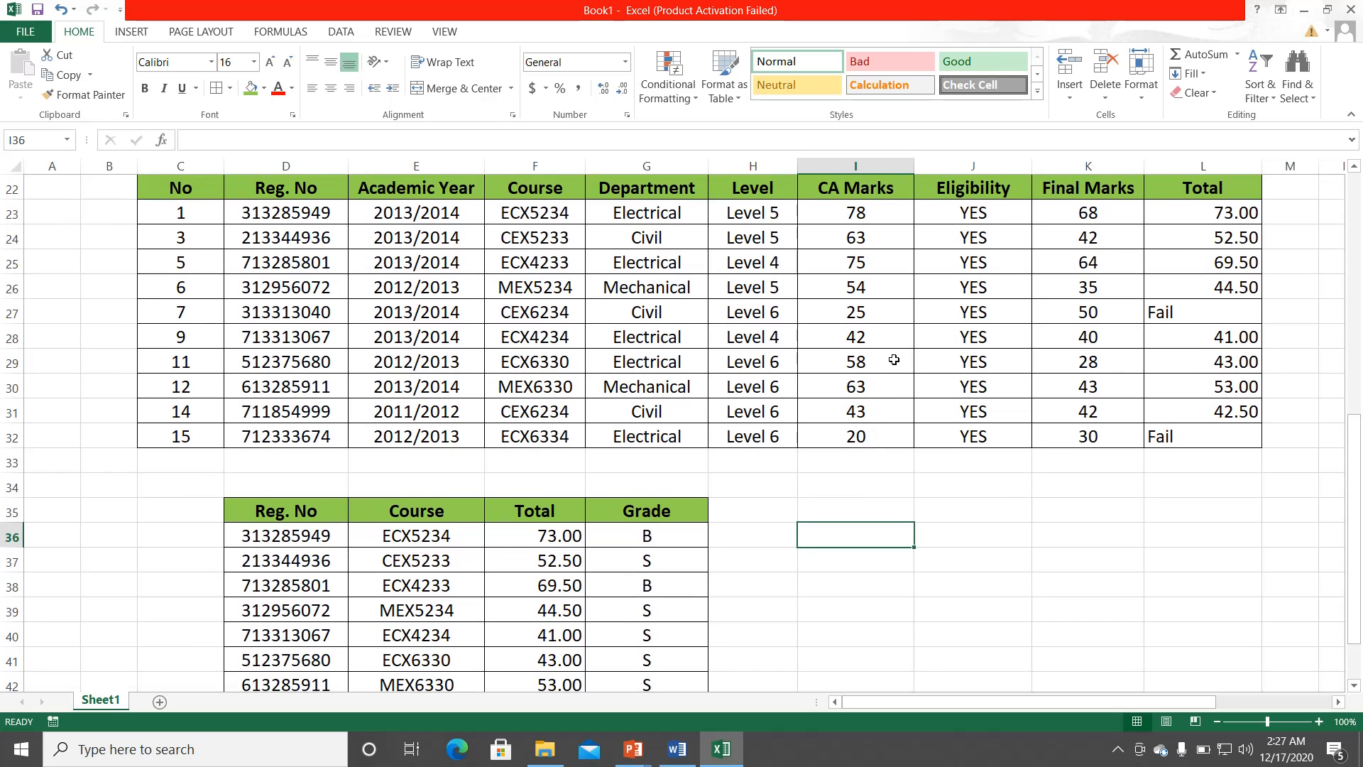
pyautogui.click(1054, 213)
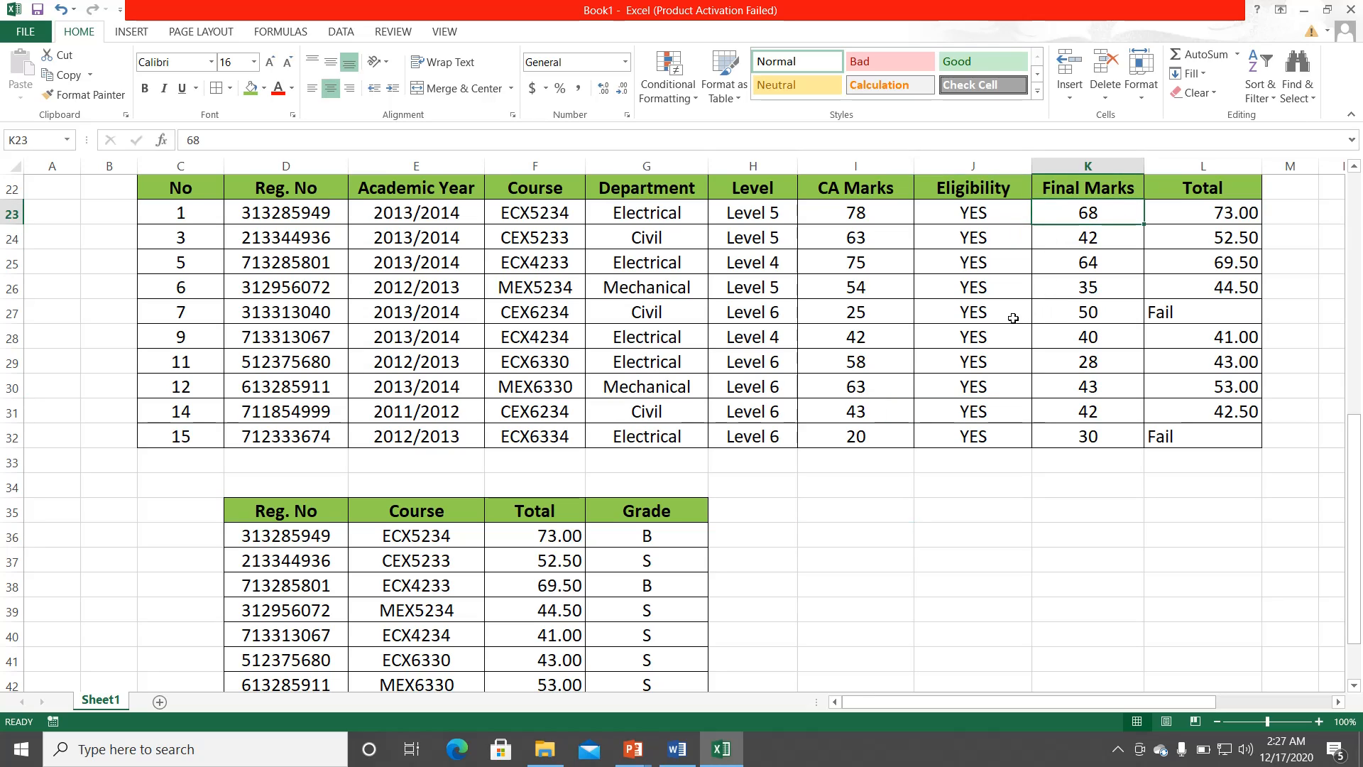
pyautogui.click(1057, 314)
pyautogui.click(1084, 217)
pyautogui.write('80')
pyautogui.press('Return')
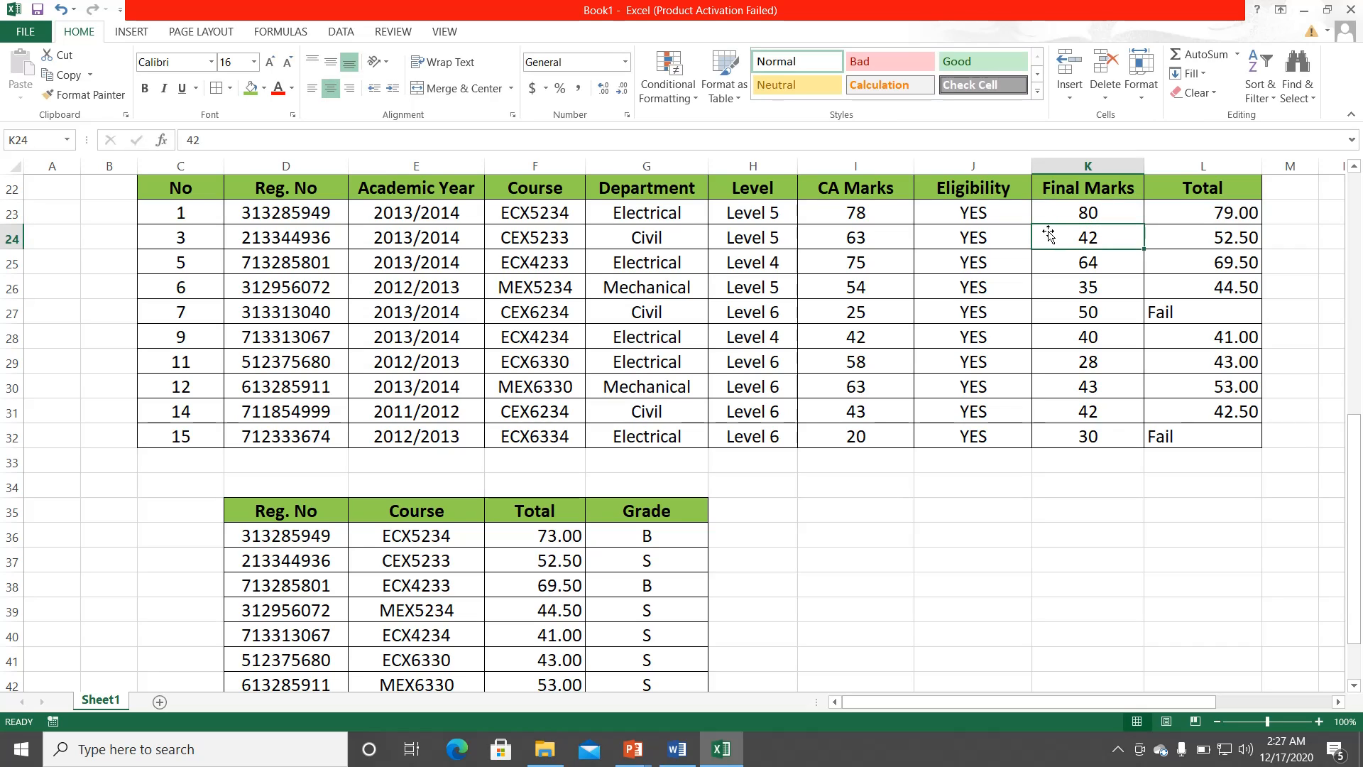
pyautogui.hotkey('ctrl', 'z')
pyautogui.click(996, 541)
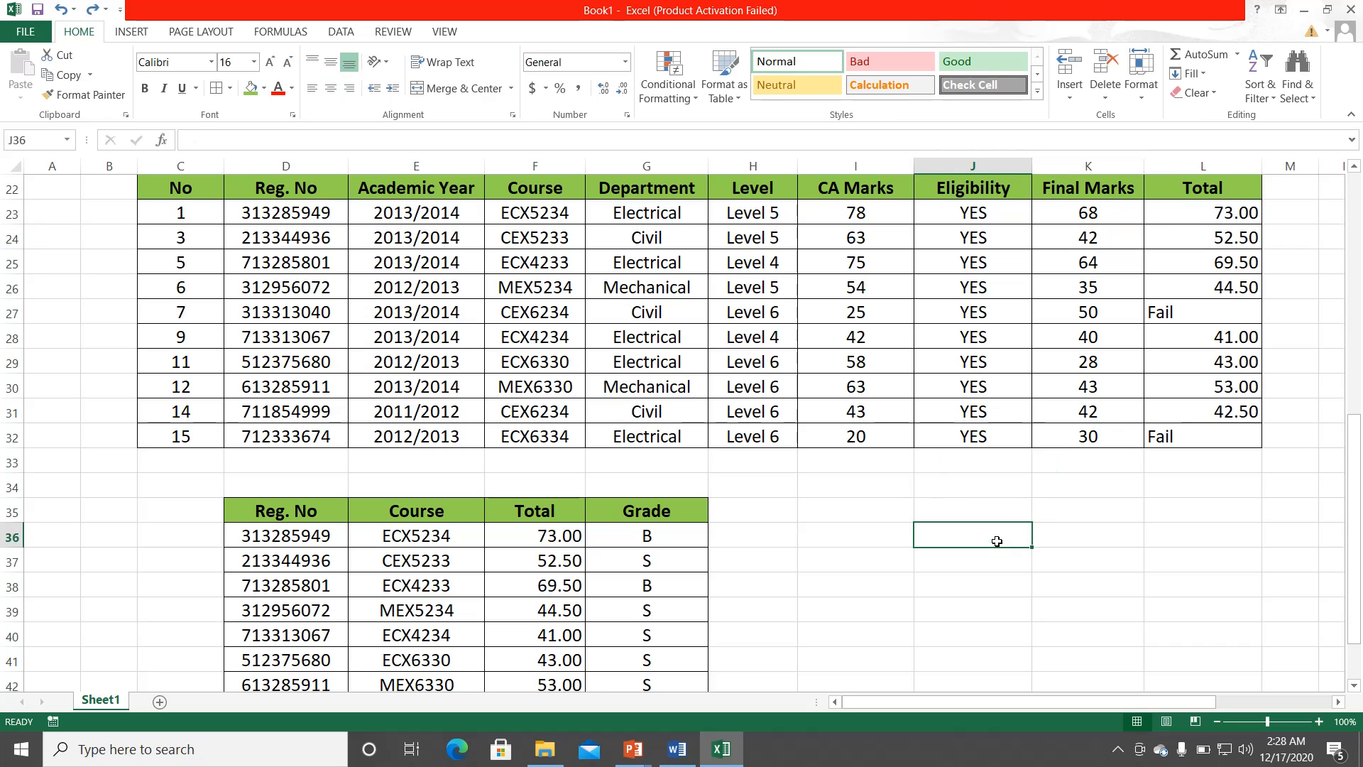
pyautogui.scroll(-1, 931, 489)
pyautogui.scroll(2, 930, 489)
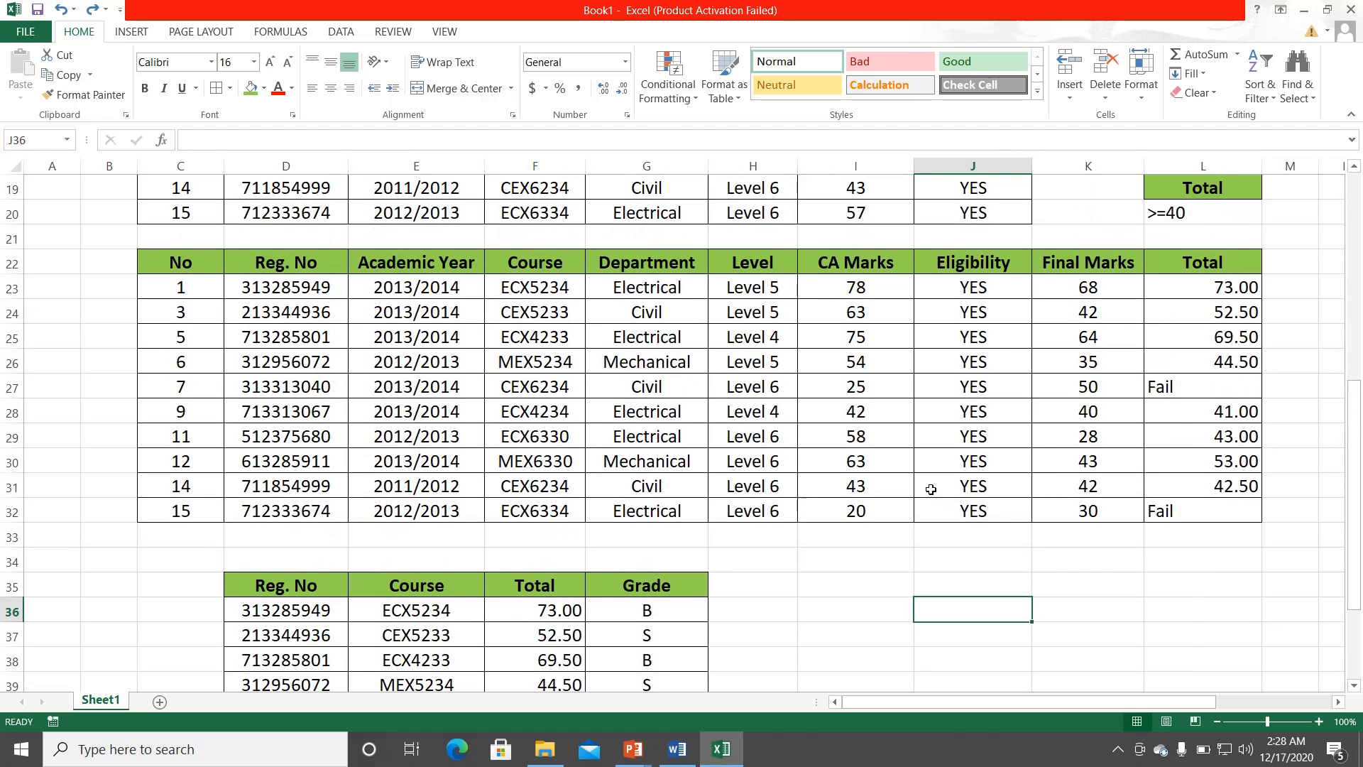
pyautogui.click(1120, 744)
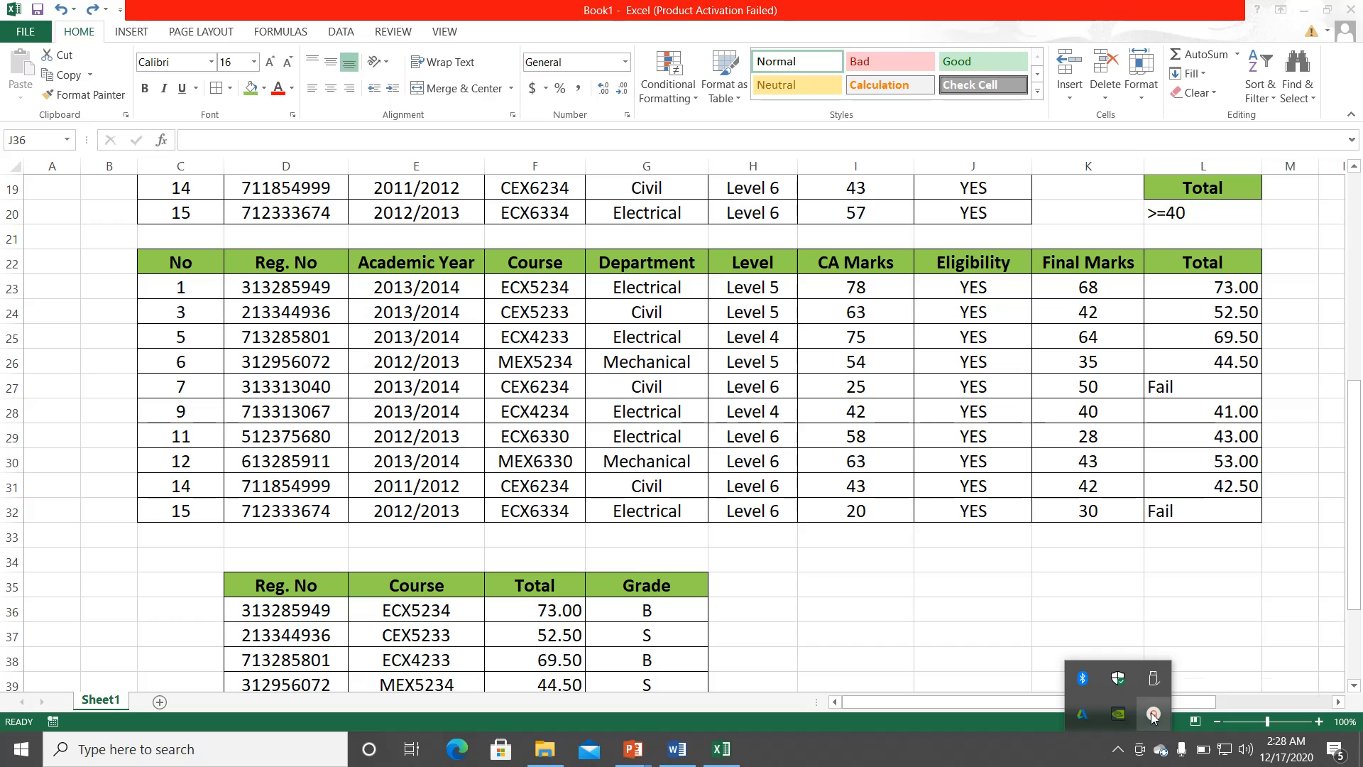
pyautogui.click(1153, 715)
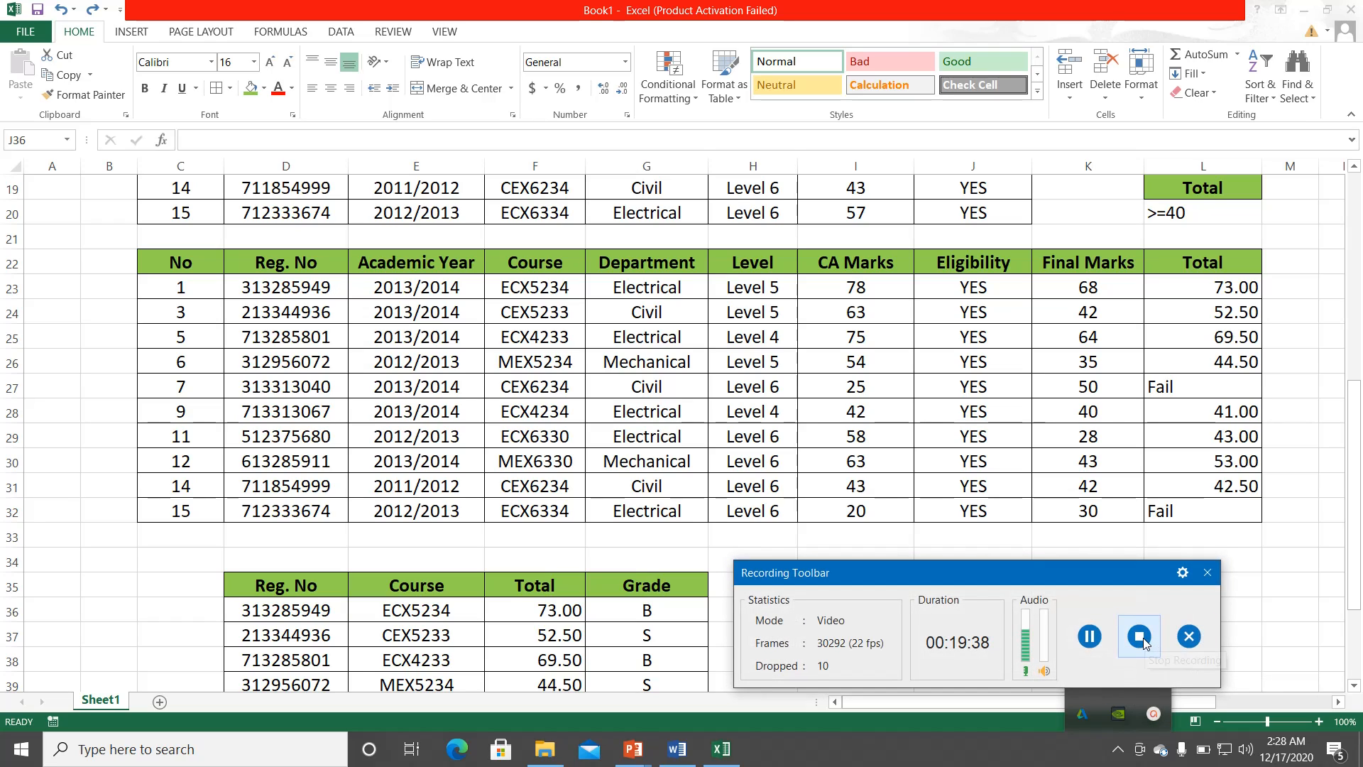